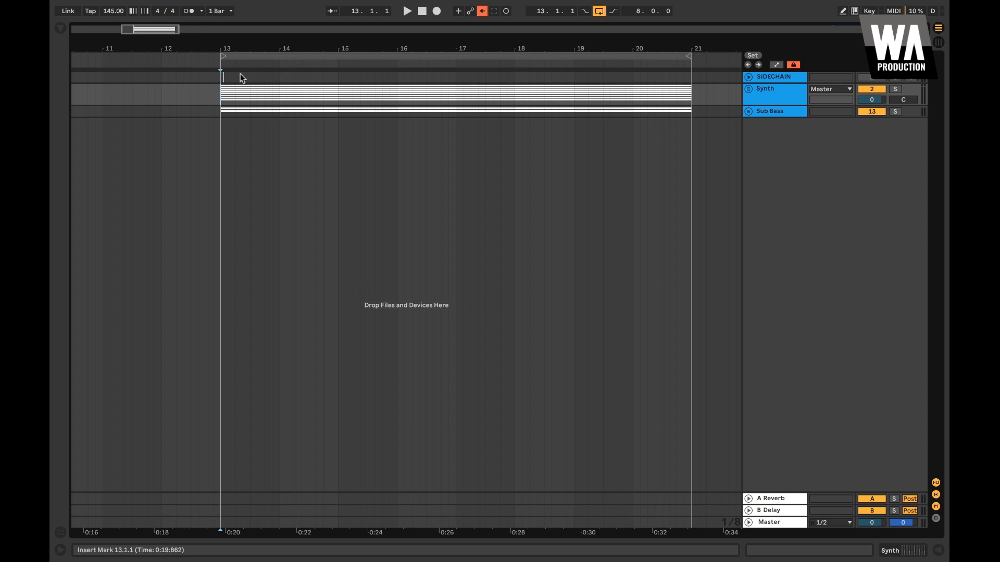
pyautogui.click(222, 77)
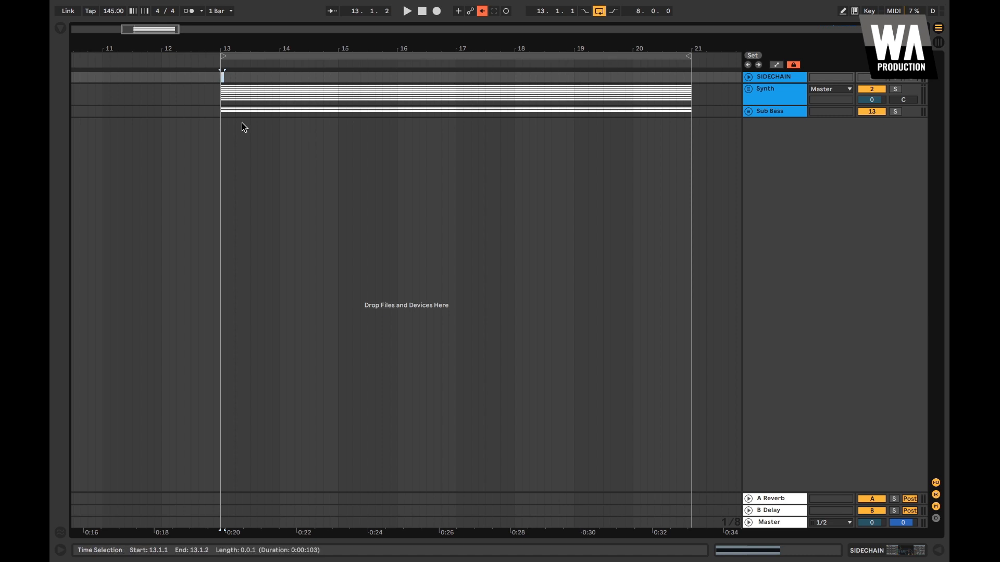
pyautogui.scroll(3, 242, 123)
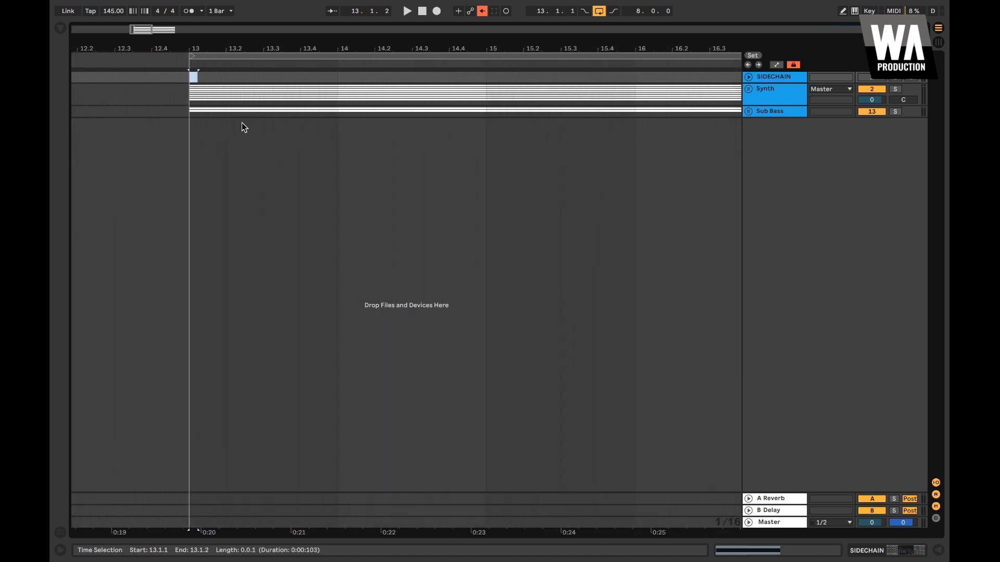
pyautogui.click(785, 79)
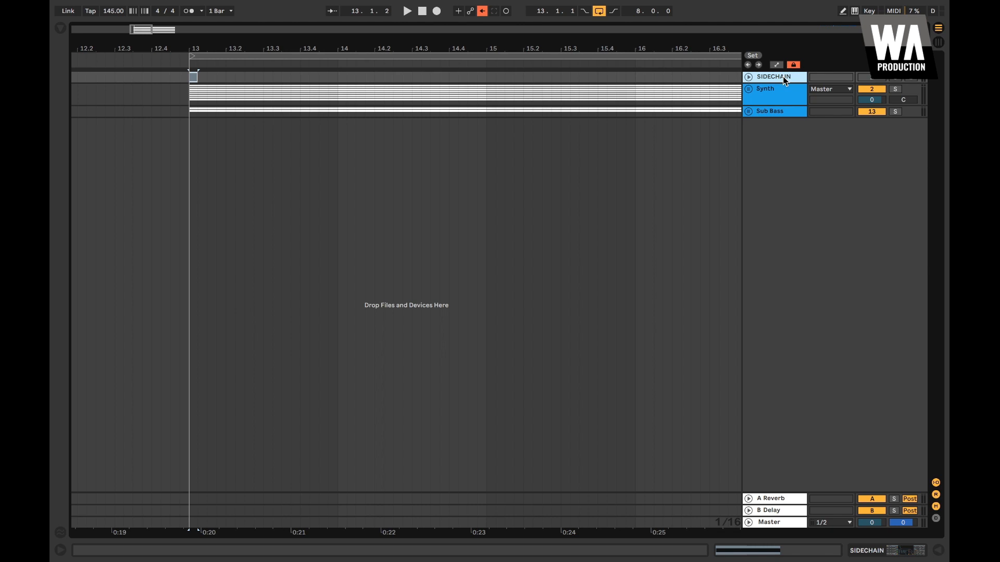
pyautogui.hotkey('ctrl', 'shift', 't')
pyautogui.press('Delete')
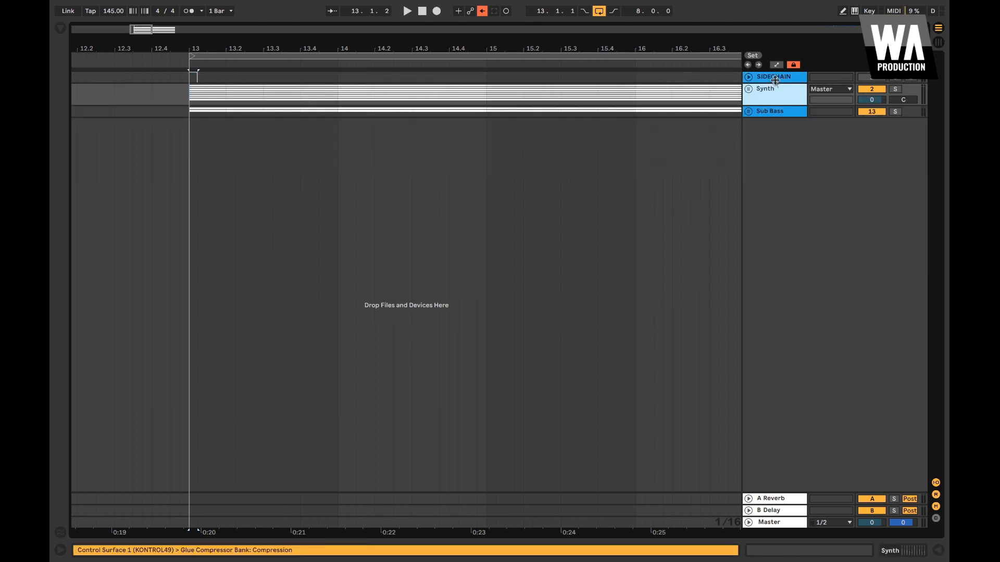
# Name the track above the Synth group SIDECHAIN
pyautogui.click(765, 79)
pyautogui.press('super+r')
pyautogui.write('SIDECHAIN')
pyautogui.press('Return')
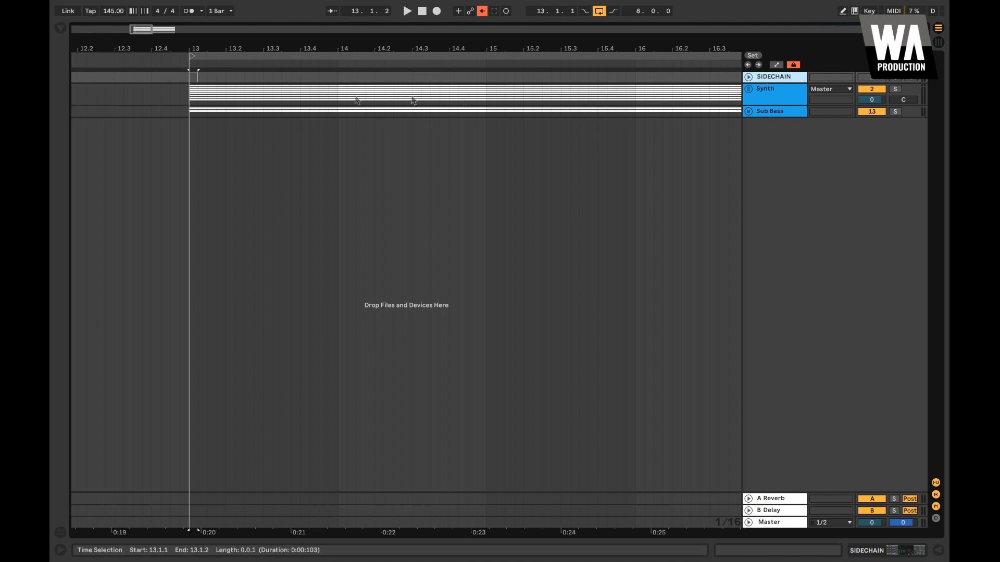
# Create an empty clip on the SIDECHAIN track spanning 13.1.1 to 13.1.2
pyautogui.scroll(3, 183, 75)
pyautogui.moveTo(229, 80); pyautogui.dragTo(201, 81)
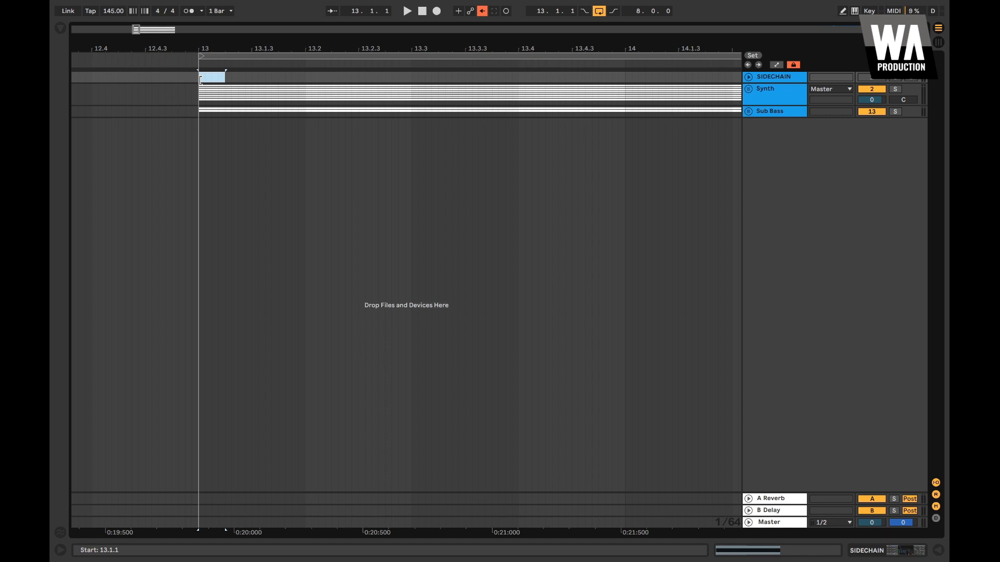
pyautogui.moveTo(200, 81); pyautogui.dragTo(201, 81)
pyautogui.scroll(2, 172, 83)
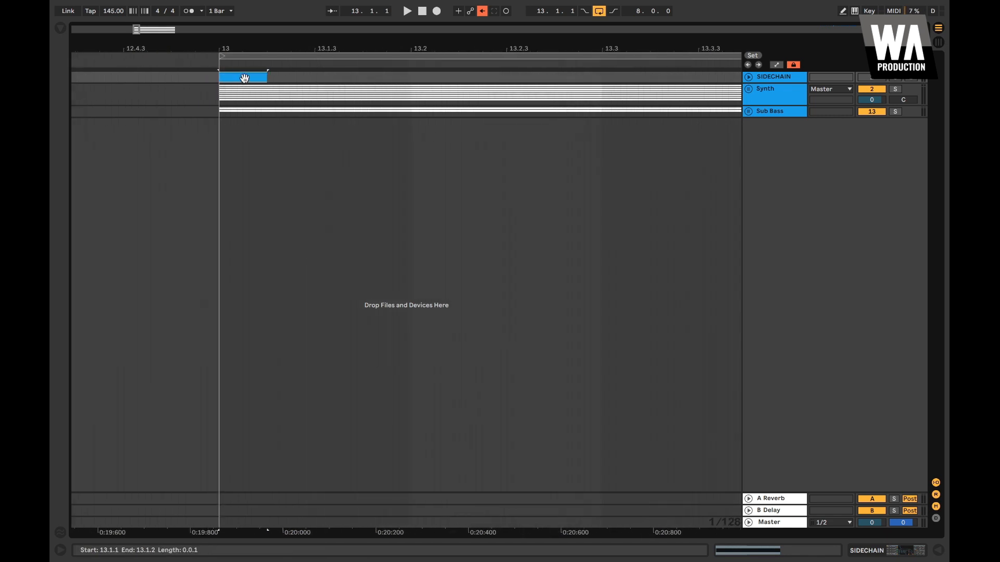
pyautogui.scroll(-1, 273, 76)
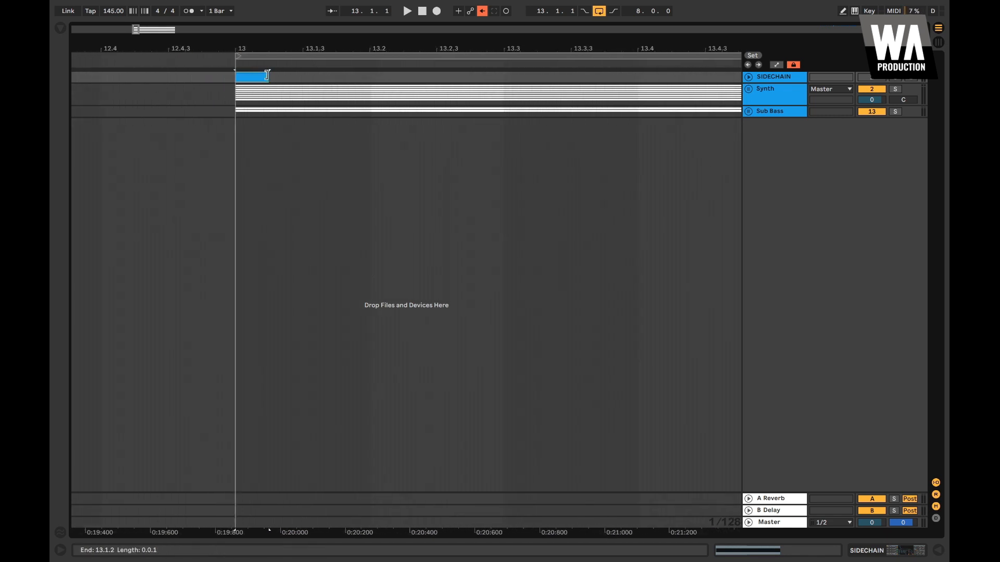
pyautogui.scroll(-1, 573, 104)
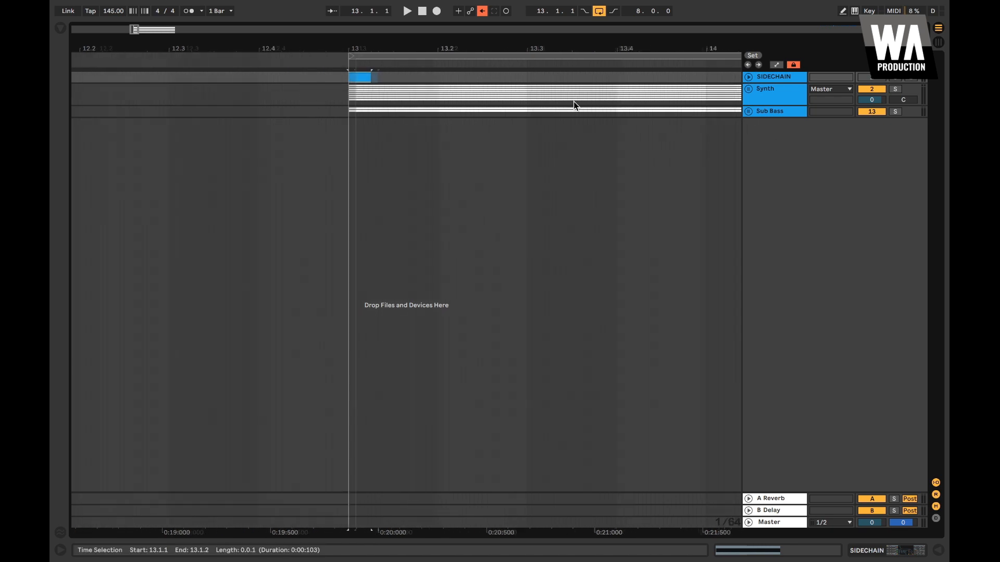
# Copy the short SIDECHAIN clip to 13.3.1 and to 14.1.1 on the same track
pyautogui.hscroll(1, 370, 106)
pyautogui.moveTo(337, 78); pyautogui.dragTo(354, 78)
pyautogui.hscroll(2, 354, 77)
pyautogui.scroll(-3, 354, 78)
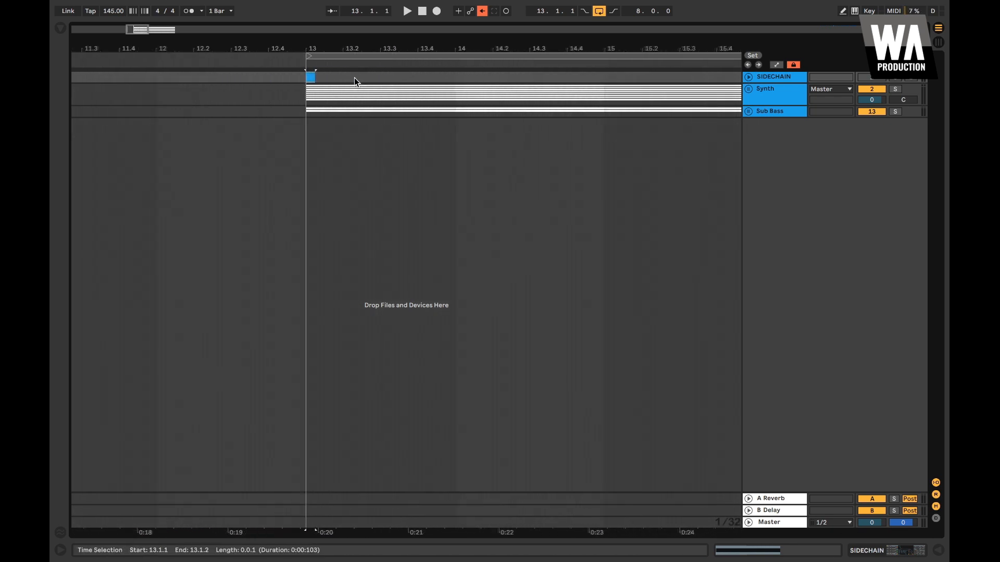
pyautogui.click(384, 77)
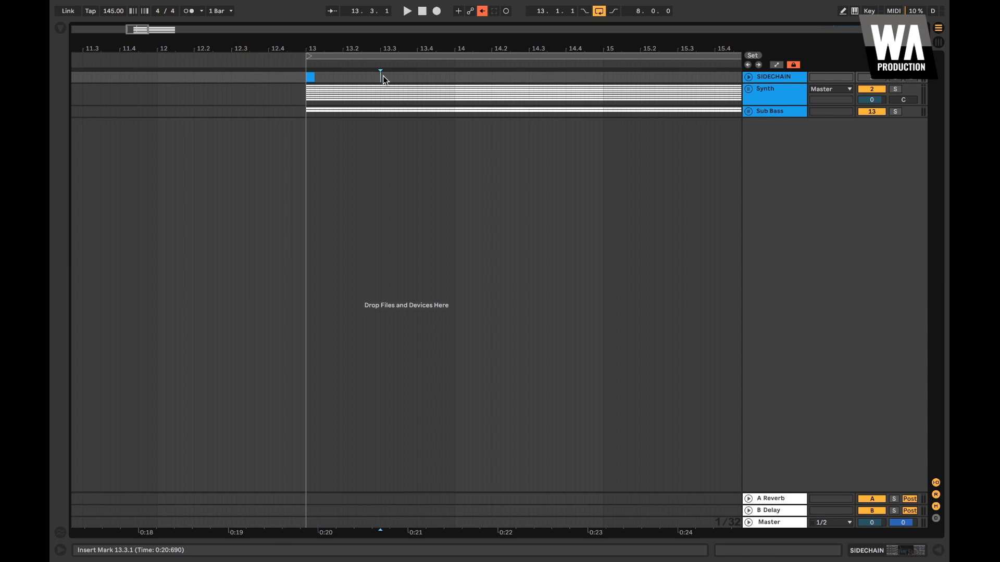
pyautogui.click(311, 78)
pyautogui.click(379, 77)
pyautogui.hotkey('ctrl', 'v')
pyautogui.click(454, 76)
pyautogui.hotkey('ctrl', 'v')
# Duplicate the one-bar SIDECHAIN section from 13.1.1 to 14.1.1 repeatedly until the pattern reaches bar 21
pyautogui.moveTo(454, 77); pyautogui.dragTo(305, 78)
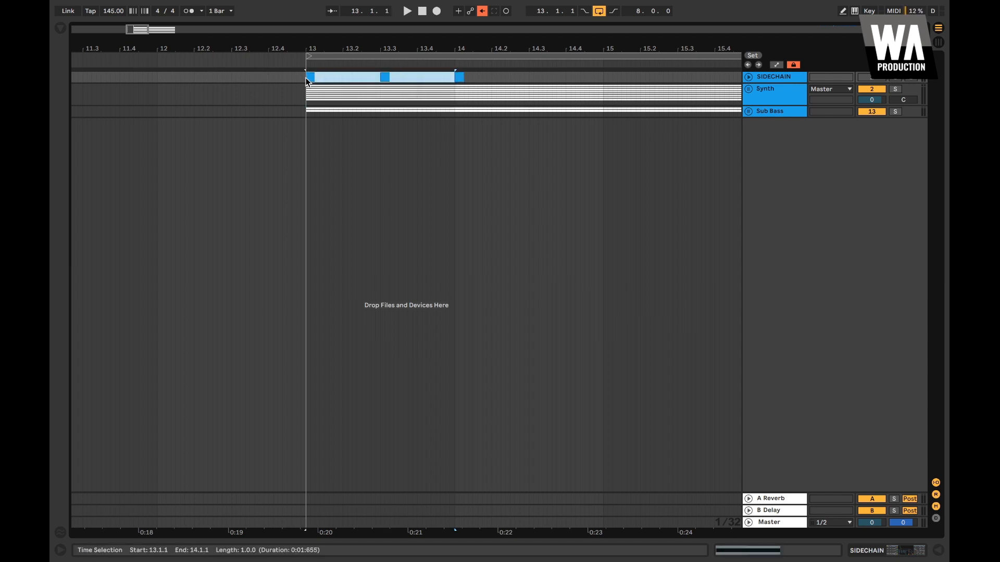
pyautogui.scroll(-5, 305, 77)
pyautogui.hotkey('ctrl', 'd')
pyautogui.hotkey('ctrl', 'd')
pyautogui.hotkey('ctrl', 'd')
pyautogui.hotkey('ctrl', 'd')
pyautogui.hotkey('ctrl', 'd')
pyautogui.scroll(-3, 399, 103)
pyautogui.hotkey('ctrl', 'd')
pyautogui.hotkey('ctrl', 'd')
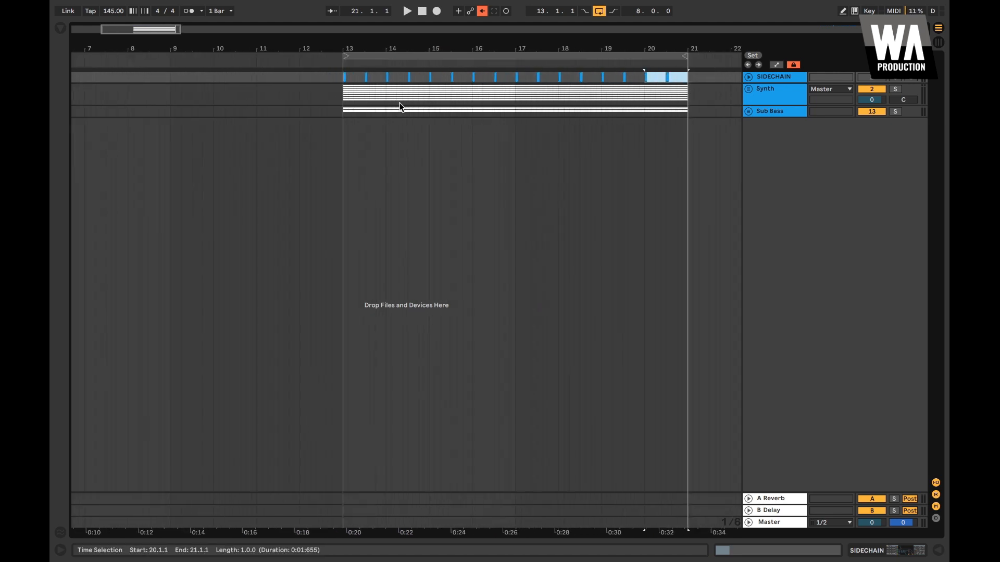
# Examine the length and spacing of the short SIDECHAIN clips around bars 13 and 14
pyautogui.scroll(5, 399, 102)
pyautogui.hscroll(-3, 398, 103)
pyautogui.scroll(4, 284, 93)
pyautogui.moveTo(421, 78)
pyautogui.mouseDown()
pyautogui.moveTo(520, 79)
pyautogui.moveTo(423, 79)
pyautogui.mouseUp()
pyautogui.click(587, 77)
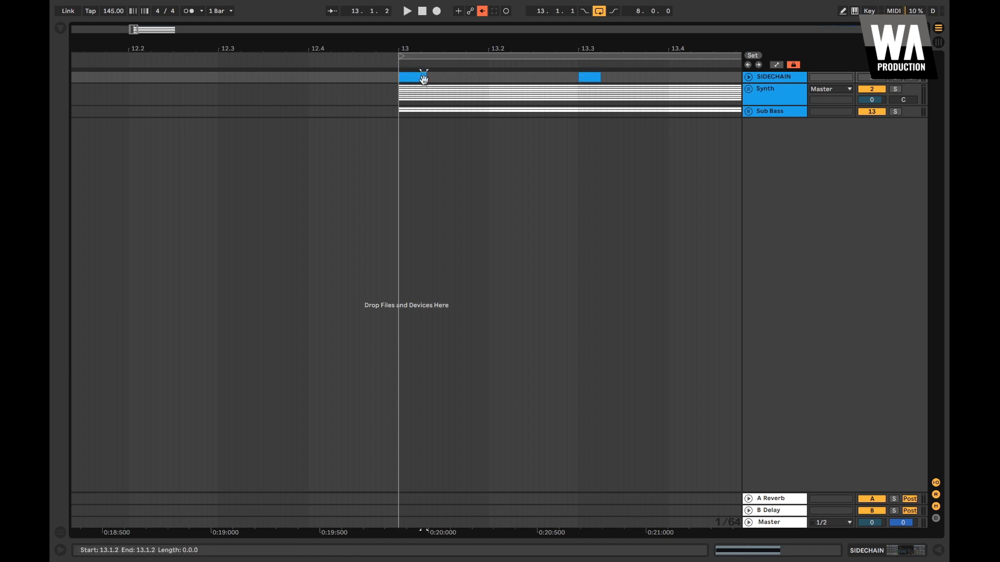
pyautogui.press('Delete')
pyautogui.scroll(-3, 425, 79)
pyautogui.hscroll(3, 453, 94)
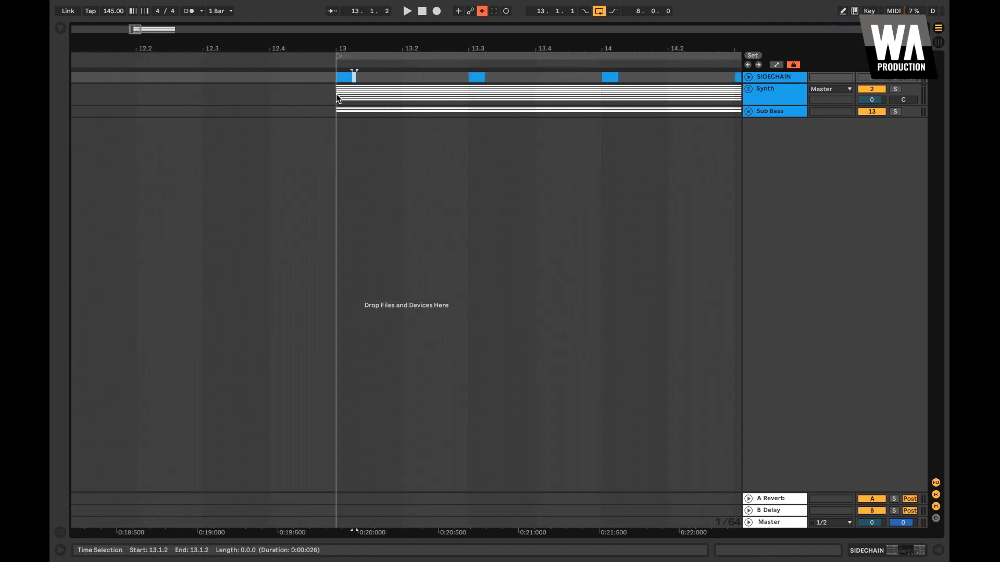
pyautogui.hscroll(1, 341, 96)
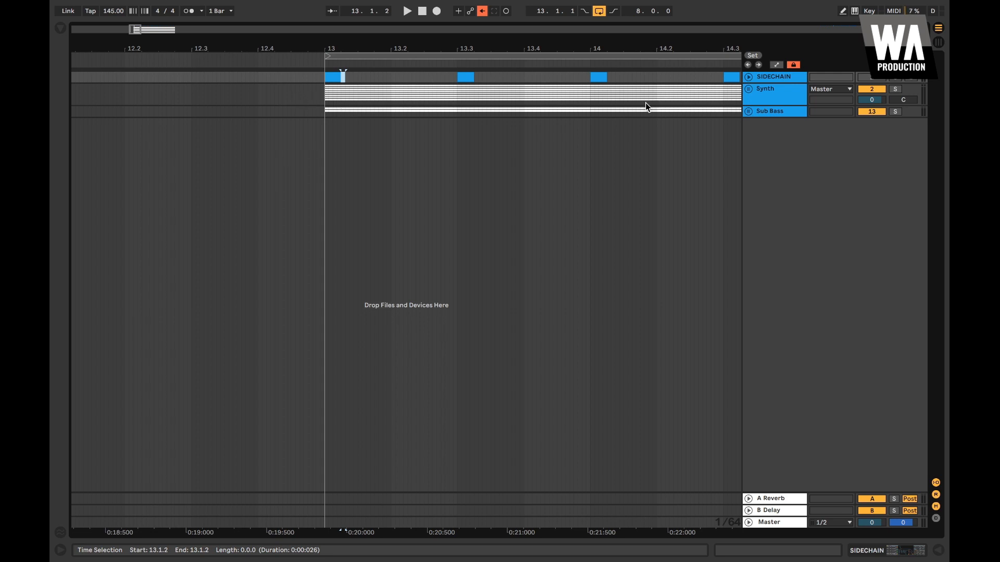
# Unfold the Synth group to examine its Chords and leads tracks, and fold the group again
pyautogui.click(750, 90)
pyautogui.click(785, 219)
pyautogui.click(782, 230)
pyautogui.click(779, 220)
pyautogui.click(767, 187)
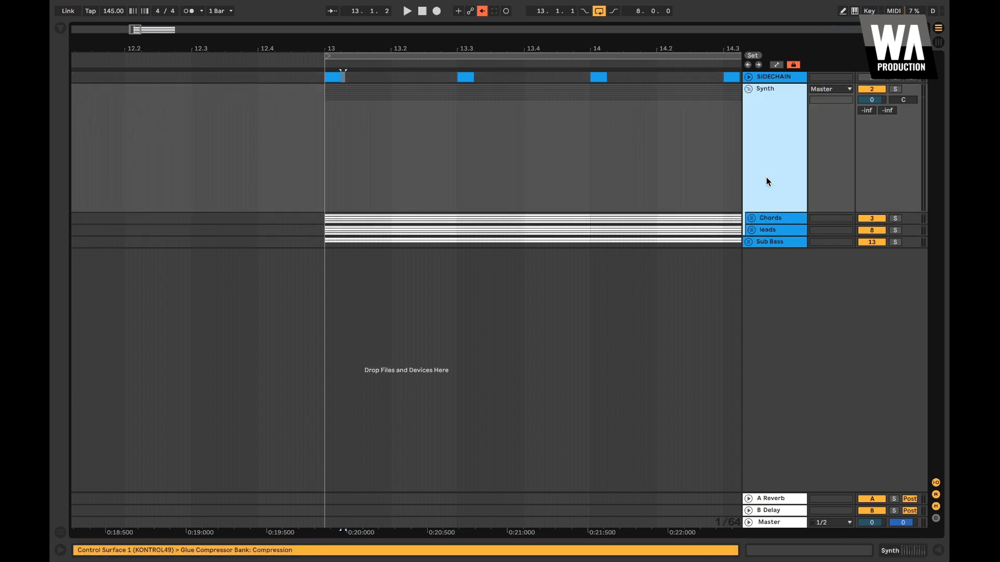
pyautogui.click(748, 91)
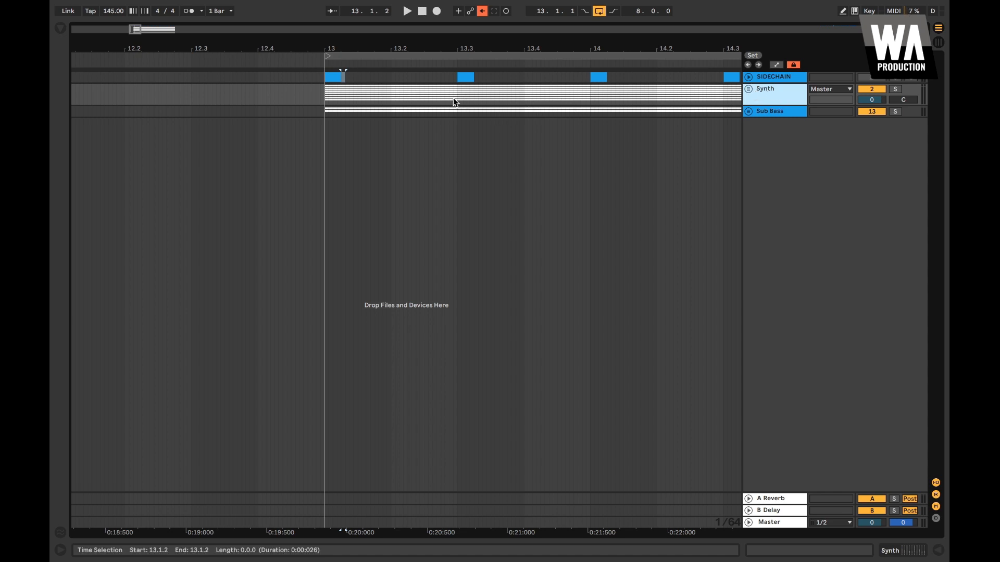
# Show the Synth group's device chain and move the Compressor ahead of the Glue Compressor
pyautogui.hscroll(3, 453, 97)
pyautogui.click(776, 99)
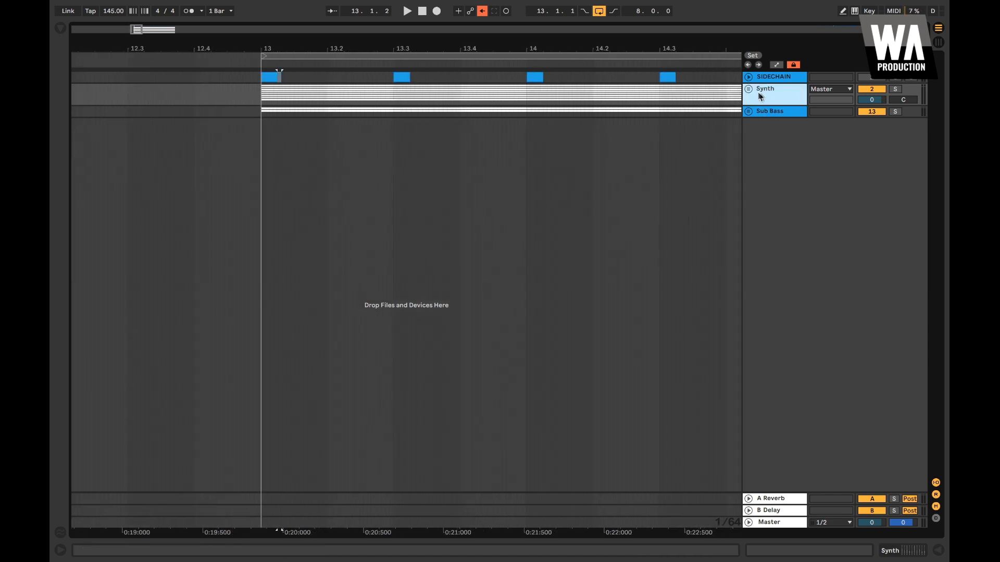
pyautogui.doubleClick(757, 94)
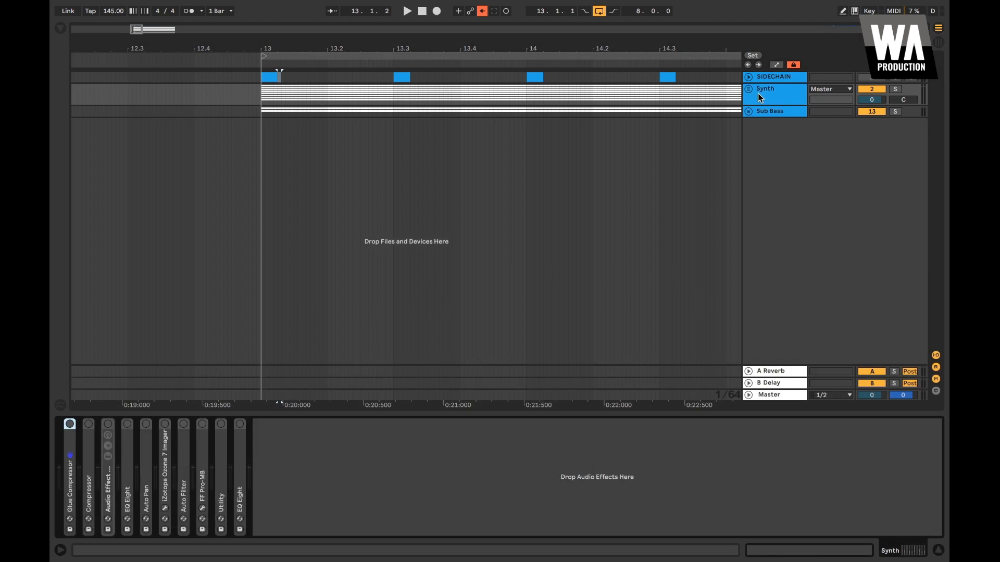
pyautogui.moveTo(95, 458); pyautogui.dragTo(73, 433)
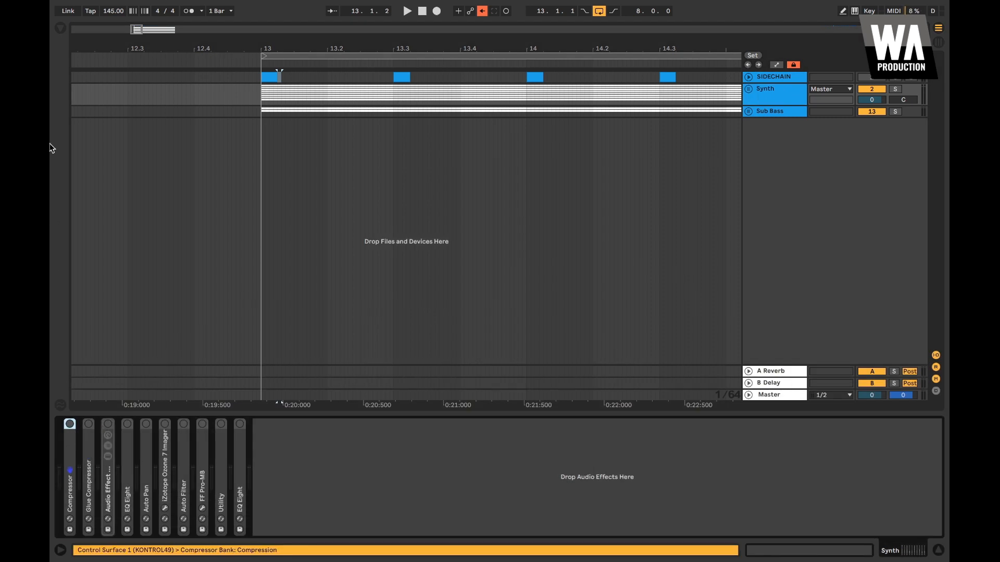
# Locate Compressor among the browser's Audio Effects and unfold the Compressor in the Synth group's device chain
pyautogui.click(61, 28)
pyautogui.click(98, 200)
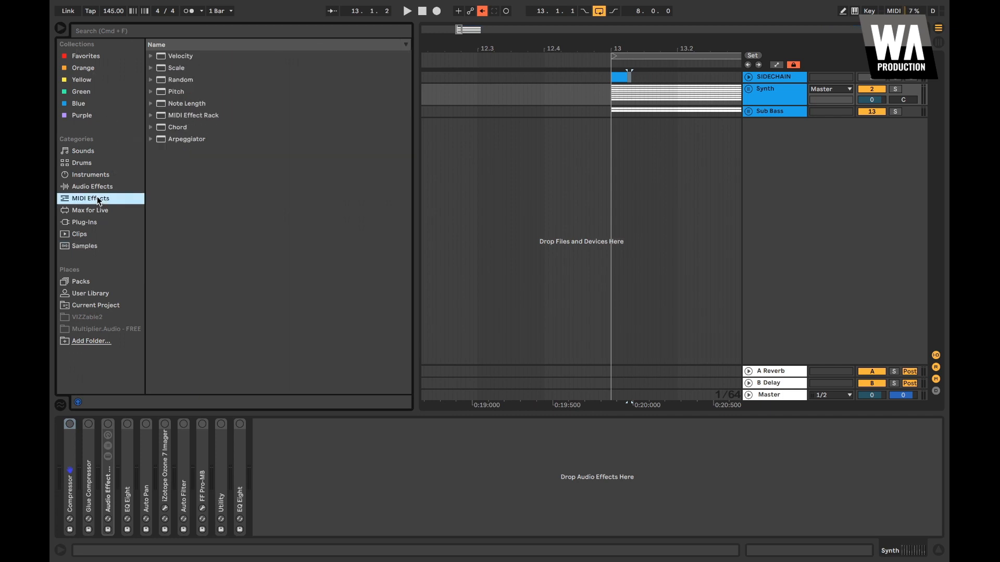
pyautogui.click(99, 188)
pyautogui.click(177, 152)
pyautogui.click(72, 458)
pyautogui.doubleClick(72, 458)
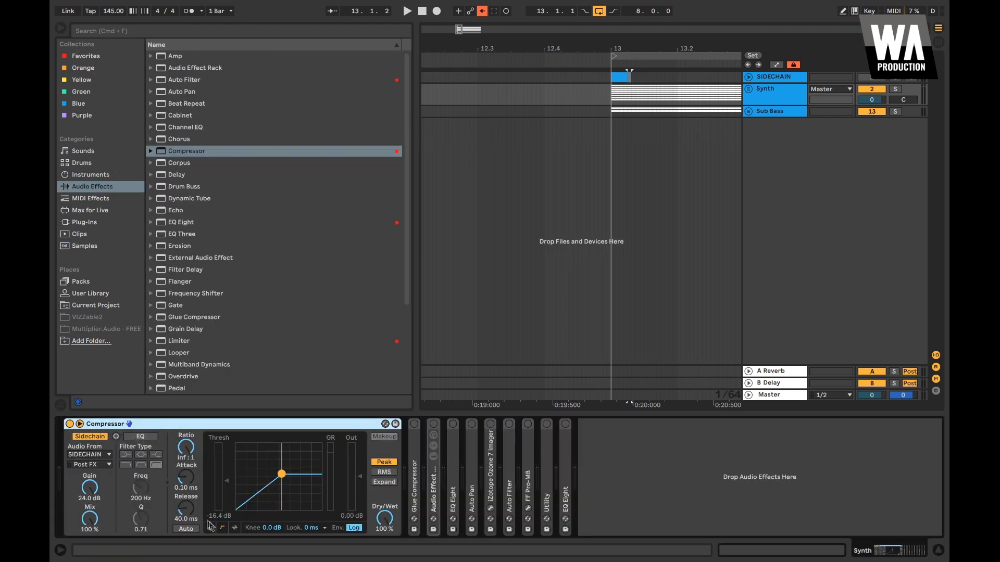
# Compare the Compressor's collapsed, transfer curve and activity views, finishing on the transfer curve
pyautogui.click(223, 528)
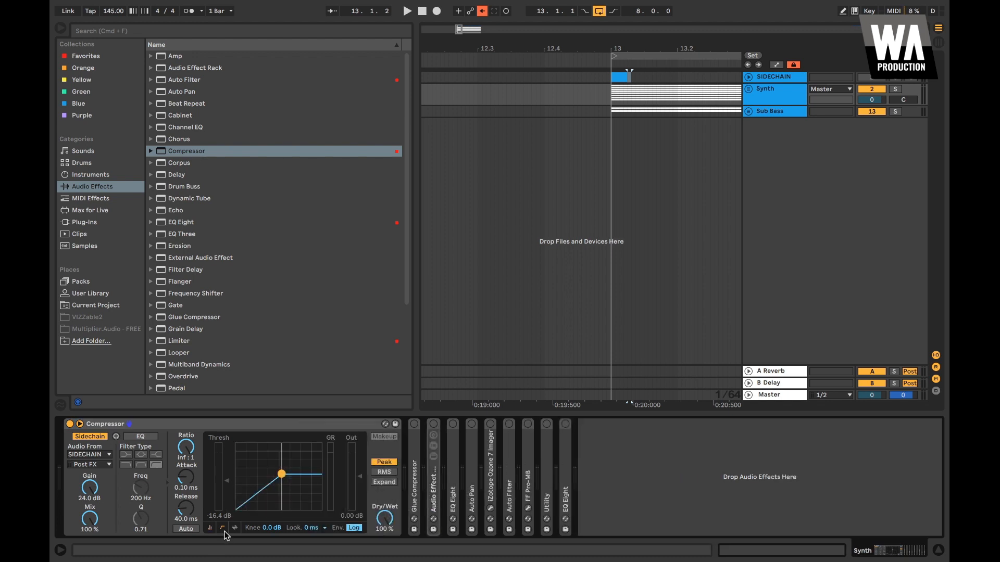
pyautogui.click(234, 528)
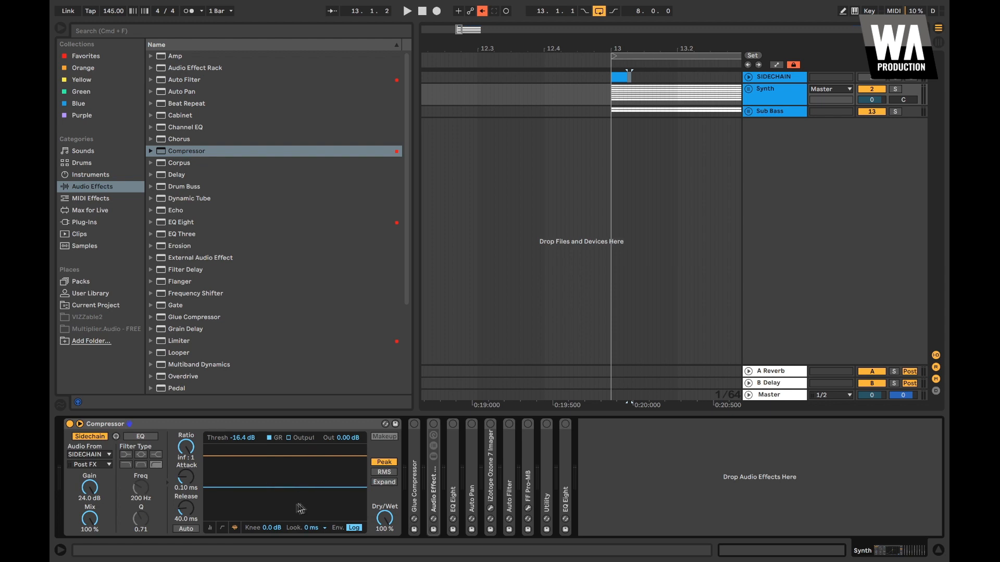
pyautogui.click(223, 528)
pyautogui.click(210, 528)
pyautogui.click(235, 528)
pyautogui.click(222, 529)
pyautogui.click(210, 528)
pyautogui.click(223, 528)
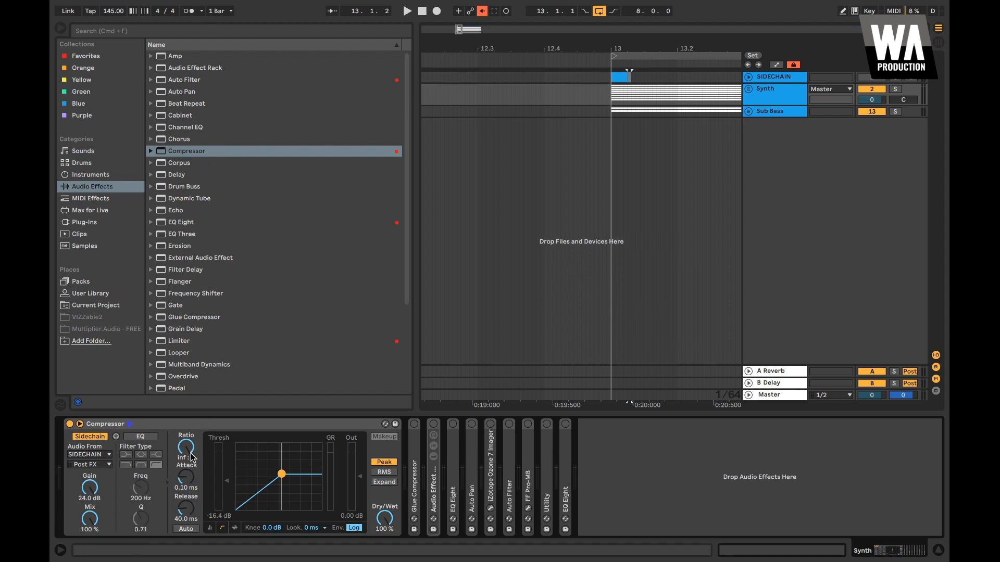
# Place the insert marker at 13.1.1 on the Synth group track
pyautogui.click(601, 104)
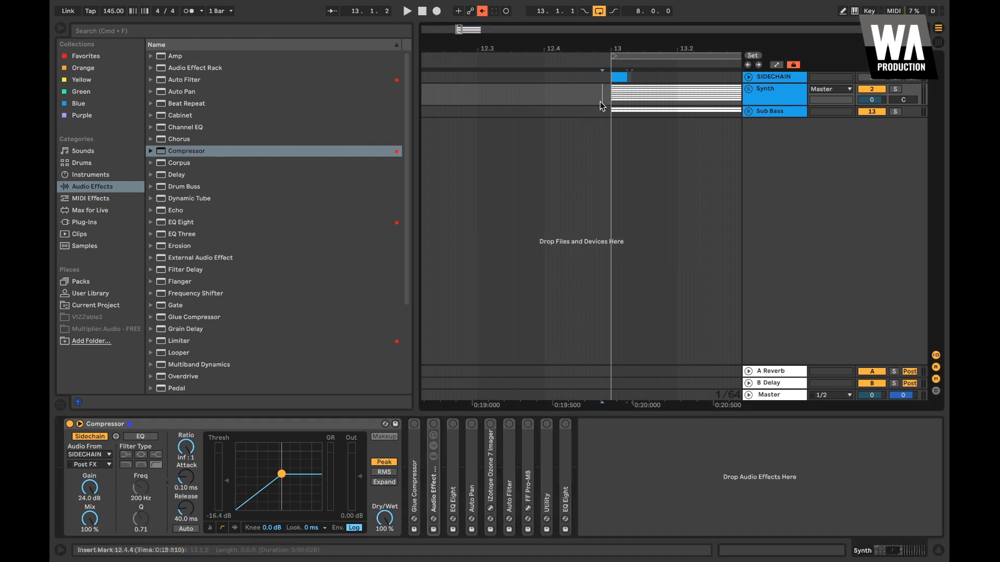
pyautogui.click(612, 95)
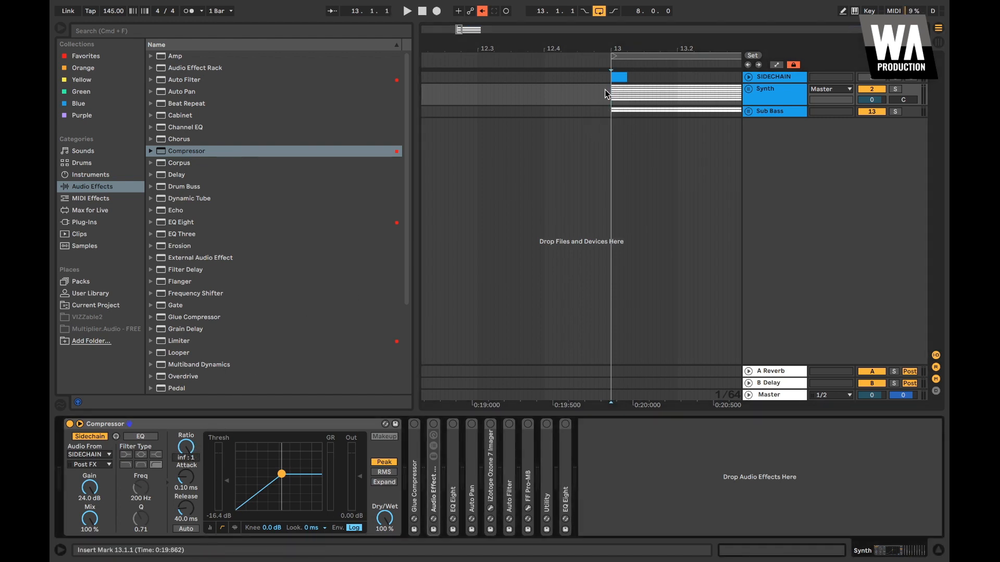
pyautogui.hscroll(5, 605, 90)
pyautogui.scroll(-3, 599, 94)
pyautogui.hscroll(2, 598, 94)
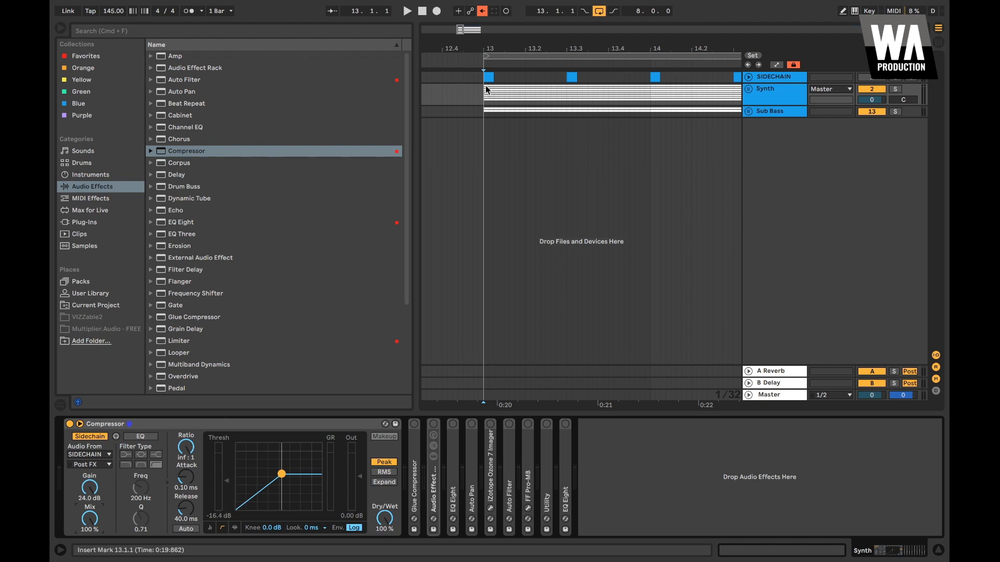
# Turn the Synth Compressor's Sidechain off and on again, and choose SIDECHAIN as its audio source
pyautogui.click(99, 438)
pyautogui.click(99, 438)
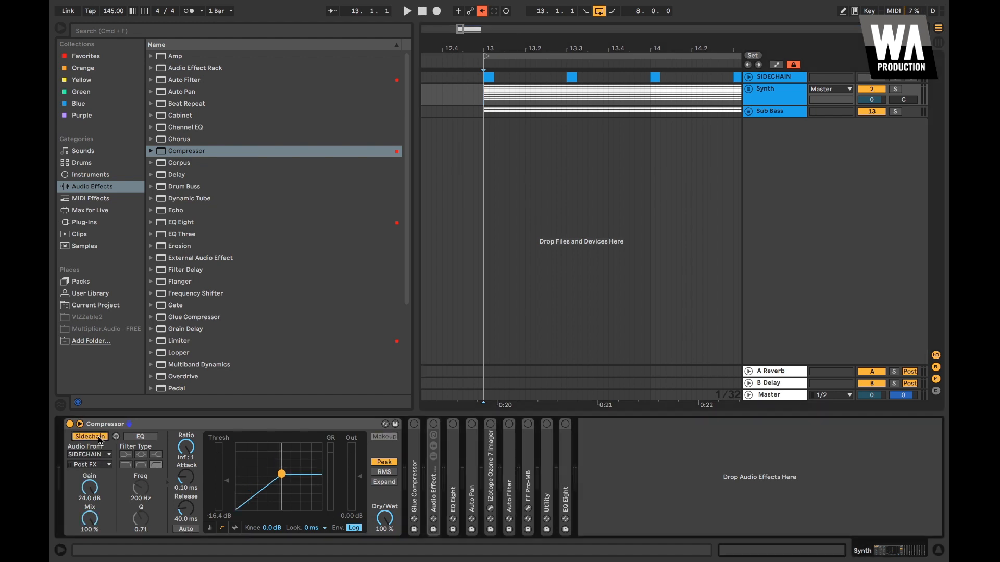
pyautogui.click(101, 455)
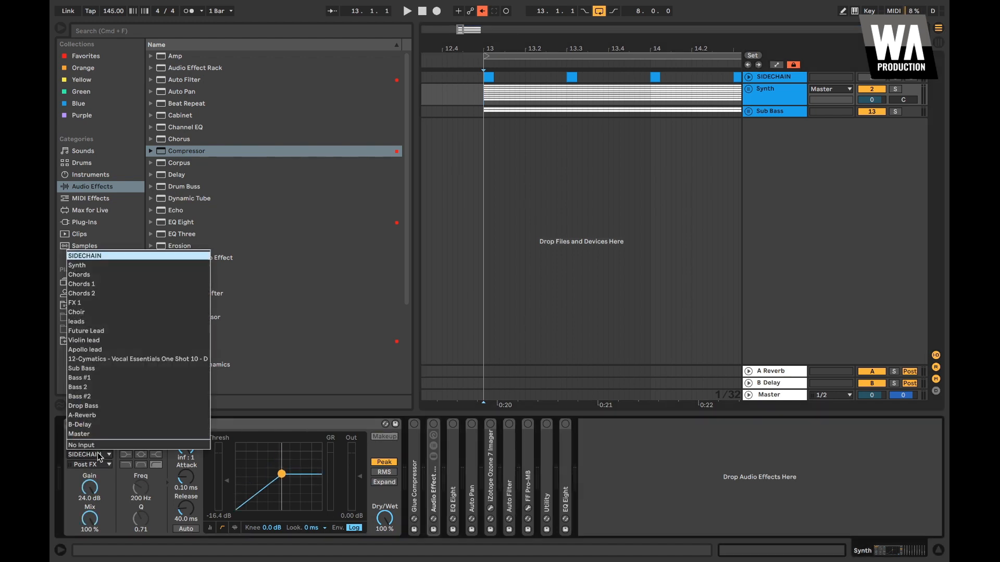
pyautogui.click(91, 258)
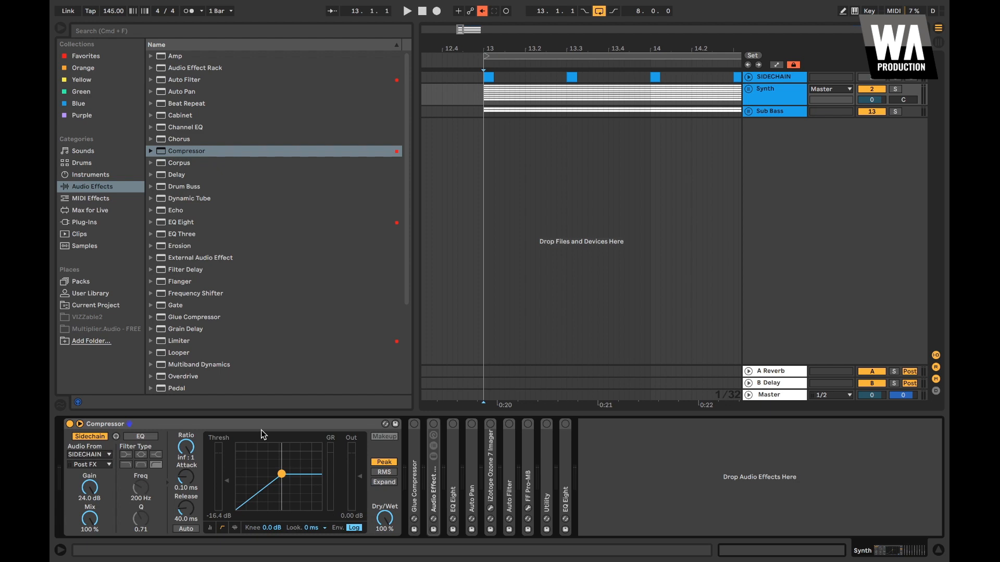
pyautogui.click(219, 429)
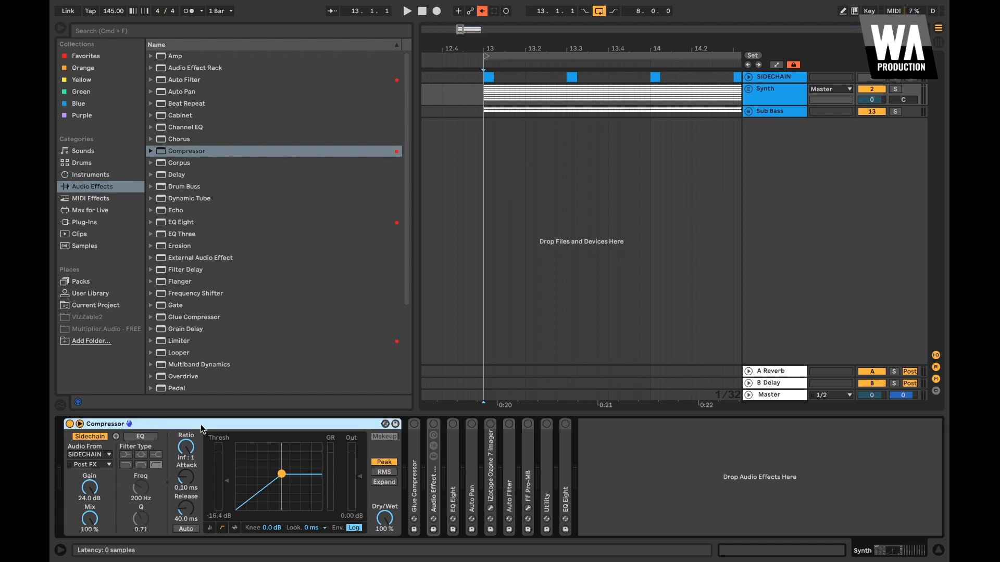
# Show the Sub Bass group's device chain and unfold its Compressor
pyautogui.click(768, 112)
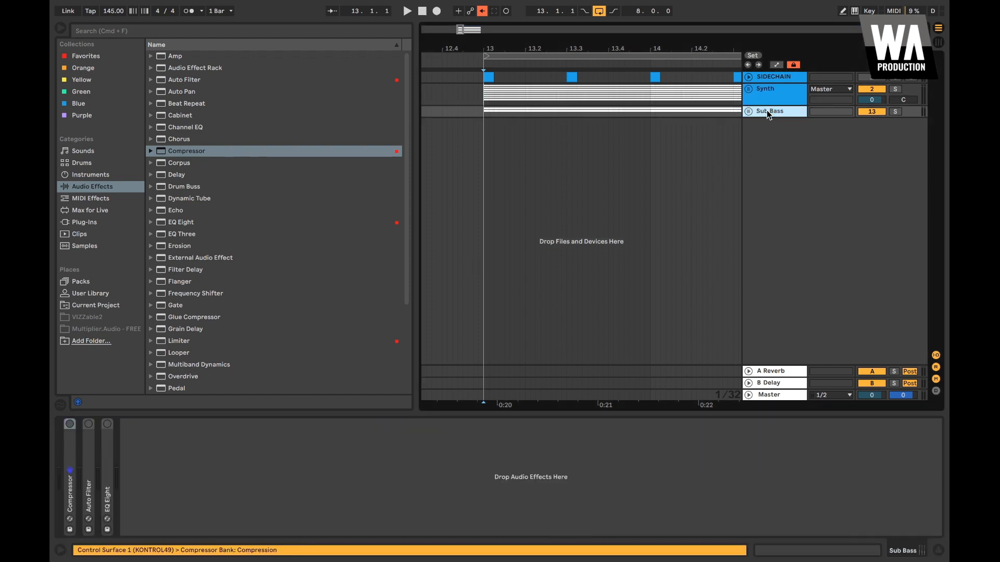
pyautogui.click(69, 488)
pyautogui.doubleClick(73, 470)
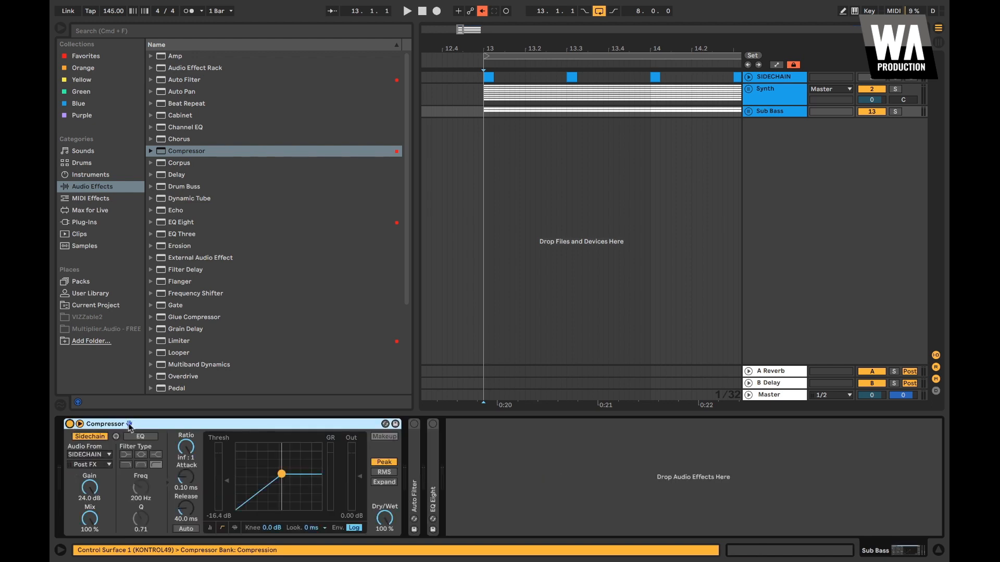
# Review the device chains of the Synth group, the Sub Bass group and the SIDECHAIN track
pyautogui.click(784, 103)
pyautogui.click(784, 111)
pyautogui.click(772, 97)
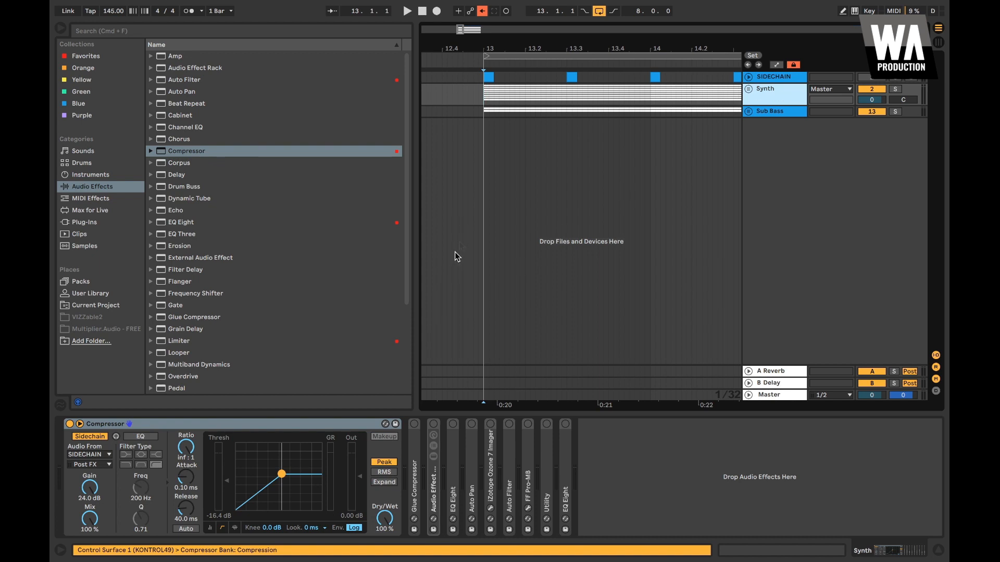
pyautogui.click(764, 117)
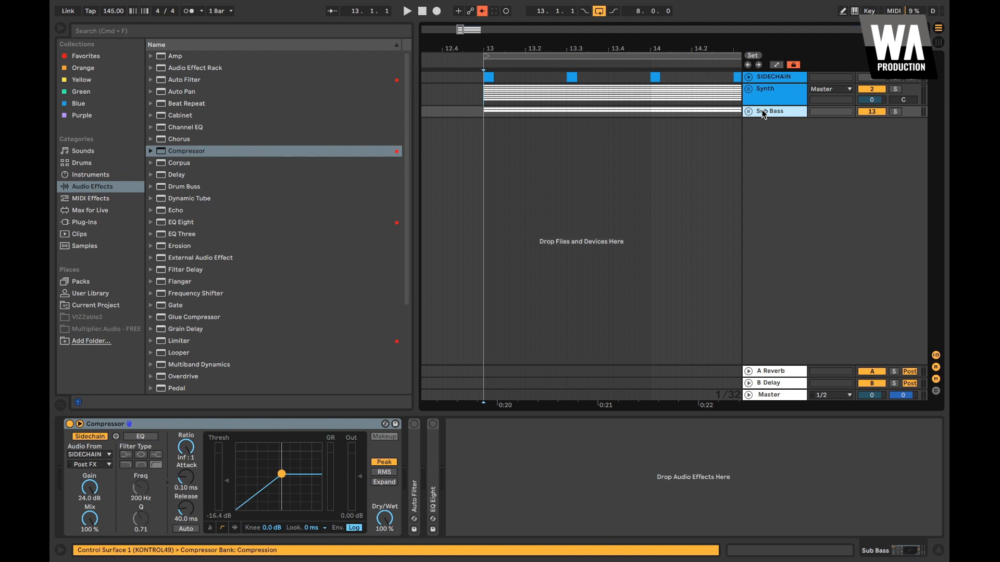
pyautogui.click(489, 78)
pyautogui.click(782, 89)
pyautogui.click(774, 78)
pyautogui.click(778, 96)
pyautogui.click(772, 78)
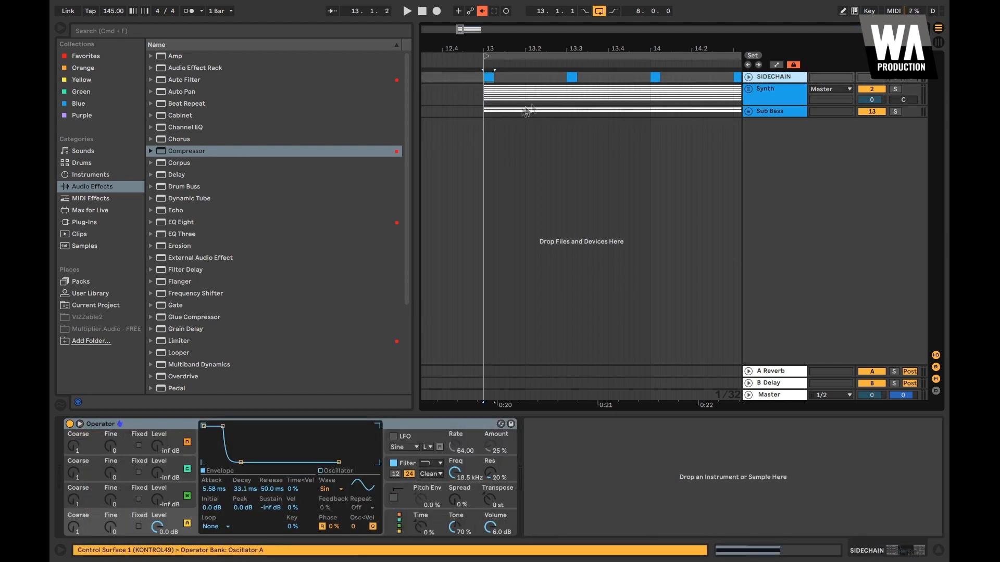
# Play the arrangement from 13.1.1 with the Sub Bass Compressor shown and the browser hidden, and stop playback
pyautogui.hscroll(2, 522, 109)
pyautogui.scroll(-3, 521, 109)
pyautogui.click(473, 94)
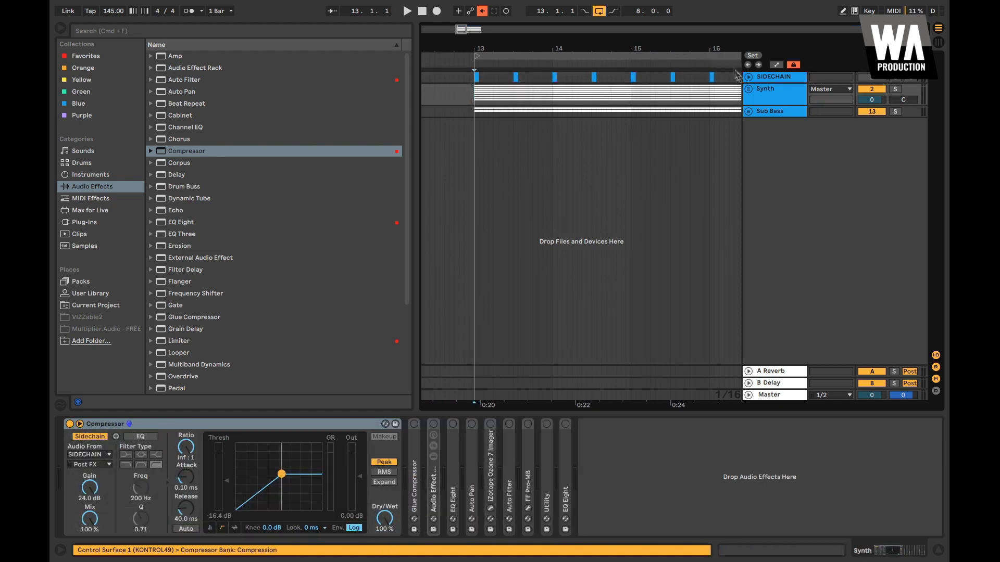
pyautogui.click(769, 111)
pyautogui.press('space')
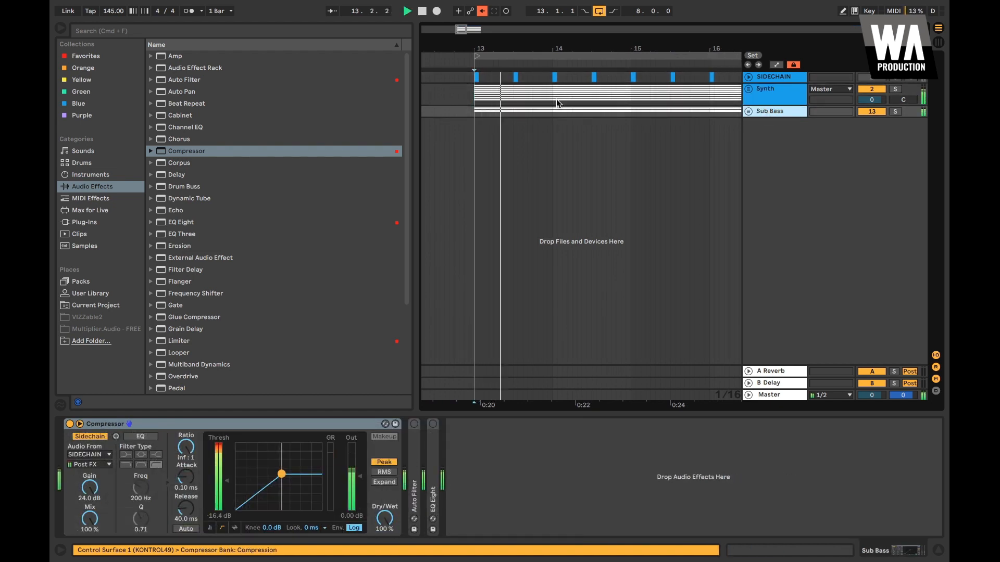
pyautogui.press('super+alt+b')
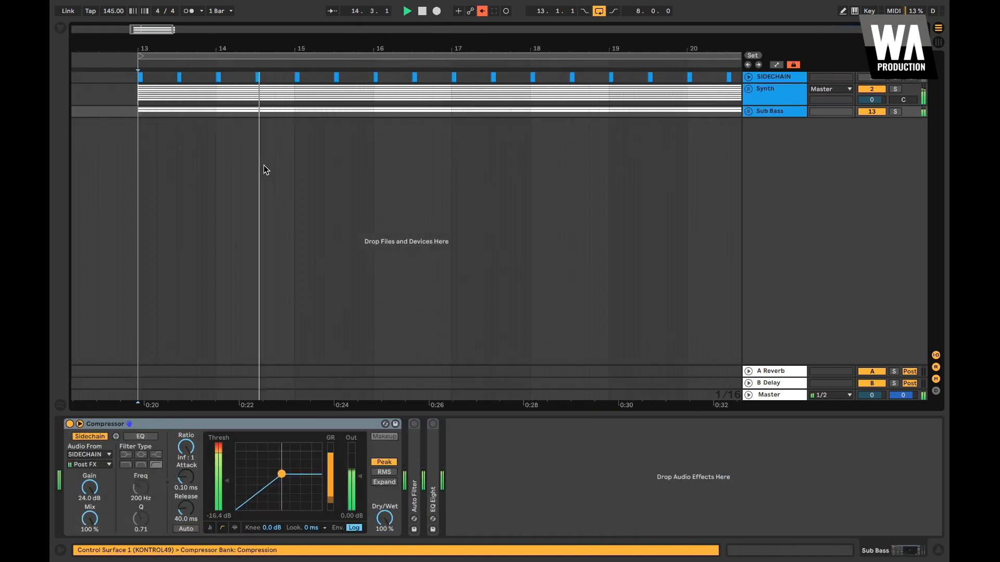
pyautogui.scroll(-2, 264, 165)
pyautogui.hscroll(-2, 263, 165)
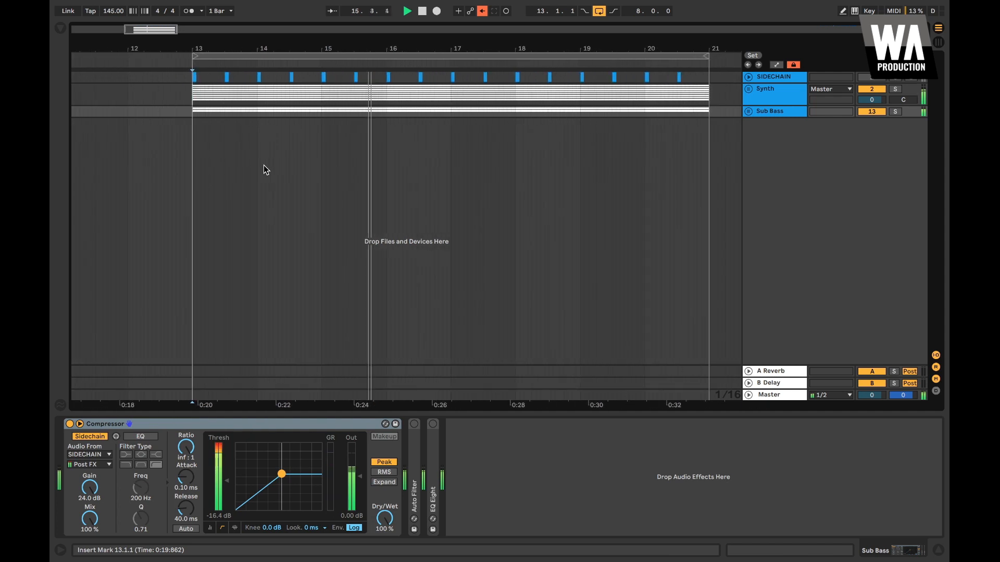
pyautogui.press('space')
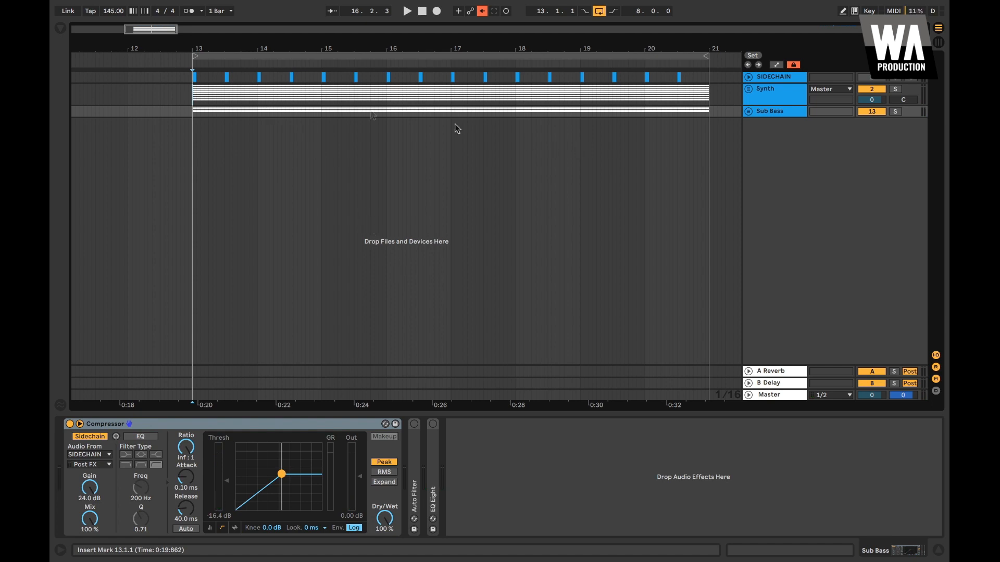
# Insert a new audio track below the Sub Bass group
pyautogui.moveTo(188, 78); pyautogui.dragTo(709, 85)
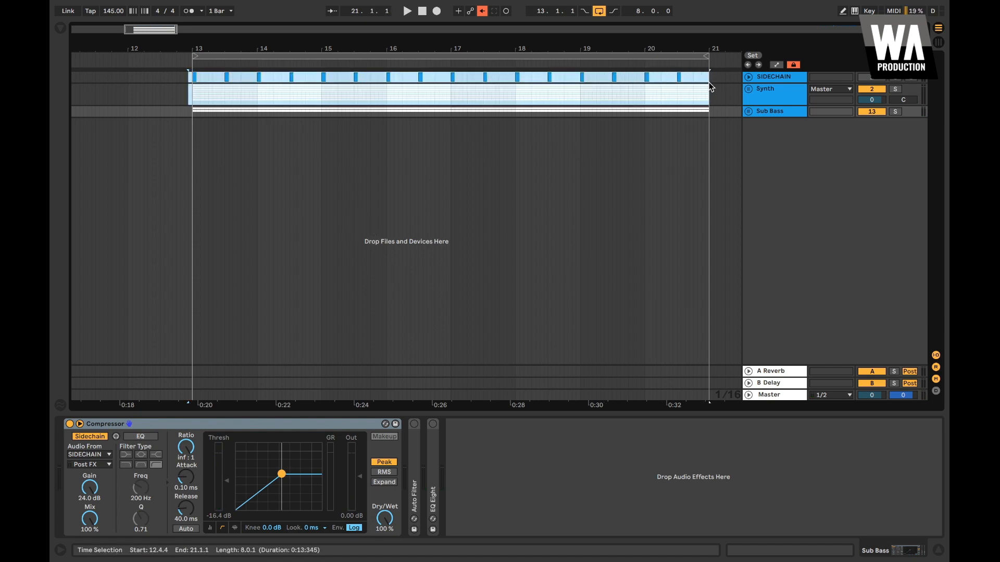
pyautogui.click(350, 140)
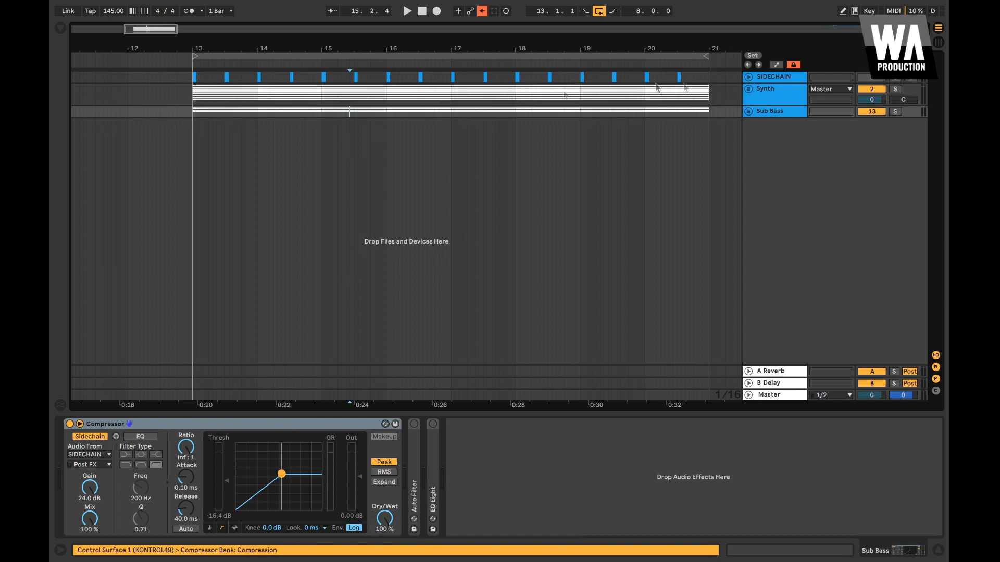
pyautogui.click(761, 112)
pyautogui.hotkey('ctrl', 't')
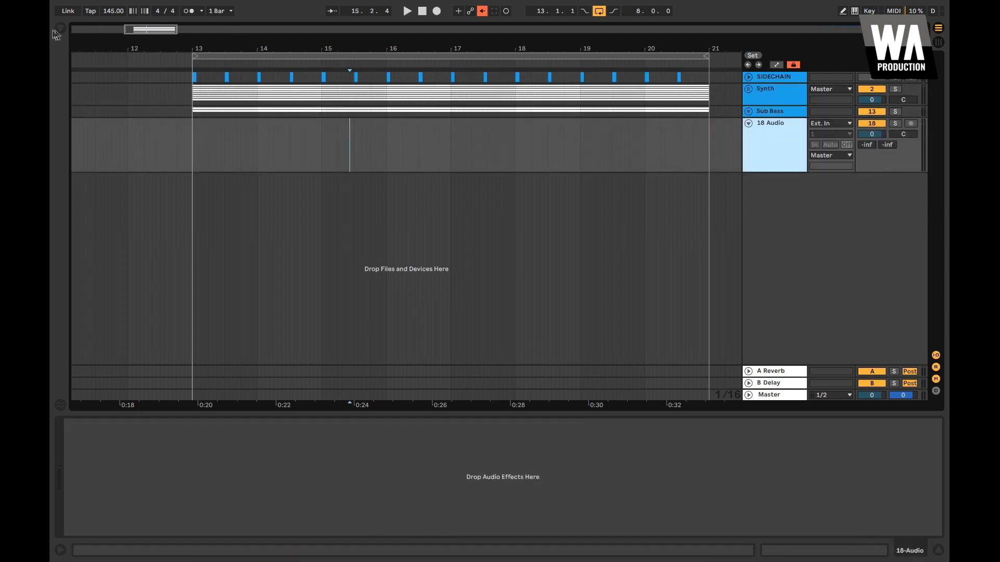
# Show the browser and search the Samples category for "wa kick"
pyautogui.click(60, 28)
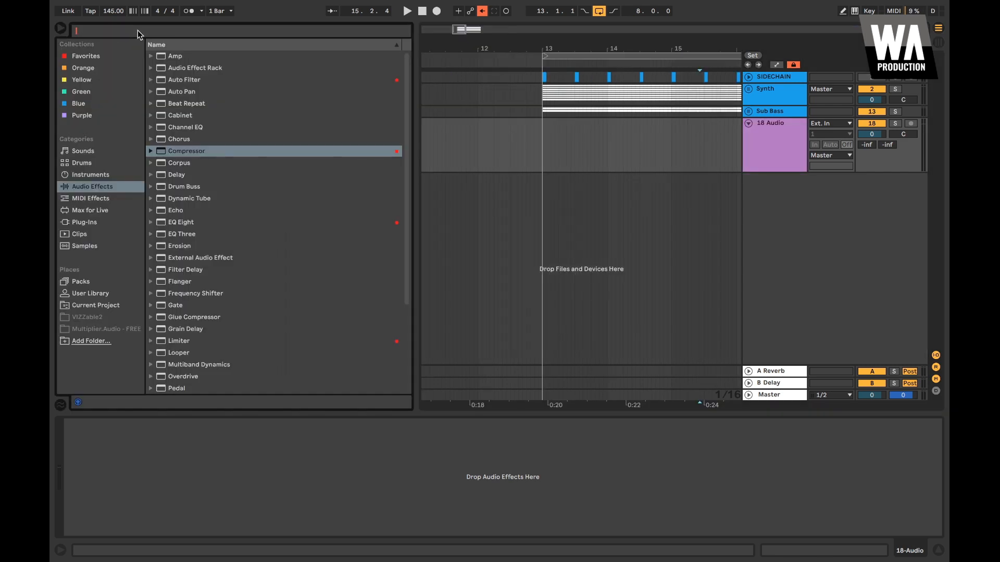
pyautogui.click(104, 233)
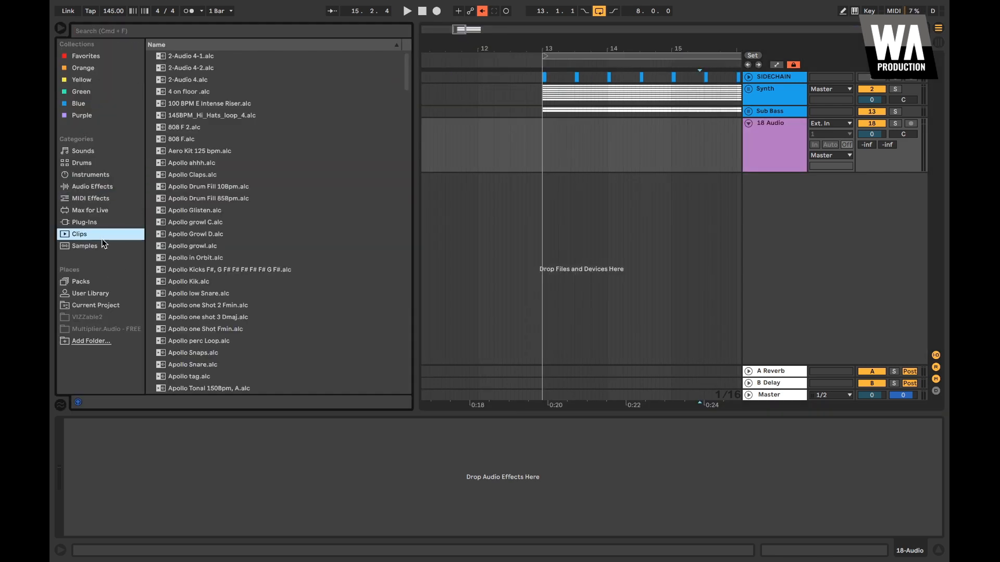
pyautogui.click(102, 245)
pyautogui.click(104, 31)
pyautogui.write('wa ')
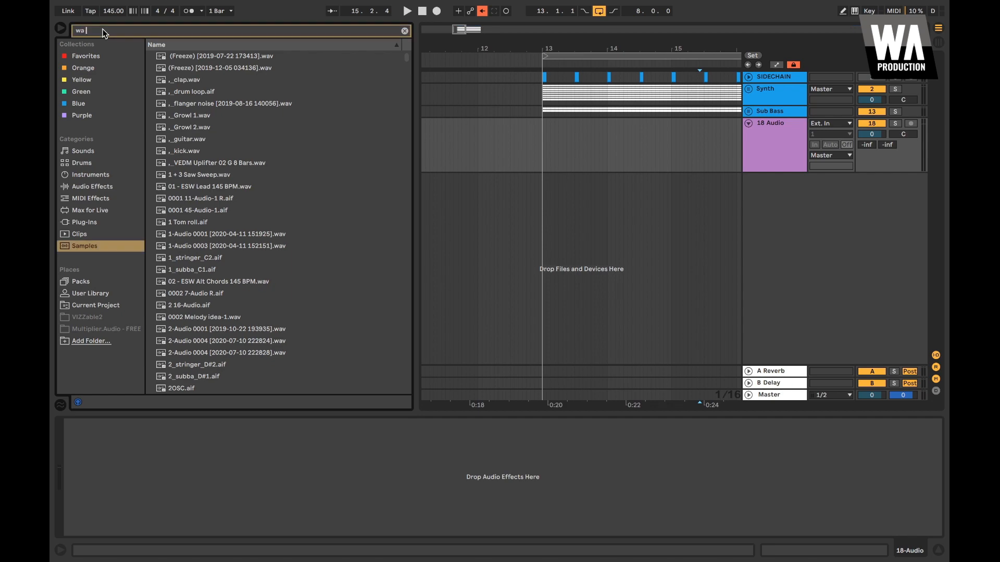
pyautogui.write('kick')
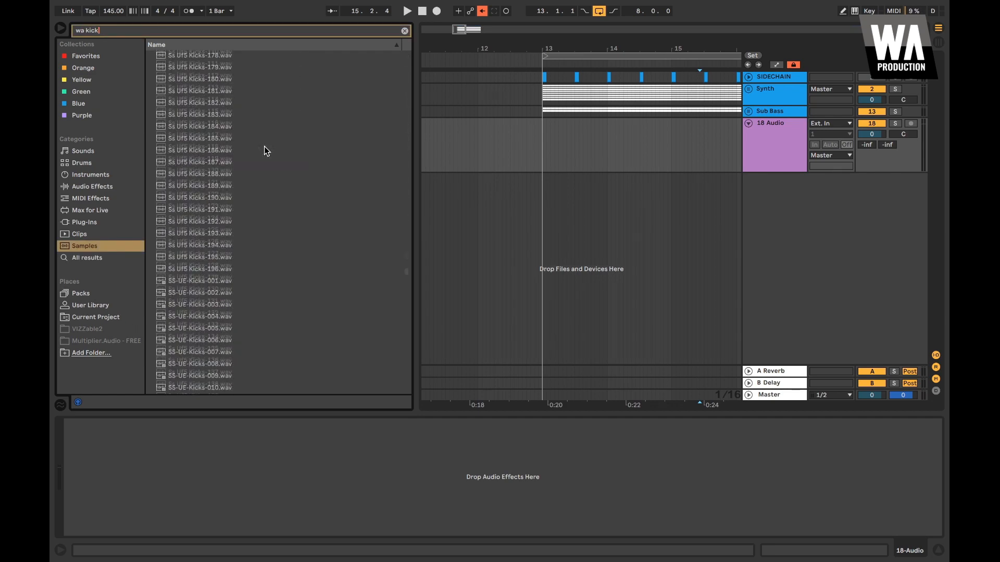
pyautogui.scroll(3, 211, 244)
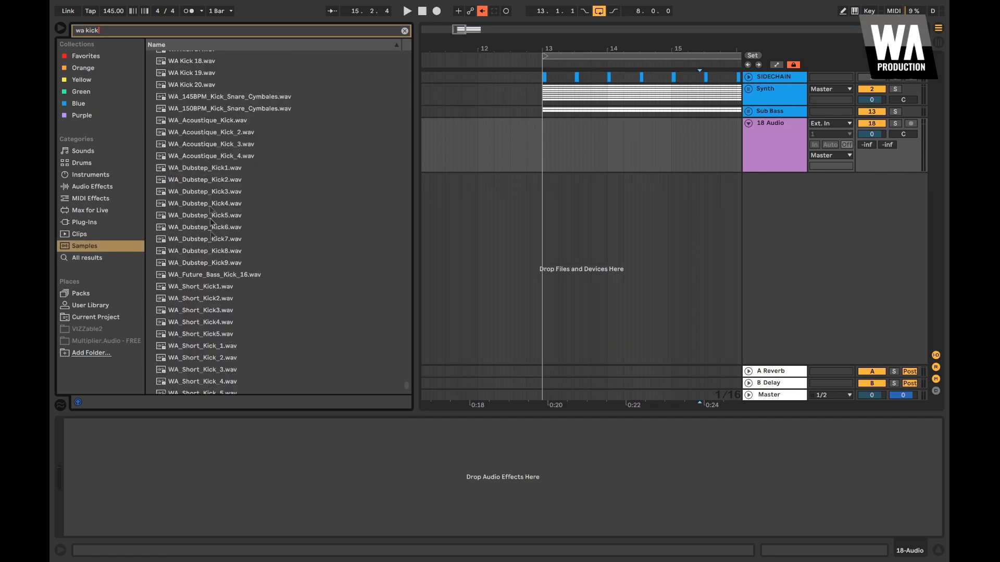
# Audition the WA_Dubstep_Kick samples one after another, starting with WA_Dubstep_Kick1.wav
pyautogui.click(216, 170)
pyautogui.press('Down')
pyautogui.press('Down')
pyautogui.press('Down')
pyautogui.press('Down')
pyautogui.press('Down')
pyautogui.press('Down')
pyautogui.scroll(-1, 214, 136)
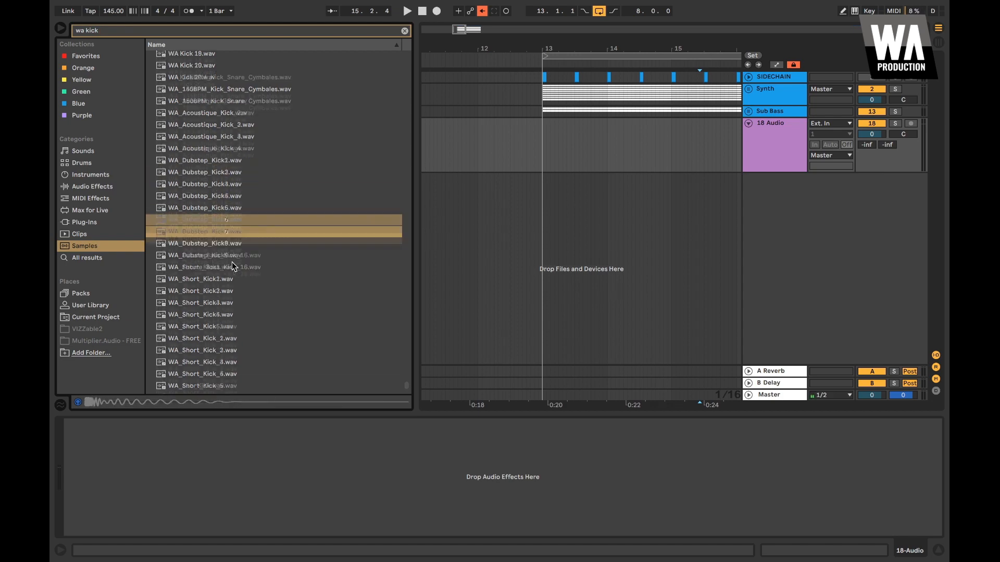
pyautogui.scroll(10, 224, 147)
pyautogui.scroll(10, 224, 149)
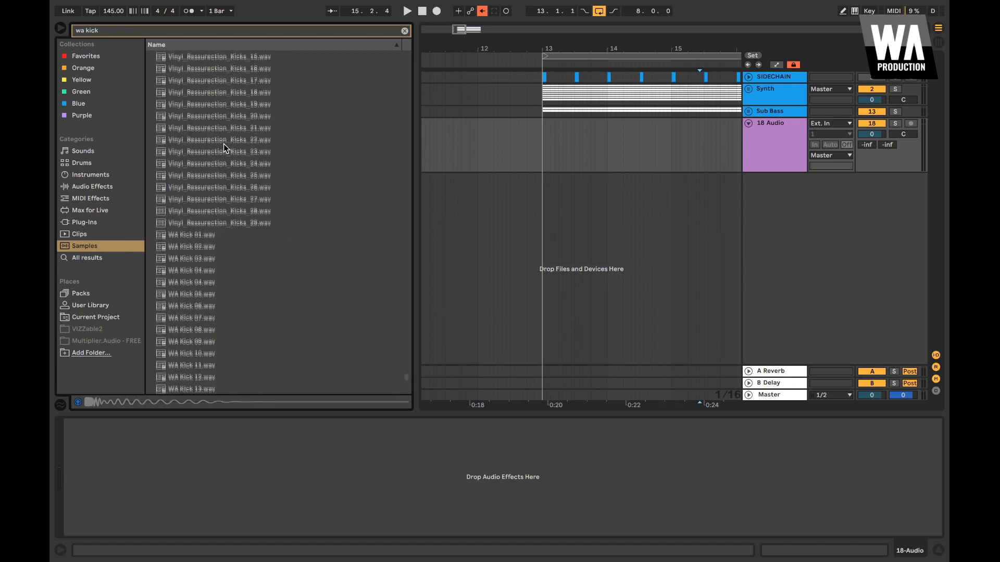
# Search the samples for "dubstep kick 6" and place Dubstep_Kick_6.wav at 13.1.1 on the new audio track
pyautogui.click(130, 30)
pyautogui.write('dubstep kick')
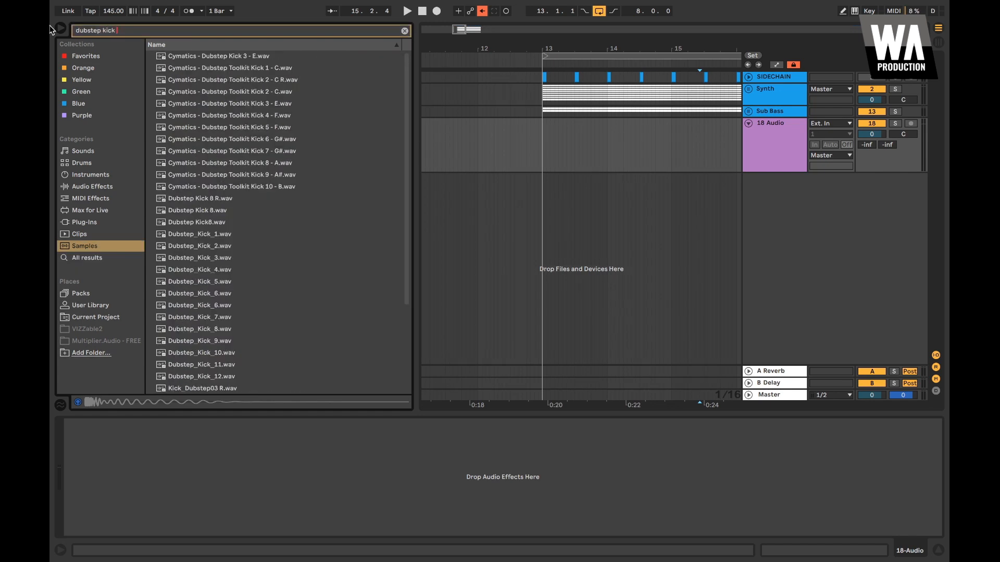
pyautogui.write(' 6')
pyautogui.click(226, 69)
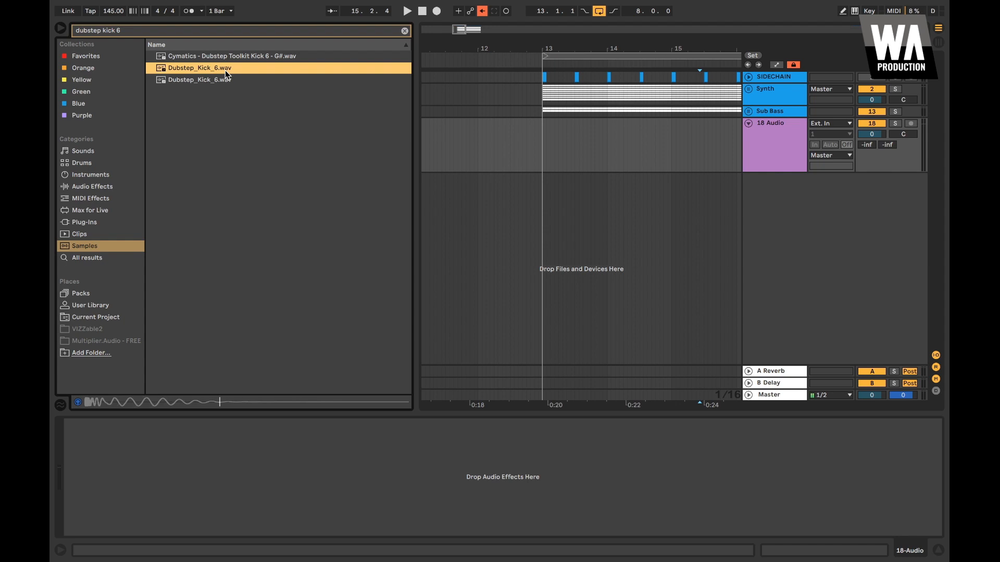
pyautogui.moveTo(188, 71); pyautogui.dragTo(542, 132)
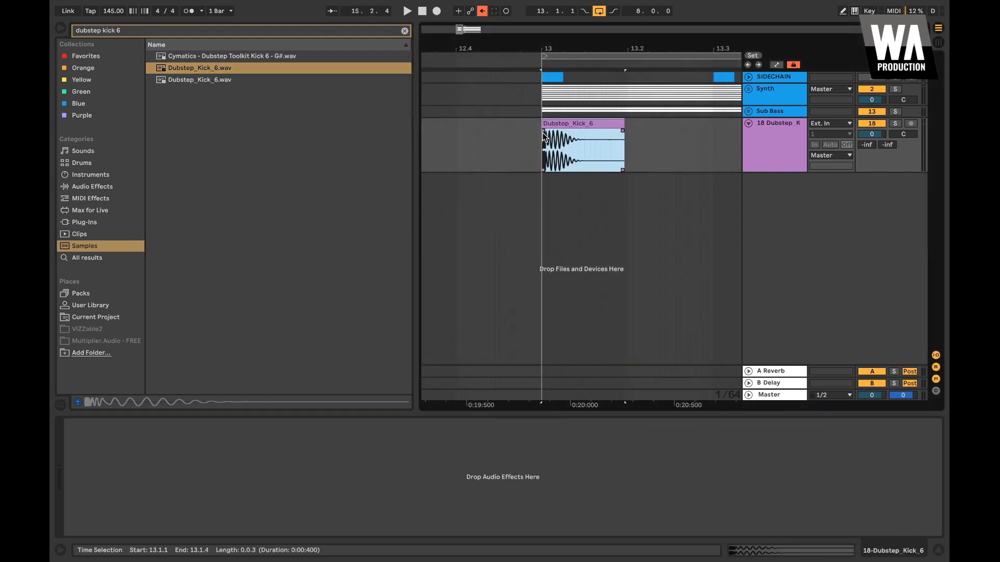
# Shorten the Dubstep_Kick_6 clip so it ends level with the first SIDECHAIN clip
pyautogui.hscroll(1, 568, 139)
pyautogui.scroll(3, 599, 125)
pyautogui.moveTo(612, 125); pyautogui.dragTo(512, 125)
pyautogui.click(508, 79)
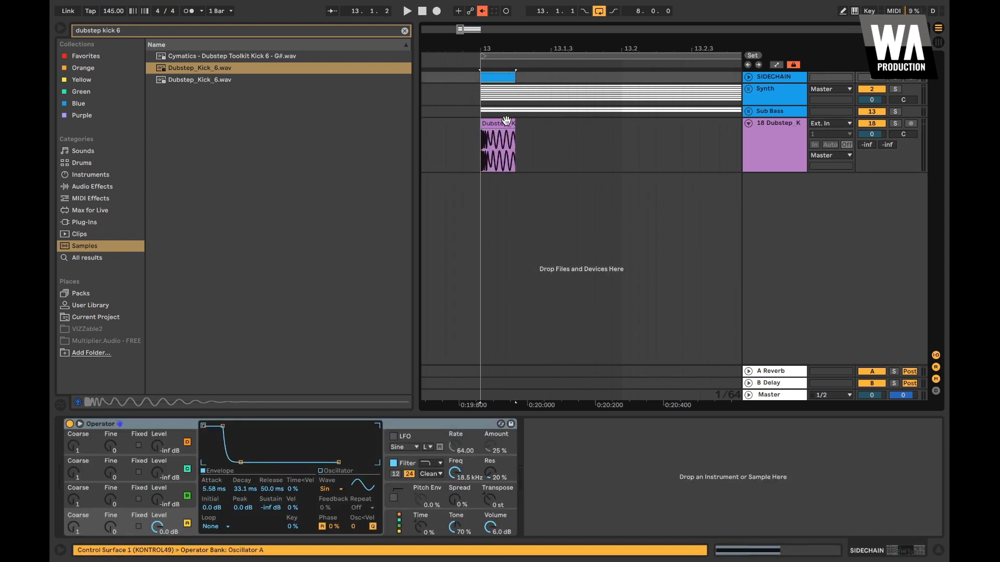
pyautogui.click(511, 128)
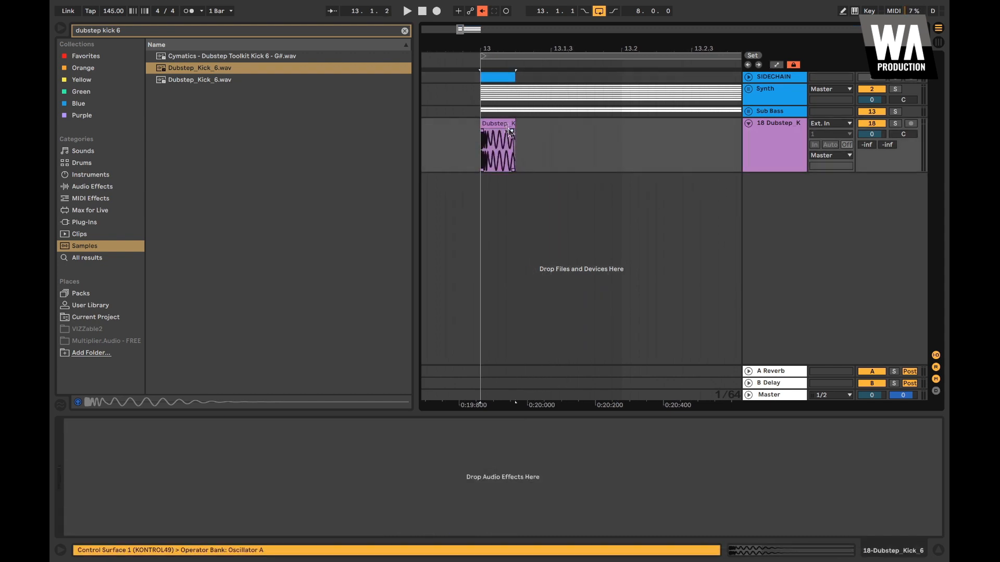
# Turn on automation mode and duplicate the kick clip at one-bar intervals from bar 13 through bar 20
pyautogui.press('a')
pyautogui.scroll(-5, 508, 128)
pyautogui.hscroll(2, 611, 128)
pyautogui.click(613, 125)
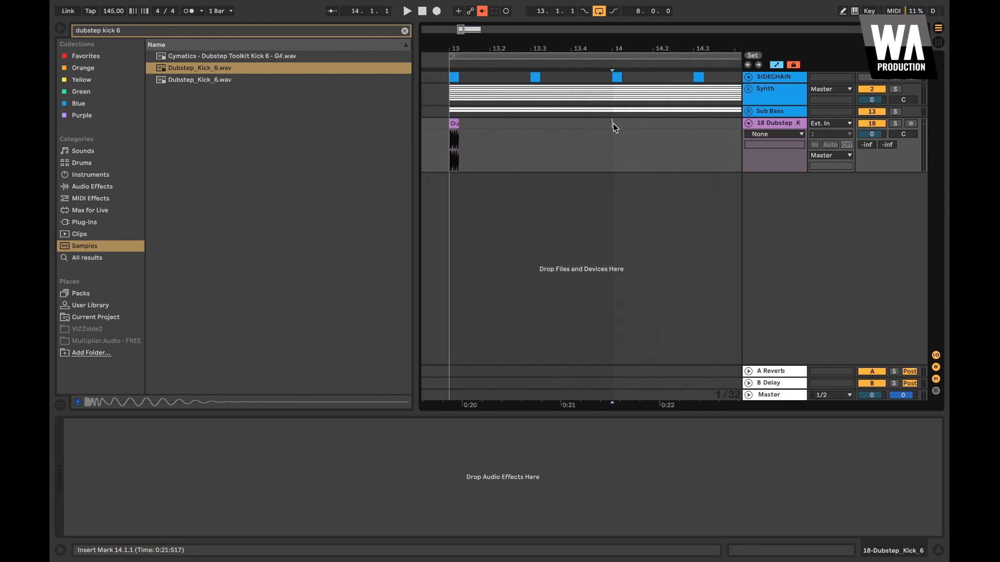
pyautogui.scroll(-3, 614, 124)
pyautogui.moveTo(613, 123); pyautogui.dragTo(541, 124)
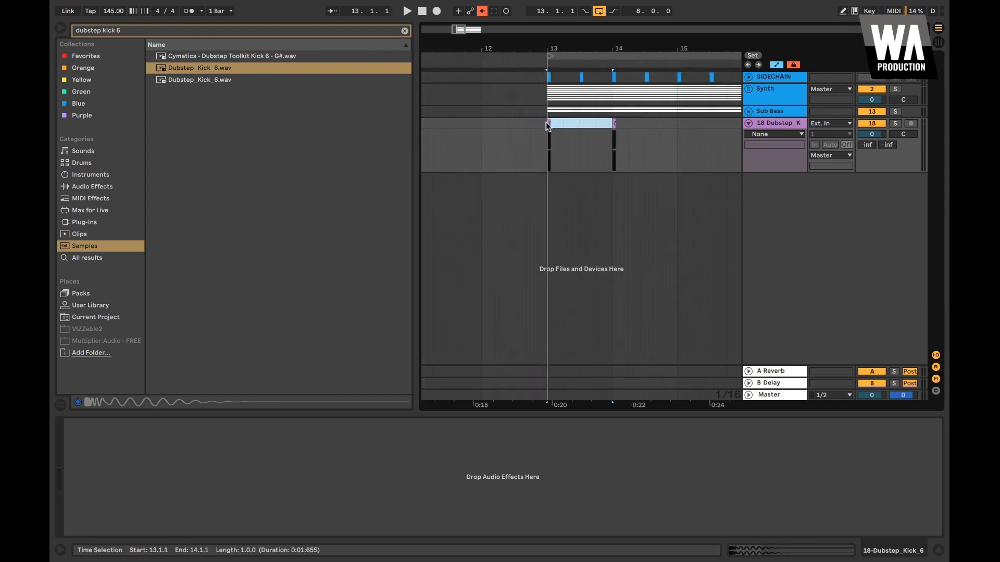
pyautogui.hotkey('ctrl', 'd')
pyautogui.hotkey('ctrl', 'd')
pyautogui.hotkey('ctrl', 'd')
pyautogui.hotkey('ctrl', 'd')
pyautogui.hotkey('ctrl', 'd')
pyautogui.hotkey('ctrl', 'd')
pyautogui.hotkey('ctrl', 'd')
pyautogui.hotkey('ctrl', 'd')
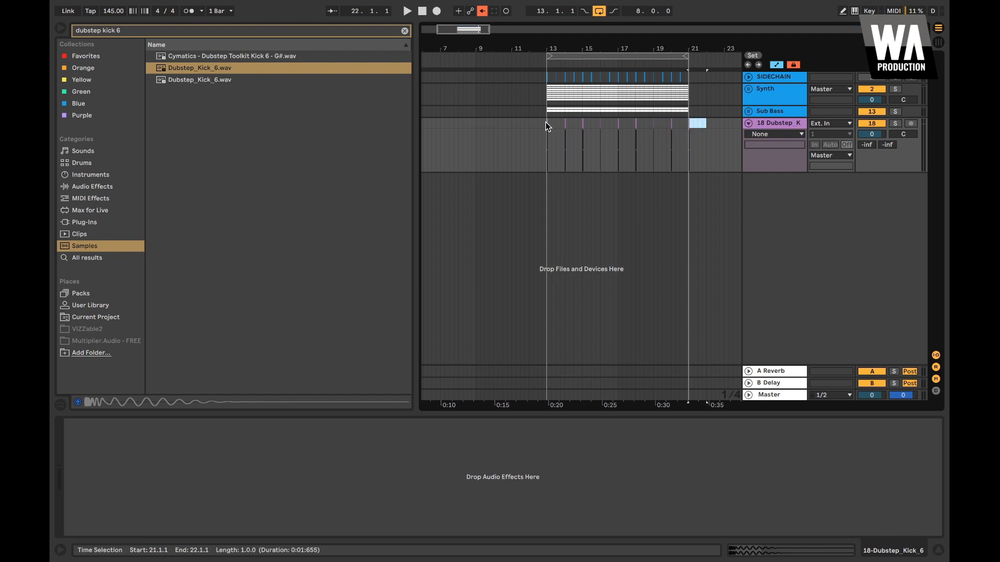
# Lower the kick track's volume to -12.0 dB and play the arrangement from 13.1.1 with the Synth Compressor shown and the browser hidden
pyautogui.scroll(5, 545, 122)
pyautogui.hscroll(2, 545, 122)
pyautogui.scroll(-1, 545, 121)
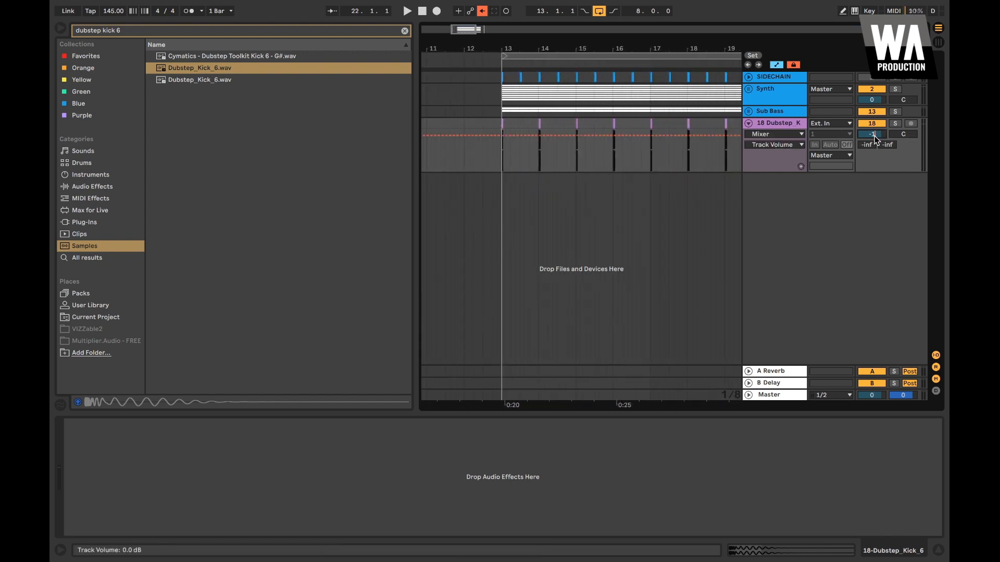
pyautogui.click(500, 96)
pyautogui.press('space')
pyautogui.hscroll(3, 500, 96)
pyautogui.scroll(-1, 500, 98)
pyautogui.click(60, 28)
pyautogui.hscroll(-3, 189, 96)
pyautogui.scroll(2, 189, 96)
pyautogui.hscroll(-1, 189, 95)
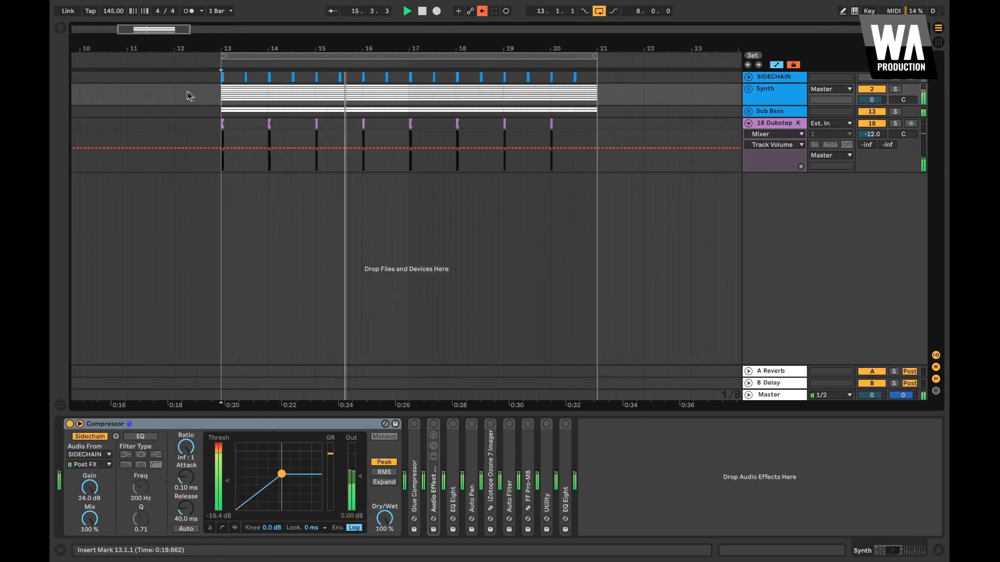
pyautogui.press('space')
pyautogui.hscroll(-1, 286, 100)
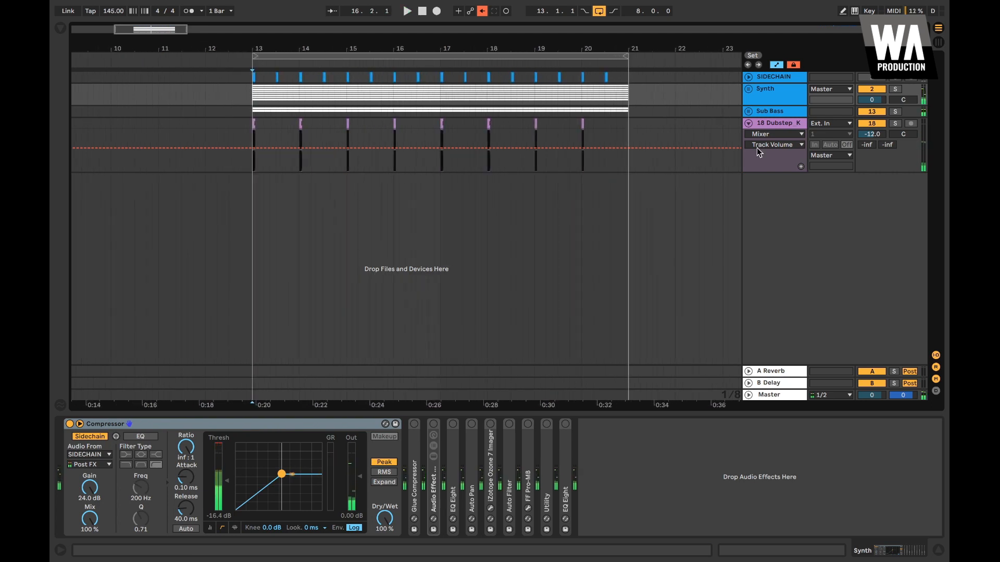
# Search the audio effects for "eq", add EQ Eight to the kick track and set its band 1 to a low-cut filter
pyautogui.click(774, 125)
pyautogui.click(60, 28)
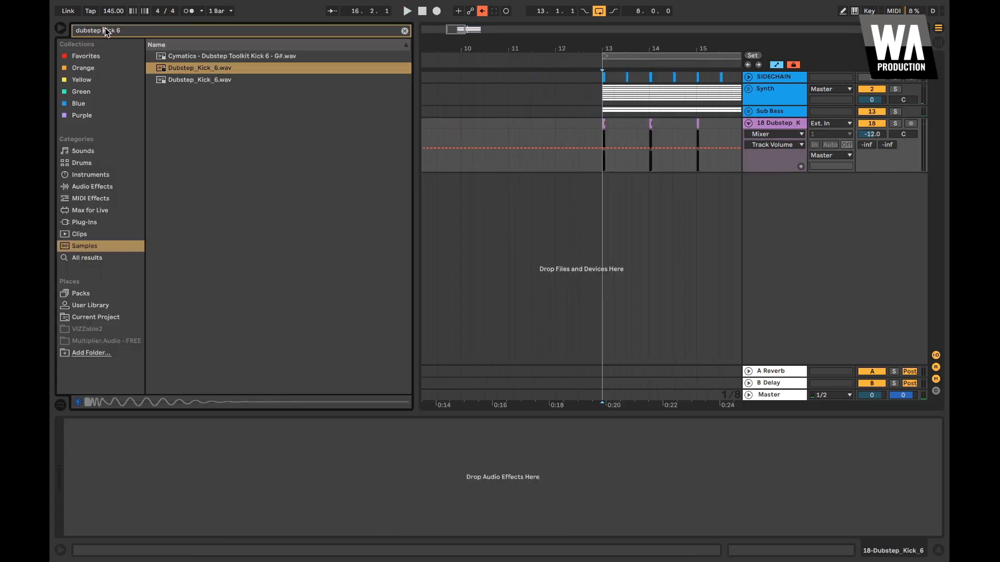
pyautogui.write('eq')
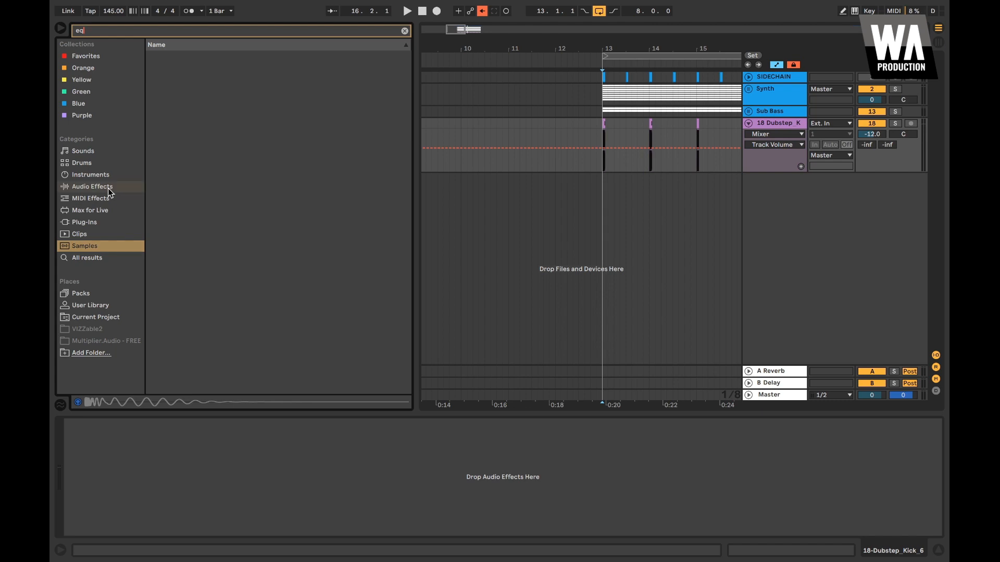
pyautogui.click(92, 186)
pyautogui.doubleClick(182, 81)
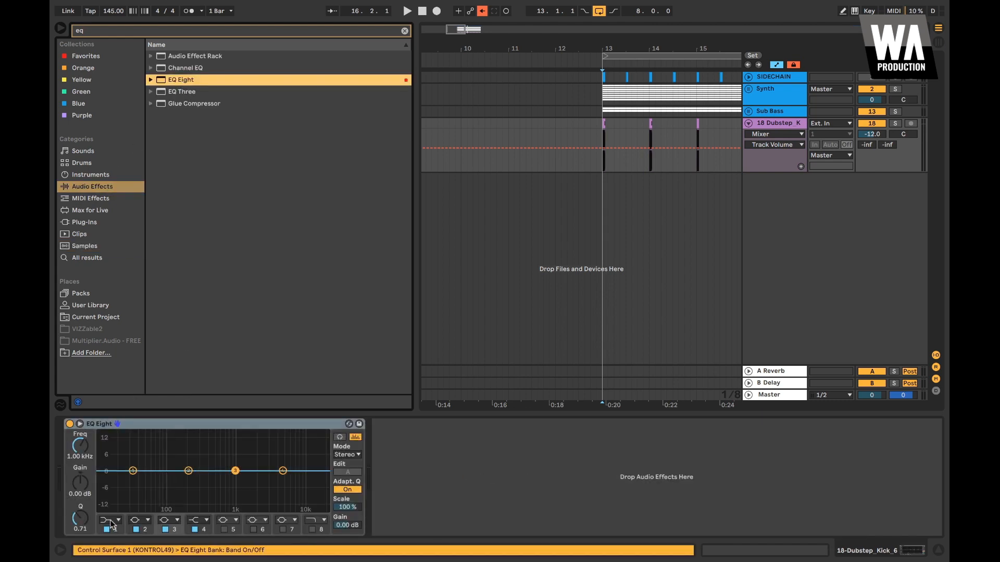
pyautogui.click(111, 520)
pyautogui.click(112, 447)
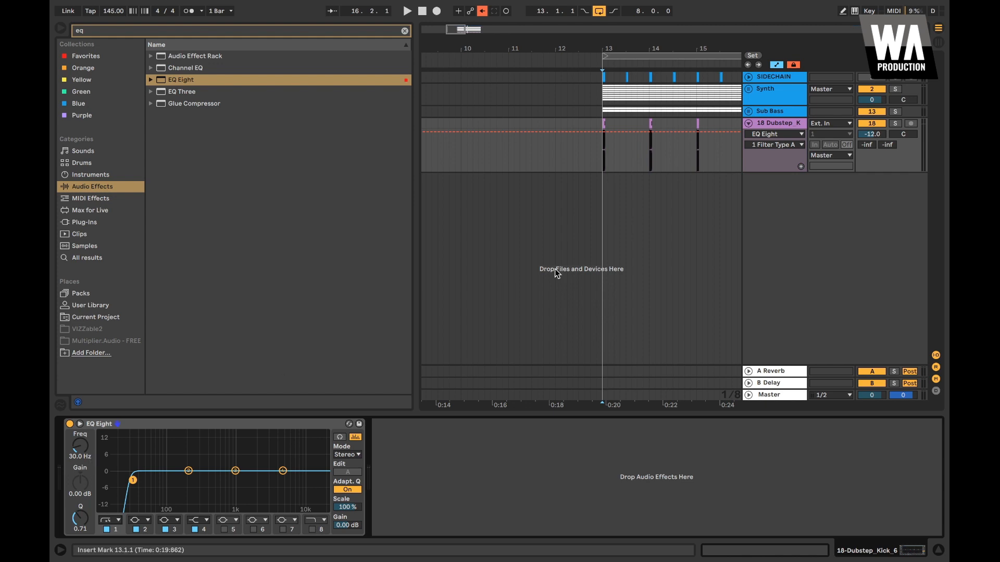
# Compare the Sub Bass group's device chain with the kick track's EQ Eight
pyautogui.moveTo(604, 111); pyautogui.dragTo(678, 110)
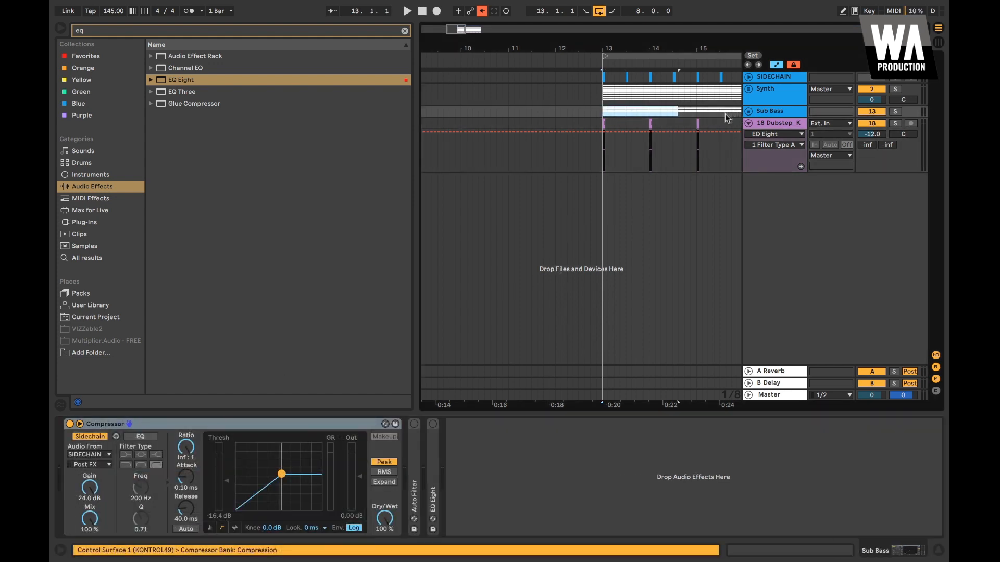
pyautogui.click(775, 134)
pyautogui.click(765, 153)
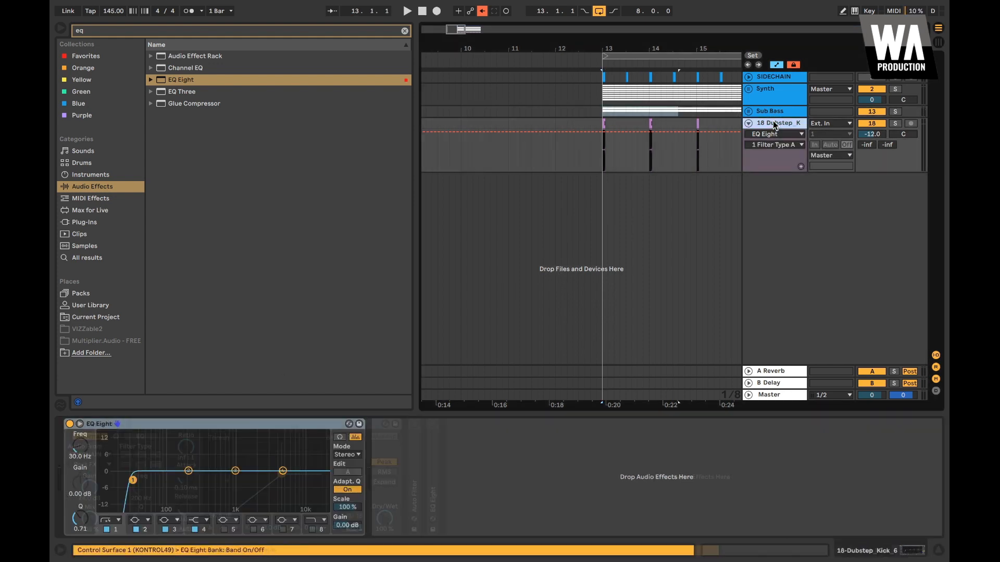
# Set band 2 of the kick track's EQ Eight to 110 Hz, -2.00 dB gain and 1.93 Q, and play the result
pyautogui.click(133, 480)
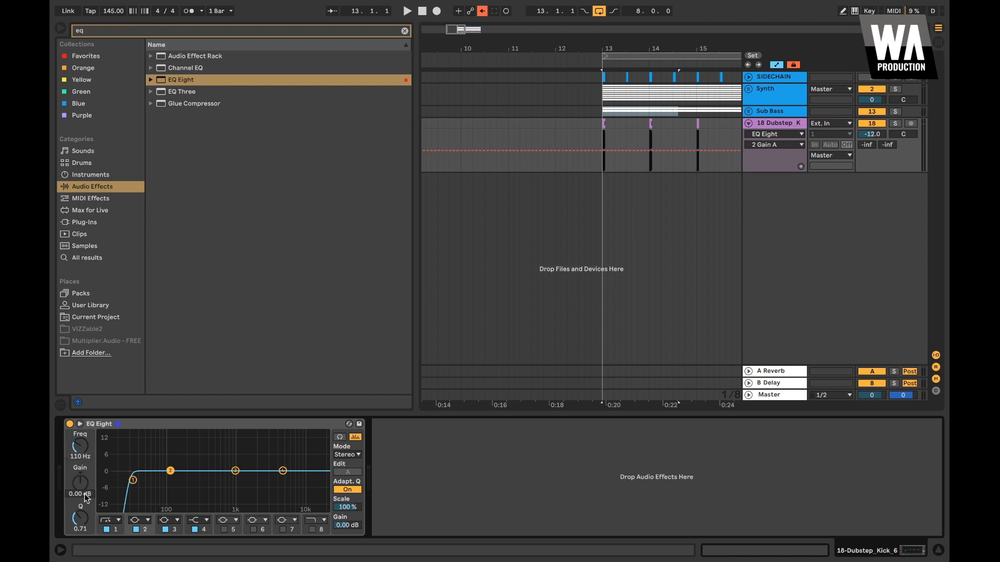
pyautogui.write('-2')
pyautogui.press('Return')
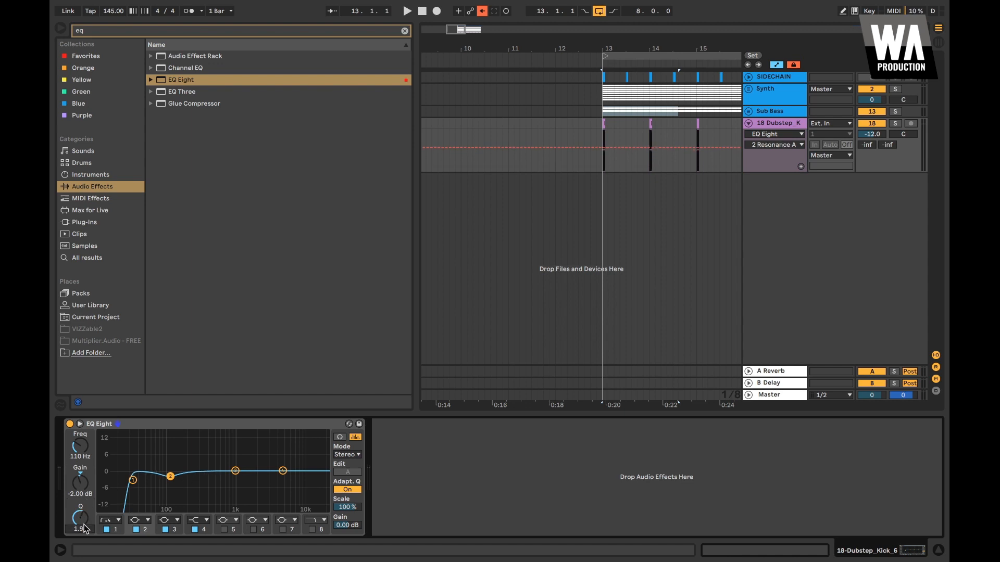
pyautogui.press('space')
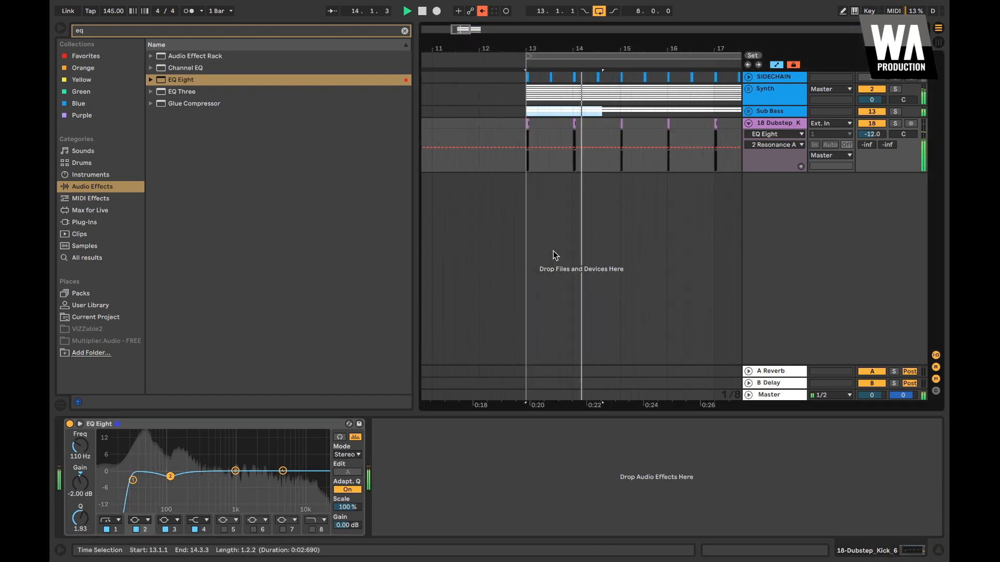
pyautogui.press('space')
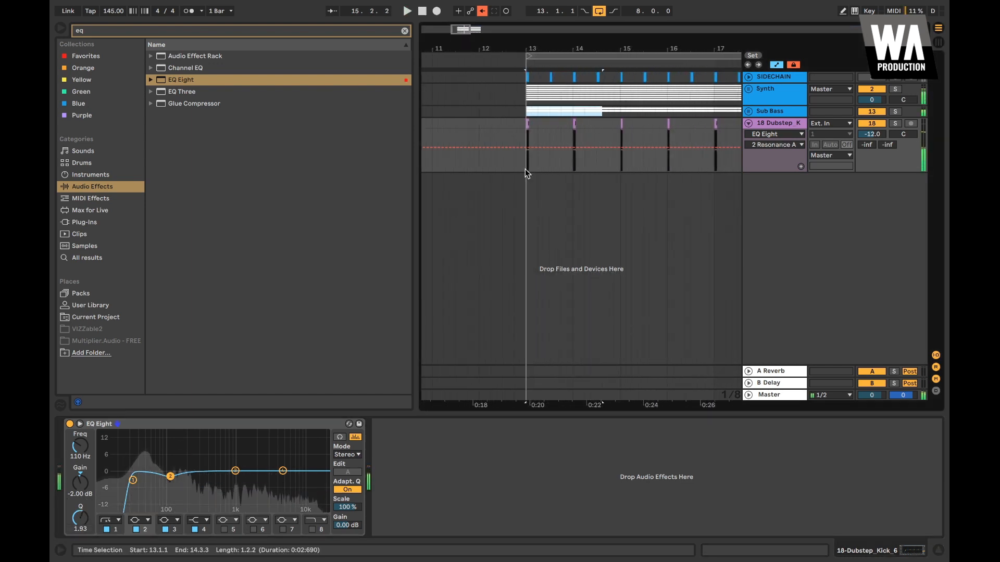
# Add an audio track below the kick track and search the samples for "WA snare"
pyautogui.hscroll(2, 579, 138)
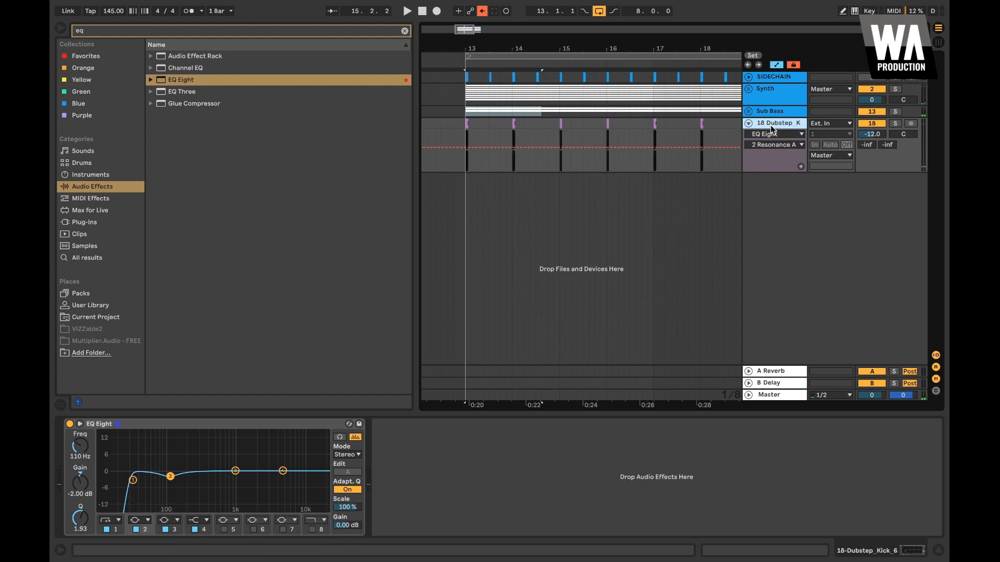
pyautogui.hotkey('ctrl', 't')
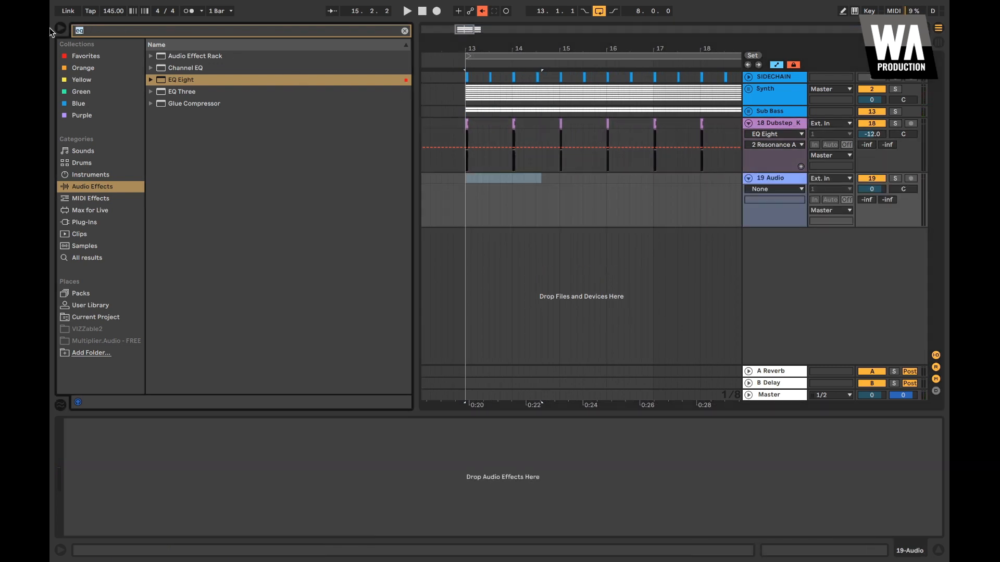
pyautogui.press('BackSpace')
pyautogui.press('BackSpace')
pyautogui.write('WA snare')
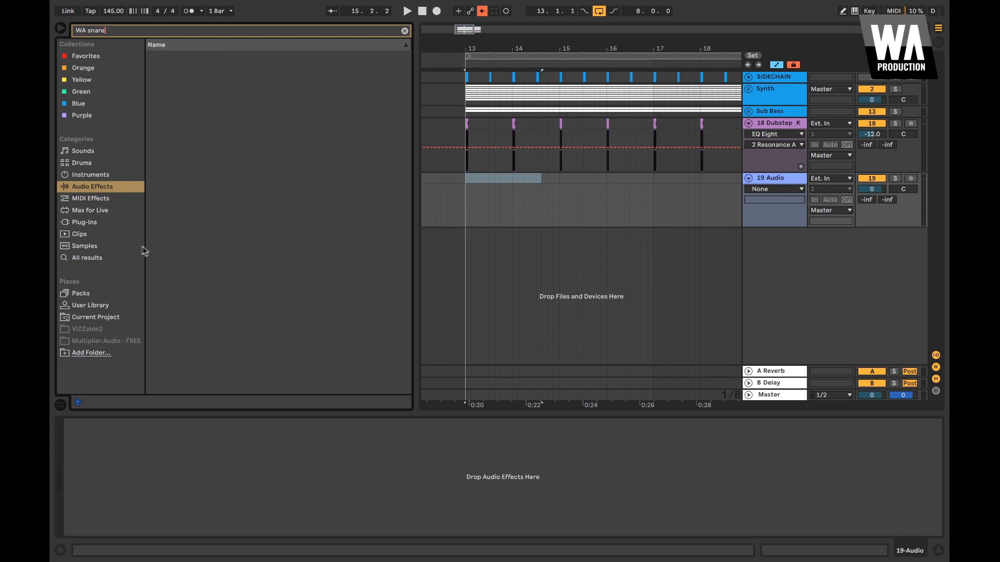
pyautogui.click(110, 248)
pyautogui.scroll(-15, 239, 213)
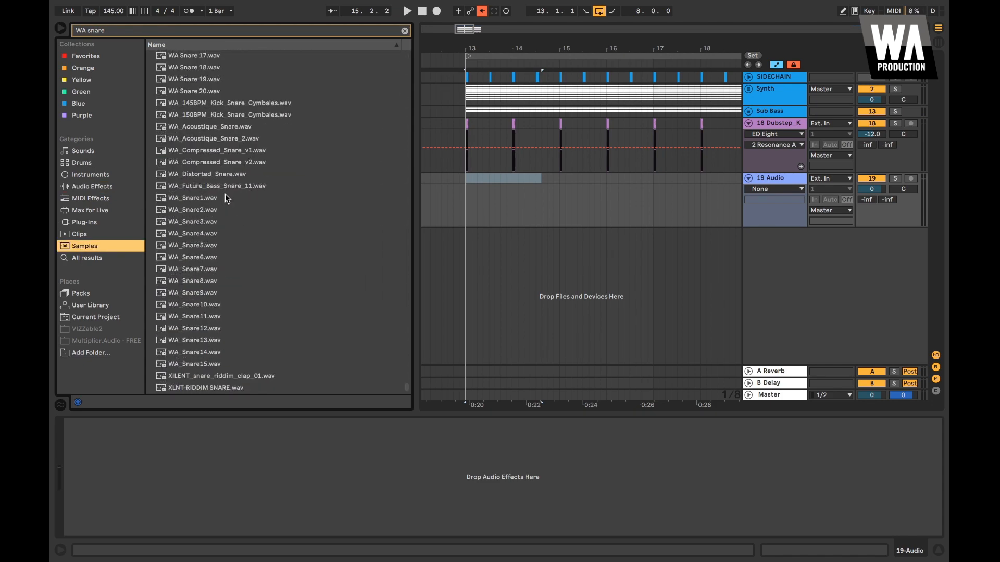
# Audition WA_Snare1.wav through WA_Snare5.wav and place WA_Snare5.wav on the new track at 13.3.1
pyautogui.click(220, 200)
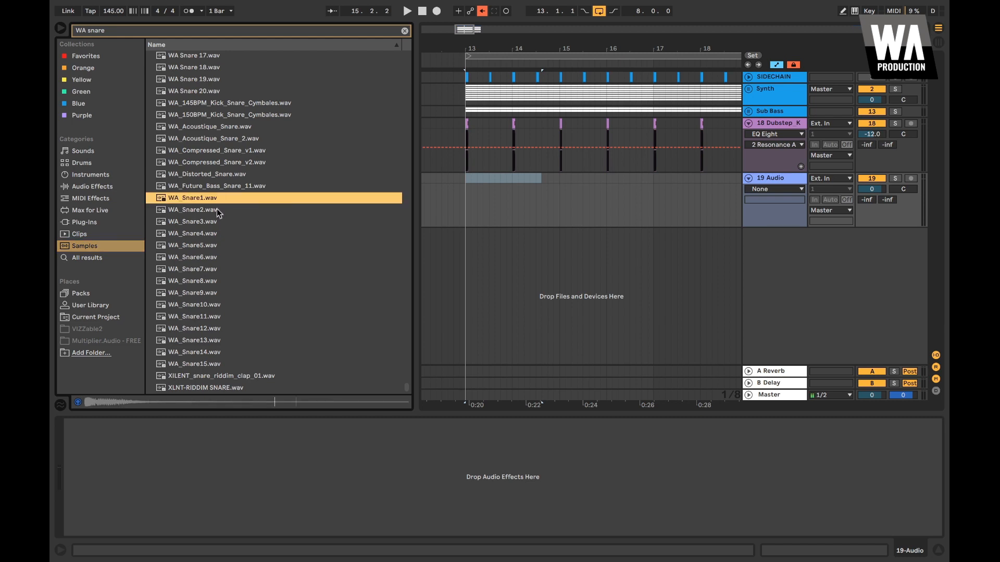
pyautogui.click(217, 210)
pyautogui.click(215, 223)
pyautogui.click(213, 235)
pyautogui.click(211, 246)
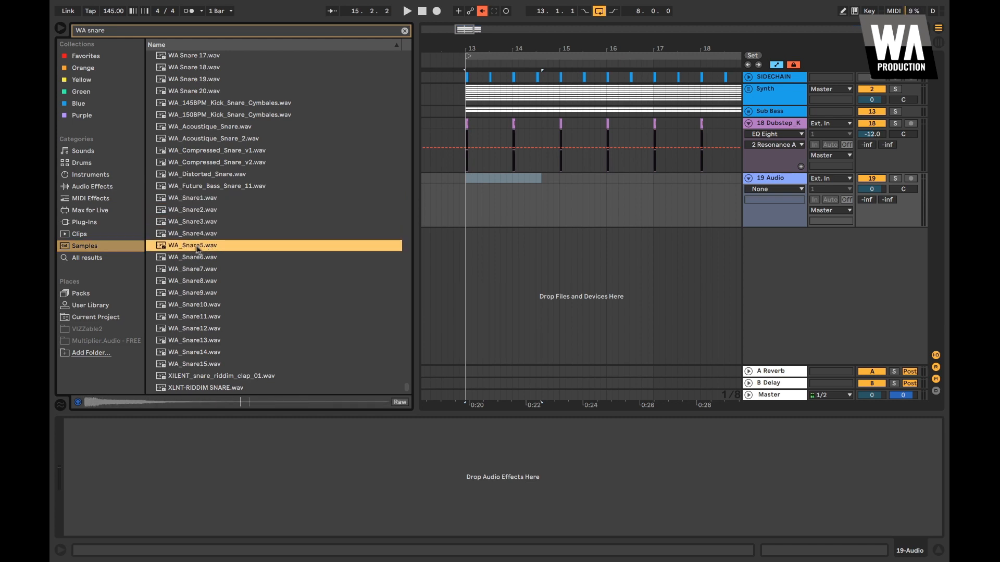
pyautogui.moveTo(373, 246); pyautogui.dragTo(489, 190)
# Shorten the WA_Snare5 clip to end at 14.1.1 and fade out its tail
pyautogui.scroll(5, 490, 190)
pyautogui.moveTo(638, 180); pyautogui.dragTo(547, 189)
pyautogui.scroll(-2, 557, 181)
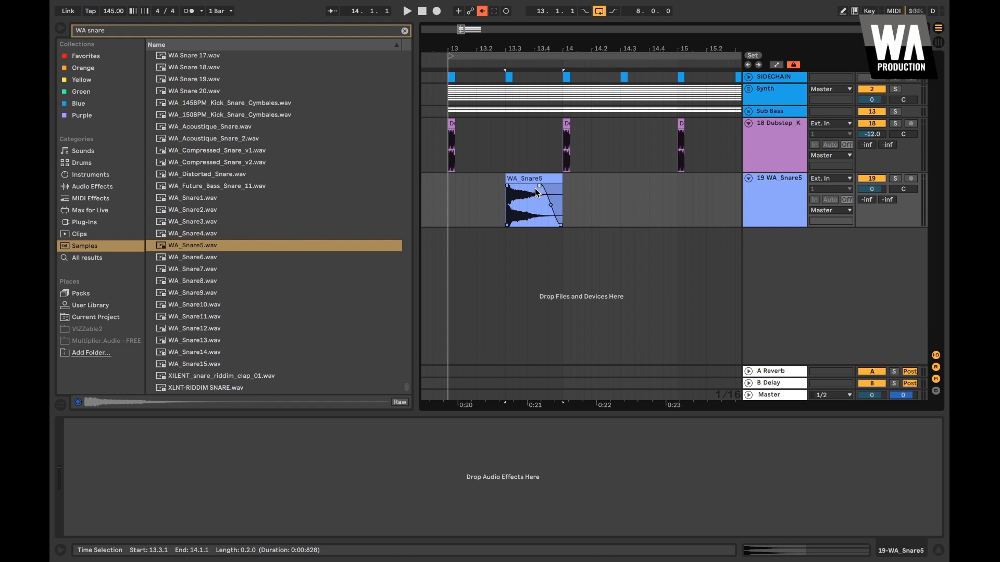
# Turn on automation mode and repeat the WA_Snare5 clip at one-bar intervals from bar 13 through bar 20
pyautogui.press('a')
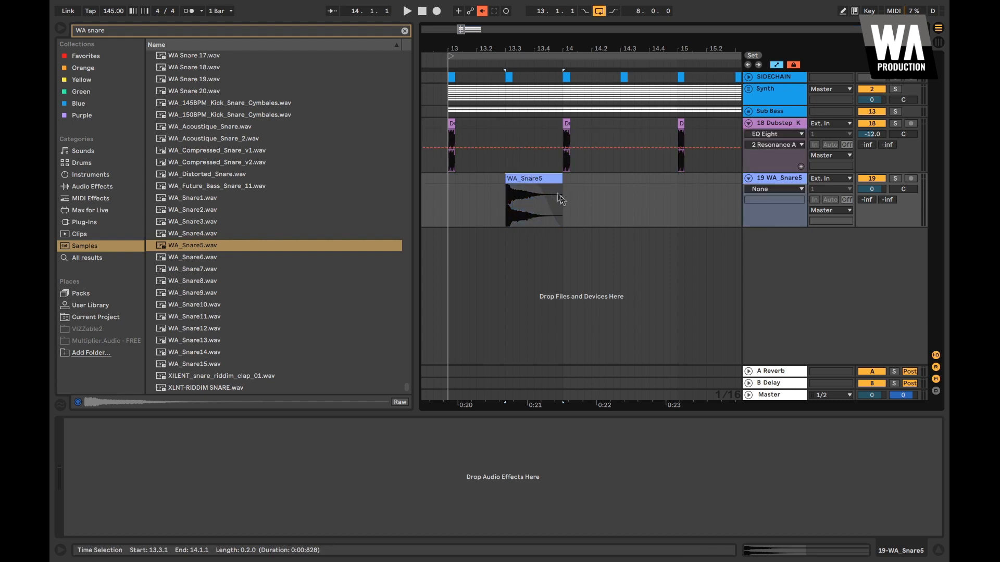
pyautogui.click(620, 183)
pyautogui.press('super+v')
pyautogui.moveTo(677, 193); pyautogui.dragTo(465, 184)
pyautogui.keyDown('shift'); pyautogui.click(448, 178); pyautogui.keyUp('shift')
pyautogui.press('super+d')
pyautogui.press('super+d')
pyautogui.press('super+d')
pyautogui.hscroll(2, 461, 183)
pyautogui.click(513, 179)
# Set the WA_Snare5 track's volume to -8.0 dB while playing from 13.1.1 with the browser hidden
pyautogui.moveTo(877, 188); pyautogui.dragTo(876, 203)
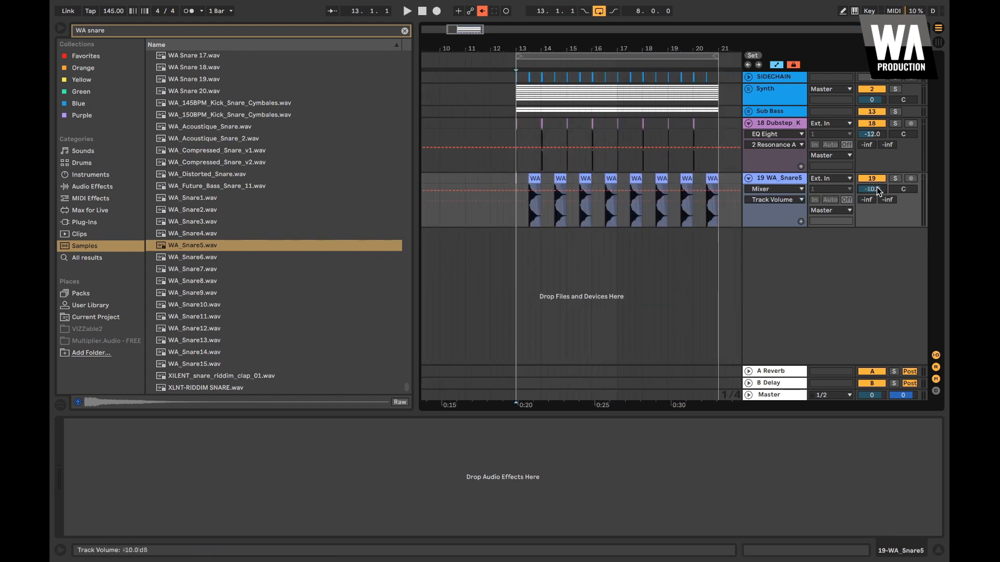
pyautogui.press('space')
pyautogui.scroll(4, 526, 179)
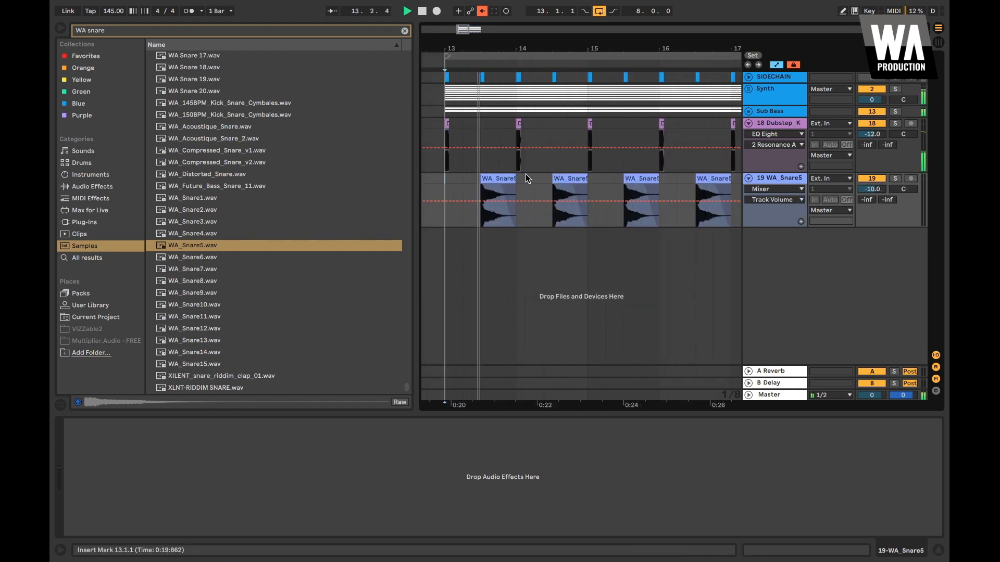
pyautogui.click(61, 28)
pyautogui.hscroll(-1, 359, 144)
pyautogui.moveTo(877, 189); pyautogui.dragTo(874, 192)
pyautogui.hscroll(-3, 495, 192)
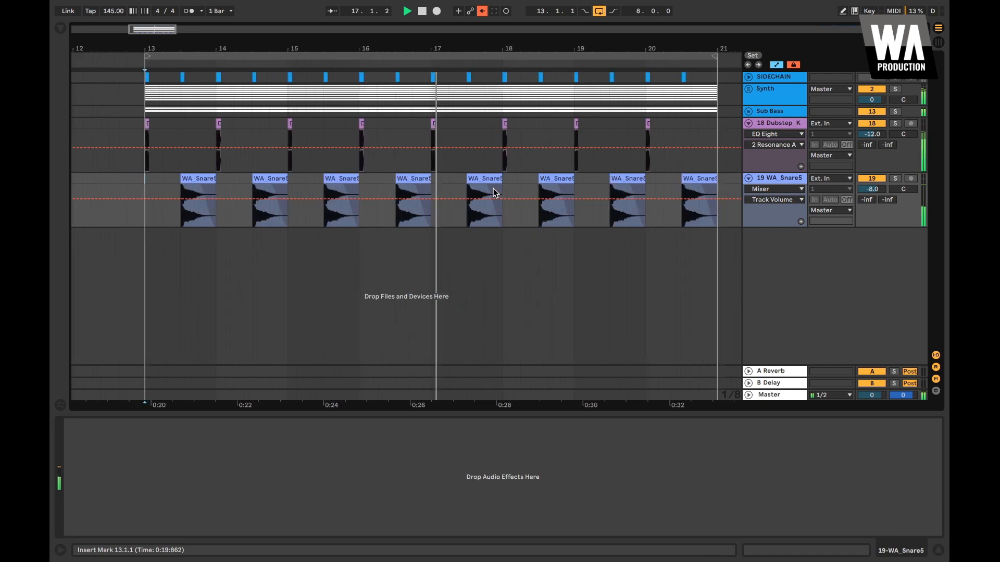
# Raise the kick track's volume to -11.0 dB and try the snare track at -7.0 dB before restoring it to -8.0 dB
pyautogui.click(876, 135)
pyautogui.moveTo(876, 134); pyautogui.dragTo(875, 133)
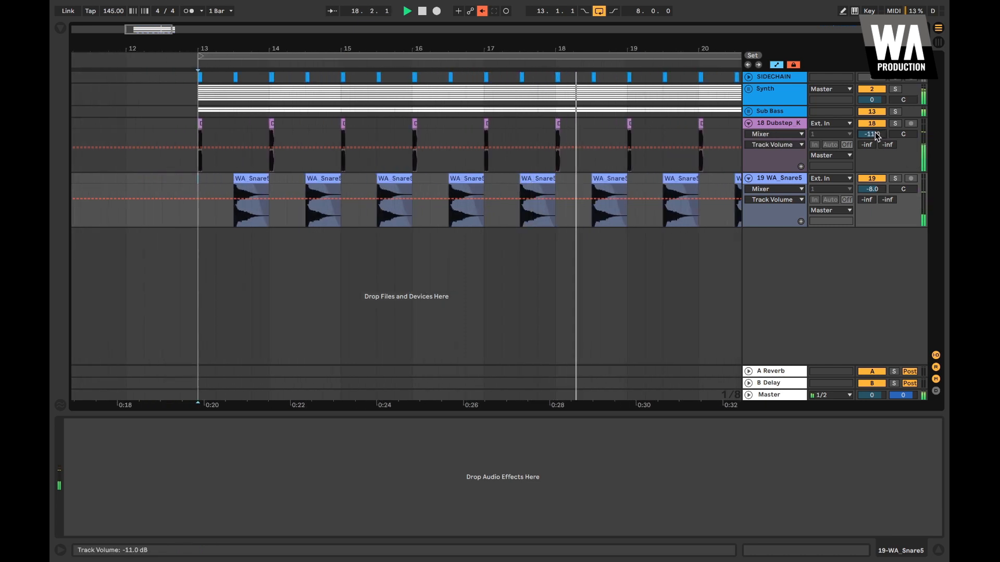
pyautogui.scroll(-3, 601, 155)
pyautogui.hscroll(1, 601, 155)
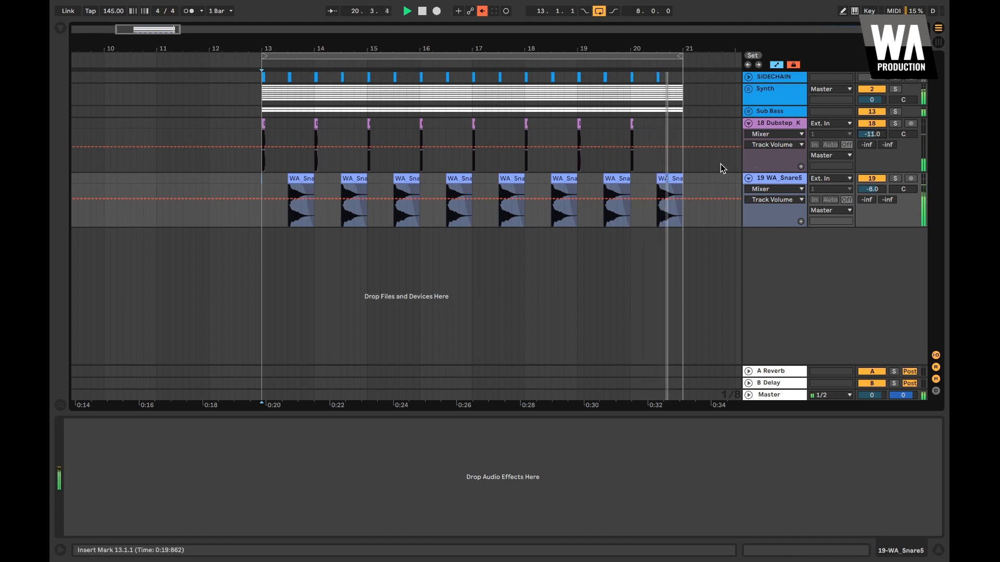
pyautogui.moveTo(862, 189); pyautogui.dragTo(862, 187)
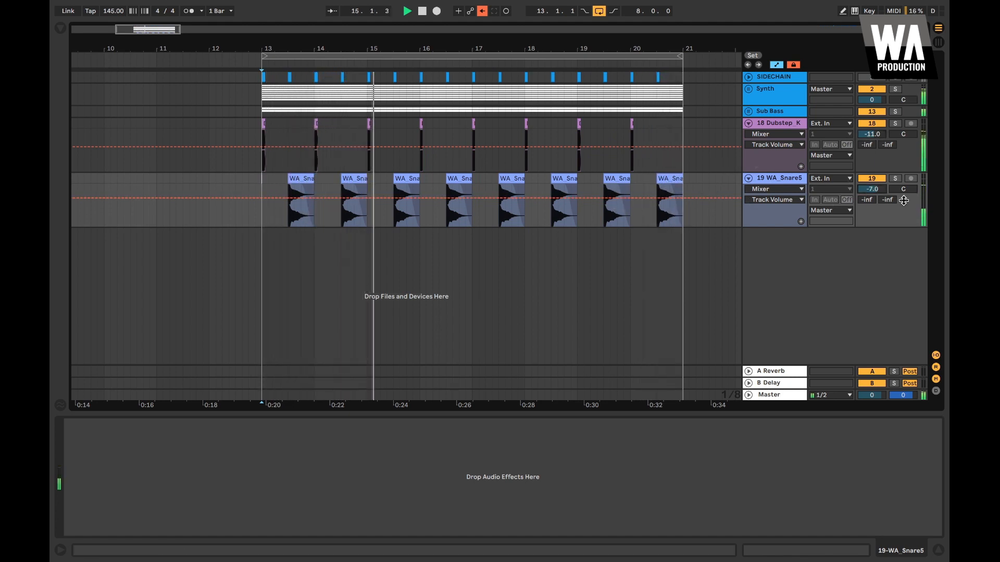
pyautogui.moveTo(876, 189); pyautogui.dragTo(876, 191)
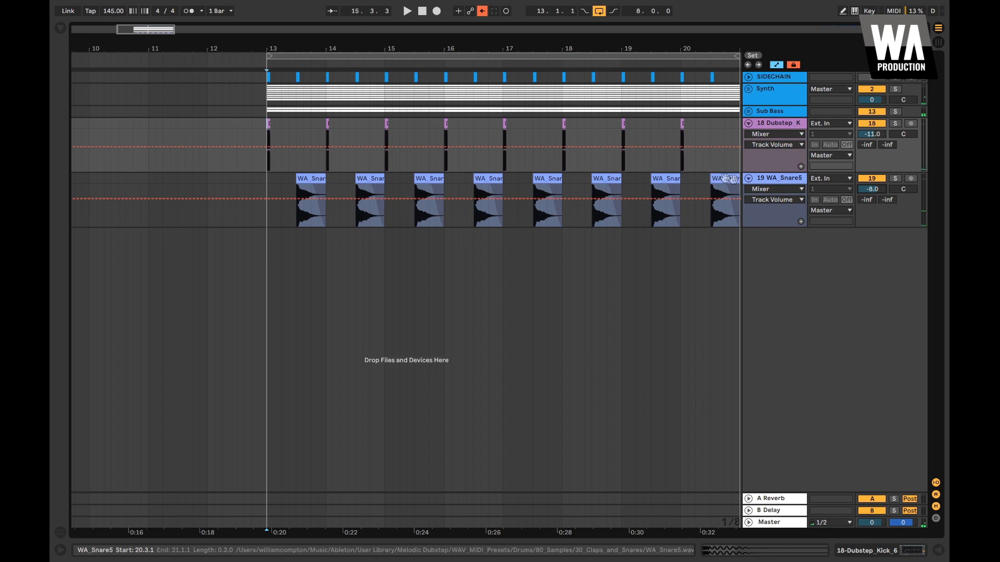
# Add an audio track below the WA_Snare5 track and show the "WA snare" samples in the browser again
pyautogui.click(761, 180)
pyautogui.hotkey('ctrl', 't')
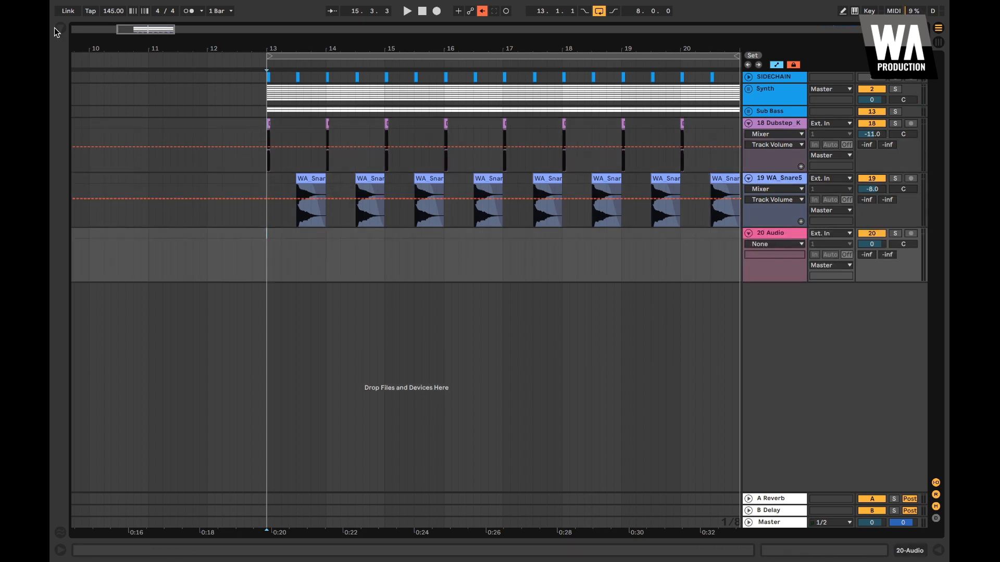
pyautogui.hotkey('ctrl', 'z')
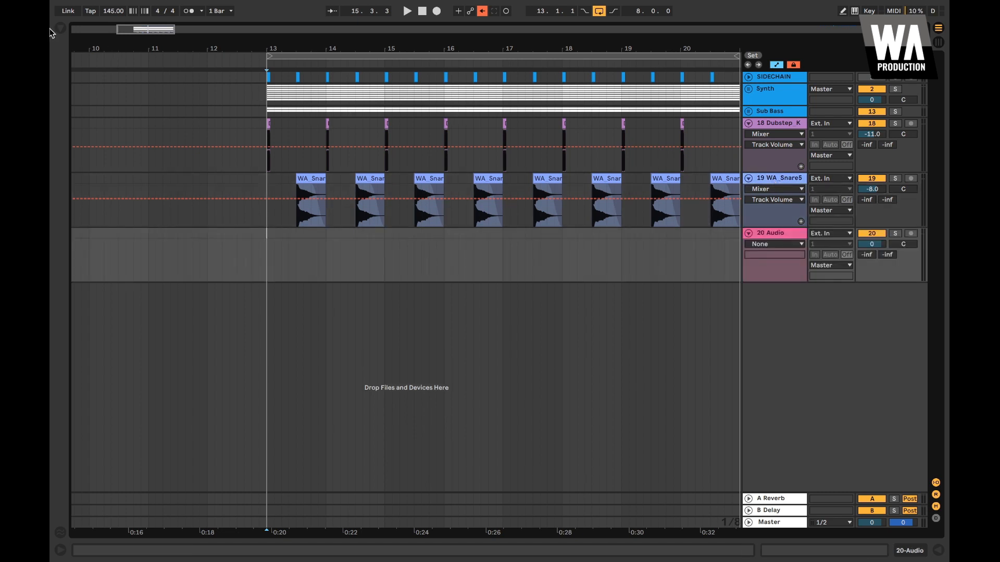
pyautogui.click(58, 28)
pyautogui.click(119, 32)
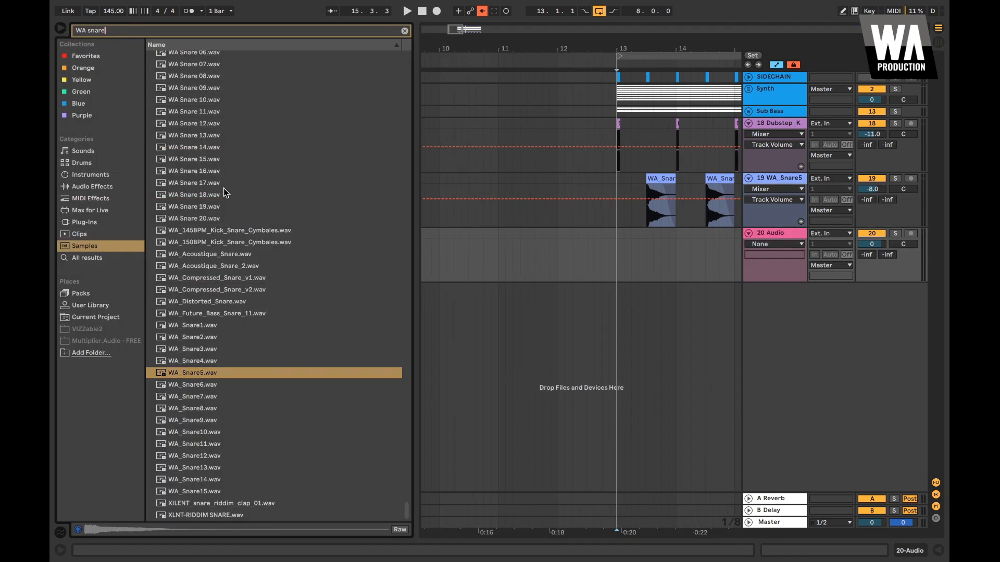
pyautogui.scroll(5, 223, 188)
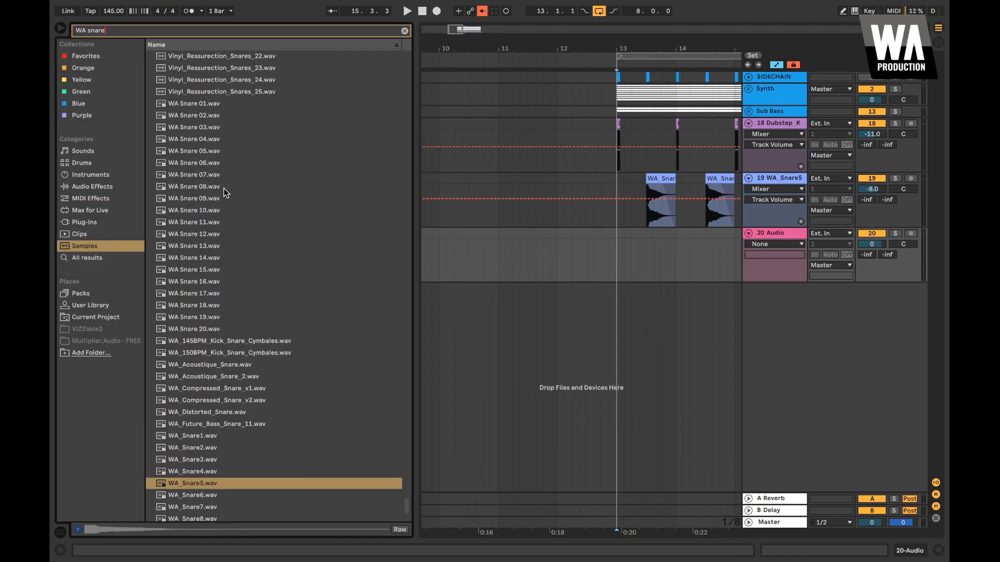
# Audition the samples WA Snare 01.wav through WA Snare 11.wav for a second snare layer
pyautogui.click(202, 107)
pyautogui.click(201, 114)
pyautogui.click(201, 125)
pyautogui.click(203, 139)
pyautogui.click(204, 152)
pyautogui.click(204, 164)
pyautogui.click(202, 176)
pyautogui.click(203, 188)
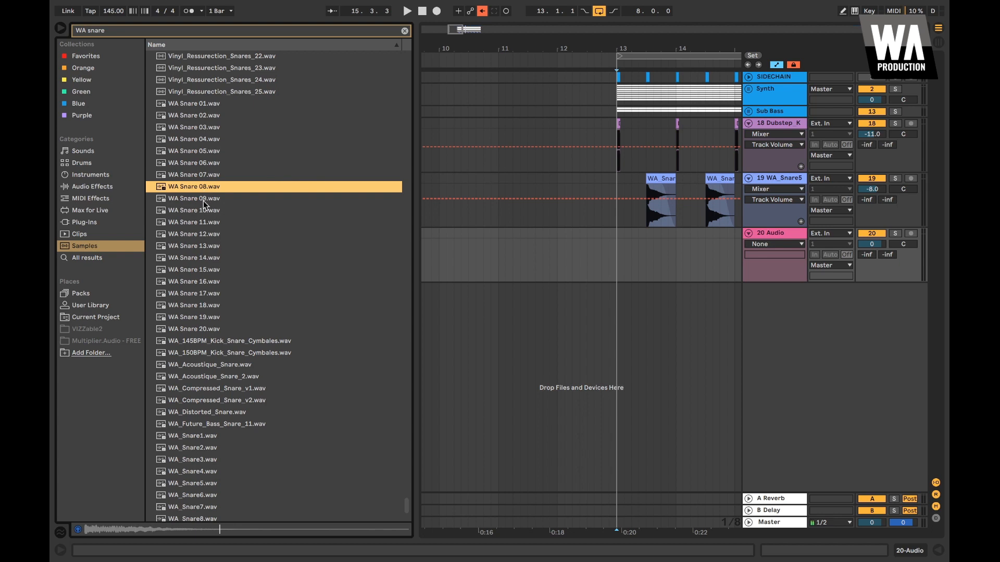
pyautogui.click(203, 201)
pyautogui.click(203, 210)
pyautogui.click(203, 220)
pyautogui.click(202, 215)
# Place WA Snare 10.wav on the new track at 13.3.1 and replace it with WA Snare 11.wav
pyautogui.moveTo(198, 214); pyautogui.dragTo(646, 237)
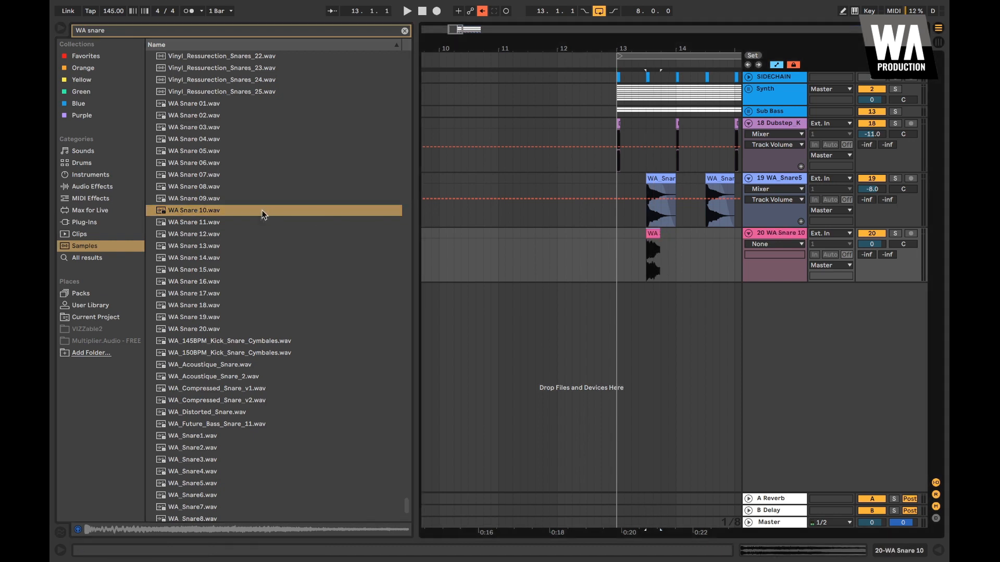
pyautogui.click(242, 223)
pyautogui.moveTo(242, 223); pyautogui.dragTo(656, 260)
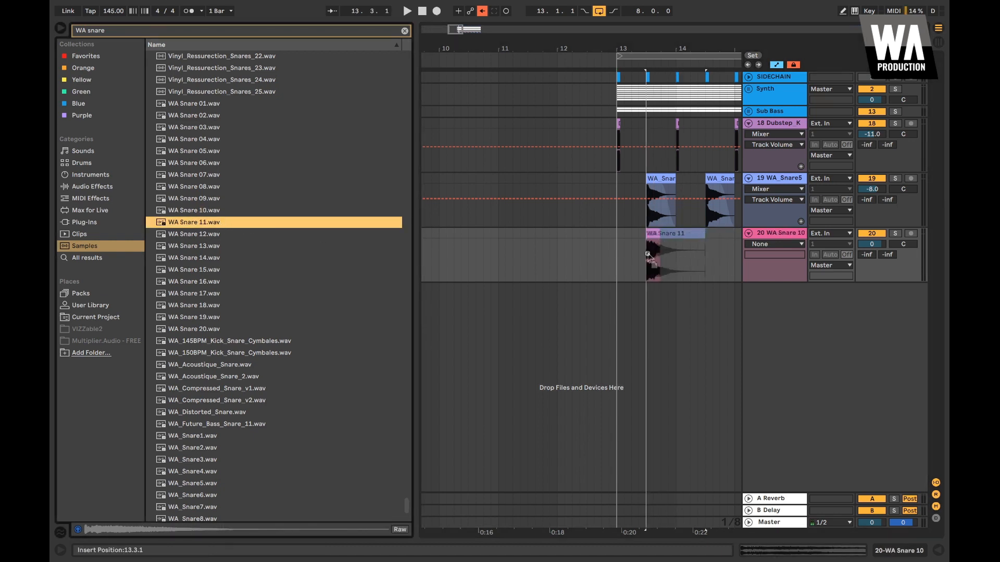
# Audition more of the WA Snare samples and place WA Snare 18.wav on the second snare track at 14.3.1
pyautogui.click(242, 260)
pyautogui.click(236, 272)
pyautogui.click(231, 306)
pyautogui.click(226, 318)
pyautogui.click(222, 308)
pyautogui.moveTo(201, 308)
pyautogui.mouseDown()
pyautogui.moveTo(700, 273)
pyautogui.moveTo(707, 258)
pyautogui.mouseUp()
pyautogui.hscroll(2, 707, 259)
pyautogui.scroll(2, 669, 253)
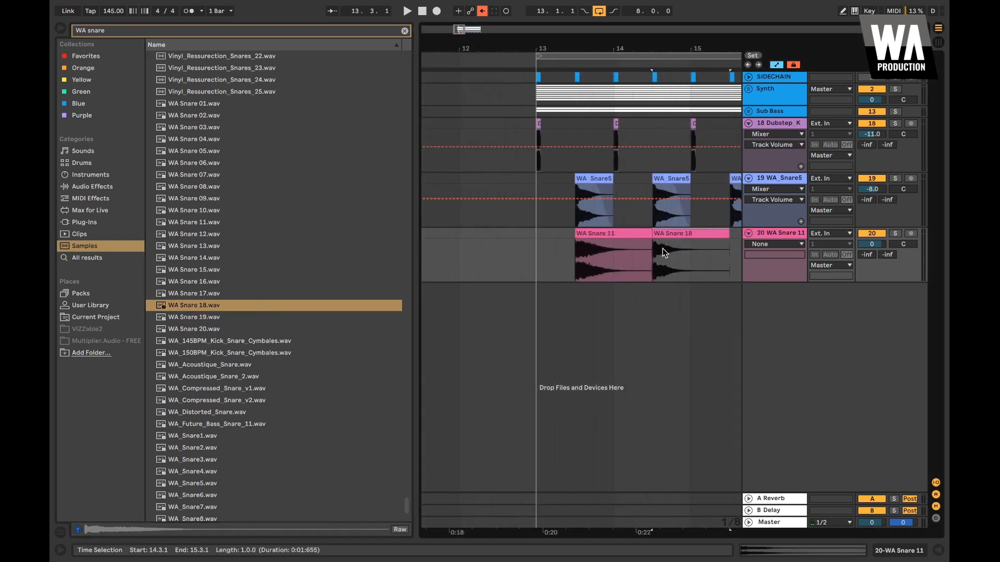
# Play the layered snares with the rest of the arrangement and lower the second snare track's volume to -11.6 dB
pyautogui.click(541, 232)
pyautogui.press('space')
pyautogui.hscroll(2, 607, 239)
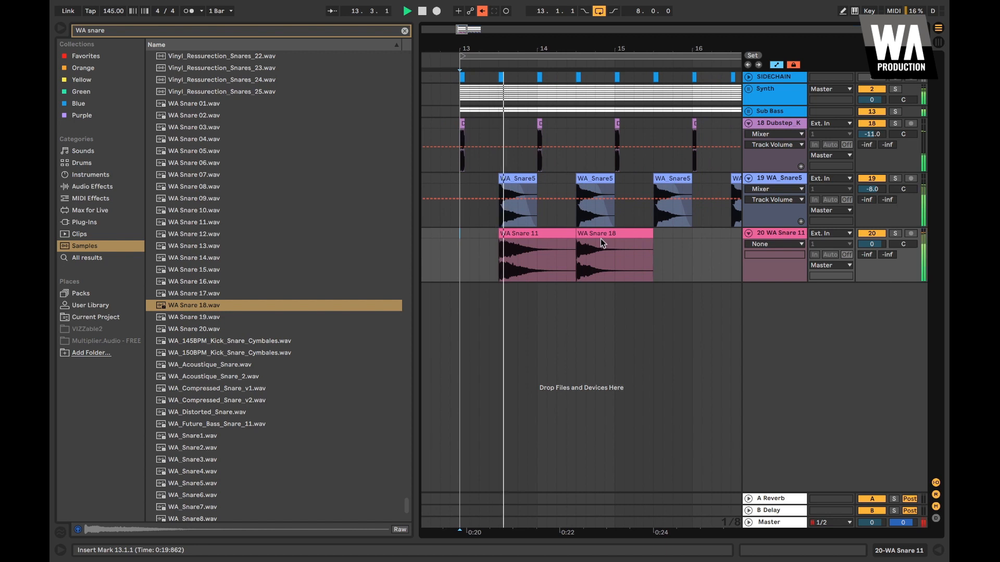
pyautogui.click(600, 236)
pyautogui.press('space')
pyautogui.moveTo(871, 245); pyautogui.dragTo(872, 262)
pyautogui.press('space')
pyautogui.press('space')
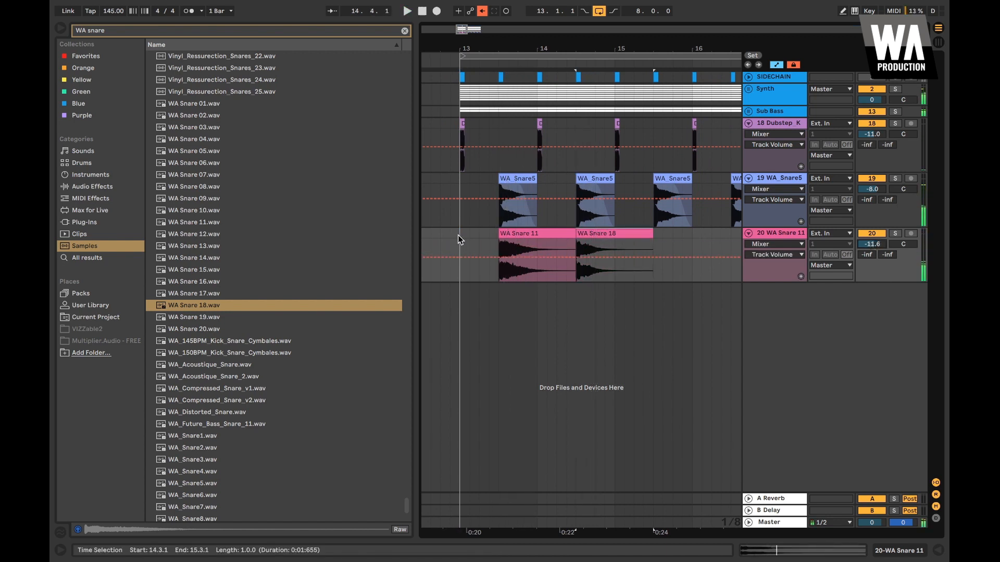
# Play from 13.1.1 to compare the WA Snare 11 and WA Snare 18 layers in the mix
pyautogui.click(459, 235)
pyautogui.press('space')
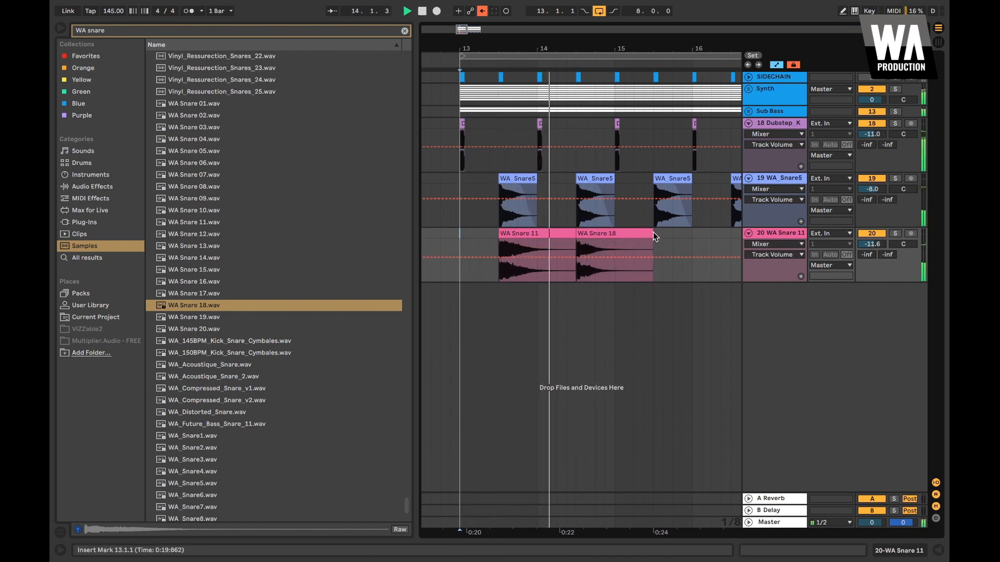
pyautogui.click(460, 222)
pyautogui.press('space')
pyautogui.press('space')
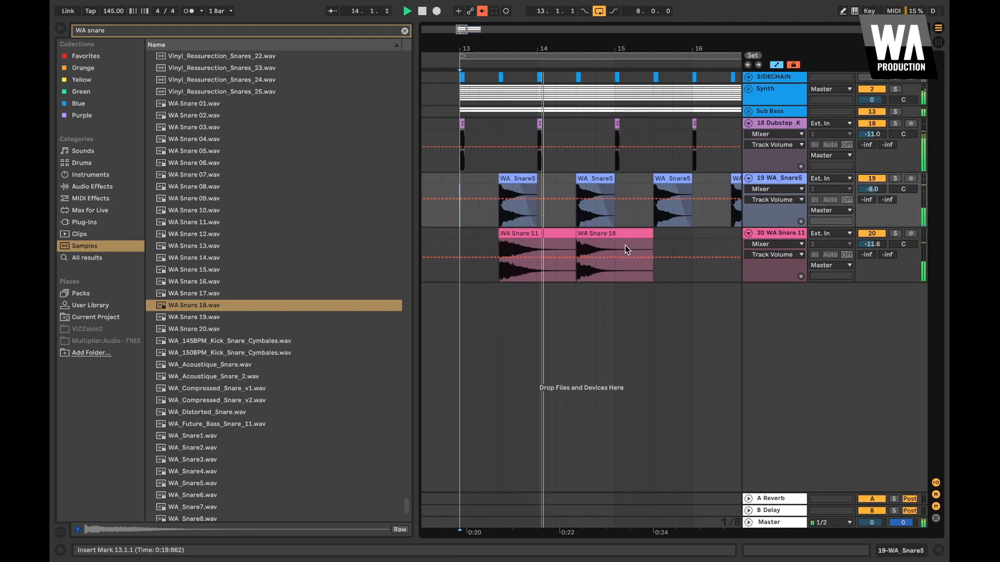
# Try the WA Snare 18 clip at 13.3.1 in place of WA Snare 11, listen to it and undo the move
pyautogui.moveTo(617, 232); pyautogui.dragTo(545, 230)
pyautogui.press('super+z')
pyautogui.moveTo(627, 233); pyautogui.dragTo(550, 233)
pyautogui.click(470, 242)
pyautogui.press('space')
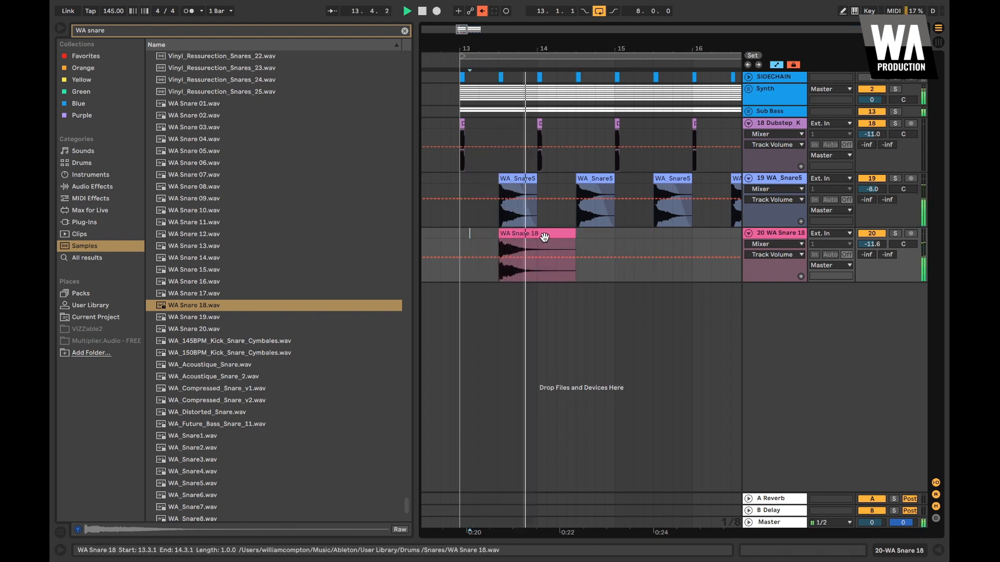
pyautogui.press('super+z')
# Move the WA Snare 18 clip onto WA Snare 11 at 13.3.1 and shorten it to end at 14.1.1
pyautogui.moveTo(601, 235); pyautogui.dragTo(537, 247)
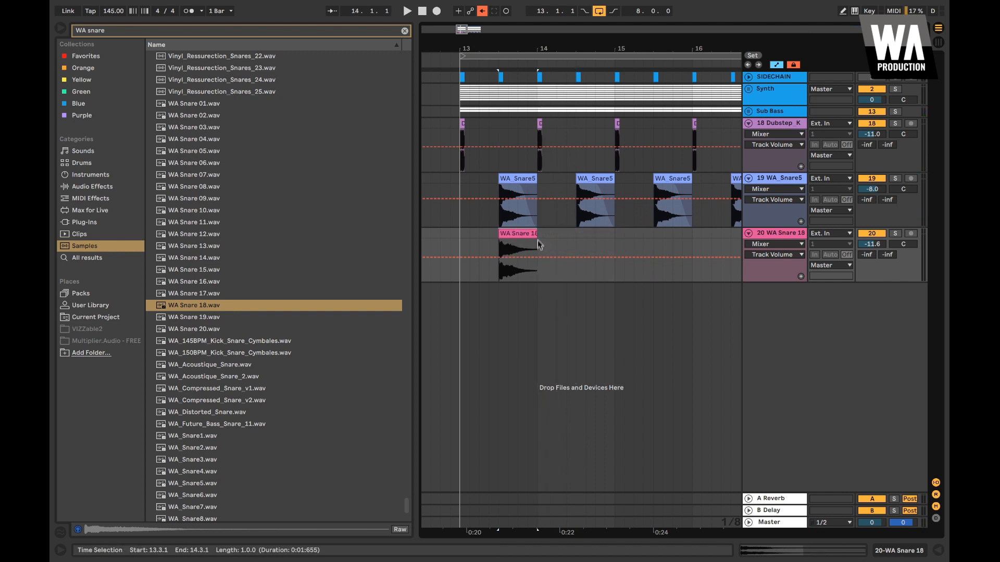
pyautogui.press('a')
pyautogui.press('a')
# Duplicate the WA Snare 18 clip beneath every WA_Snare5 hit through bar 20 and hide the browser
pyautogui.hotkey('ctrl', 'd')
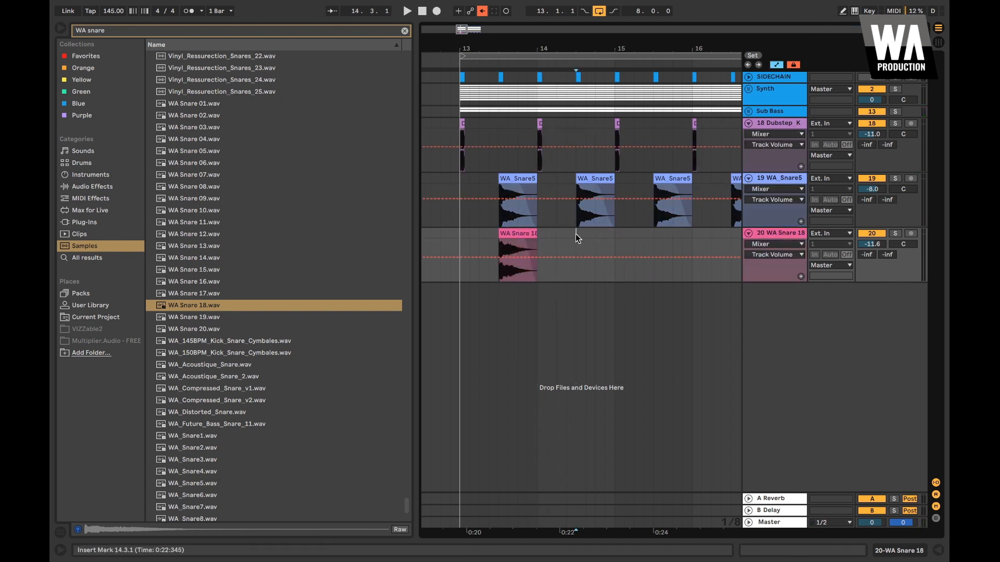
pyautogui.moveTo(616, 245); pyautogui.dragTo(478, 236)
pyautogui.hotkey('ctrl', 'd')
pyautogui.hotkey('ctrl', 'd')
pyautogui.hotkey('ctrl', 'd')
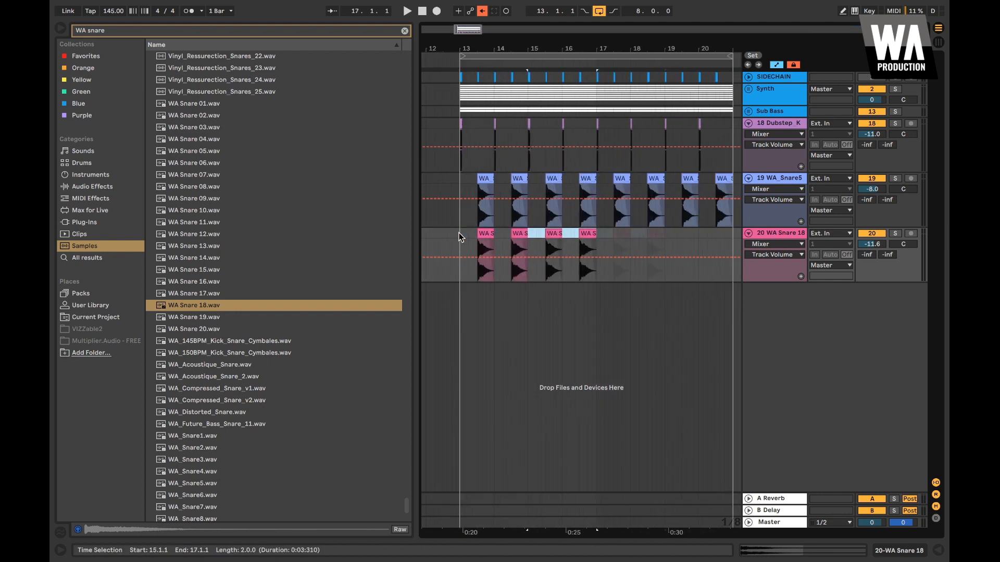
pyautogui.click(60, 28)
pyautogui.scroll(4, 161, 108)
pyautogui.hscroll(-3, 398, 236)
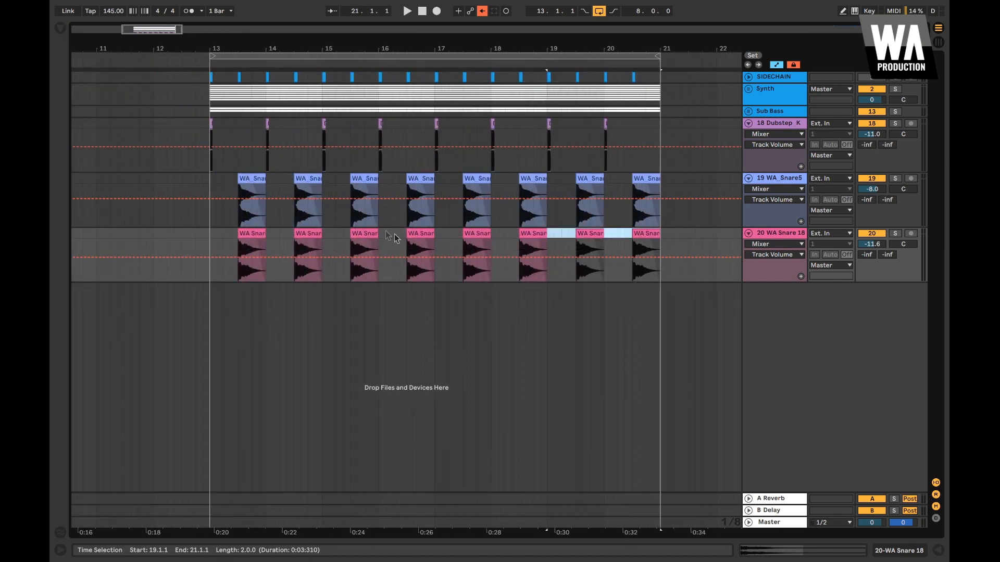
# Add EQ Eight to the WA Snare 18 track and set band 1 to a low cut at 500 Hz
pyautogui.click(248, 233)
pyautogui.doubleClick(776, 234)
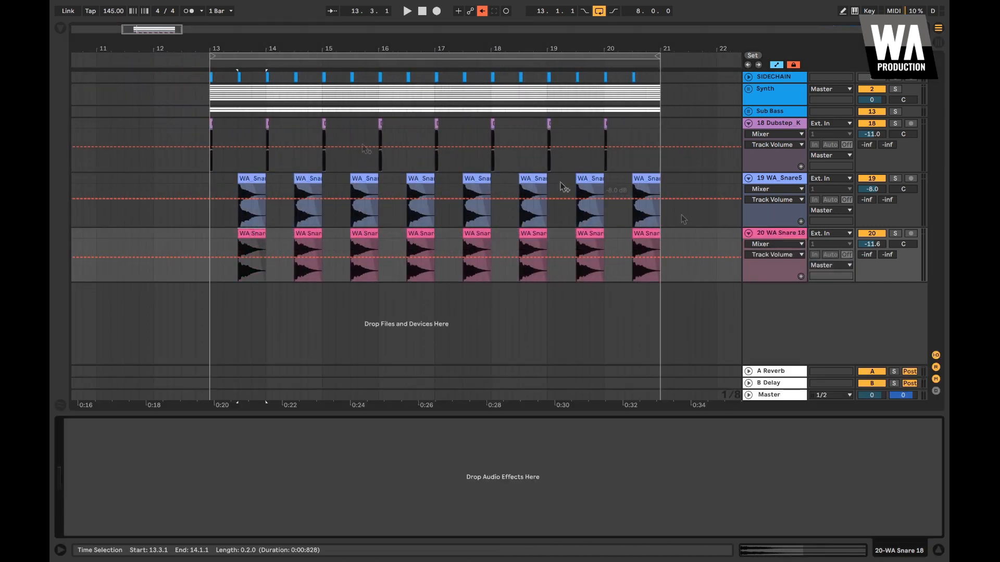
pyautogui.click(60, 29)
pyautogui.hotkey('ctrl', 'f')
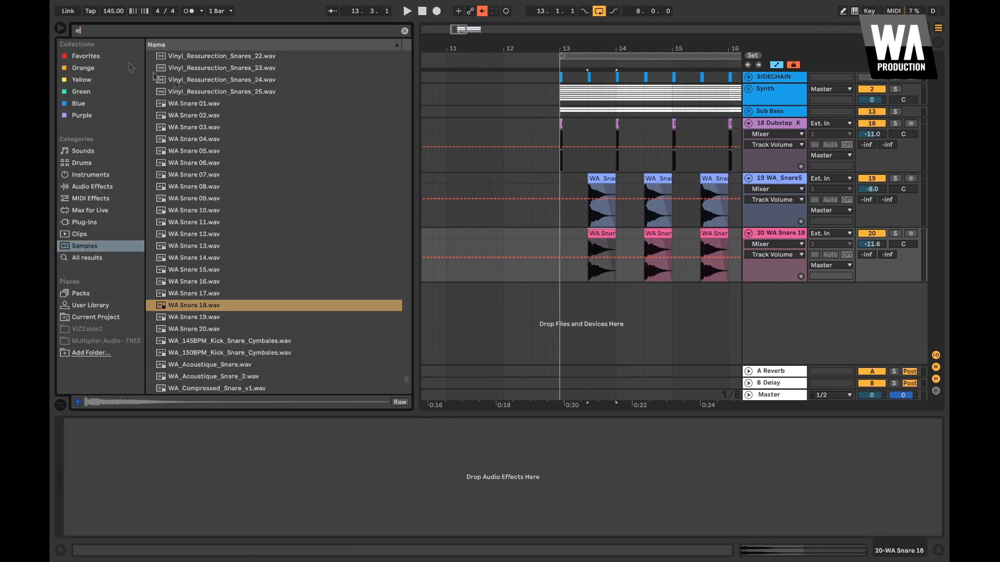
pyautogui.write('eq')
pyautogui.click(107, 185)
pyautogui.doubleClick(194, 82)
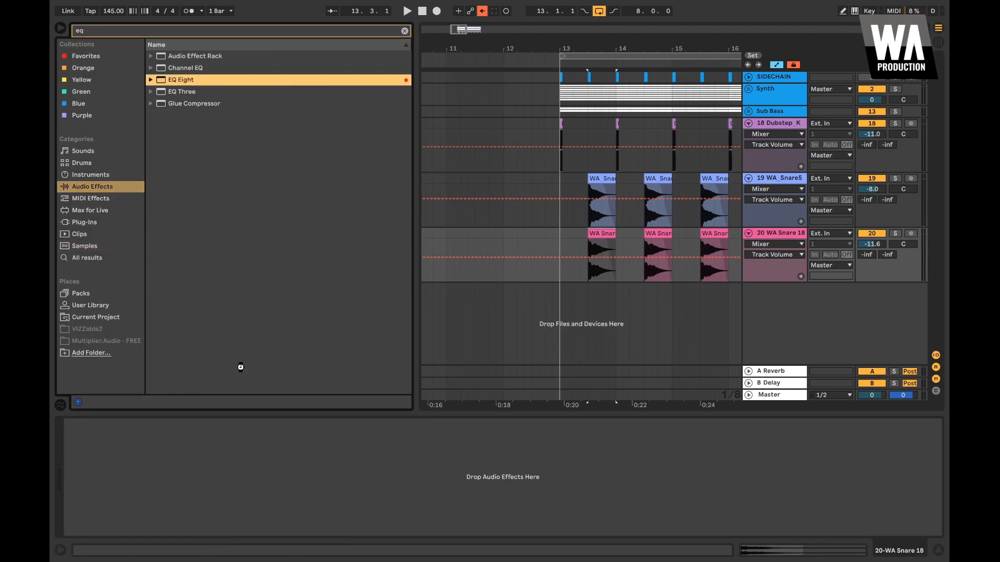
pyautogui.click(109, 520)
pyautogui.click(108, 456)
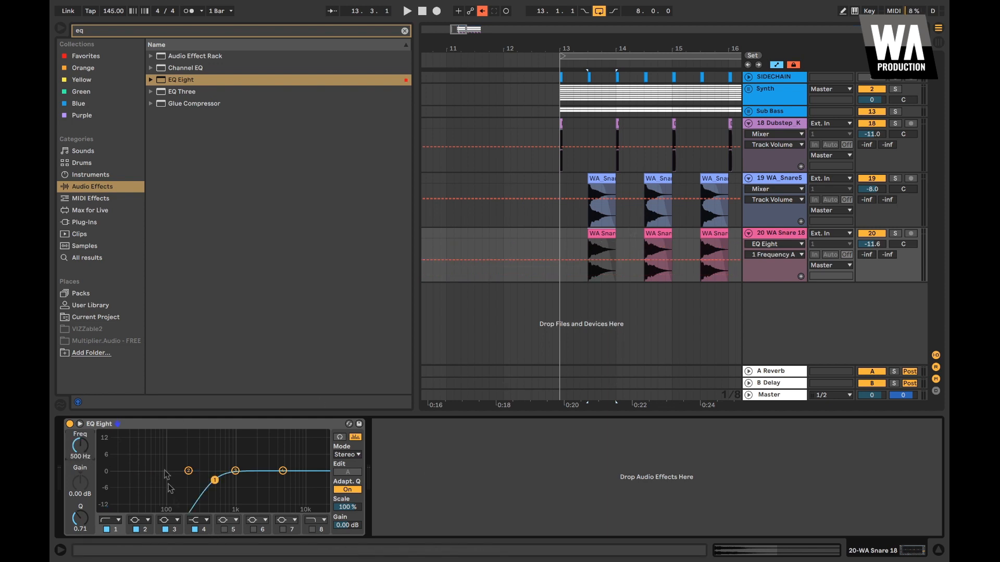
# Solo the WA Snare 18 track and play its hit at 13.3.1 to hear the low cut
pyautogui.hscroll(2, 554, 227)
pyautogui.scroll(4, 554, 227)
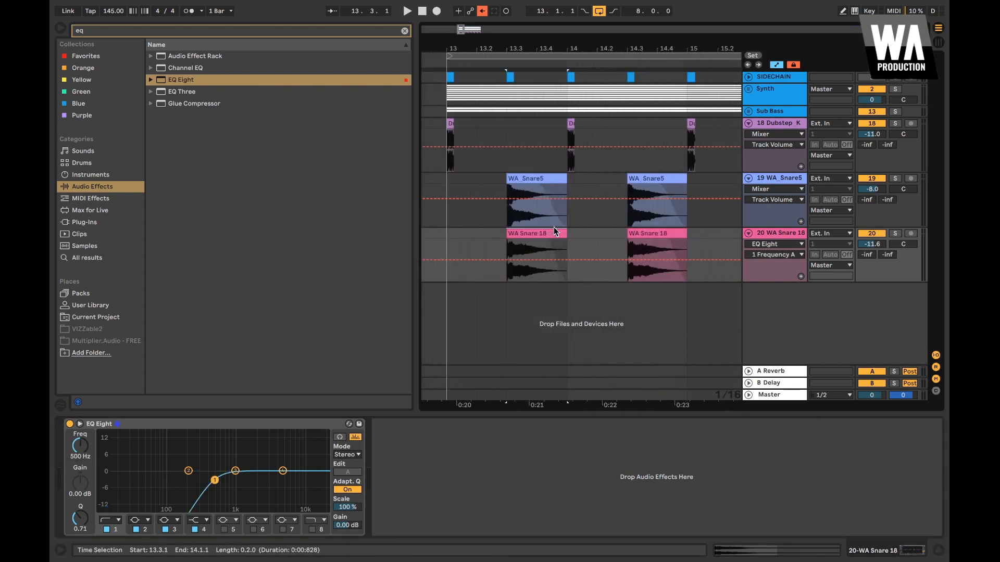
pyautogui.click(894, 234)
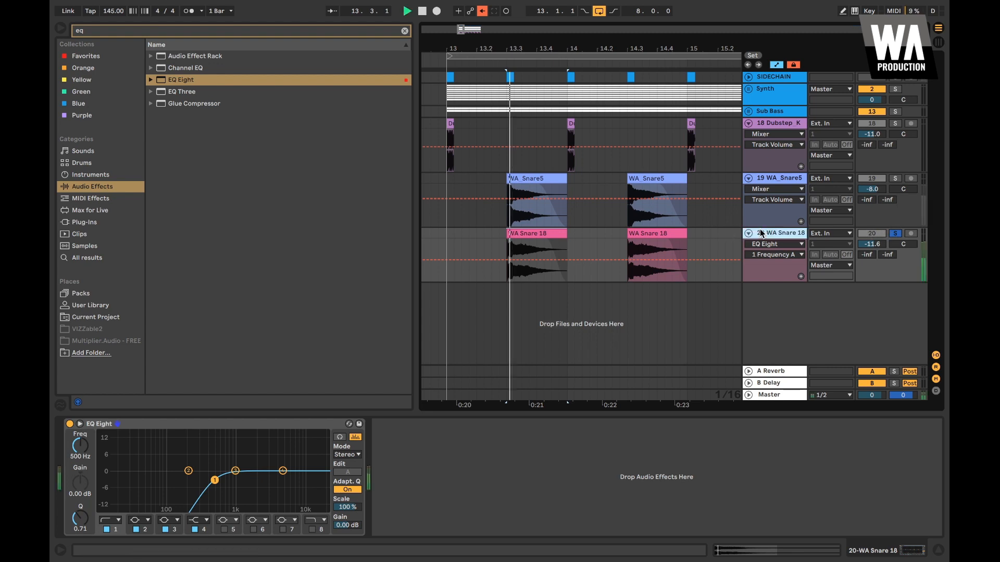
pyautogui.press('space')
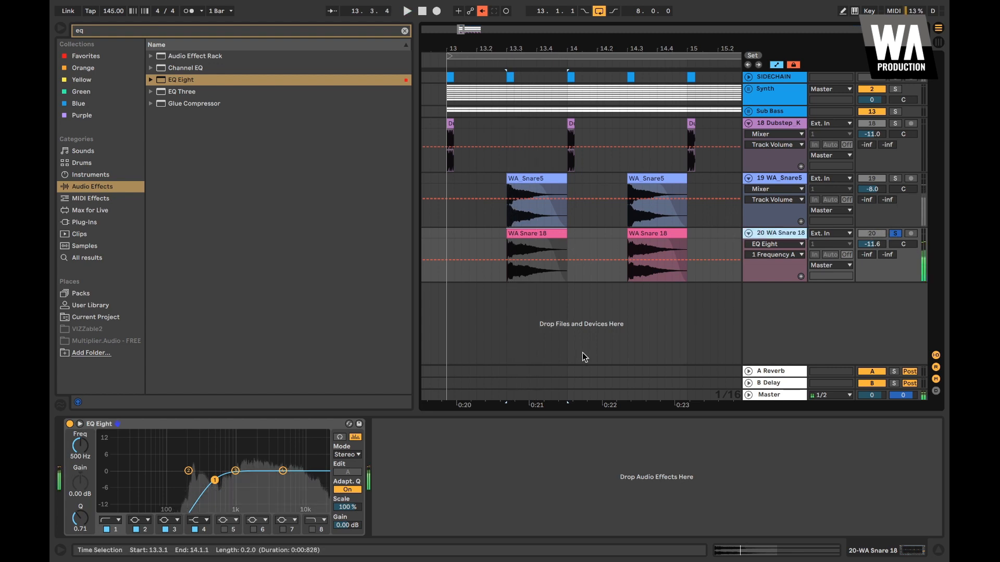
# On the A Reverb return, turn off Reverb's high cut, set its low cut to 1.00 kHz and decay time to 3.46 s
pyautogui.click(748, 371)
pyautogui.click(770, 323)
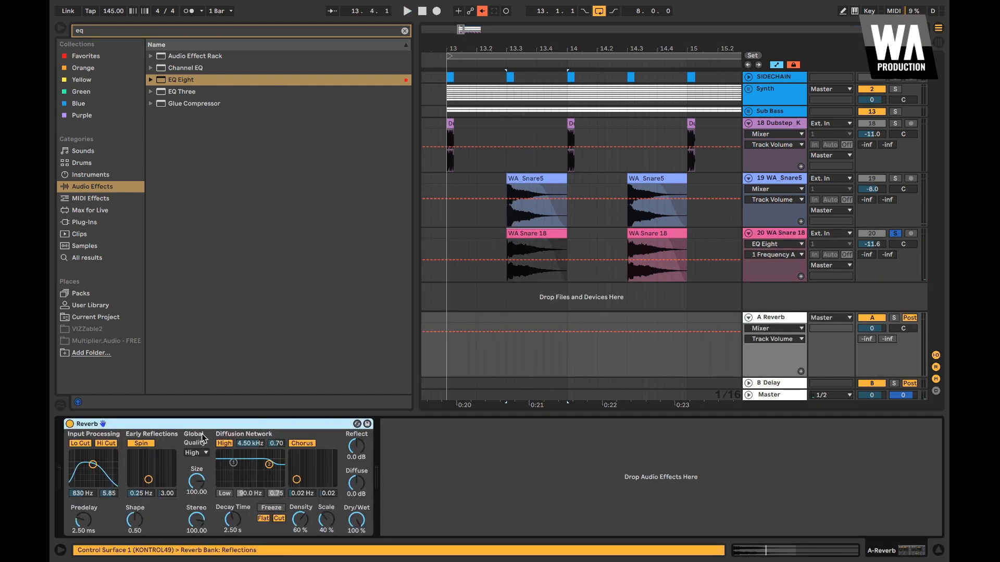
pyautogui.click(105, 443)
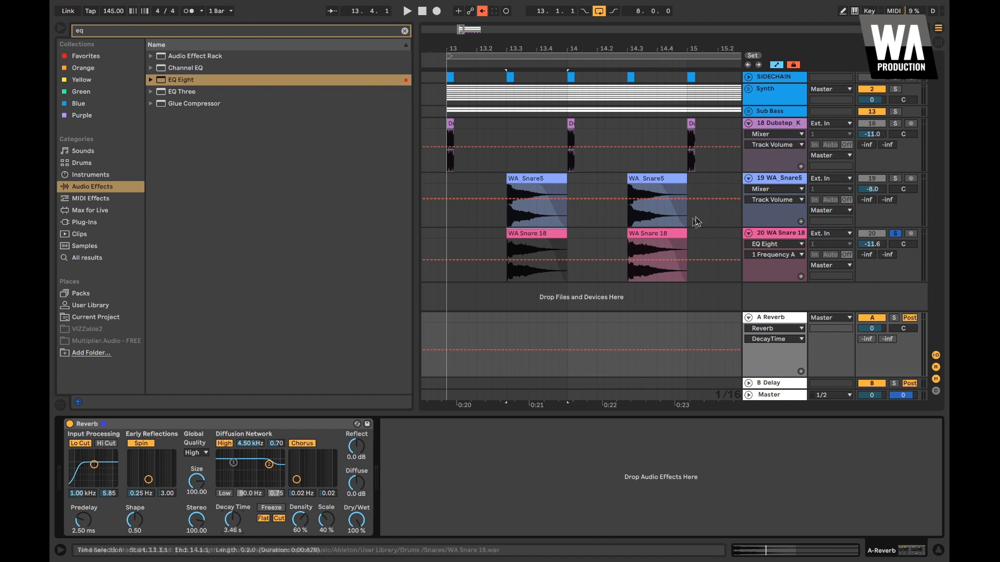
# Play the soloed WA Snare 18 track and set its A-Reverb send to -6.6 dB
pyautogui.moveTo(868, 255); pyautogui.dragTo(868, 251)
pyautogui.press('space')
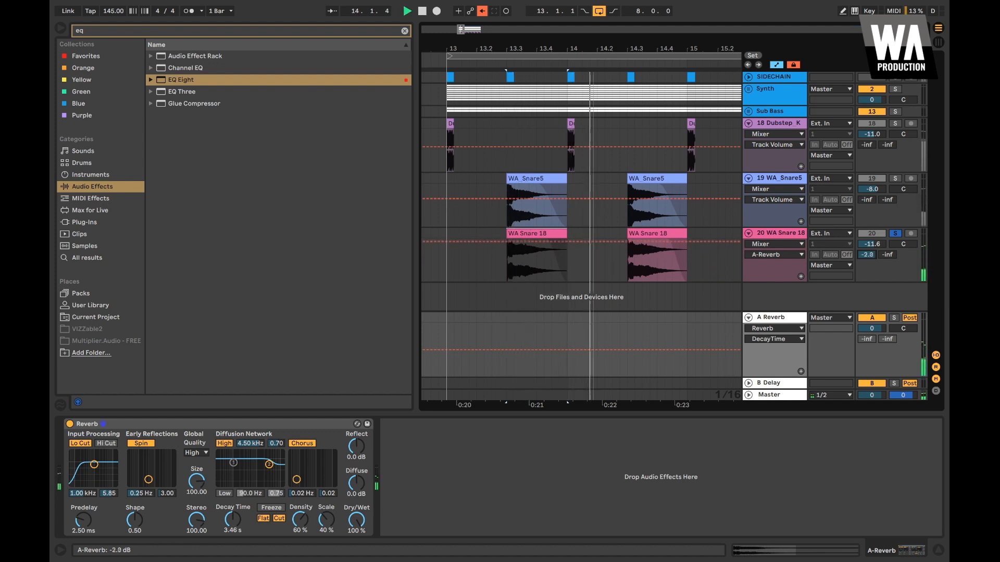
pyautogui.moveTo(867, 255); pyautogui.dragTo(867, 249)
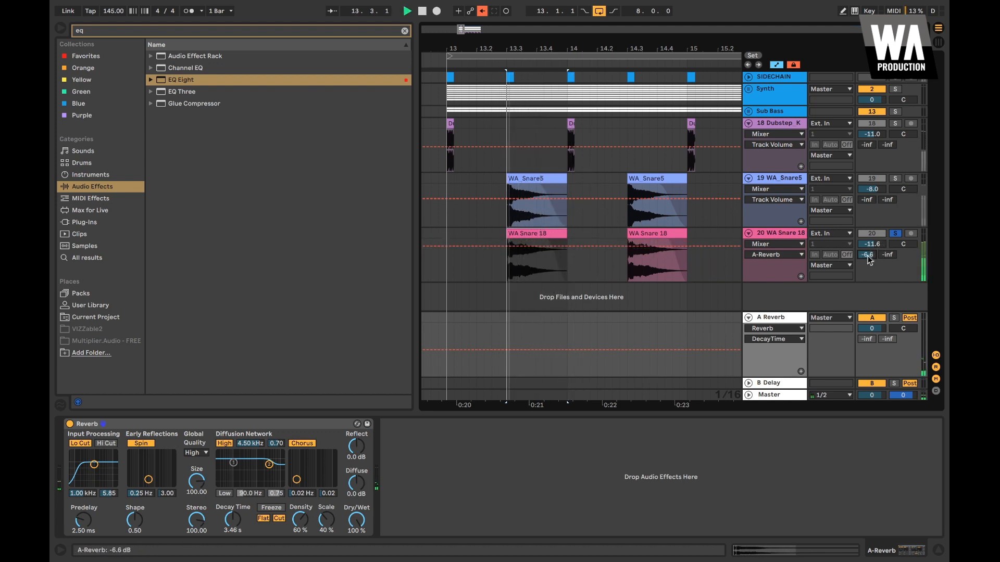
# Unsolo WA Snare 18, play the drop from 13.1.1 and set that track's volume to -11.0 dB and A-Reverb send to -5.6 dB
pyautogui.click(894, 233)
pyautogui.click(446, 178)
pyautogui.press('space')
pyautogui.click(59, 29)
pyautogui.scroll(-3, 226, 152)
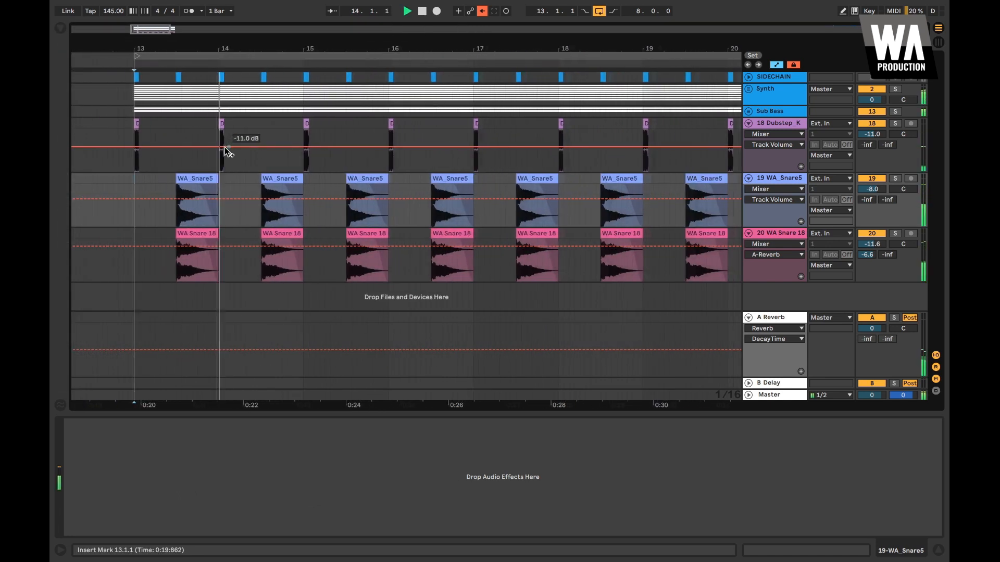
pyautogui.click(875, 244)
pyautogui.moveTo(873, 244); pyautogui.dragTo(872, 241)
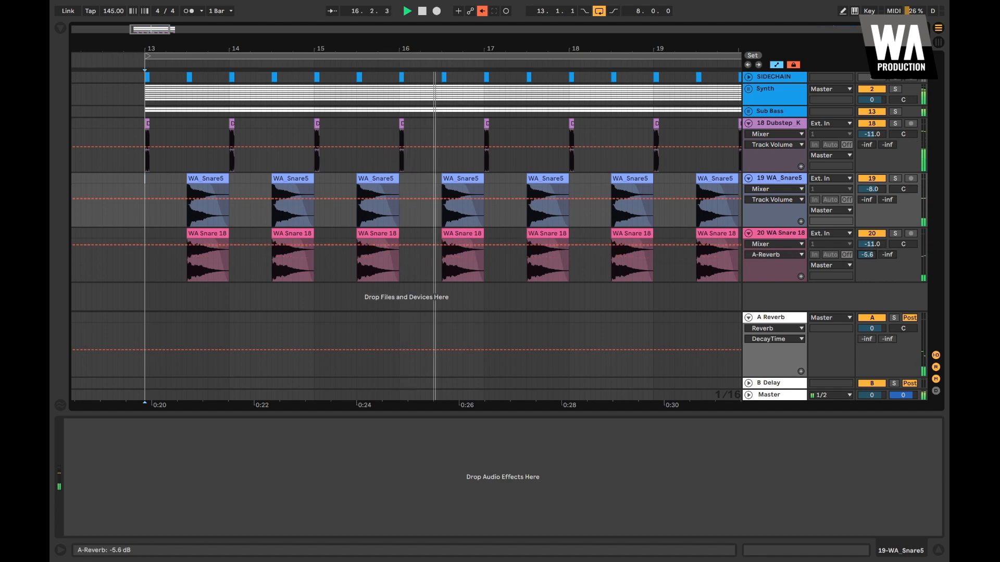
pyautogui.scroll(-3, 545, 246)
pyautogui.scroll(-2, 561, 250)
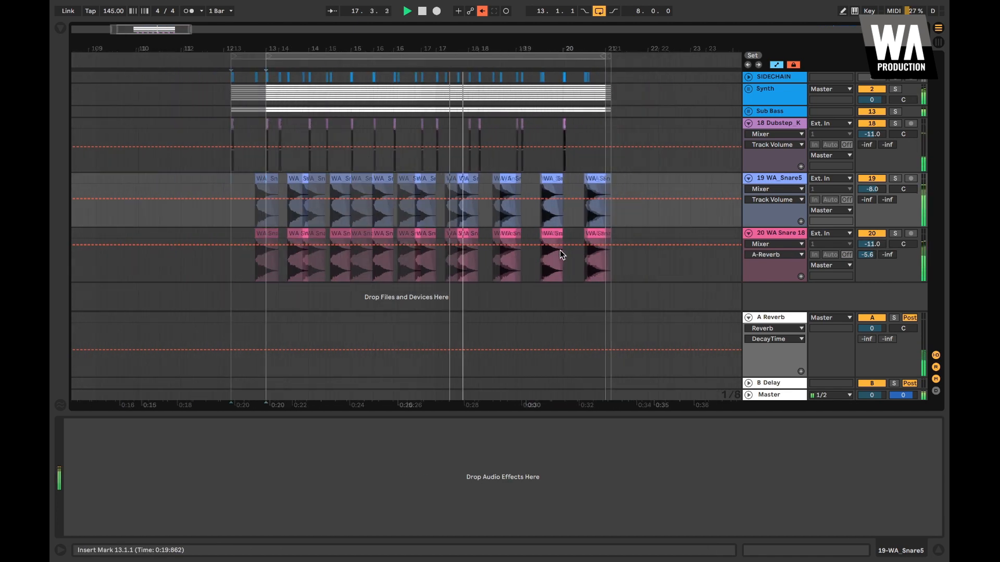
pyautogui.scroll(3, 527, 215)
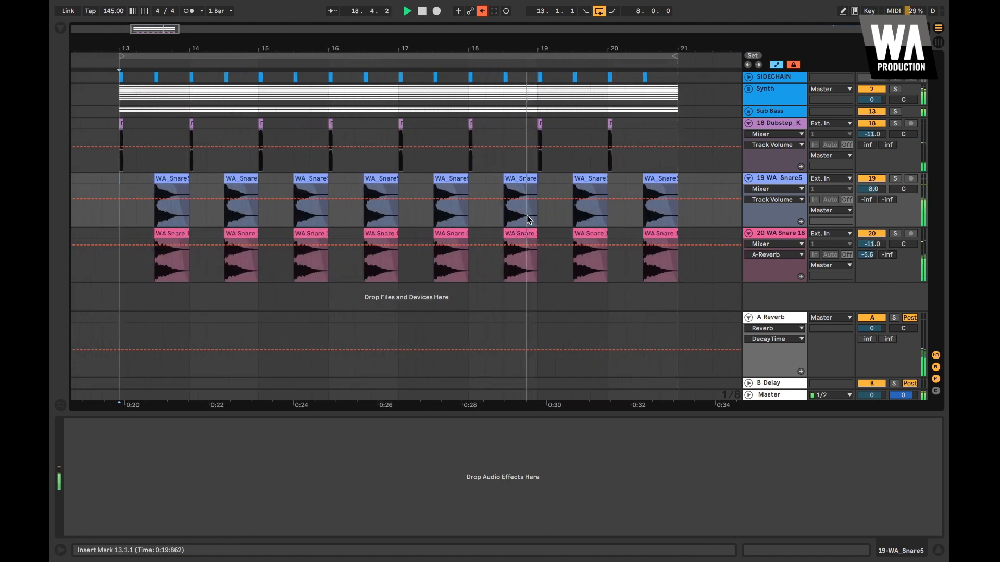
pyautogui.hscroll(-3, 527, 215)
pyautogui.scroll(-3, 526, 218)
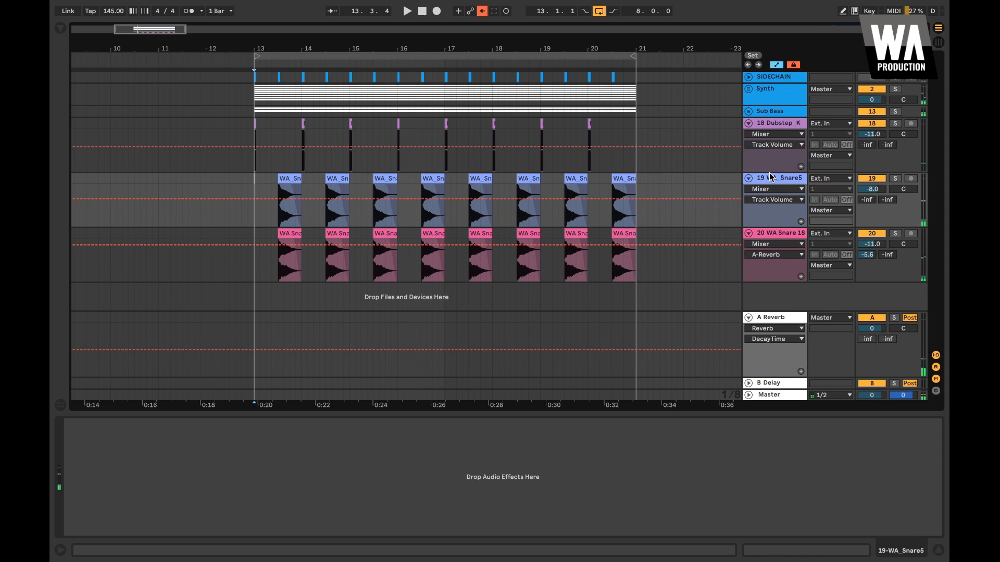
# Add EQ Eight to the WA_Snare5 track and set band 1 to a low cut at 100 Hz
pyautogui.click(793, 232)
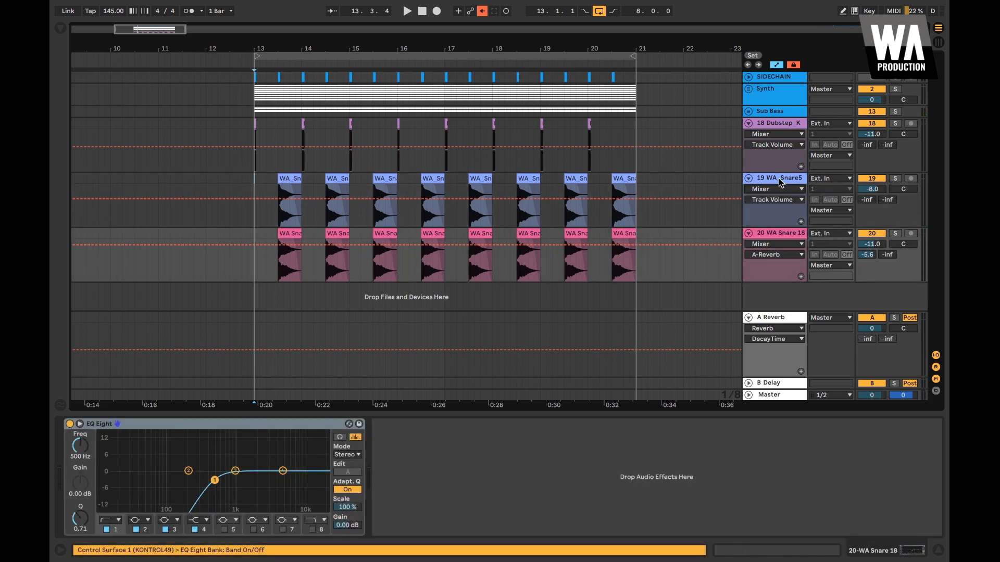
pyautogui.click(780, 180)
pyautogui.click(61, 29)
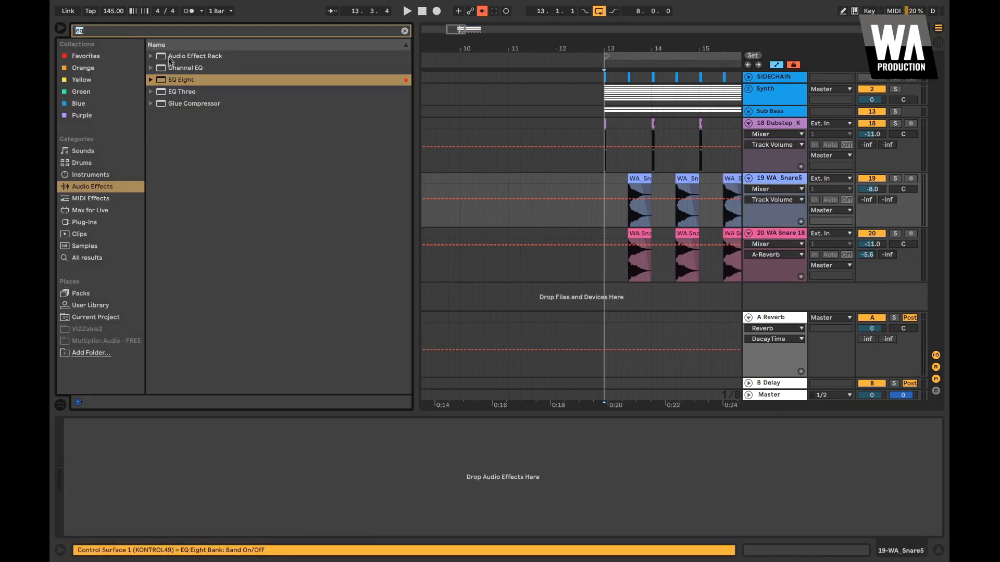
pyautogui.doubleClick(172, 80)
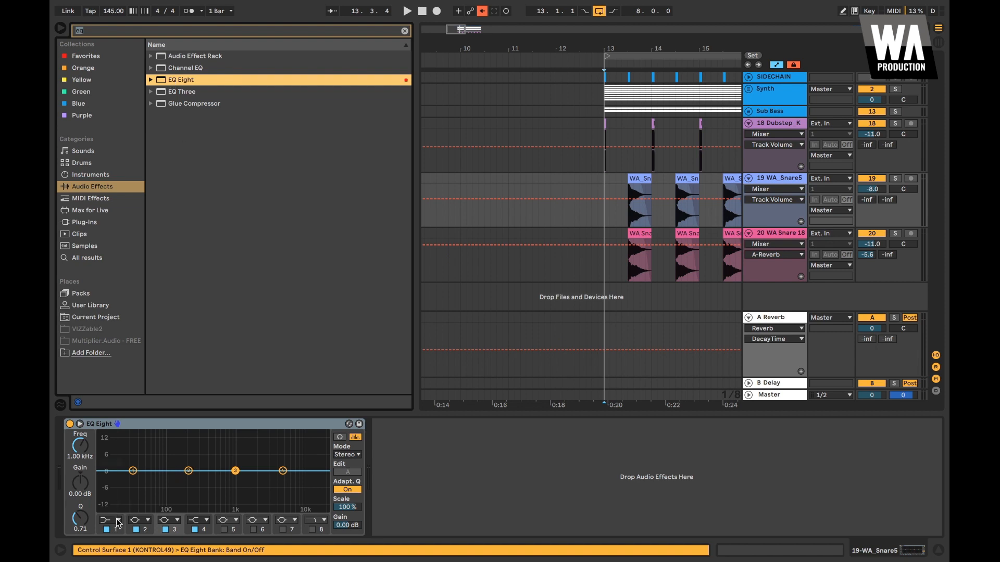
pyautogui.click(119, 522)
pyautogui.click(107, 460)
pyautogui.write('100')
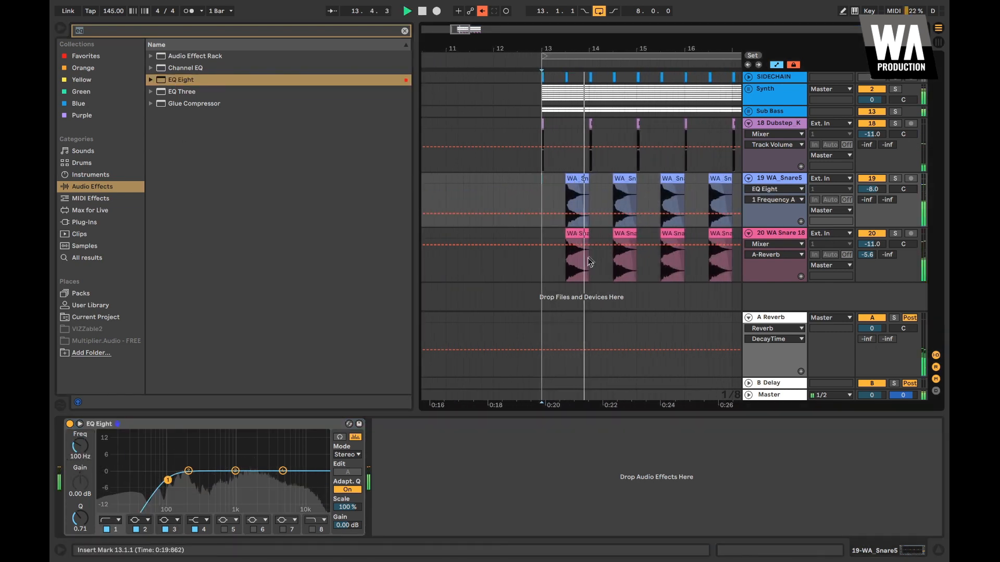
# Set band 4 of the WA_Snare5 EQ to 10.0 kHz with -1.00 dB gain and play the drop
pyautogui.click(283, 470)
pyautogui.press('space')
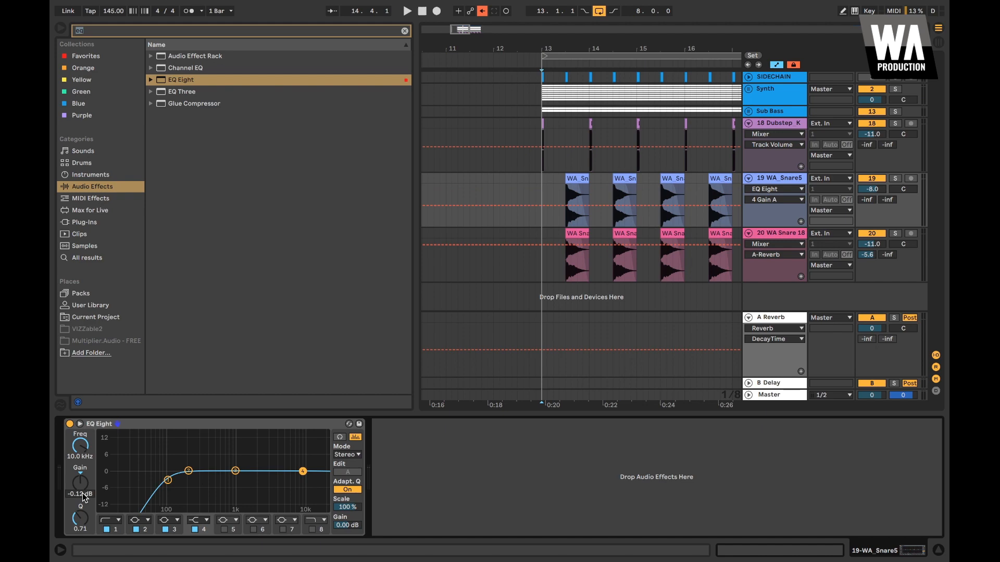
pyautogui.press('space')
pyautogui.scroll(4, 566, 155)
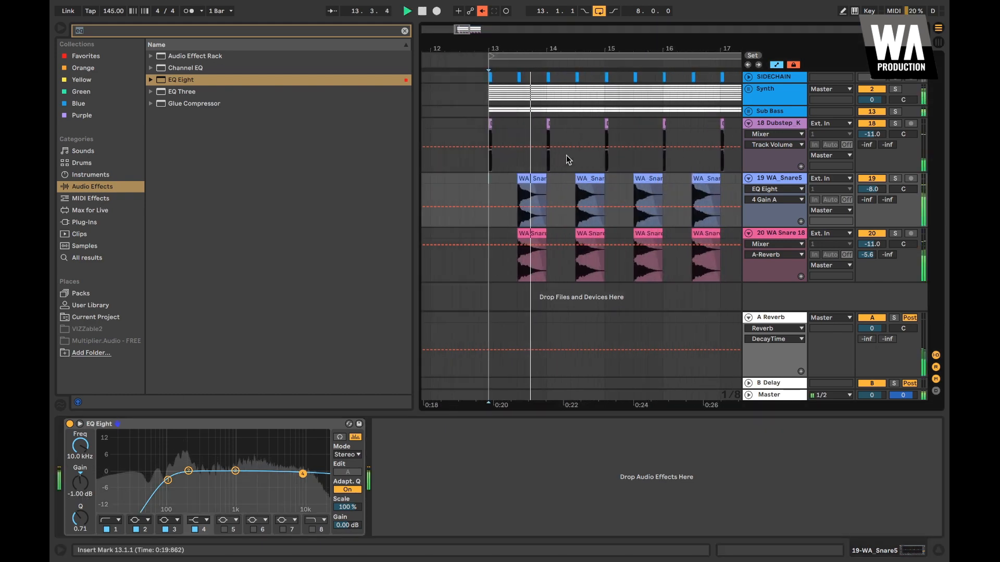
# Hide the browser and collapse the Dubstep Kick, WA_Snare5 and WA Snare 18 tracks during playback
pyautogui.hscroll(1, 566, 156)
pyautogui.click(61, 28)
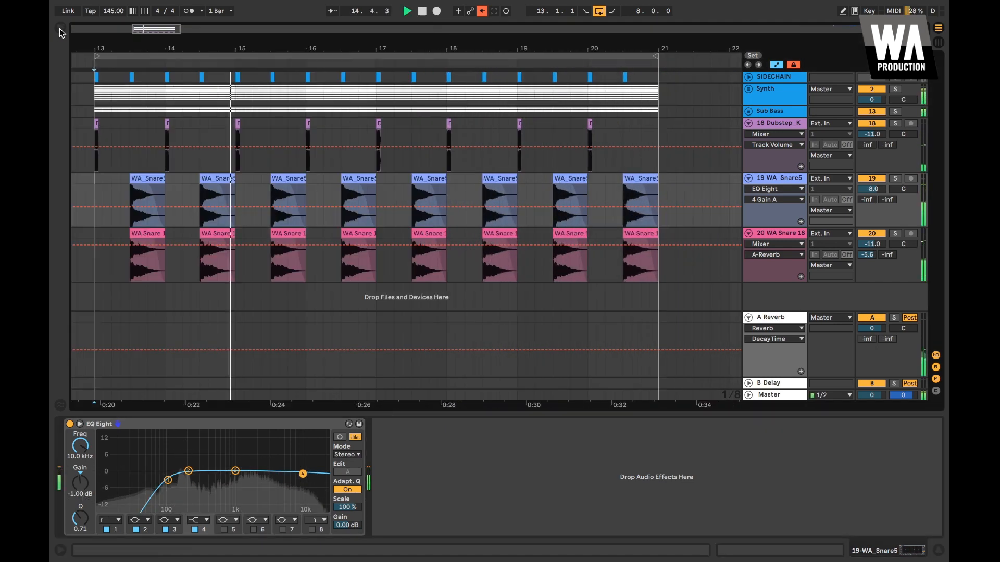
pyautogui.hscroll(-3, 179, 156)
pyautogui.click(748, 123)
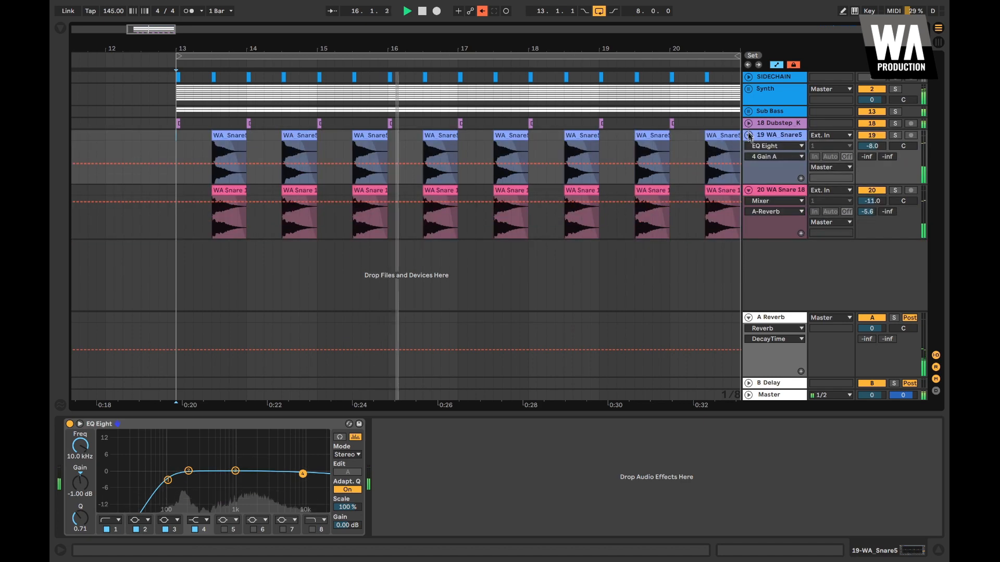
pyautogui.click(748, 135)
pyautogui.click(749, 147)
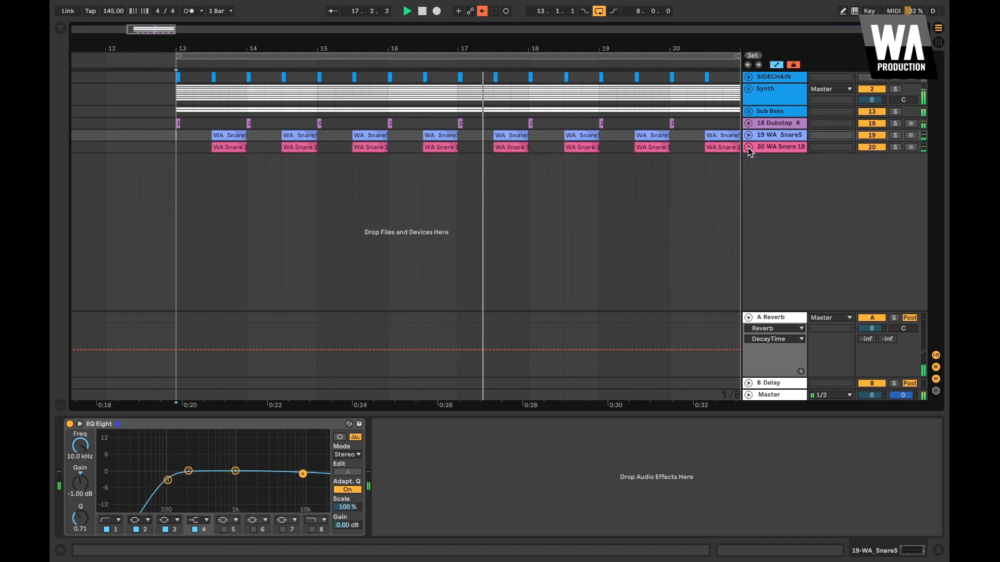
# Play from just before bar 13, expand the Dubstep Kick track and lower its volume to -12.0 dB
pyautogui.click(167, 93)
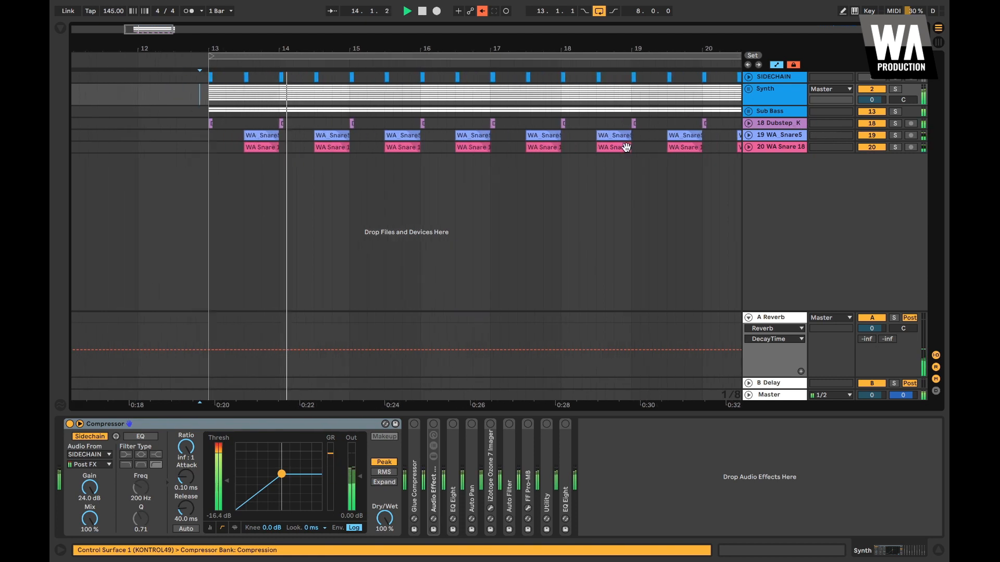
pyautogui.click(749, 123)
pyautogui.moveTo(864, 136); pyautogui.dragTo(866, 138)
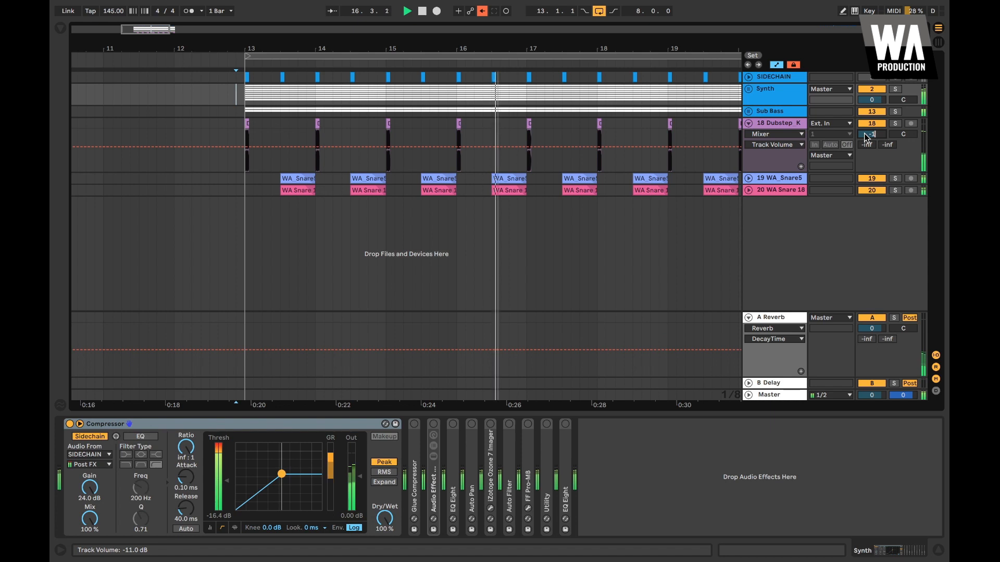
pyautogui.hscroll(1, 507, 149)
pyautogui.scroll(-3, 508, 148)
pyautogui.hscroll(3, 508, 149)
pyautogui.scroll(-1, 508, 149)
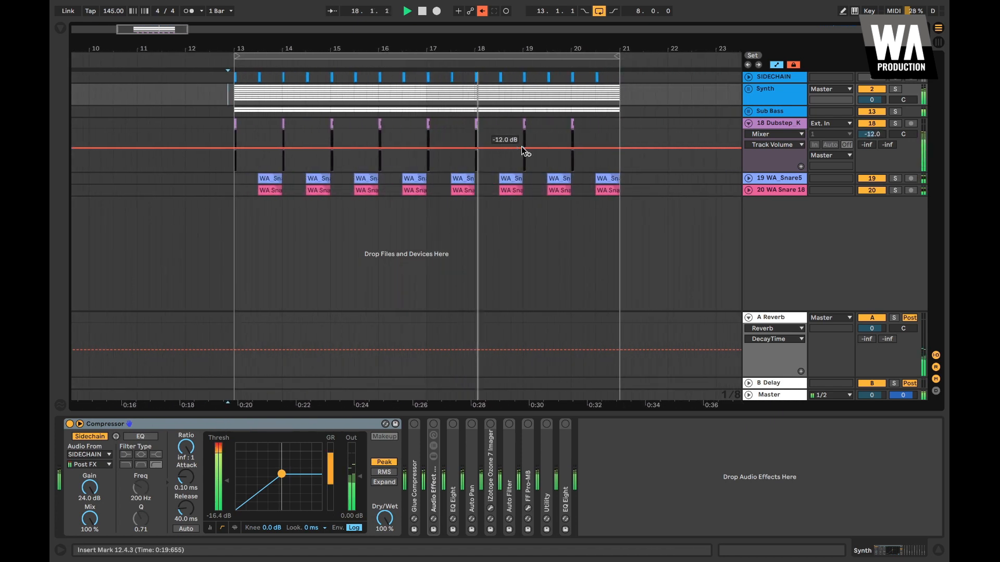
# Select and expand both snare tracks, then lower WA_Snare5 to -9.0 dB and WA Snare 18 to -12.0 dB
pyautogui.click(757, 178)
pyautogui.keyDown('shift'); pyautogui.click(759, 190); pyautogui.keyUp('shift')
pyautogui.click(748, 179)
pyautogui.click(869, 189)
pyautogui.moveTo(871, 193); pyautogui.dragTo(870, 197)
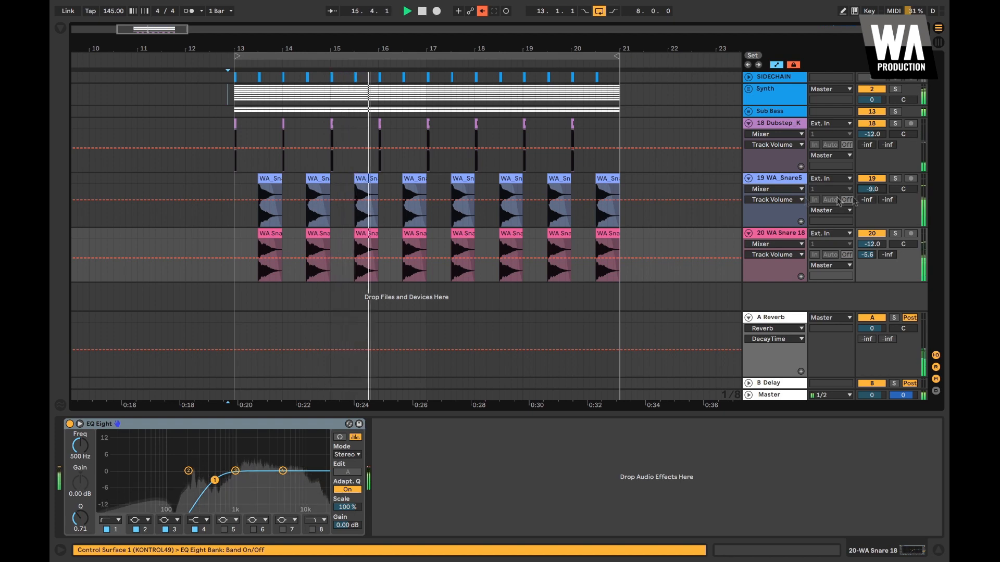
# Raise WA_Snare5 to -8.5 dB and WA Snare 18 to -11.5 dB, and put the insert marker back at 13.1.1
pyautogui.click(702, 151)
pyautogui.click(800, 180)
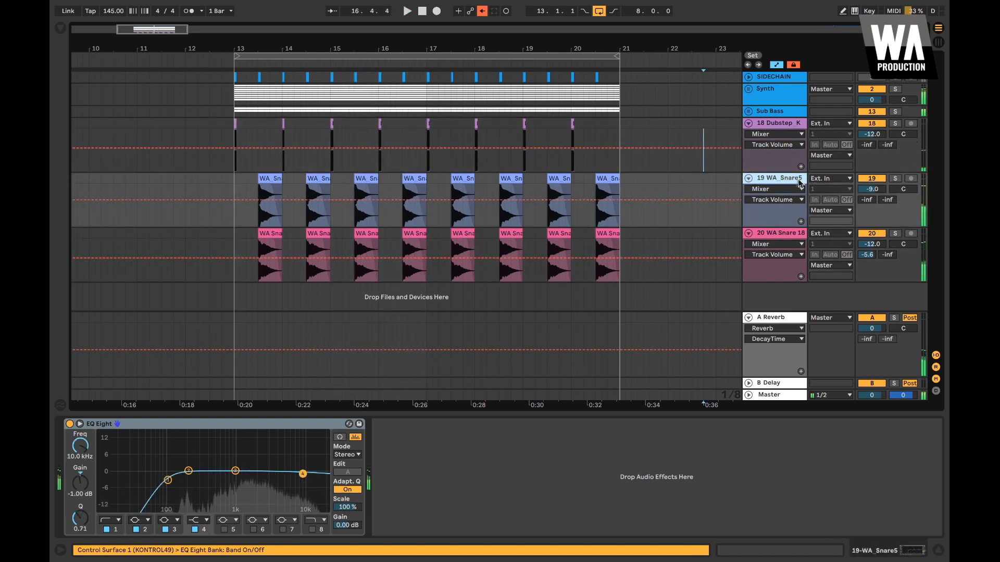
pyautogui.press('Down')
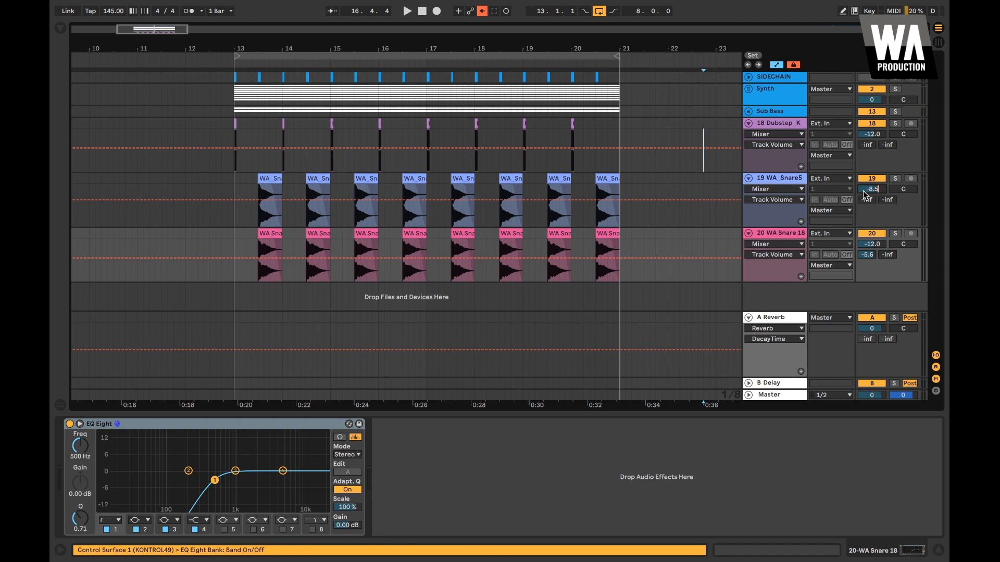
pyautogui.press('space')
pyautogui.click(234, 169)
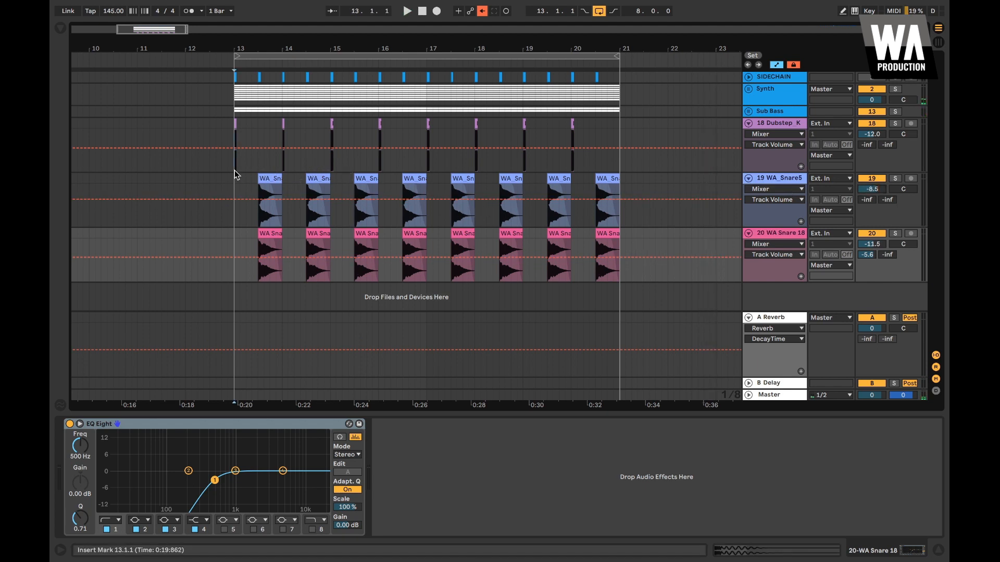
# Play the drop from bar 13 and collapse the Dubstep Kick, WA_Snare5 and WA Snare 18 tracks
pyautogui.press('space')
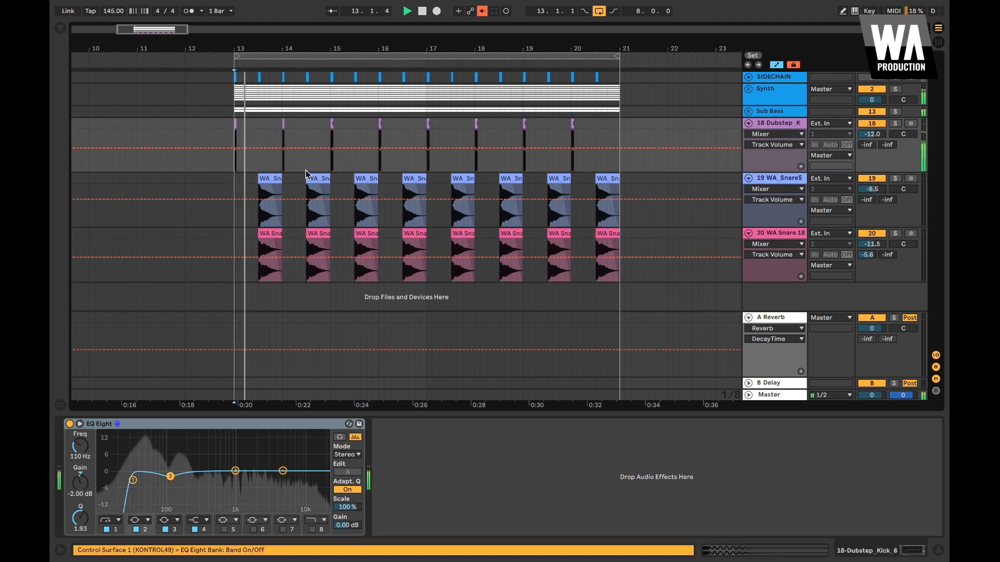
pyautogui.click(748, 123)
pyautogui.click(748, 134)
pyautogui.click(748, 146)
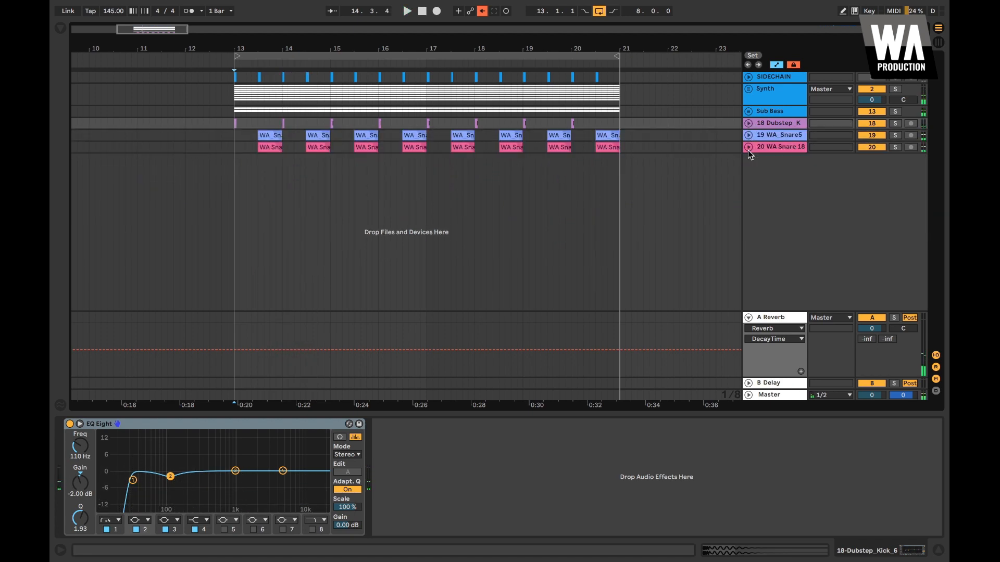
# Add an audio track below WA Snare 18, search the samples for "crash kshmr" and place KSHMR Orchestra Crash 01.aif at bar 13
pyautogui.scroll(2, 295, 175)
pyautogui.click(759, 148)
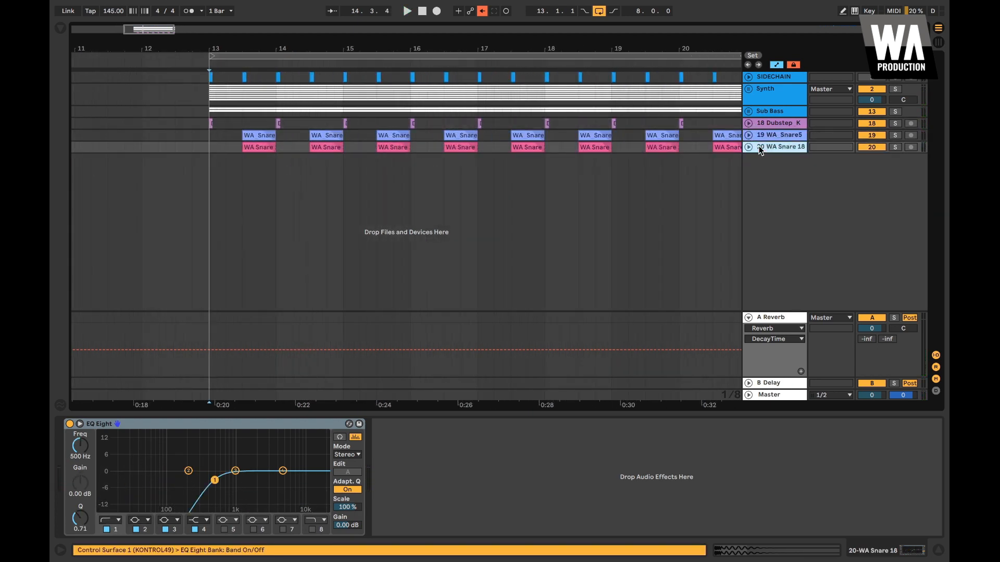
pyautogui.hotkey('ctrl', 't')
pyautogui.click(60, 29)
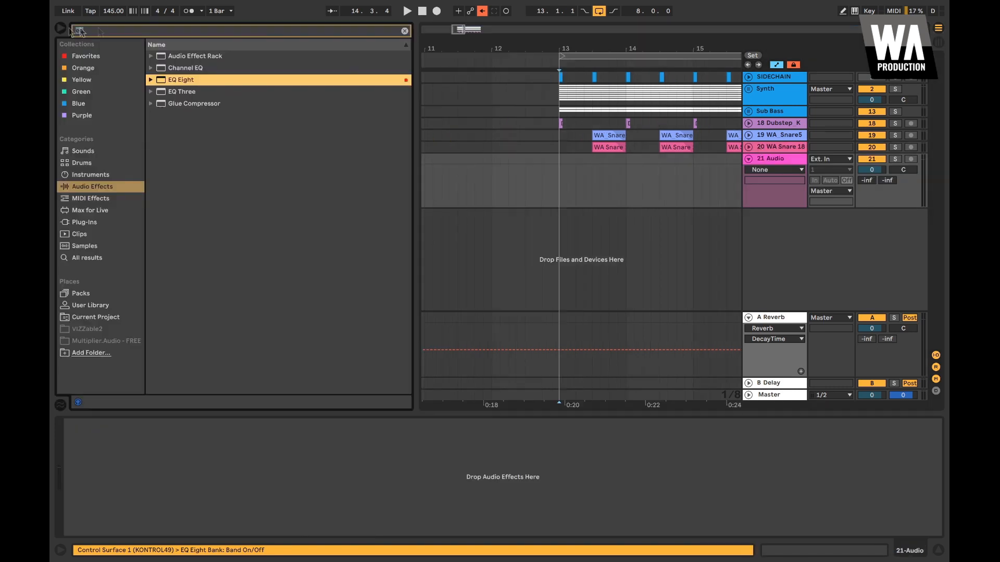
pyautogui.write('crash kshmr')
pyautogui.click(104, 244)
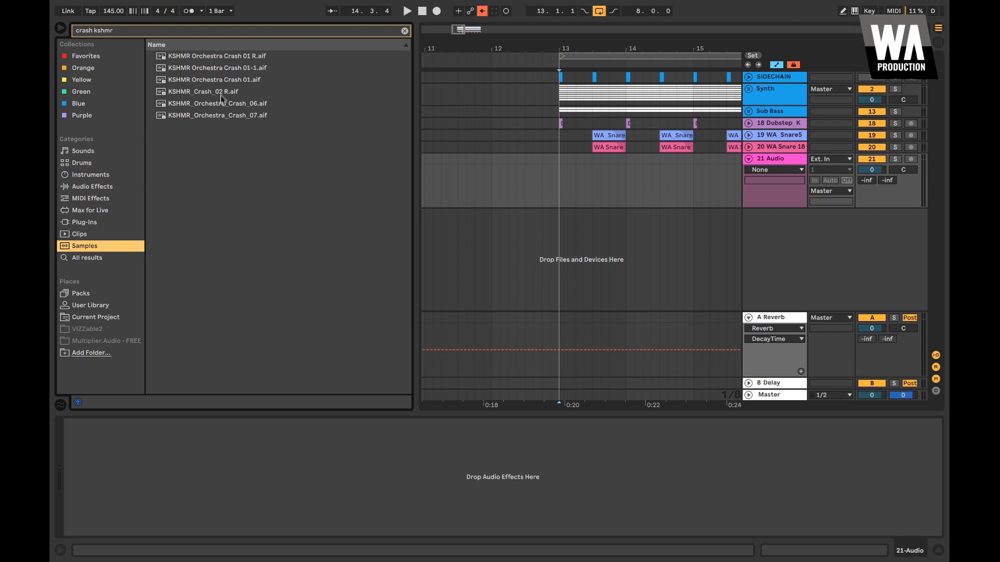
pyautogui.click(204, 80)
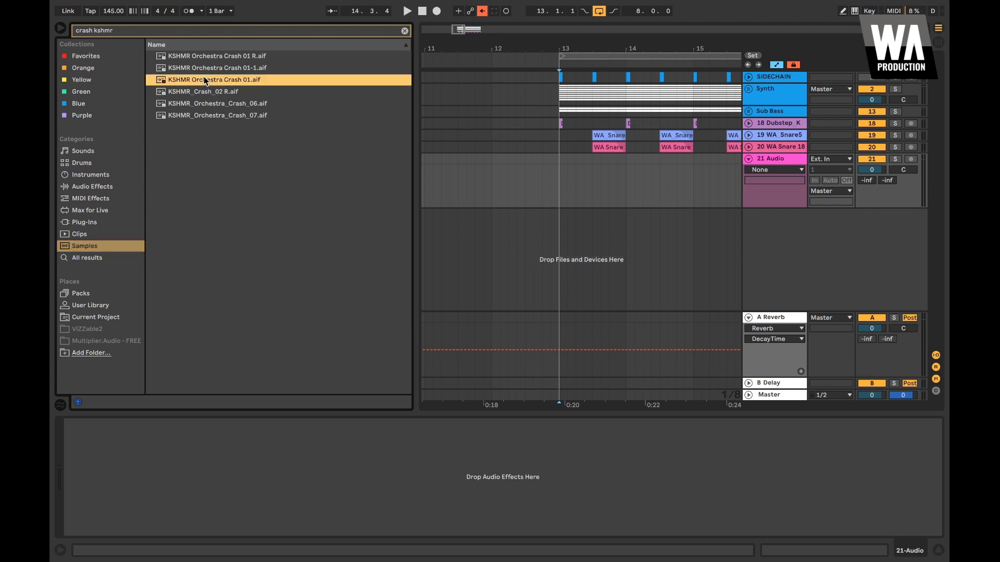
pyautogui.moveTo(420, 121); pyautogui.dragTo(561, 180)
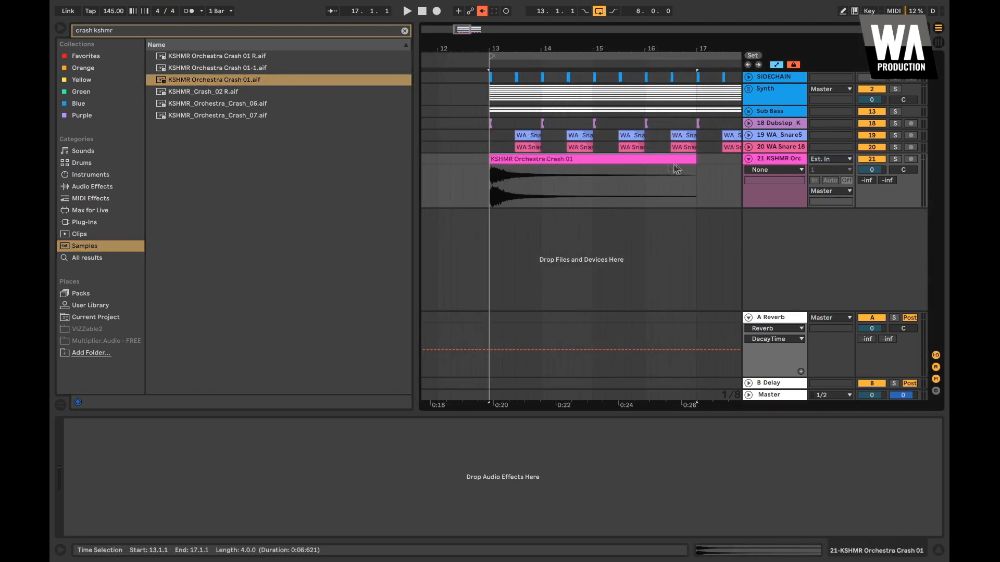
# Give the crash clip a long fade-out and duplicate it at bar 17
pyautogui.moveTo(694, 168); pyautogui.dragTo(434, 169)
pyautogui.press('a')
pyautogui.scroll(-4, 516, 170)
pyautogui.press('super+d')
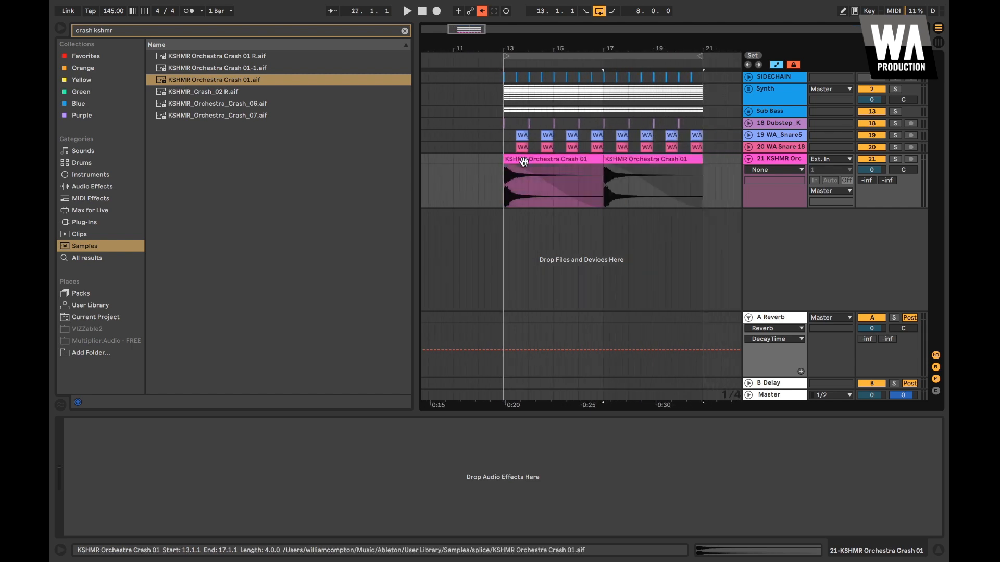
# Play from just before bar 13 and lower the crash track's volume to -17.0 dB
pyautogui.click(497, 168)
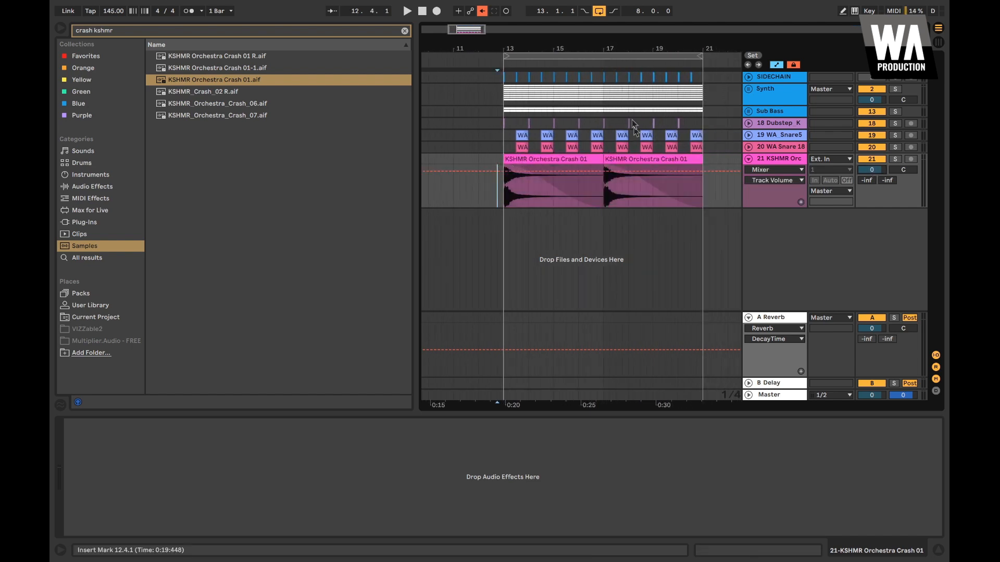
pyautogui.click(875, 167)
pyautogui.write('-15')
pyautogui.press('Return')
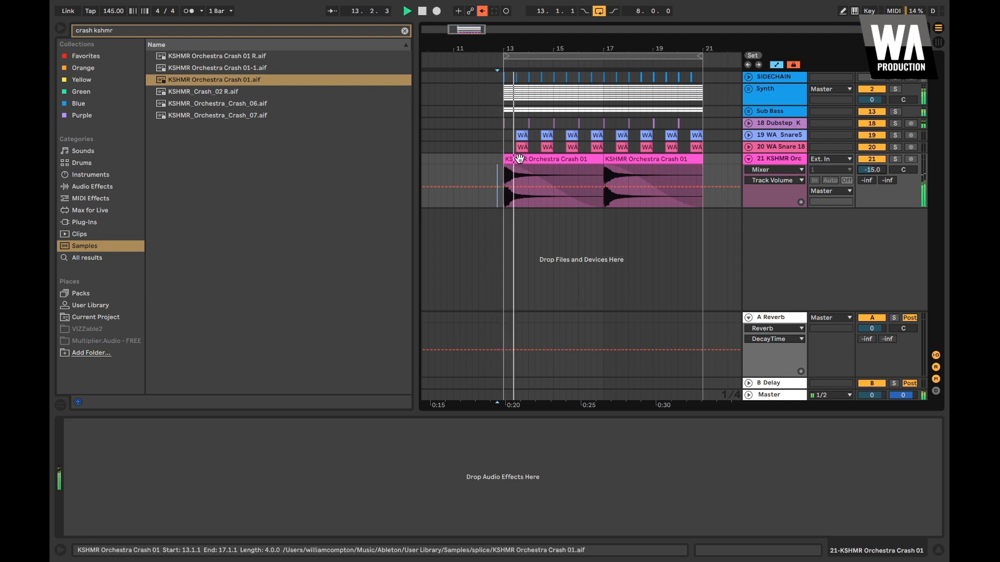
pyautogui.click(880, 171)
pyautogui.write('-17')
pyautogui.press('Return')
pyautogui.hscroll(3, 514, 140)
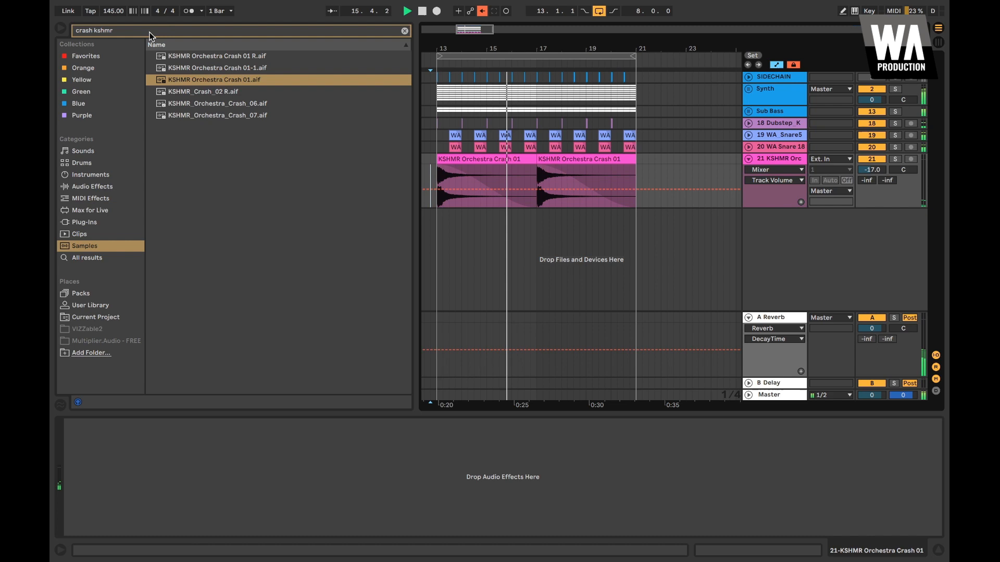
# Hide the browser, stop playback and collapse the KSHMR Orchestra Crash track with its first clip selected
pyautogui.click(61, 29)
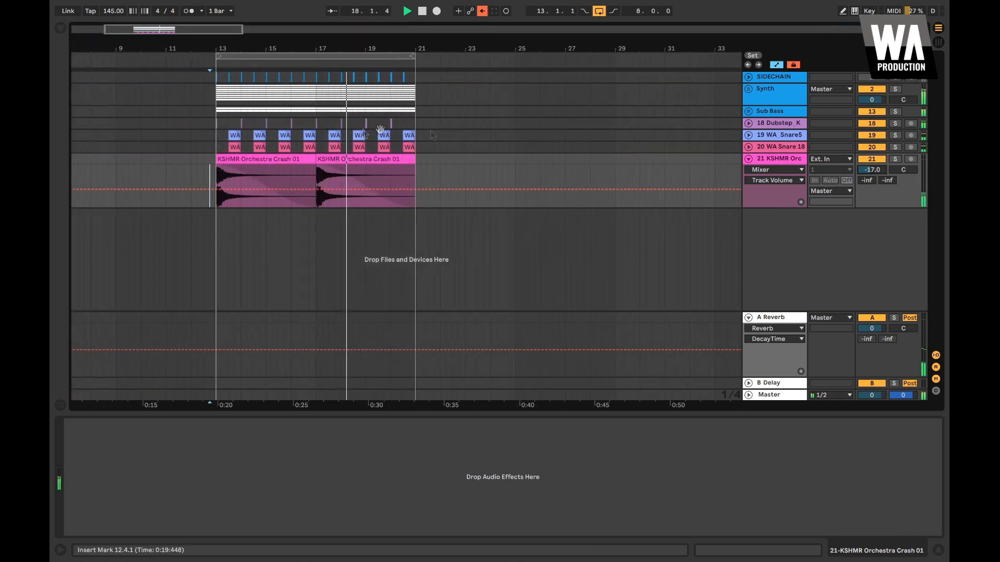
pyautogui.press('space')
pyautogui.hscroll(-1, 265, 146)
pyautogui.scroll(3, 266, 145)
pyautogui.click(239, 161)
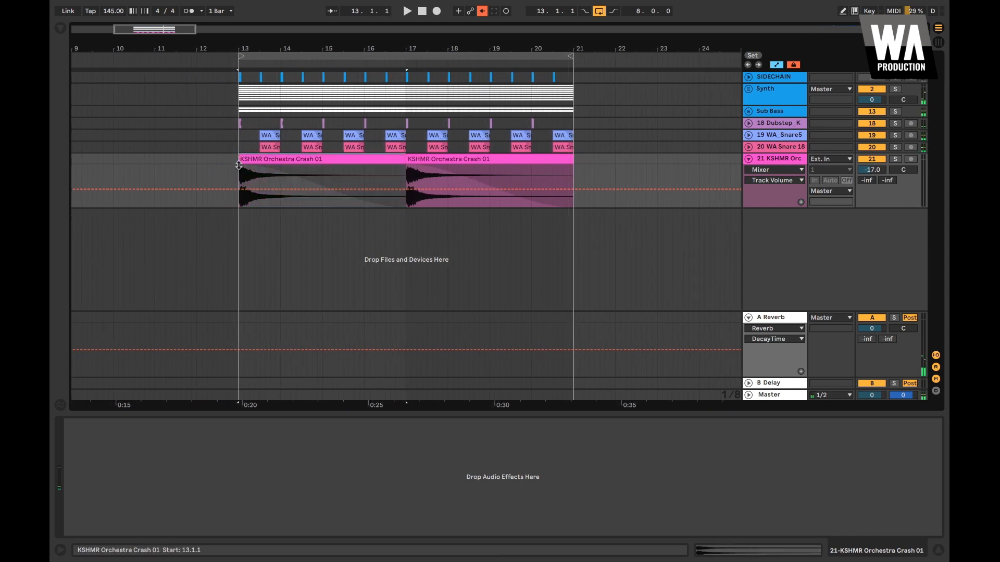
pyautogui.click(750, 159)
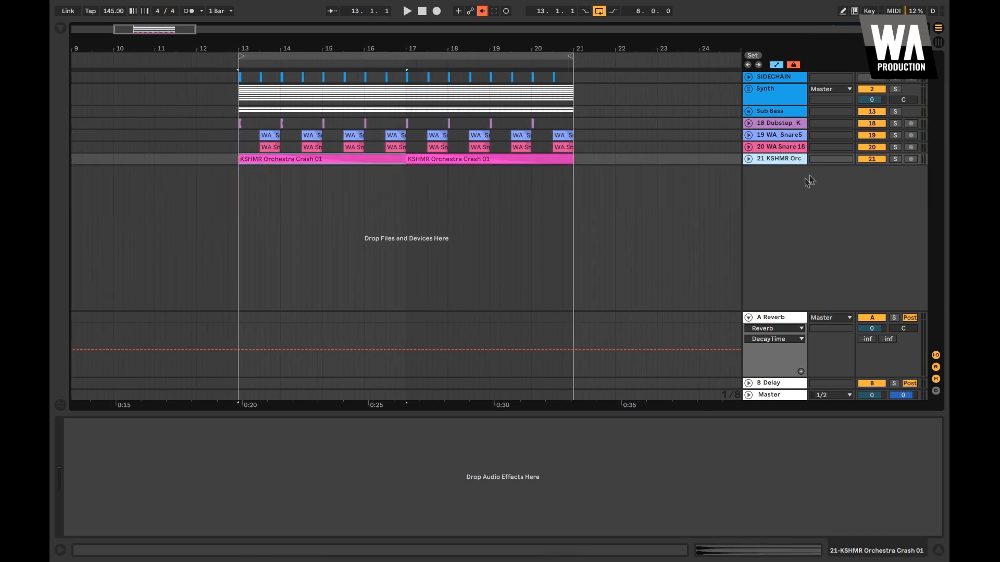
# Search the audio effects for "eq" and add EQ Eight to the crash track
pyautogui.click(62, 28)
pyautogui.moveTo(111, 31); pyautogui.dragTo(50, 33)
pyautogui.press('BackSpace')
pyautogui.write('eq')
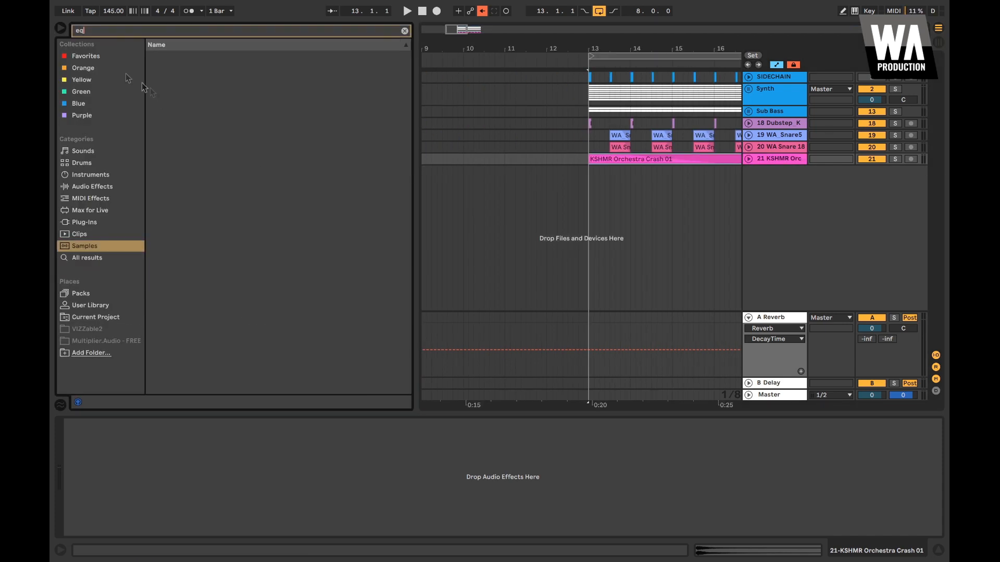
pyautogui.click(116, 186)
pyautogui.click(184, 82)
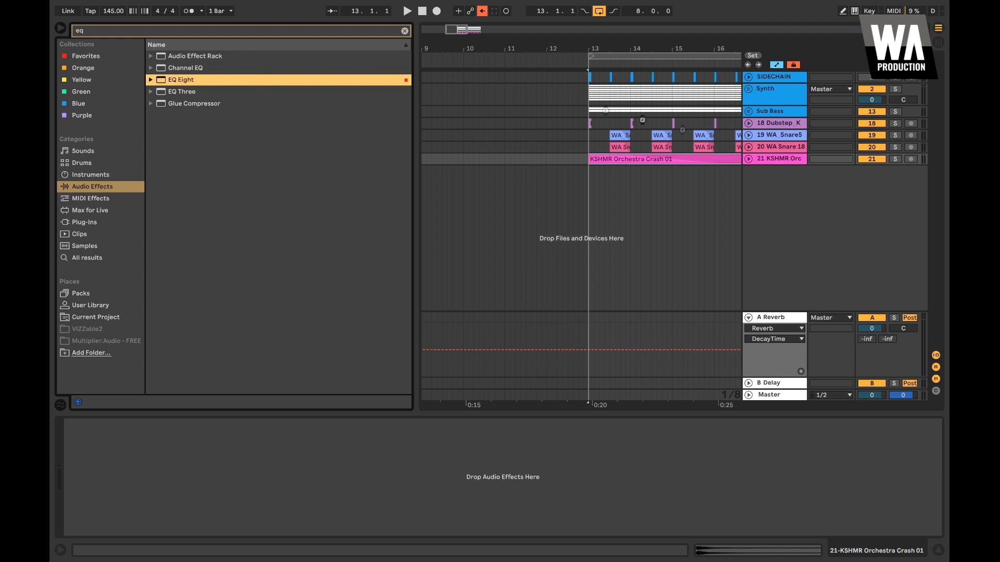
pyautogui.moveTo(503, 87); pyautogui.dragTo(582, 161)
# Solo the crash during playback, set EQ Eight band 1 to a low cut at 100 Hz, and unsolo it
pyautogui.click(900, 160)
pyautogui.press('space')
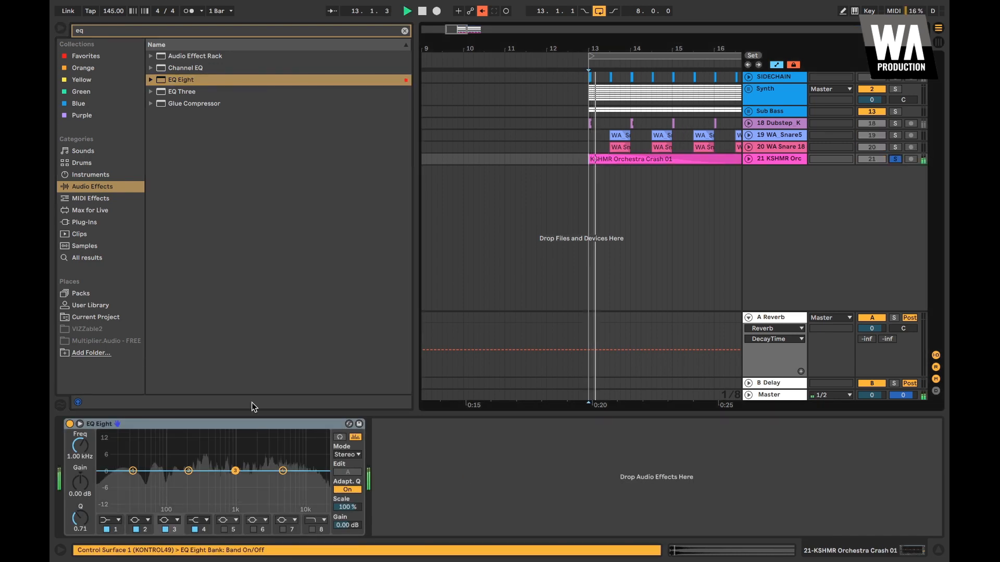
pyautogui.click(110, 520)
pyautogui.click(106, 455)
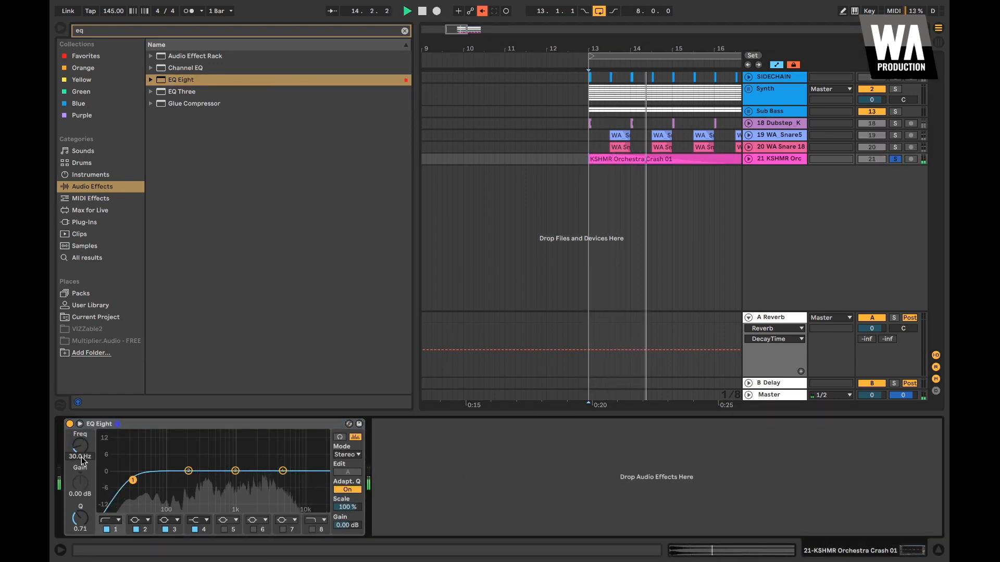
pyautogui.moveTo(133, 480); pyautogui.dragTo(167, 479)
pyautogui.click(895, 159)
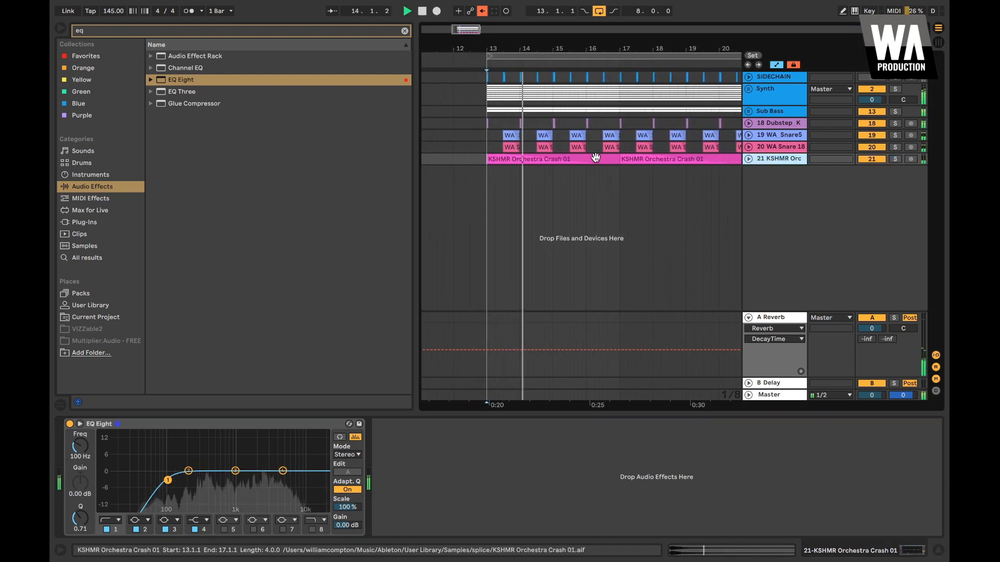
pyautogui.press('space')
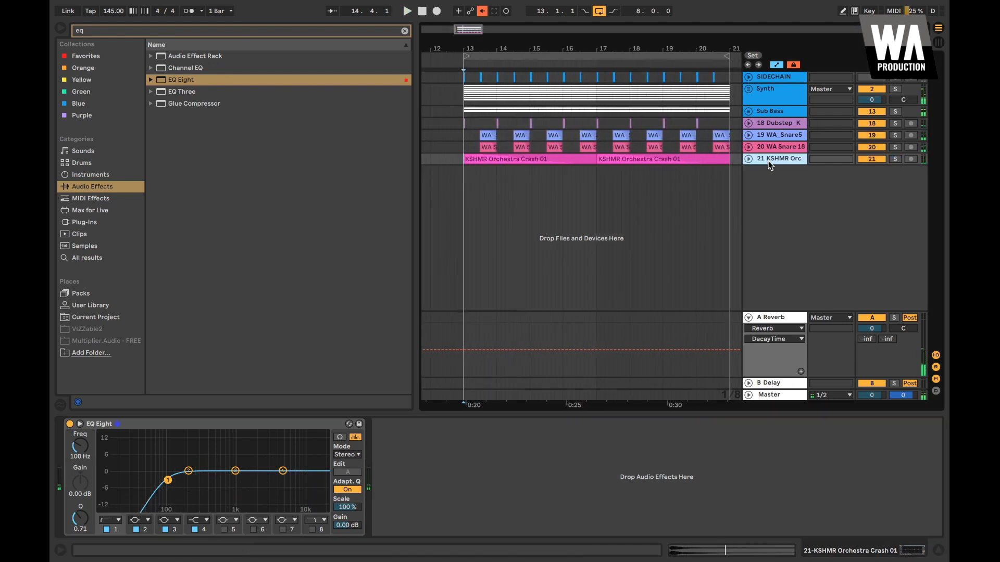
# Add an audio track below the crash track and search the samples for "hi hat"
pyautogui.hotkey('ctrl', 't')
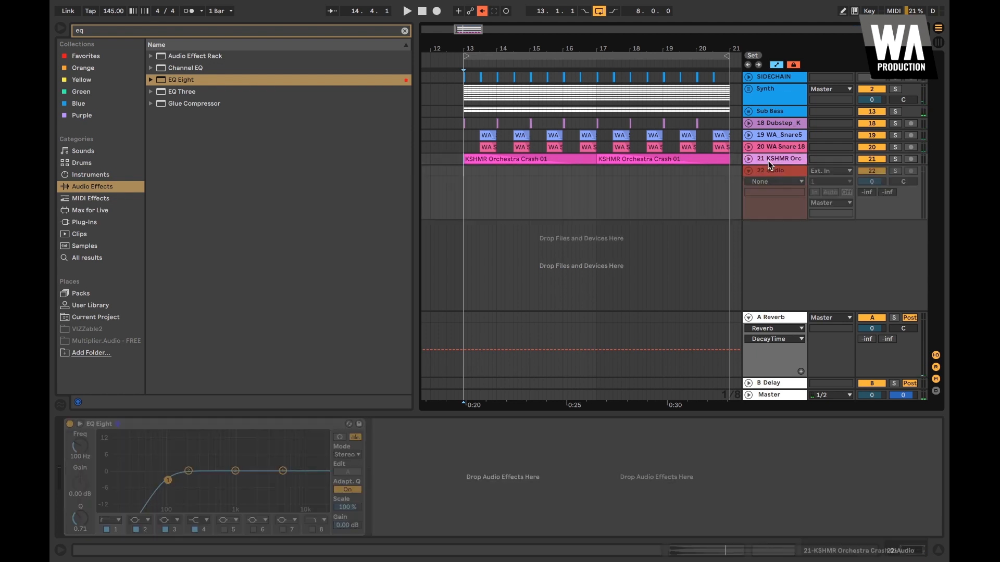
pyautogui.hotkey('ctrl', 'f')
pyautogui.write('WA')
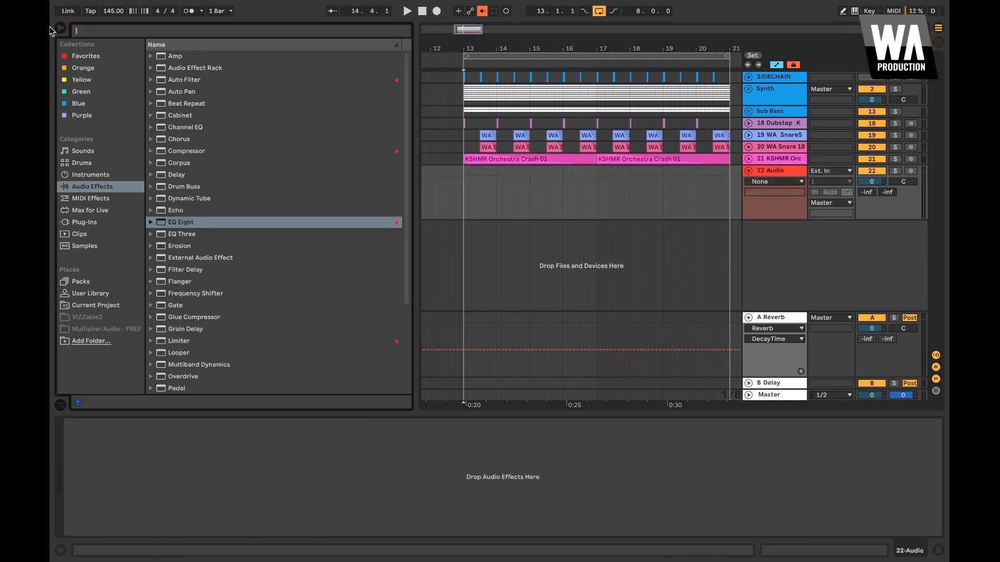
pyautogui.press('BackSpace')
pyautogui.press('BackSpace')
pyautogui.write('hi hat')
pyautogui.click(92, 244)
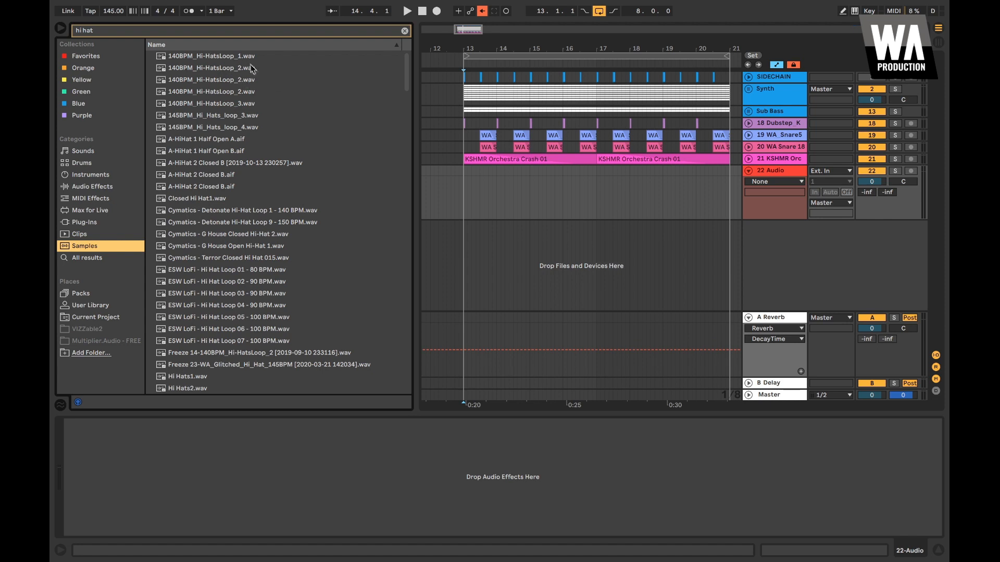
# Place 140BPM_Hi-HatsLoop_2 at bar 13 and 140BPM_Hi-HatsLoop_1 at bar 17 on the new track
pyautogui.click(236, 55)
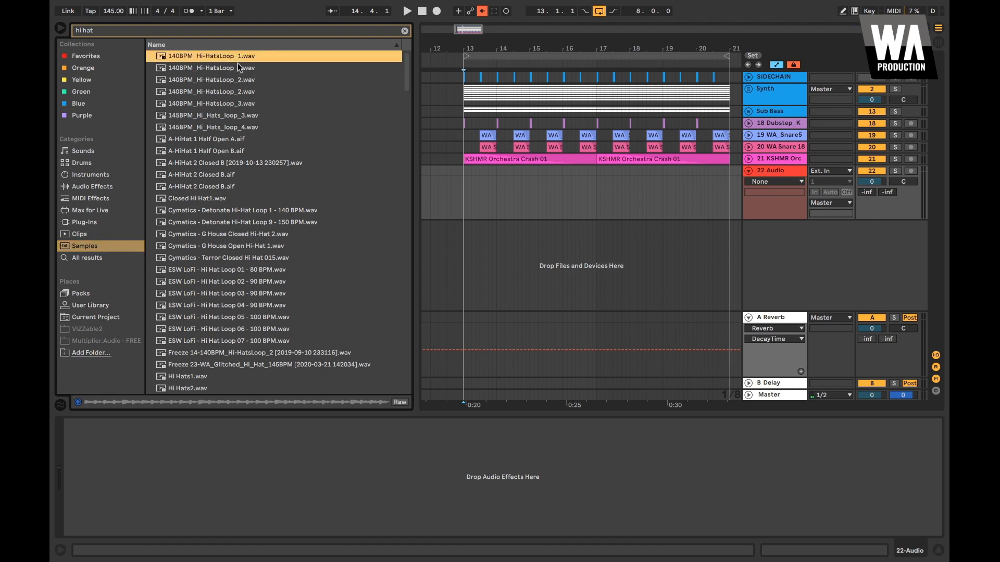
pyautogui.click(238, 67)
pyautogui.moveTo(223, 74); pyautogui.dragTo(460, 204)
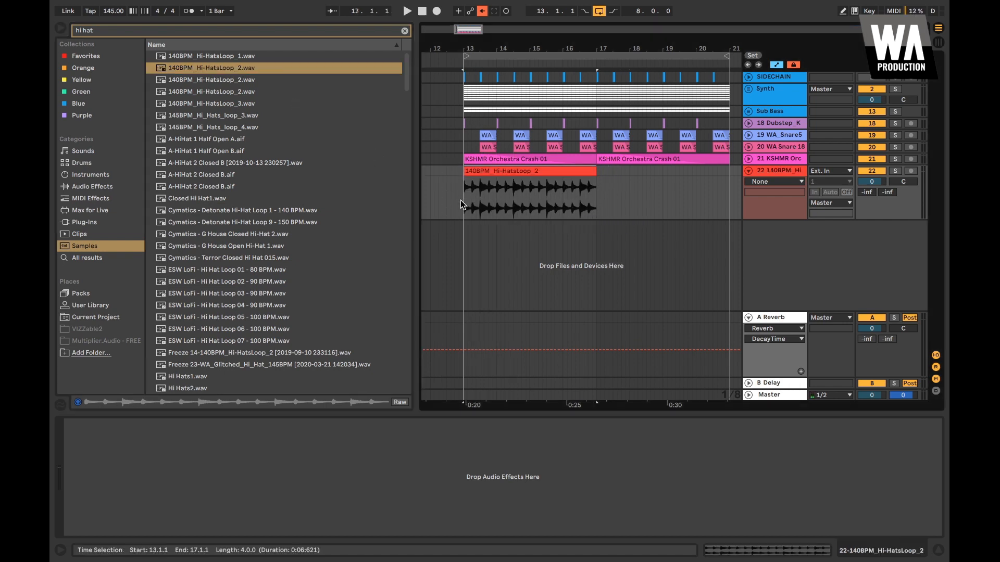
pyautogui.click(224, 56)
pyautogui.moveTo(537, 116); pyautogui.dragTo(596, 178)
# Audition 140BPM_Hi-HatsLoop_3, 145BPM_Hi_Hats_loop_3 and loop_4, and the other two 140BPM_Hi-HatsLoop_2 samples
pyautogui.click(256, 104)
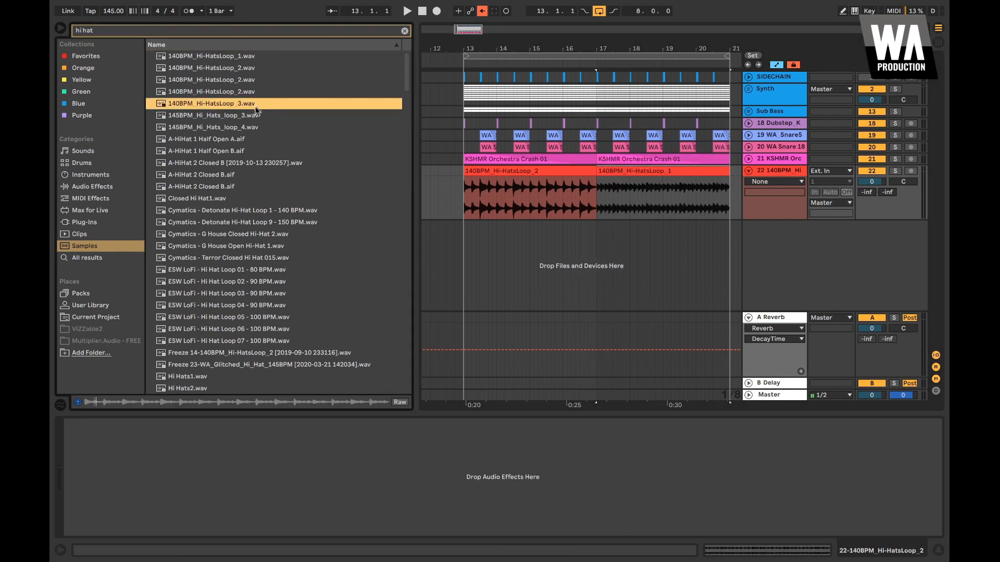
pyautogui.click(253, 119)
pyautogui.click(252, 124)
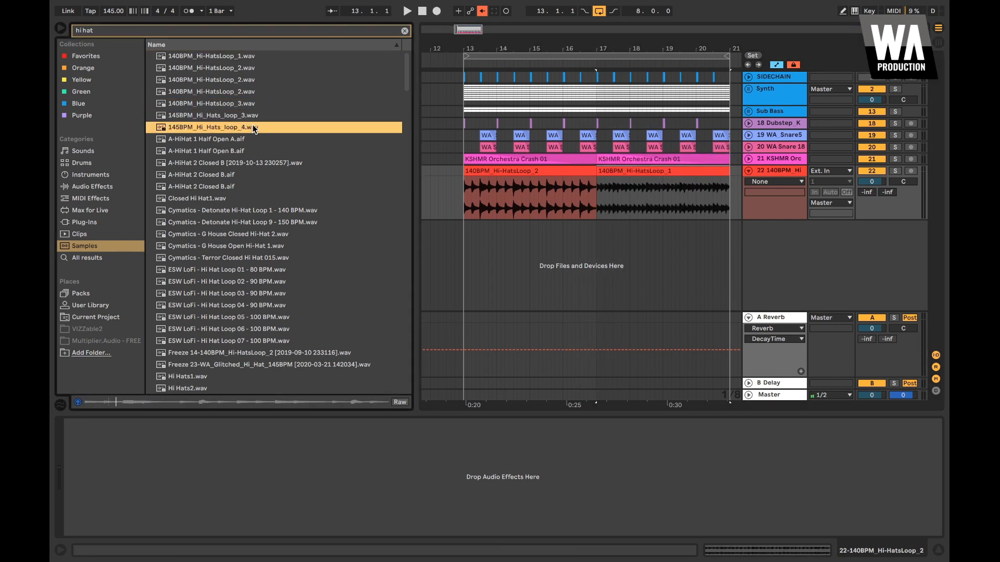
pyautogui.click(235, 80)
pyautogui.click(237, 91)
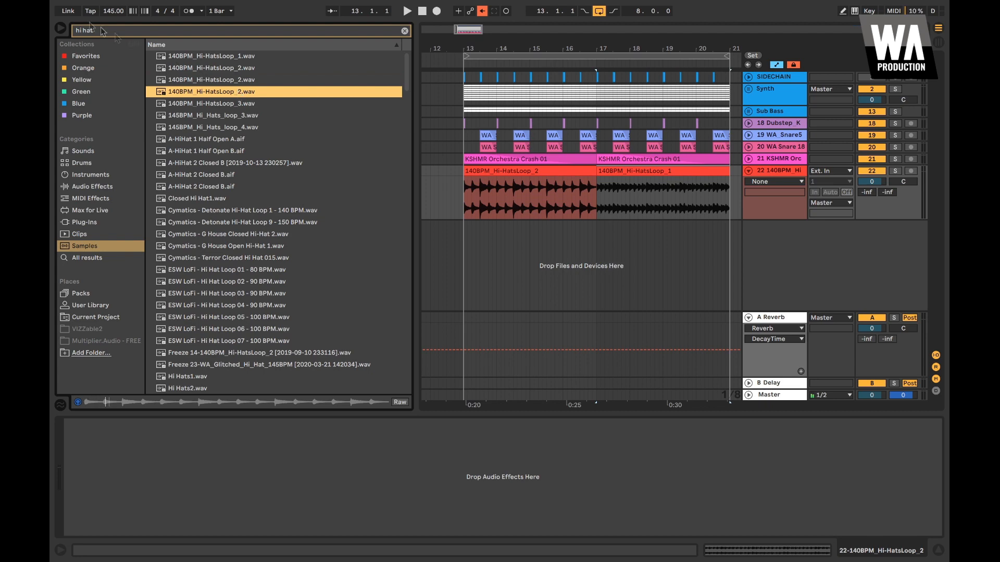
# Hide the browser and cut the 140BPM_Hi-HatsLoop_1 clip from bar 17
pyautogui.click(61, 28)
pyautogui.hscroll(-3, 315, 130)
pyautogui.click(370, 170)
pyautogui.press('Delete')
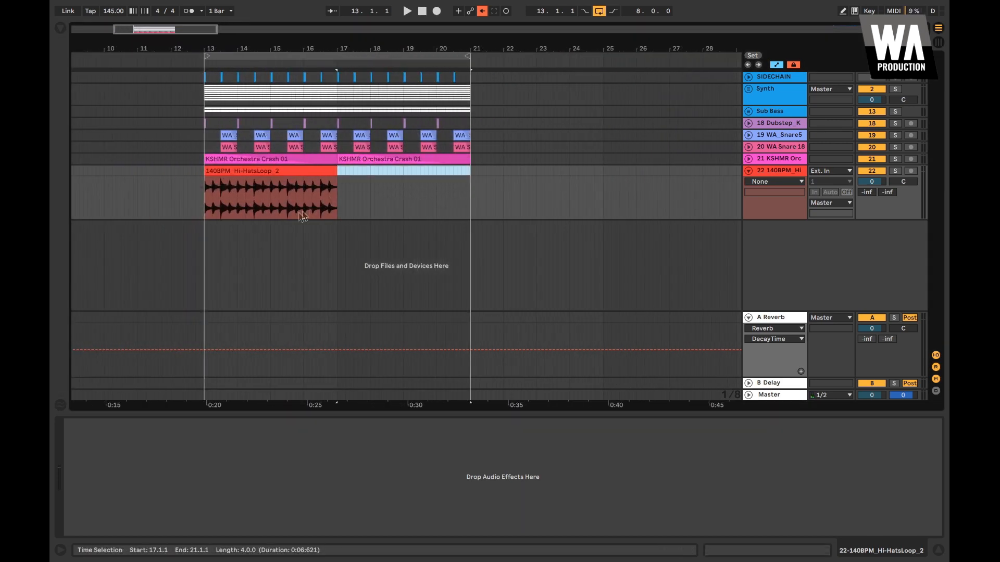
# Paste the cut hi-hat loop at bar 13 on a new audio track below and deactivate that track
pyautogui.click(780, 175)
pyautogui.press('super+t')
pyautogui.click(207, 227)
pyautogui.press('super+v')
pyautogui.press('super+z')
pyautogui.click(201, 226)
pyautogui.press('super+v')
pyautogui.press('super+z')
pyautogui.press('super+v')
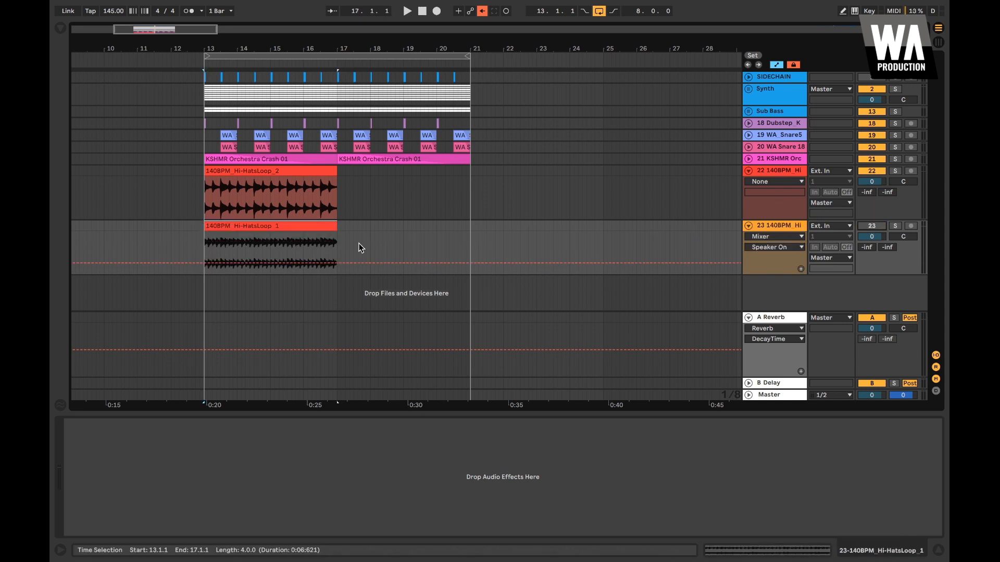
# Play the drop from bar 13 and set the 140BPM_Hi-HatsLoop_2 track's volume to -11.0 dB, then return the insert marker to 12.4.1
pyautogui.scroll(3, 245, 208)
pyautogui.click(168, 198)
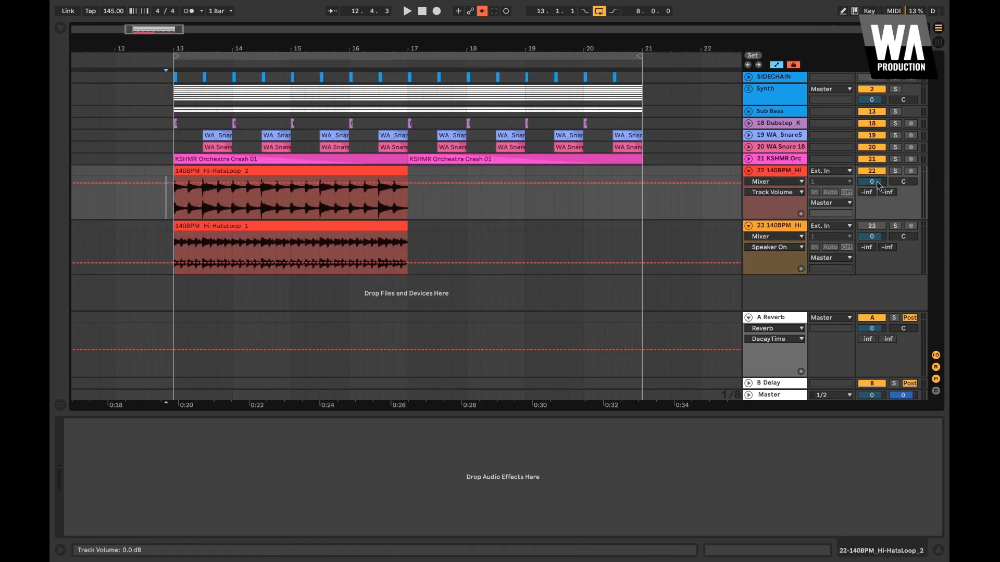
pyautogui.hscroll(-4, 273, 209)
pyautogui.click(265, 176)
pyautogui.press('space')
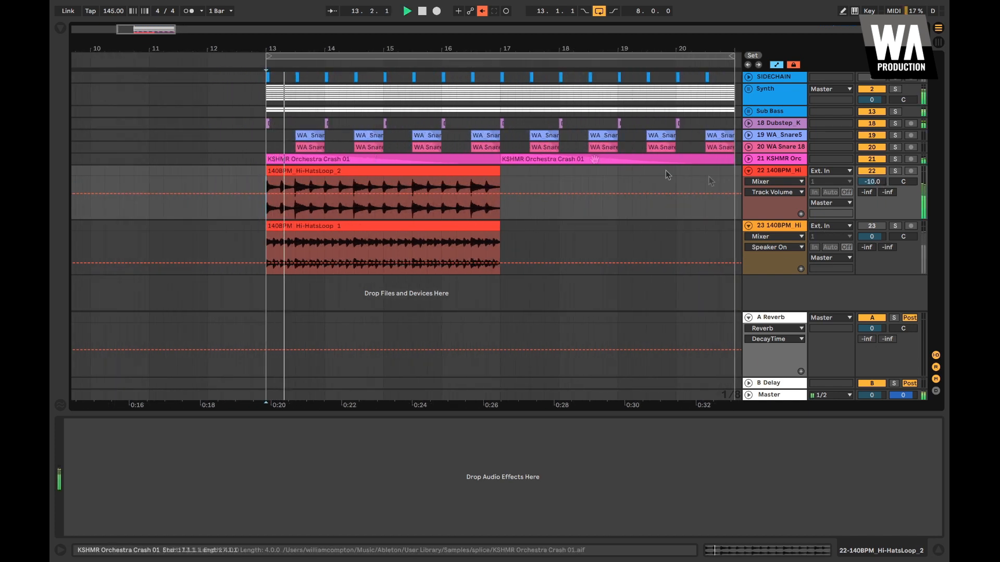
pyautogui.click(870, 177)
pyautogui.write('-12')
pyautogui.press('Return')
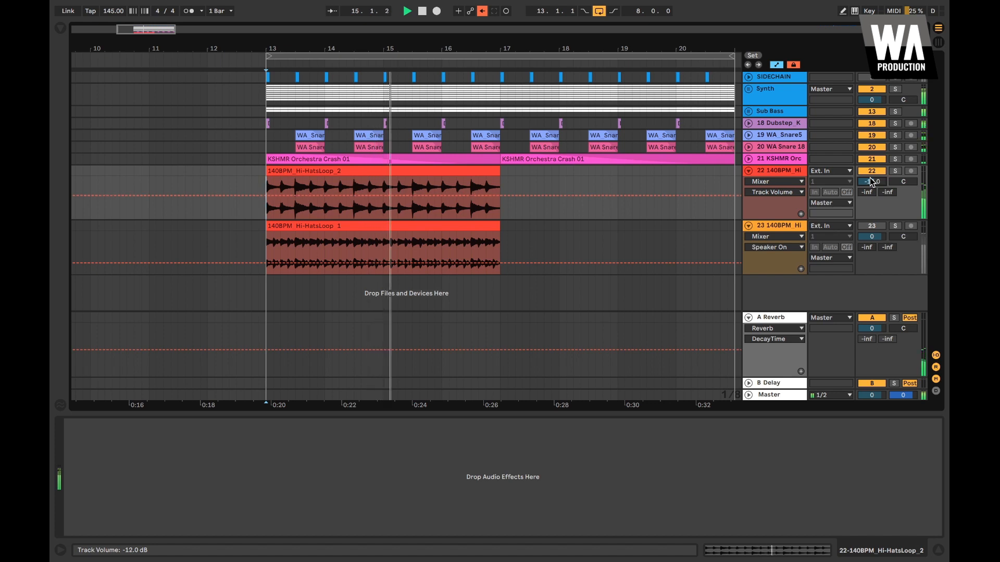
pyautogui.write('-11')
pyautogui.press('Return')
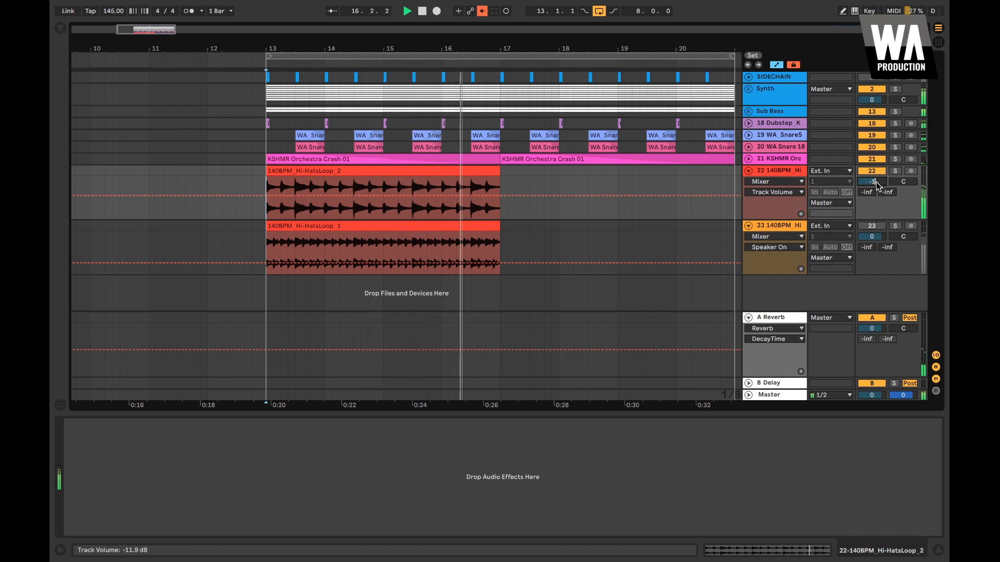
pyautogui.press('space')
pyautogui.click(251, 171)
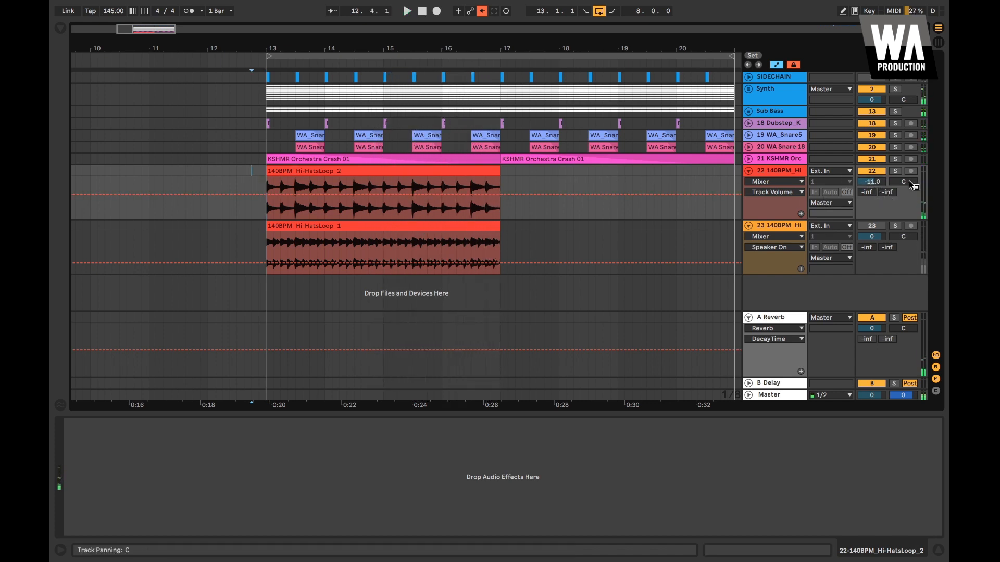
# Search the audio effects for eq and add EQ Eight to the 140BPM_Hi-HatsLoop_2 track
pyautogui.rightClick(907, 182)
pyautogui.click(579, 214)
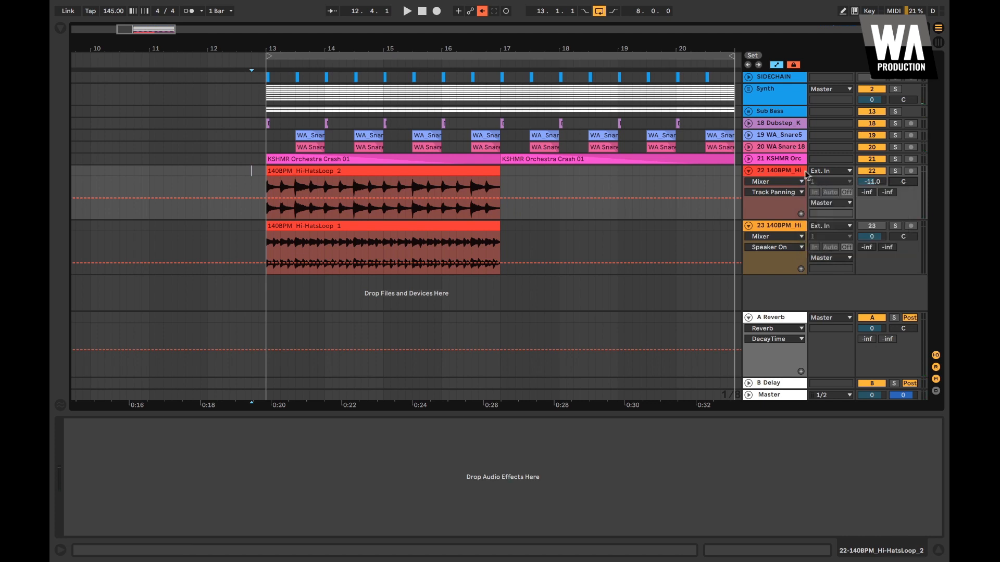
pyautogui.click(60, 29)
pyautogui.press('super+f')
pyautogui.press('BackSpace')
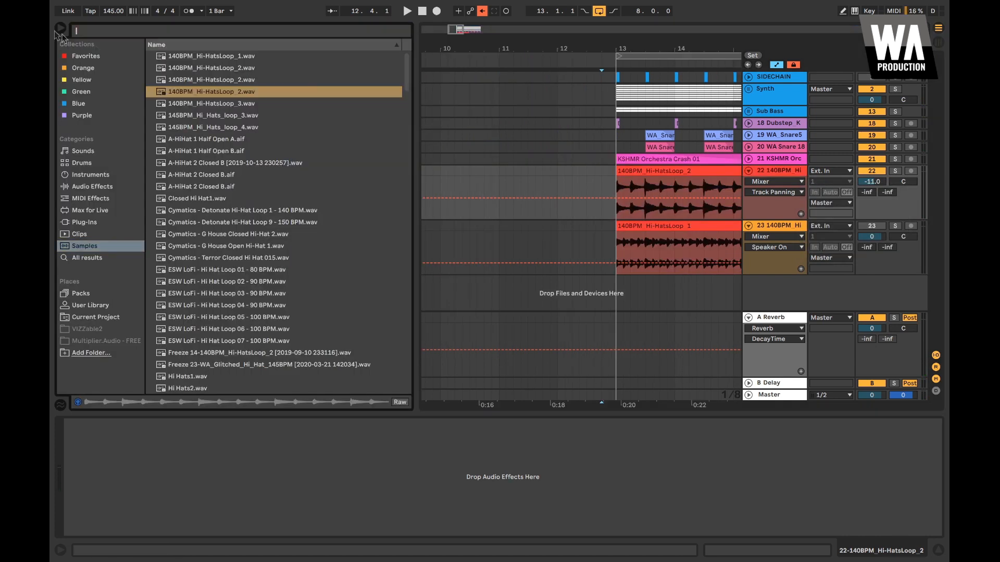
pyautogui.write('eq')
pyautogui.click(108, 189)
pyautogui.moveTo(199, 79); pyautogui.dragTo(154, 469)
# Set band 1 of the hi-hat track's EQ Eight to a low-cut filter at 400 Hz
pyautogui.click(107, 528)
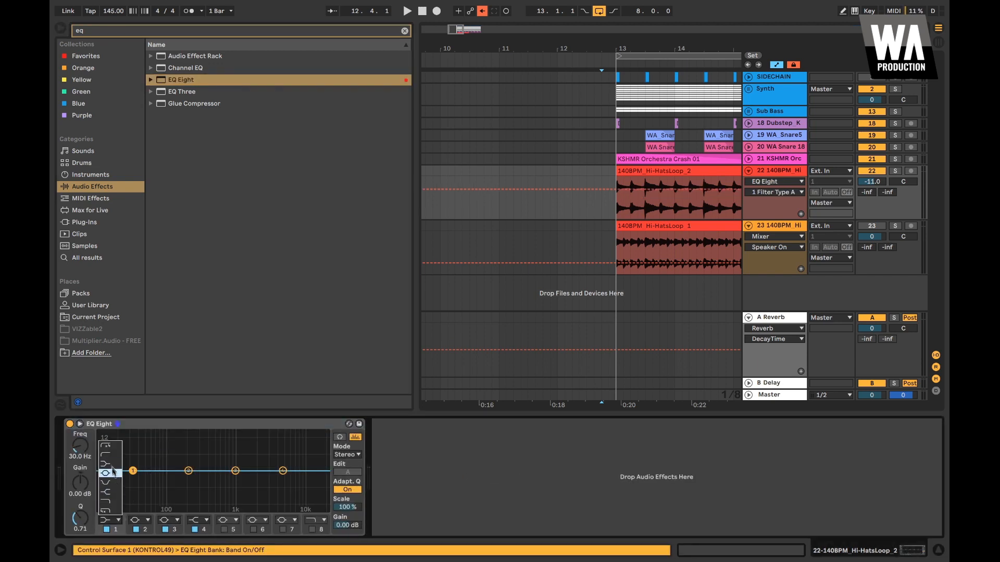
pyautogui.click(79, 456)
pyautogui.write('4')
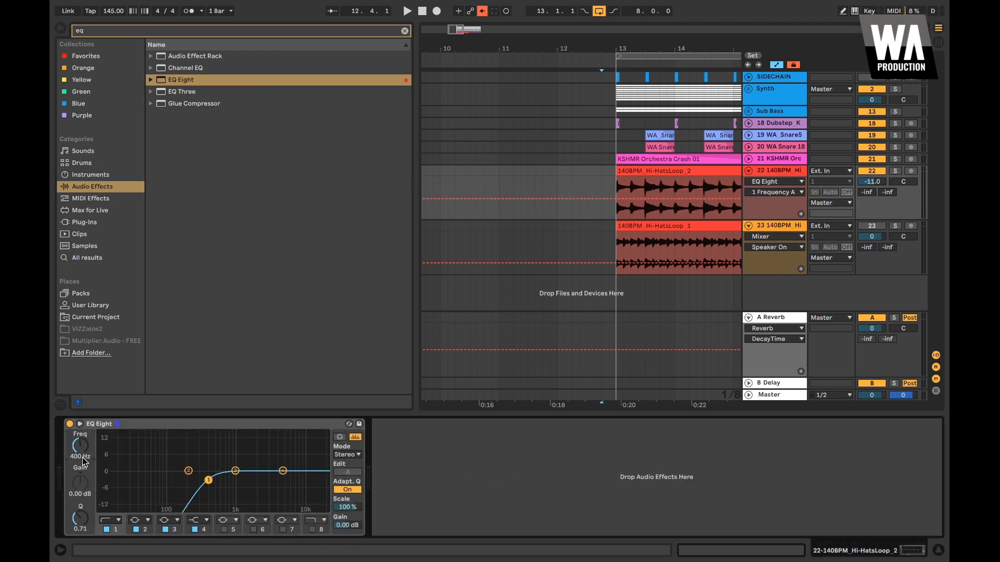
# Play the drop with the filtered hi-hats, hide the browser, then stop playback and select the 140BPM_Hi-HatsLoop_2 clip
pyautogui.hscroll(5, 616, 225)
pyautogui.scroll(-2, 618, 224)
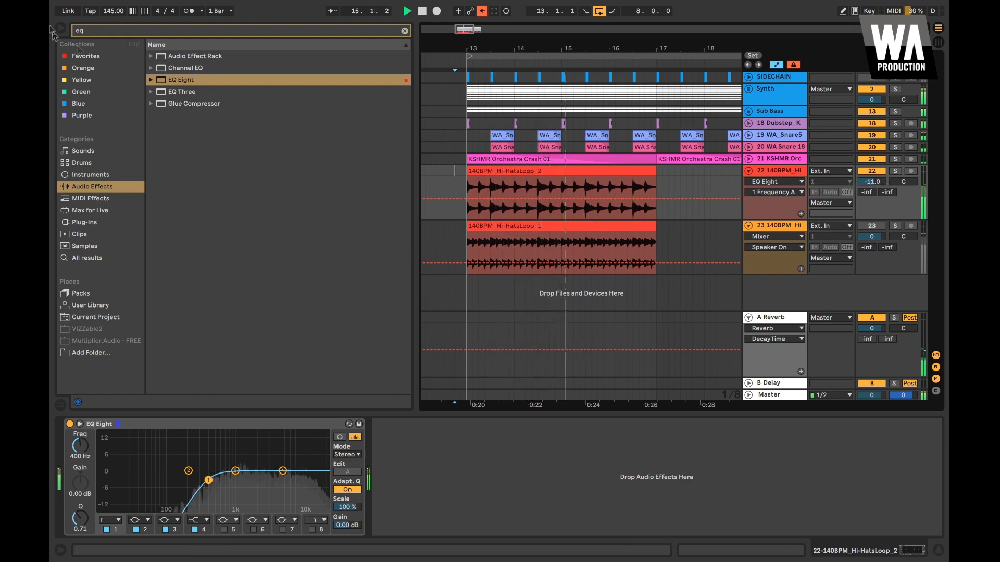
pyautogui.click(58, 30)
pyautogui.hscroll(-3, 207, 120)
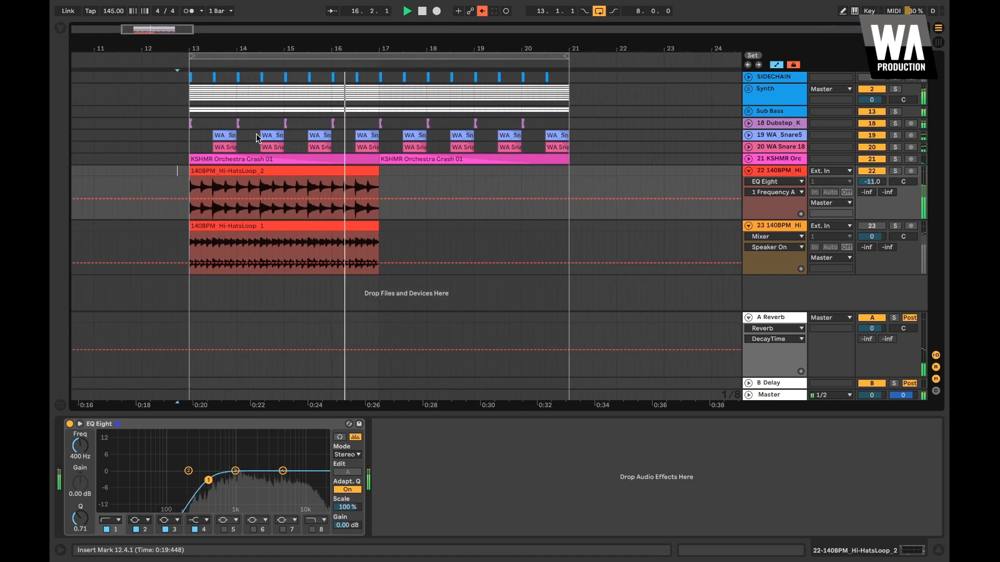
pyautogui.press('space')
pyautogui.click(370, 169)
pyautogui.hscroll(-2, 370, 169)
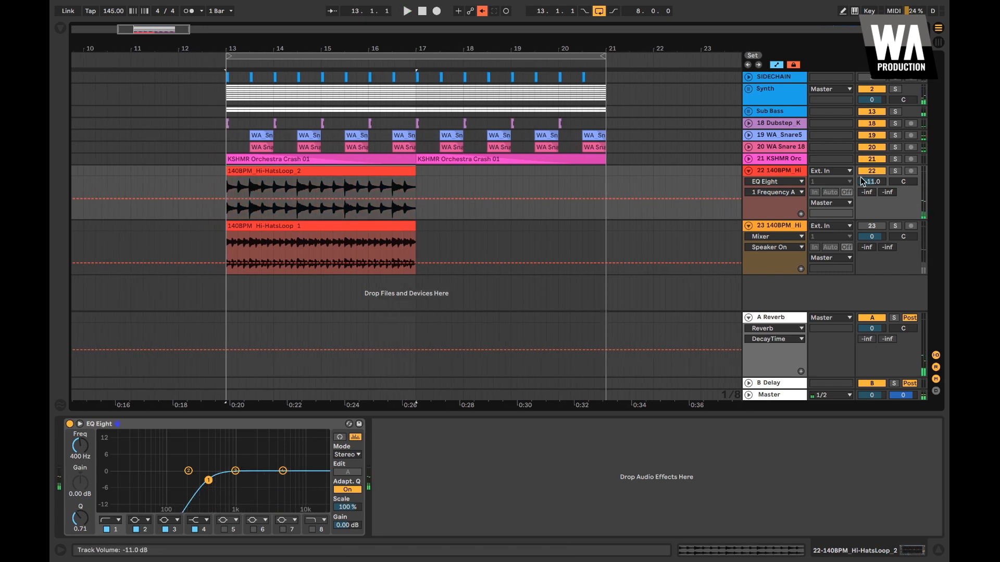
# Pan the 140BPM_Hi-HatsLoop_2 track to 50L, solo it and play it from bar 13
pyautogui.scroll(3, 280, 208)
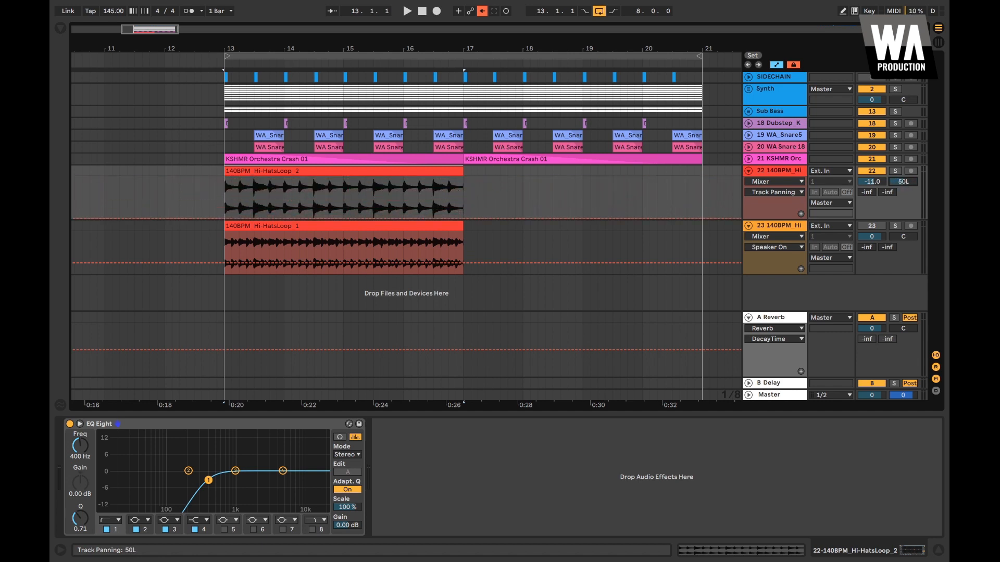
pyautogui.click(895, 172)
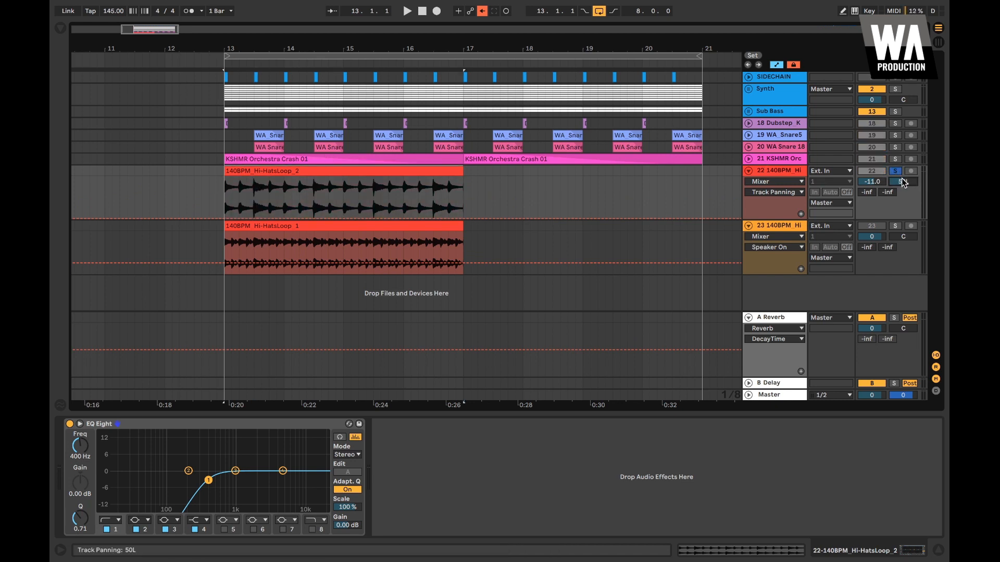
pyautogui.press('space')
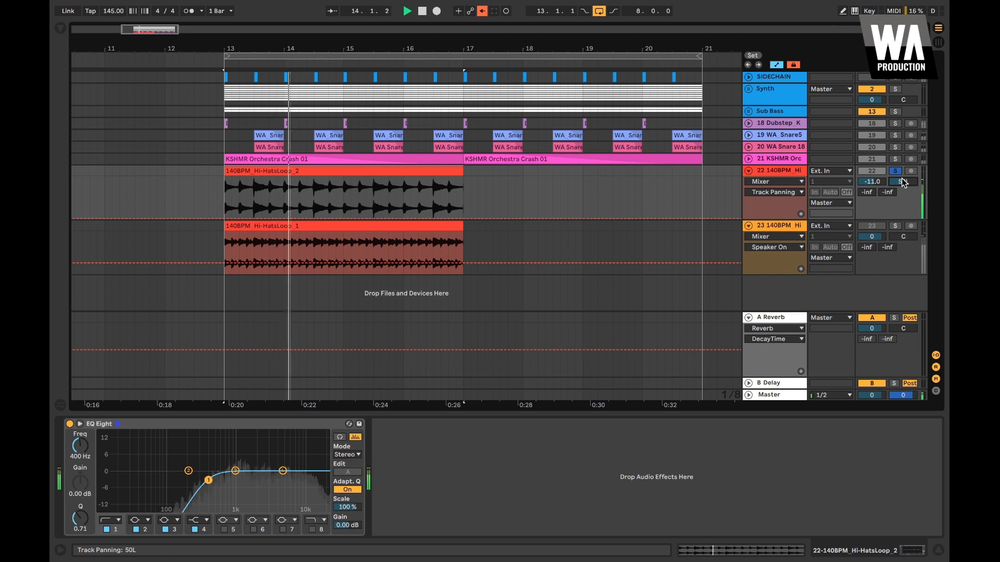
pyautogui.press('space')
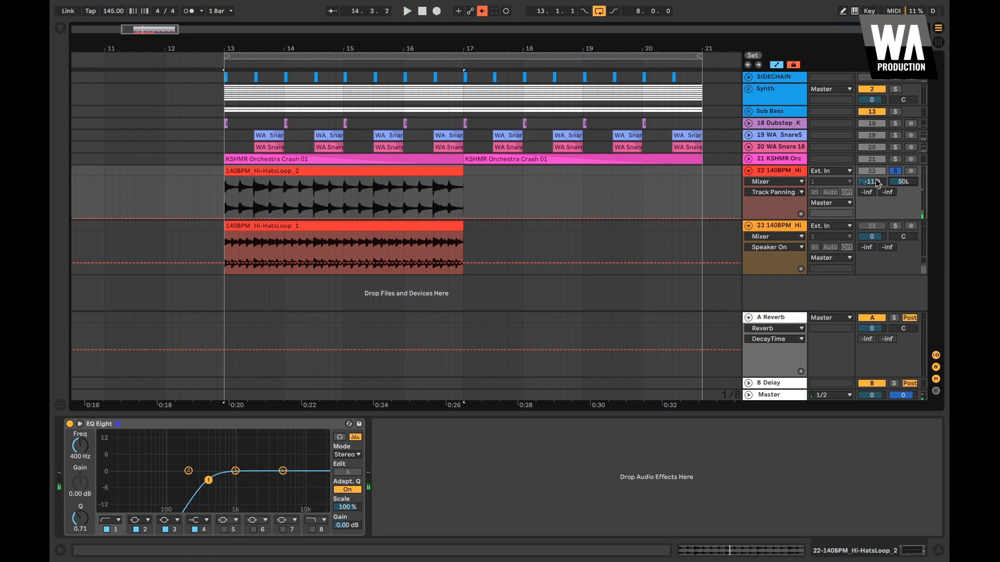
# Pan the soloed 140BPM_Hi-HatsLoop_2 track to 50R and then back to 50L, playing it at each setting
pyautogui.press('u')
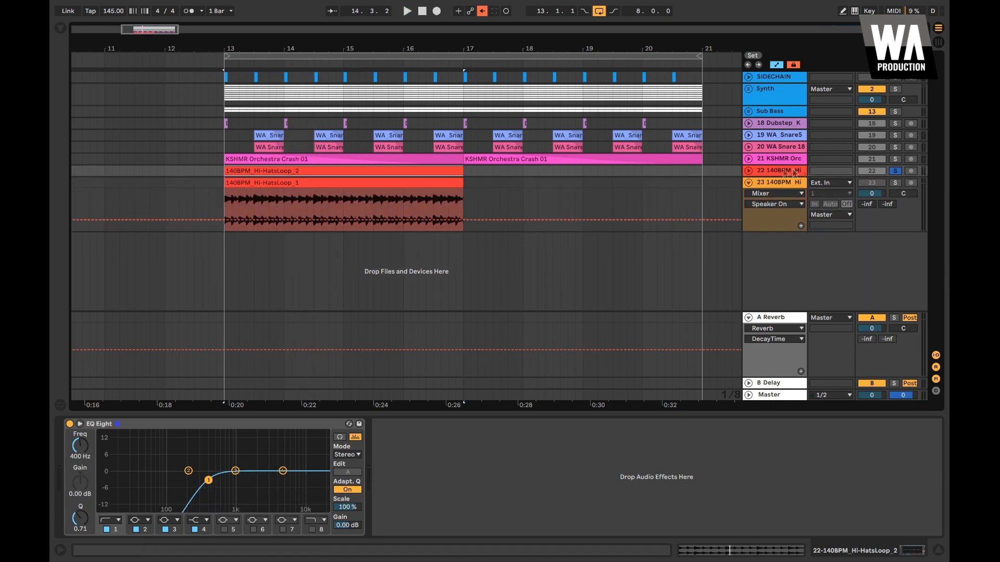
pyautogui.click(747, 172)
pyautogui.press('space')
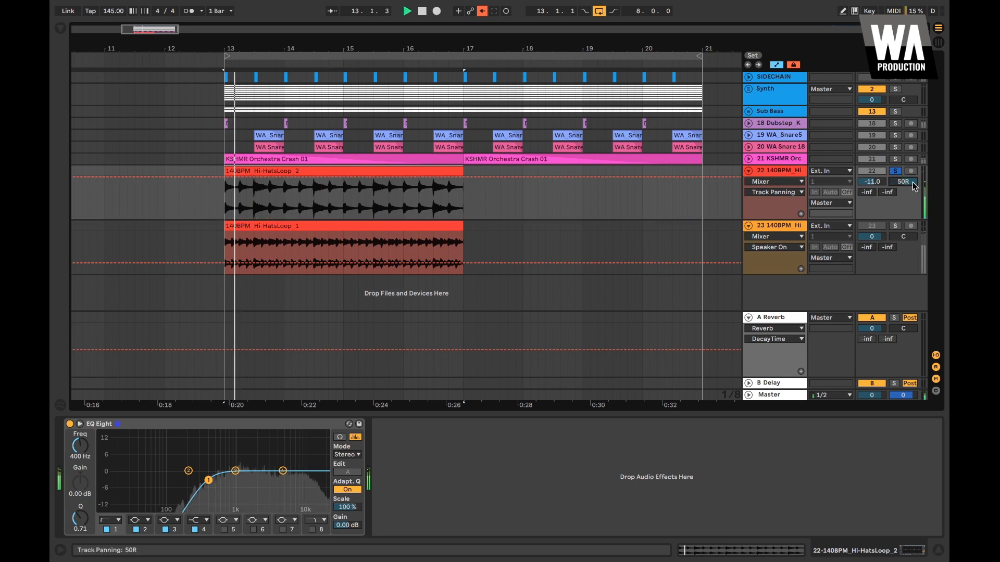
pyautogui.press('space')
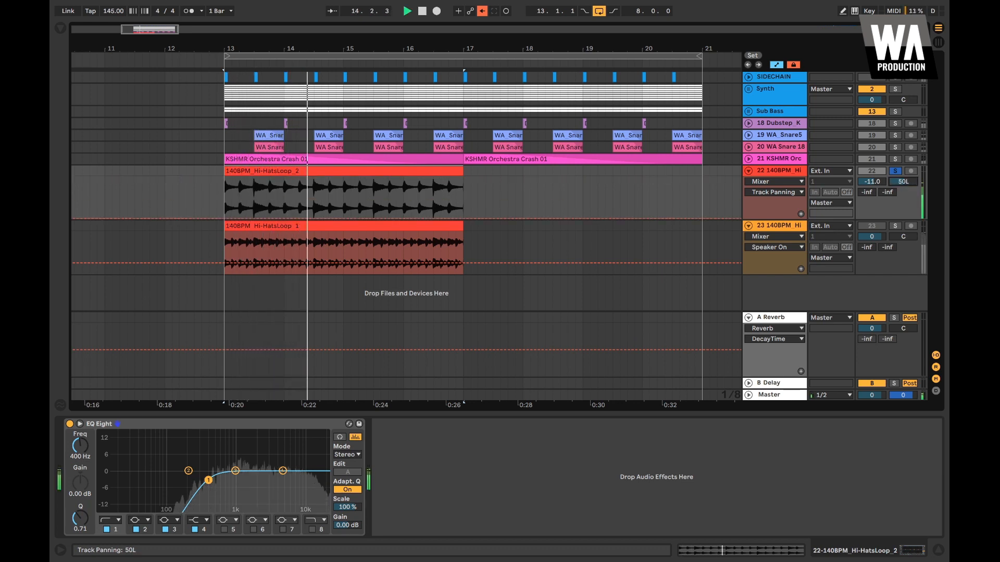
pyautogui.press('space')
# Pan the soloed 140BPM_Hi-HatsLoop_2 track to 50R again and play it twice from bar 13
pyautogui.moveTo(902, 182); pyautogui.dragTo(903, 130)
pyautogui.press('space')
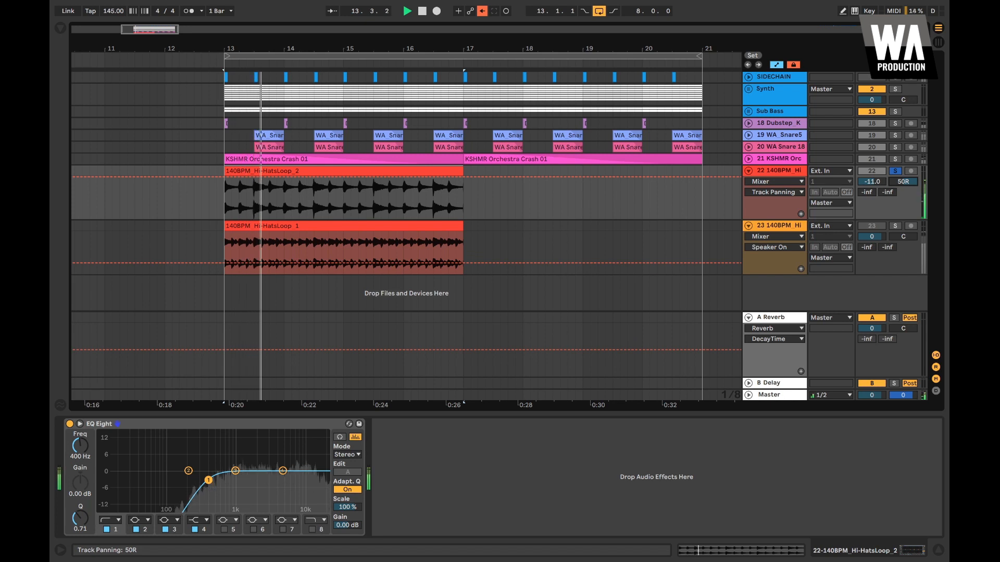
pyautogui.press('space')
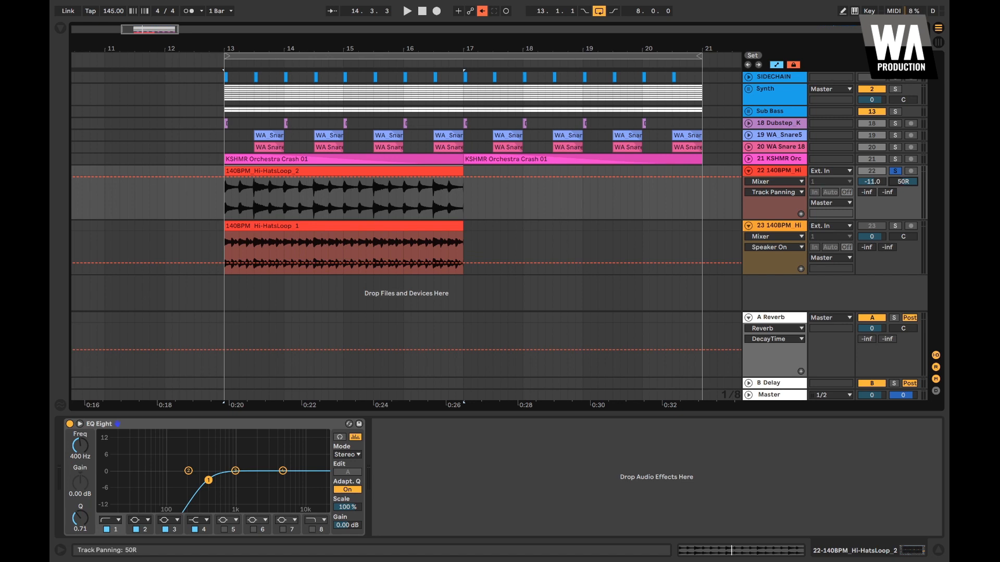
pyautogui.press('space')
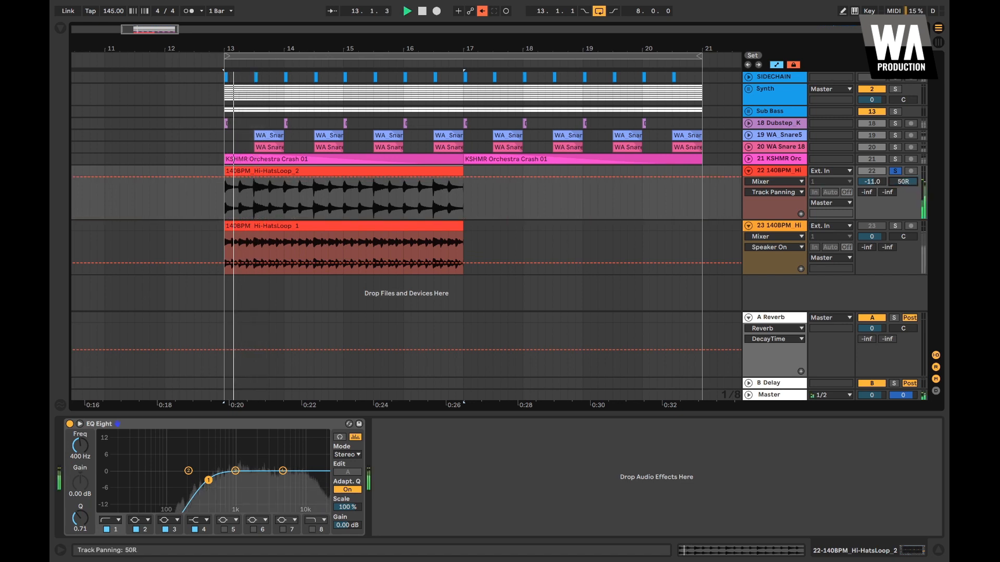
pyautogui.press('space')
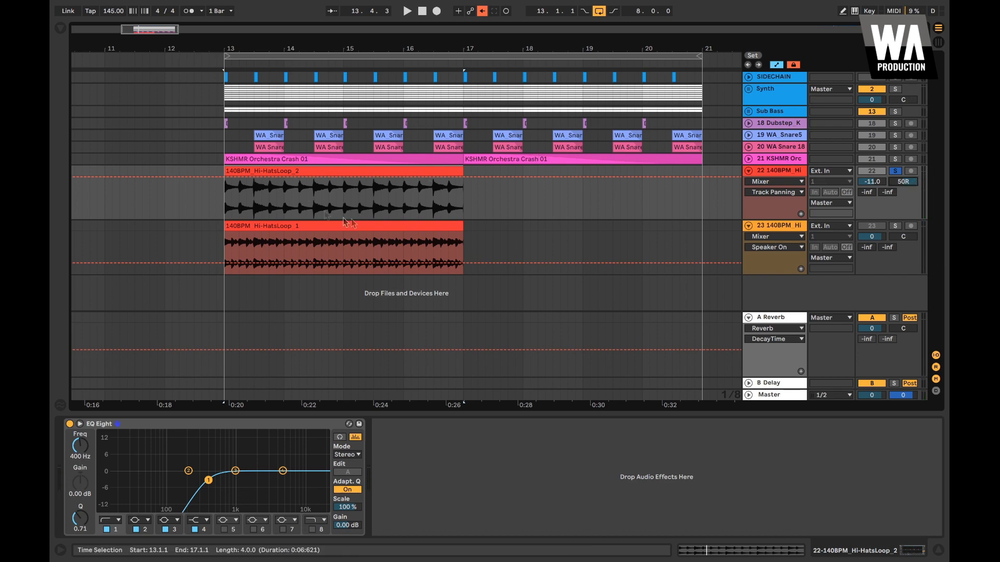
# Switch the 140BPM_Hi-HatsLoop_2 track to Split Stereo Pan Mode with the right channel at 27R, and unsolo it
pyautogui.scroll(3, 287, 207)
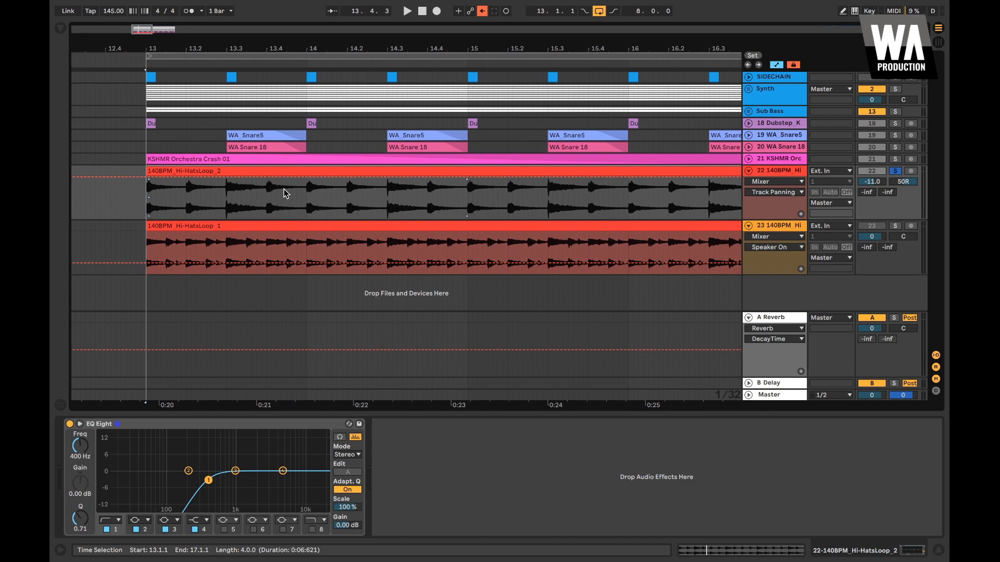
pyautogui.click(148, 191)
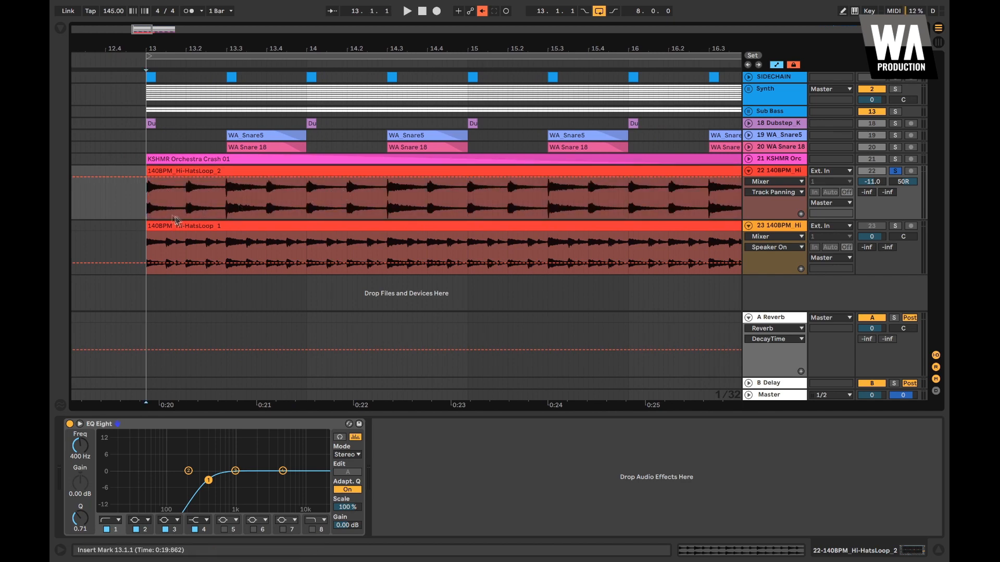
pyautogui.scroll(-3, 310, 201)
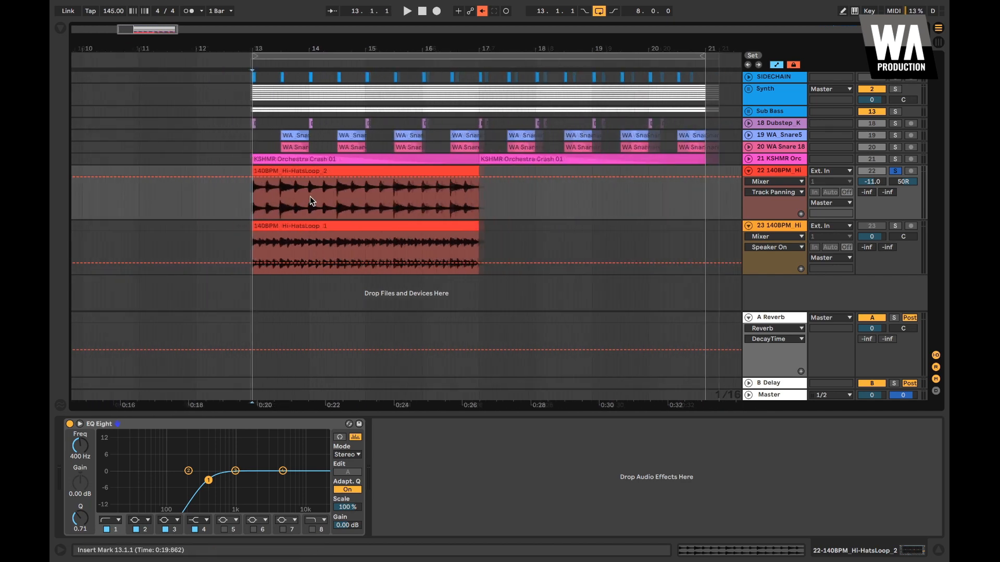
pyautogui.rightClick(902, 182)
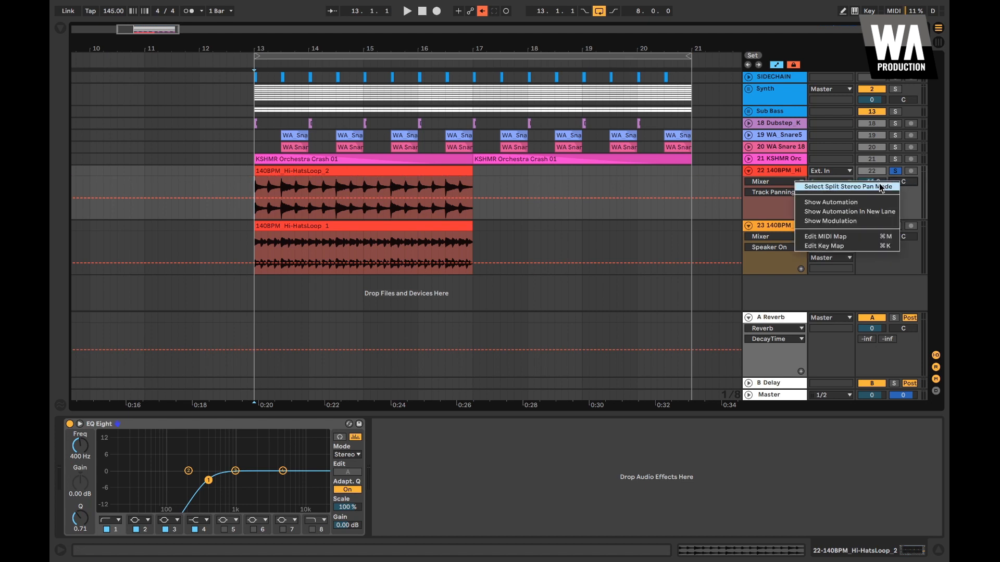
pyautogui.click(856, 189)
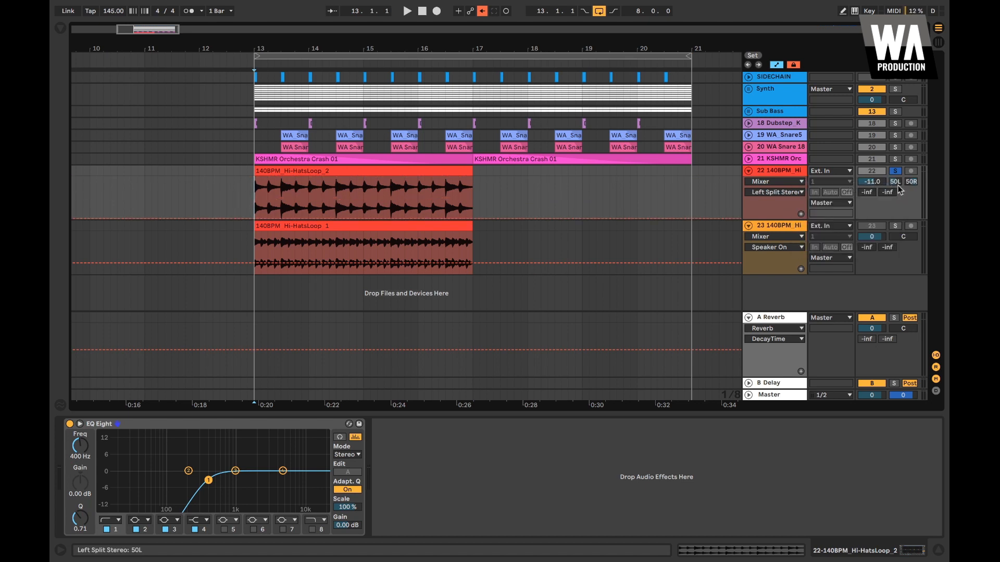
pyautogui.moveTo(910, 182); pyautogui.dragTo(911, 187)
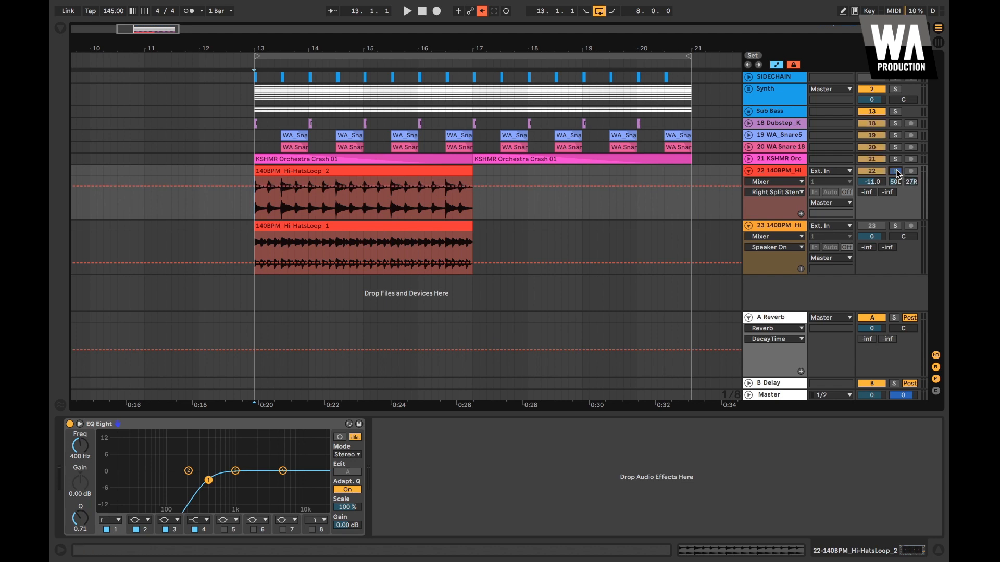
# Play the drop from bar 13 while setting the 140BPM_Hi-HatsLoop_2 track's volume to -11.5 dB and its right split stereo pan to 35R
pyautogui.click(249, 159)
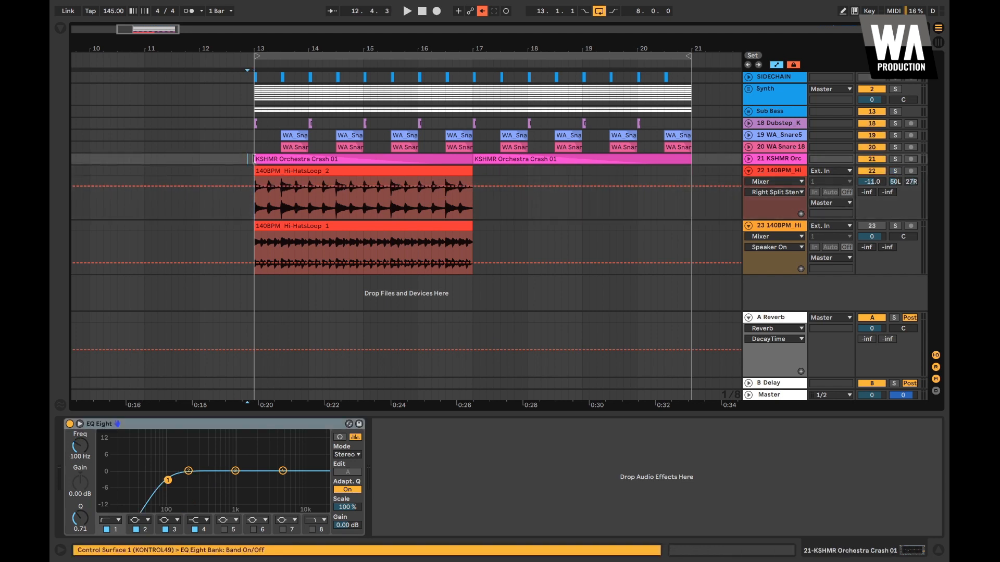
pyautogui.click(254, 172)
pyautogui.press('space')
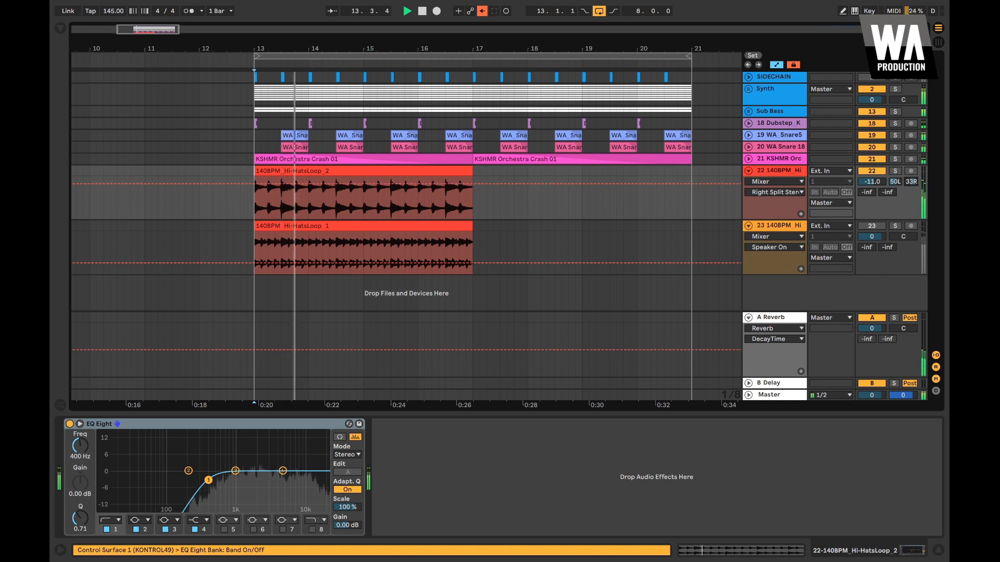
pyautogui.click(873, 182)
pyautogui.moveTo(874, 181)
pyautogui.mouseDown()
pyautogui.moveTo(911, 184)
pyautogui.moveTo(874, 181)
pyautogui.mouseUp()
pyautogui.press('space')
pyautogui.press('space')
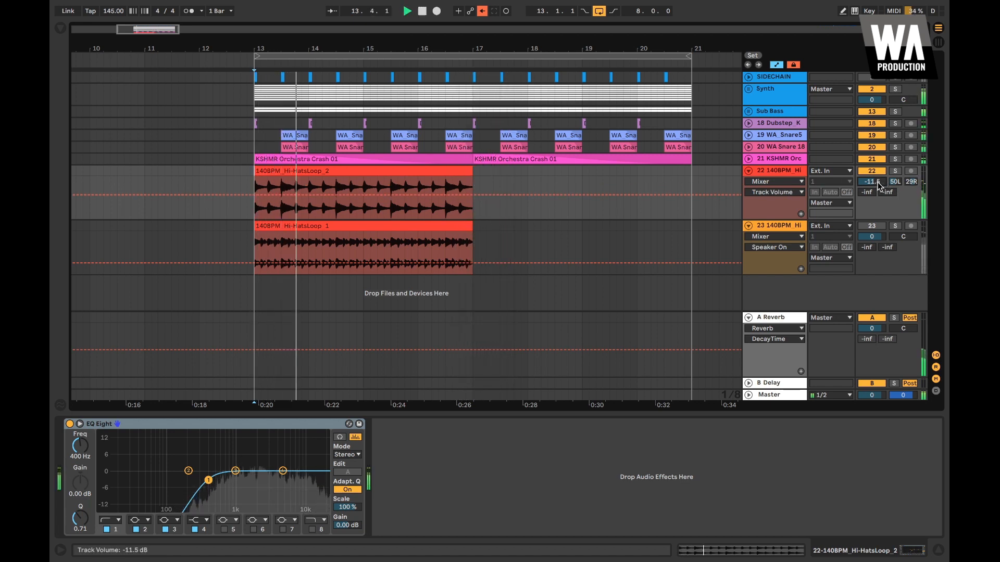
pyautogui.moveTo(911, 182); pyautogui.dragTo(911, 178)
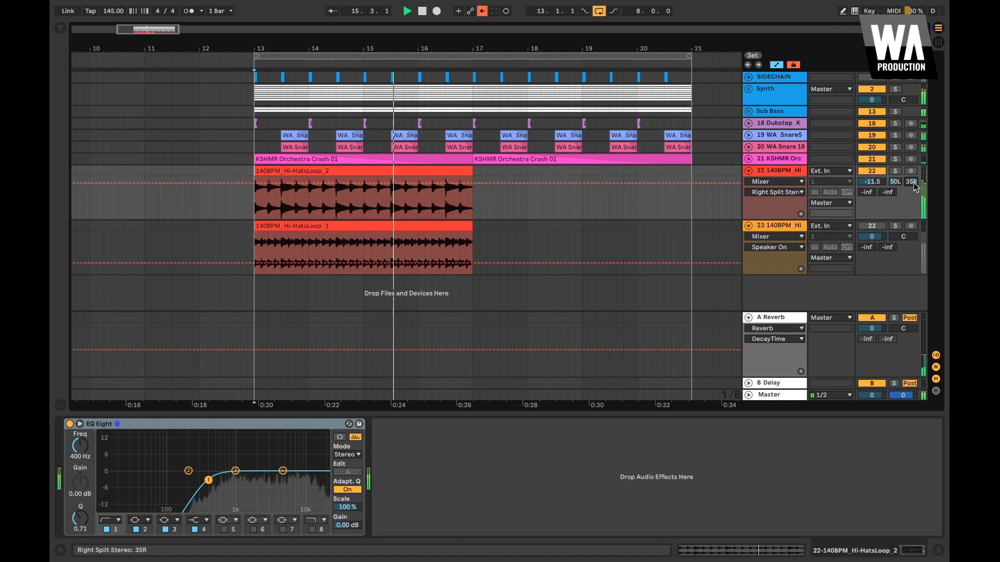
pyautogui.click(434, 172)
pyautogui.press('space')
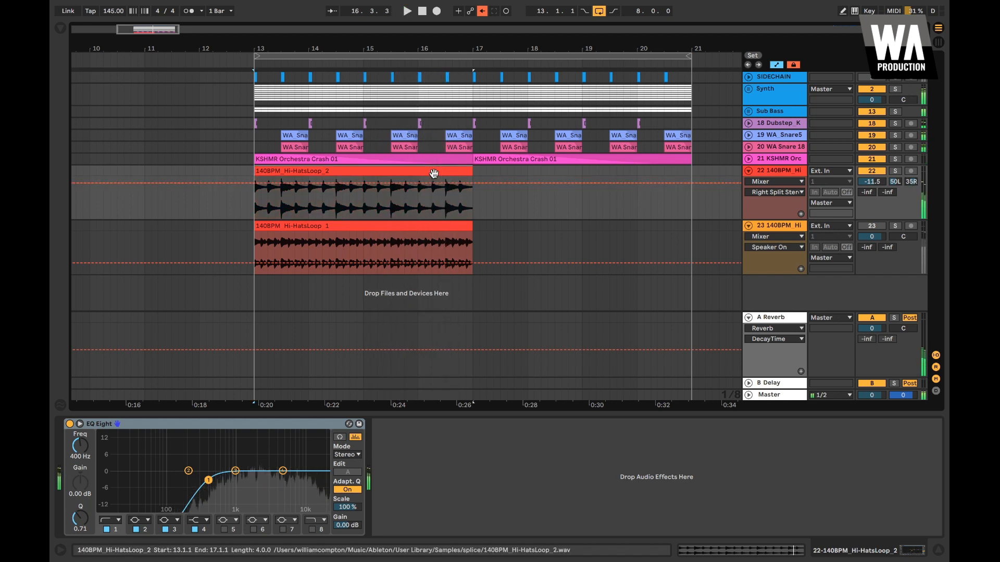
# Copy the EQ Eight from the 140BPM_Hi-HatsLoop_2 track onto the 140BPM_Hi-HatsLoop_1 track
pyautogui.click(405, 226)
pyautogui.click(789, 174)
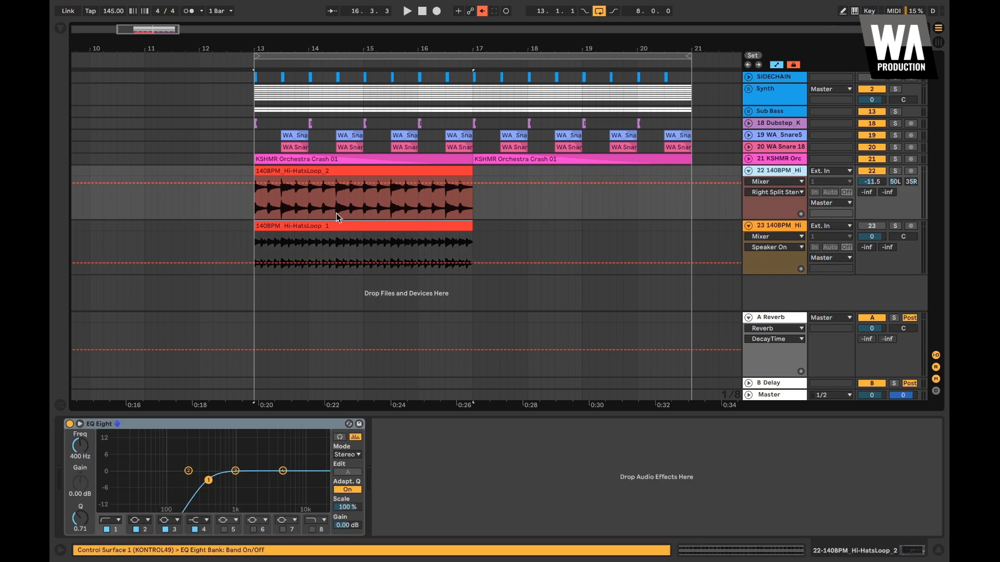
pyautogui.click(778, 233)
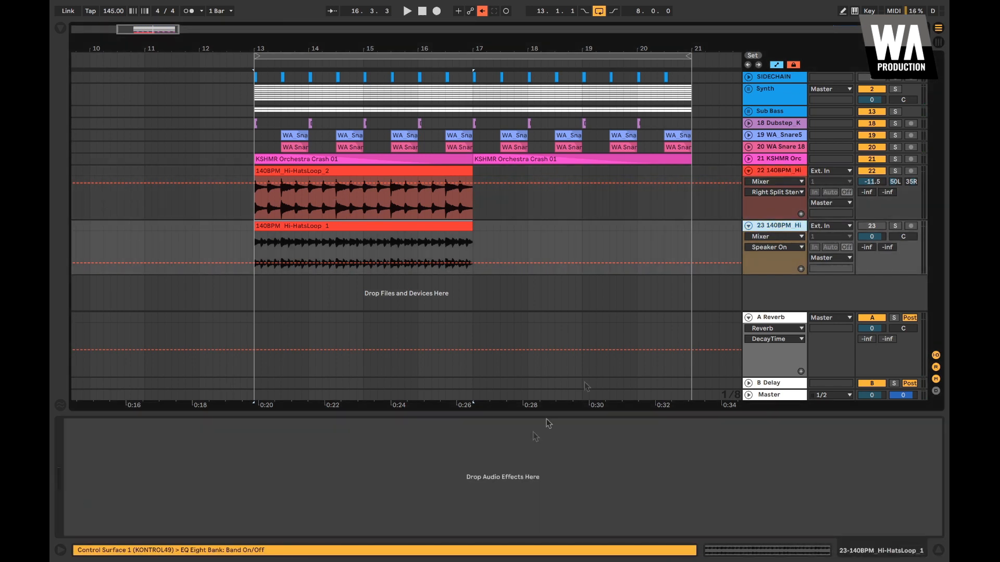
pyautogui.press('super+v')
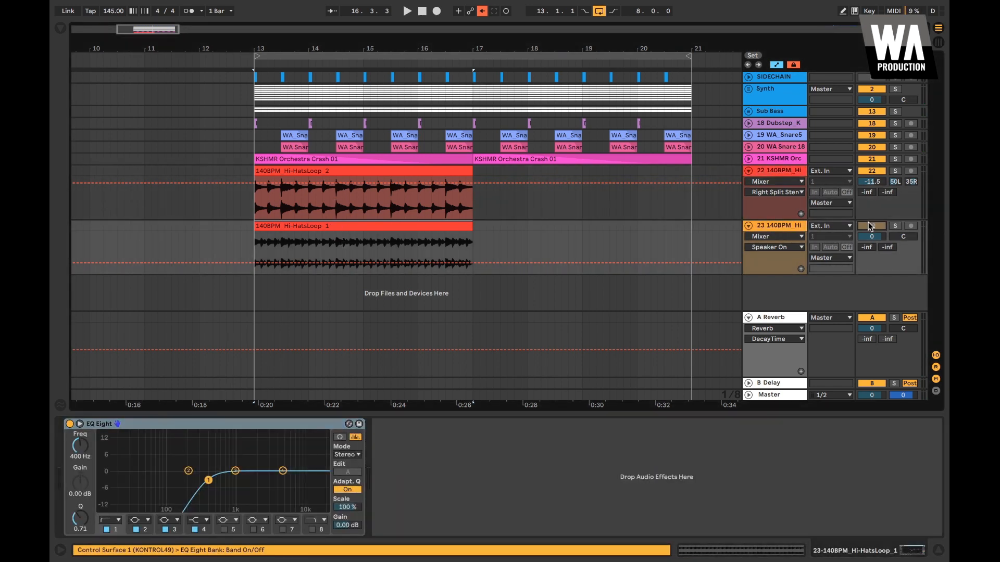
# Activate the 140BPM_Hi-HatsLoop_1 track at -9.8 dB with split stereo panning of 50L and 21R, and play the drop
pyautogui.moveTo(871, 237); pyautogui.dragTo(871, 243)
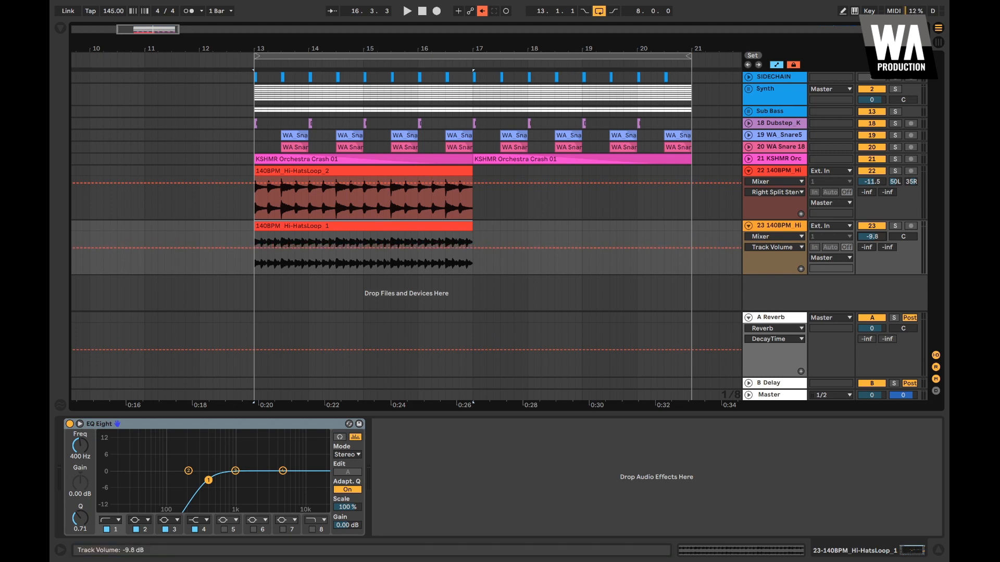
pyautogui.rightClick(896, 239)
pyautogui.click(887, 243)
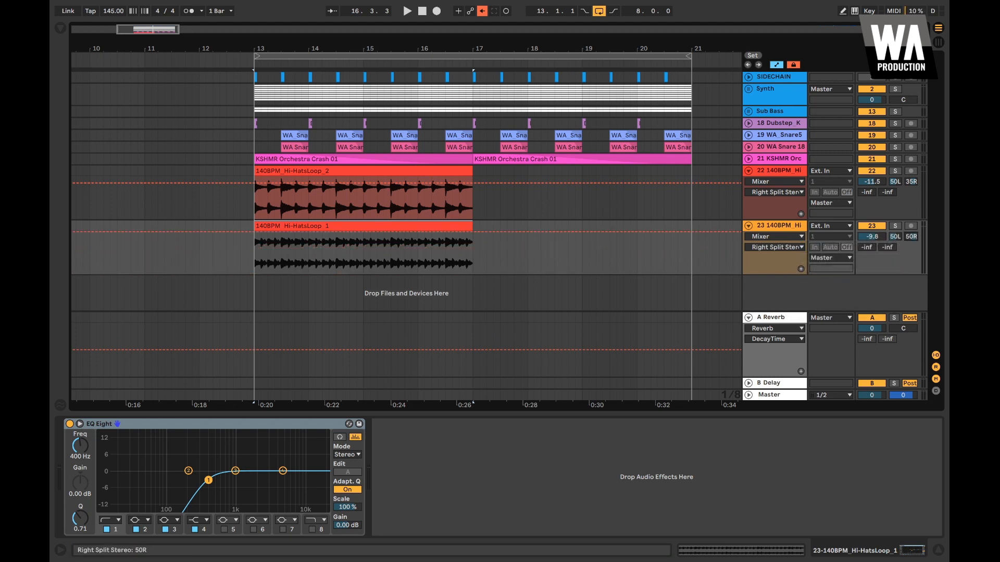
pyautogui.moveTo(911, 237); pyautogui.dragTo(911, 239)
pyautogui.press('space')
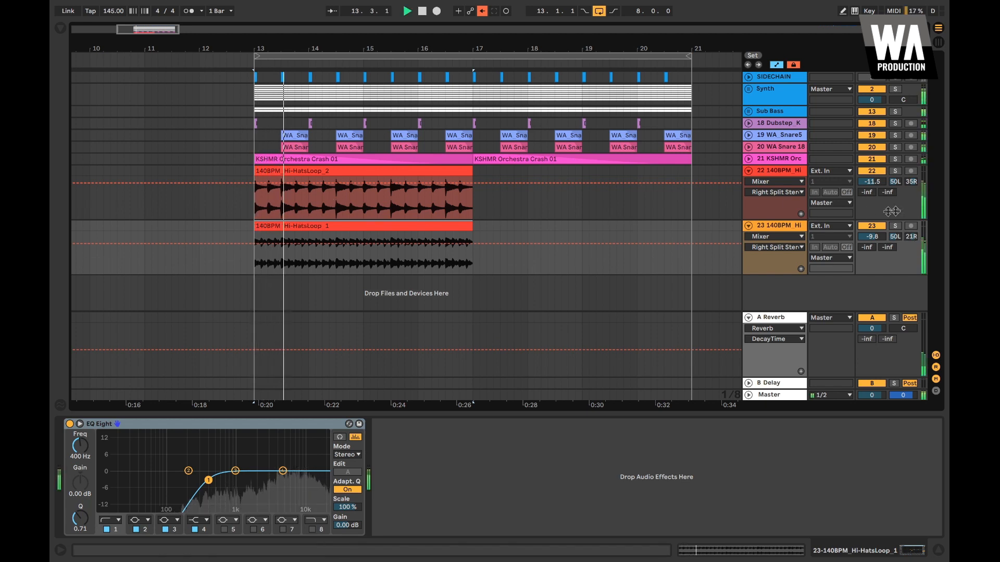
# Lower the 140BPM_Hi-HatsLoop_1 track to -14.0 dB and extend both hi-hat loop clips to the start of bar 21
pyautogui.moveTo(872, 237); pyautogui.dragTo(871, 249)
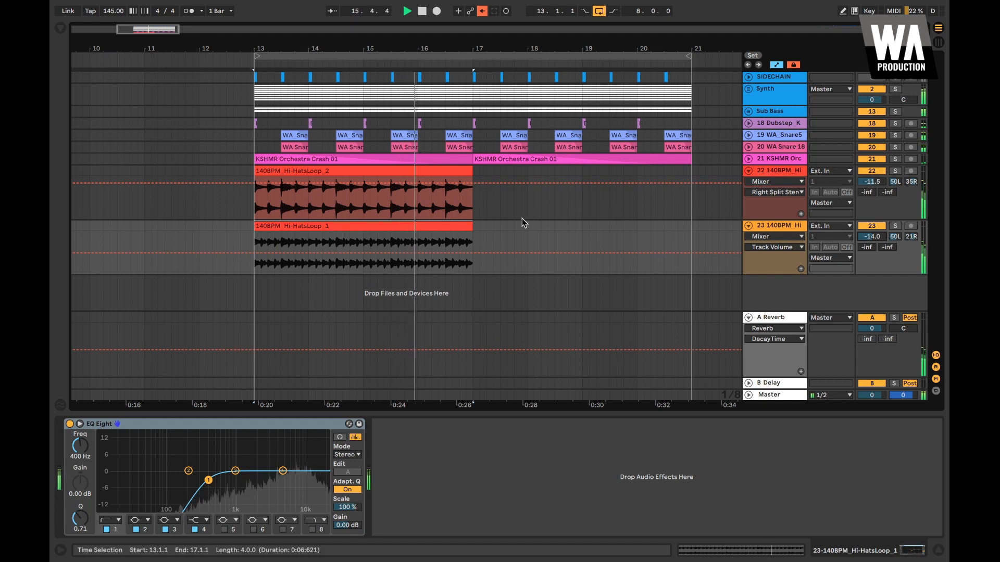
pyautogui.moveTo(472, 225); pyautogui.dragTo(686, 225)
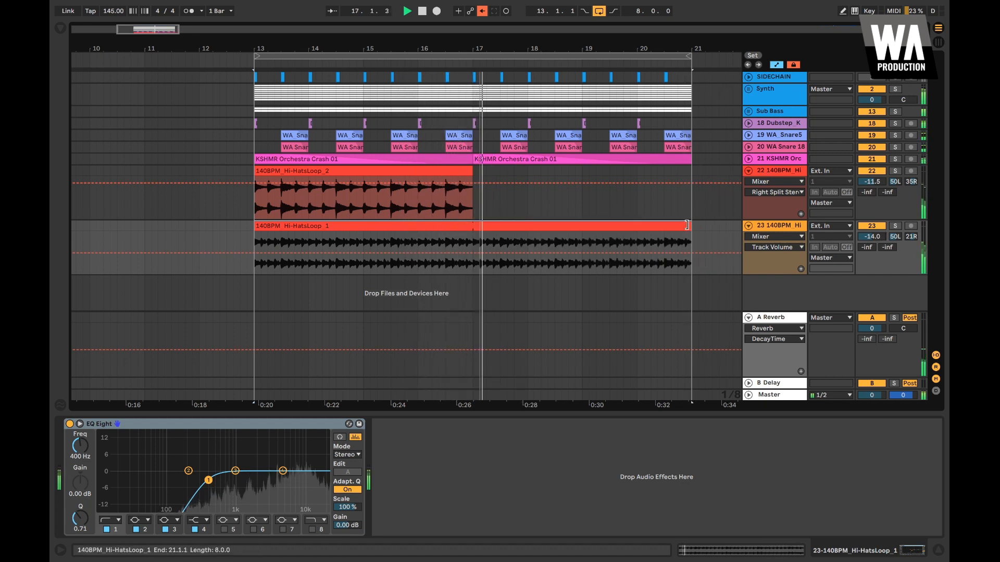
pyautogui.moveTo(474, 171); pyautogui.dragTo(690, 165)
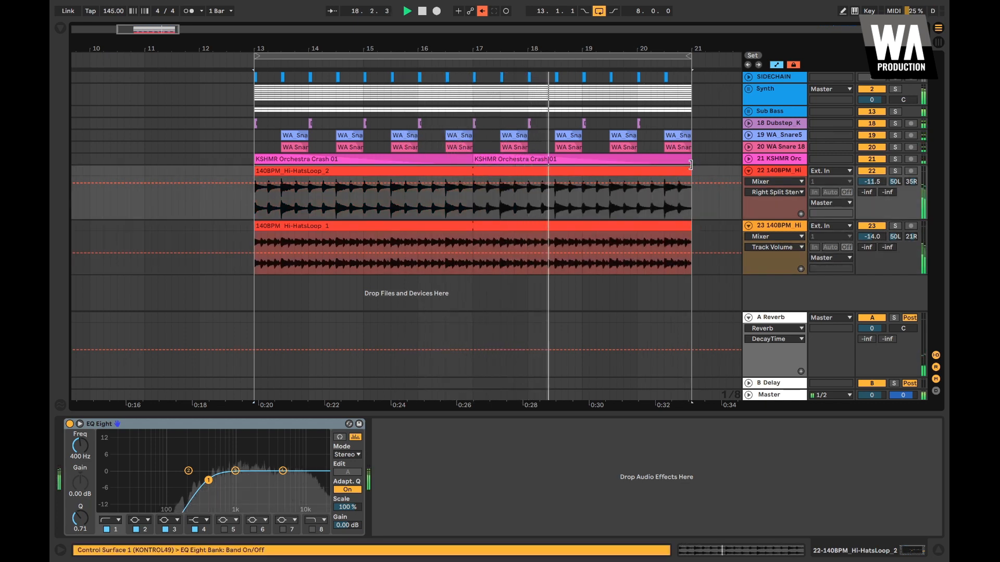
# Set the 140BPM_Hi-HatsLoop_1 track's volume to -13 dB while playing the drop from just before bar 13
pyautogui.click(248, 135)
pyautogui.press('space')
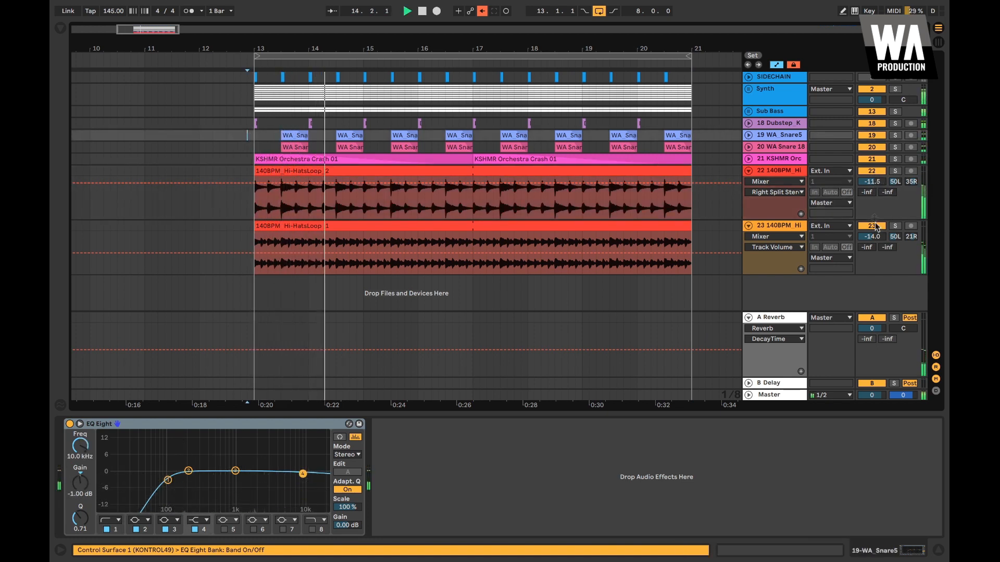
pyautogui.press('space')
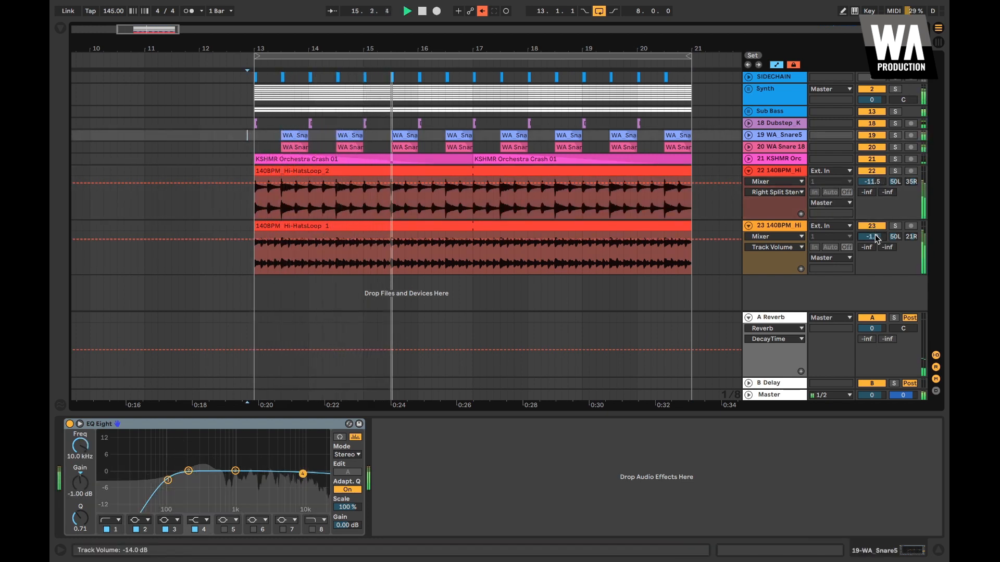
pyautogui.click(875, 236)
pyautogui.write('-13')
pyautogui.press('Return')
pyautogui.press('space')
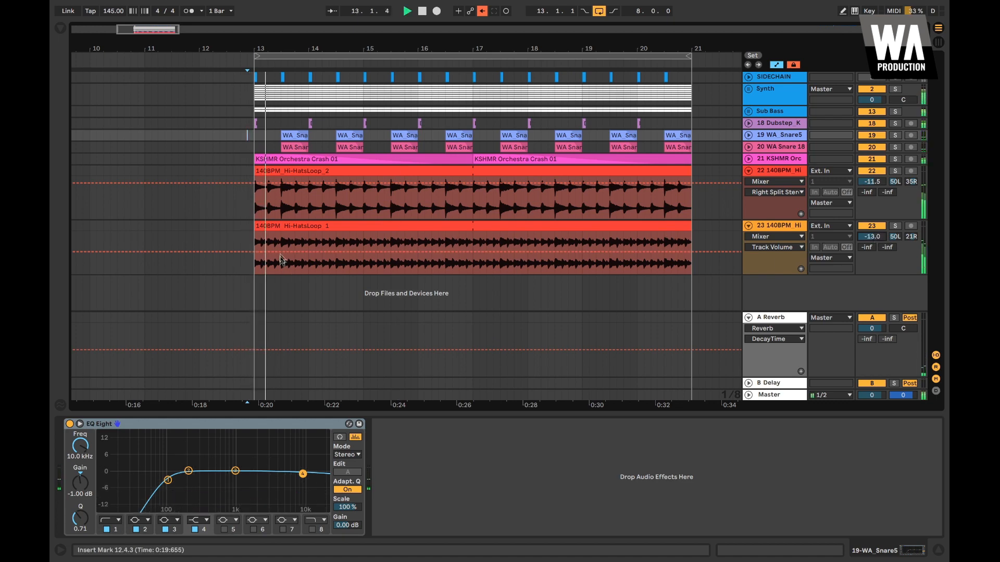
# Fold the two hi-hat loop tracks in the arrangement
pyautogui.click(748, 171)
pyautogui.click(749, 183)
pyautogui.hscroll(2, 598, 179)
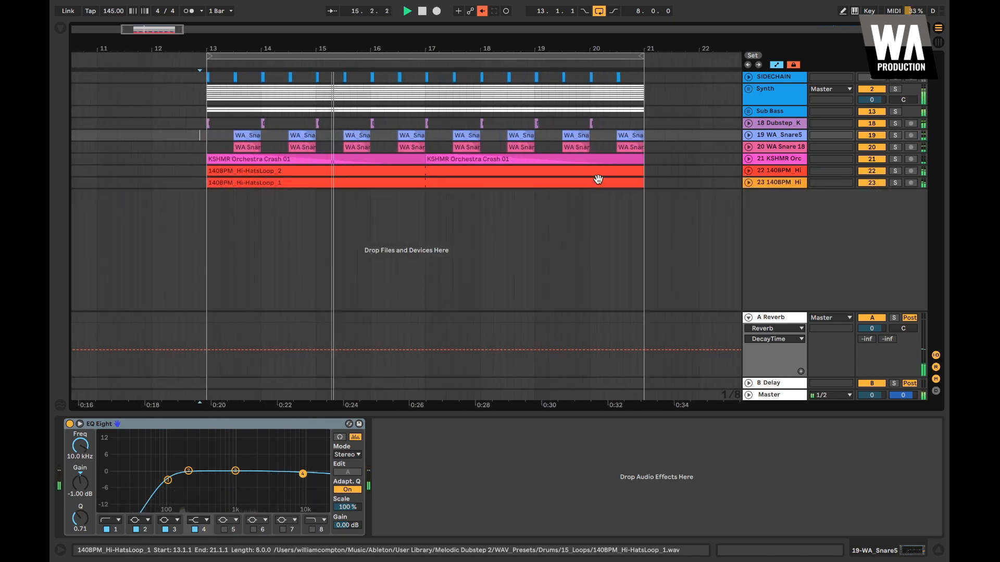
# Listen to the drop, stop playback, and go through the devices on the kick, snare, crash and hi-hat tracks
pyautogui.click(762, 135)
pyautogui.hscroll(-1, 560, 154)
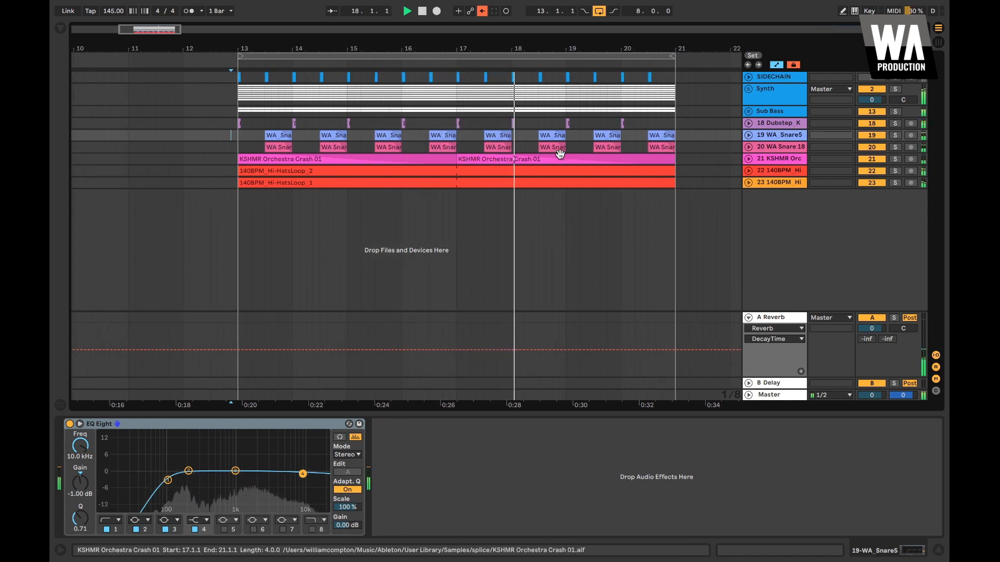
pyautogui.press('space')
pyautogui.click(762, 183)
pyautogui.click(759, 127)
pyautogui.click(762, 138)
pyautogui.click(761, 149)
pyautogui.click(760, 163)
pyautogui.click(763, 169)
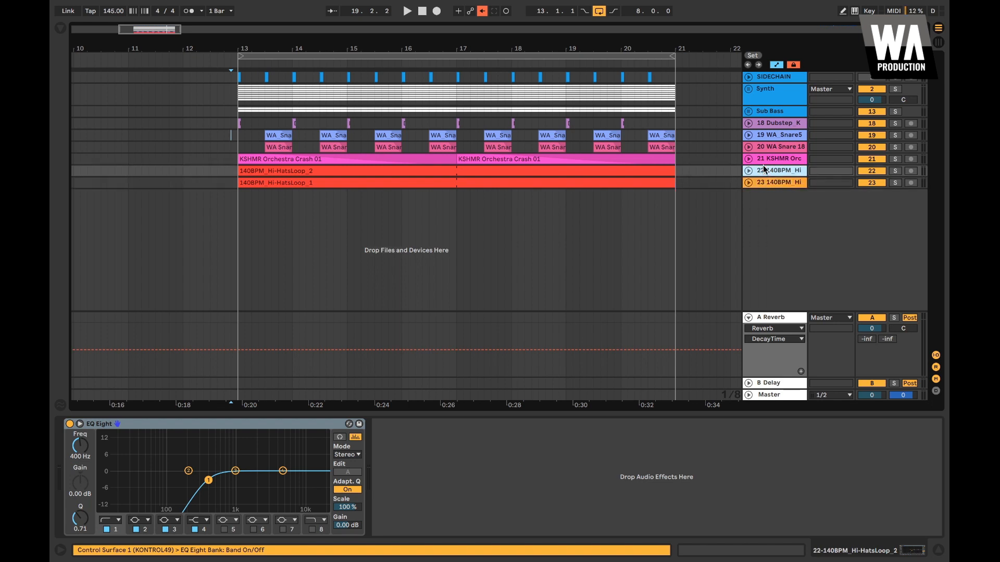
pyautogui.moveTo(675, 183); pyautogui.dragTo(272, 145)
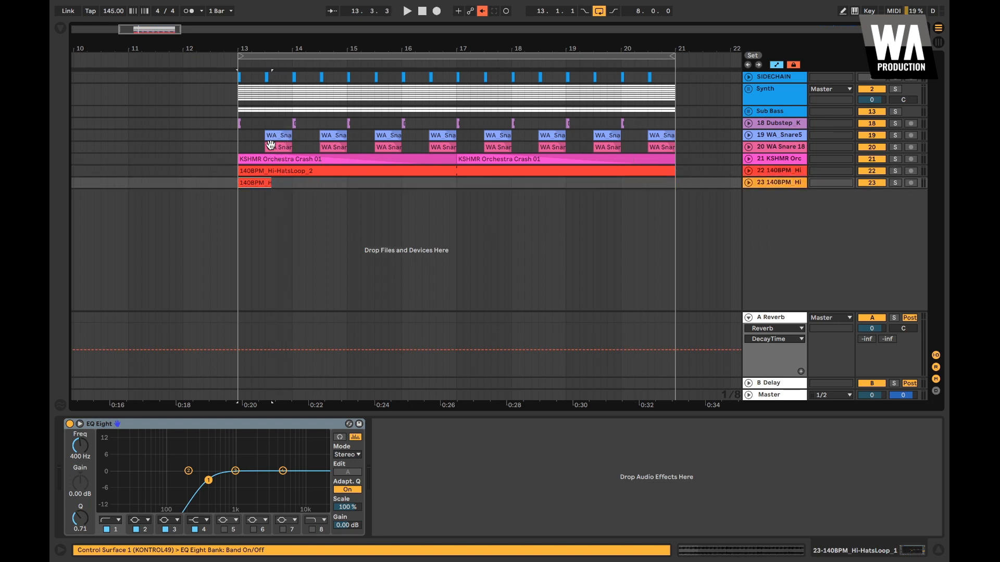
pyautogui.press('super+z')
pyautogui.moveTo(677, 183); pyautogui.dragTo(239, 123)
# Insert an audio track below the 140BPM_Hi-HatsLoop_1 track and search the browser's samples for "ride"
pyautogui.click(777, 183)
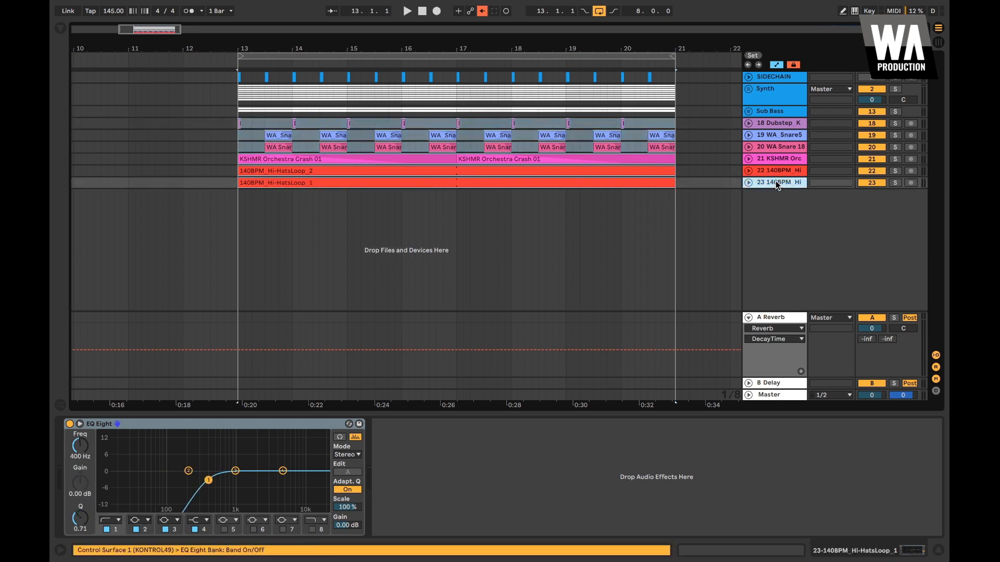
pyautogui.press('super+t')
pyautogui.click(60, 28)
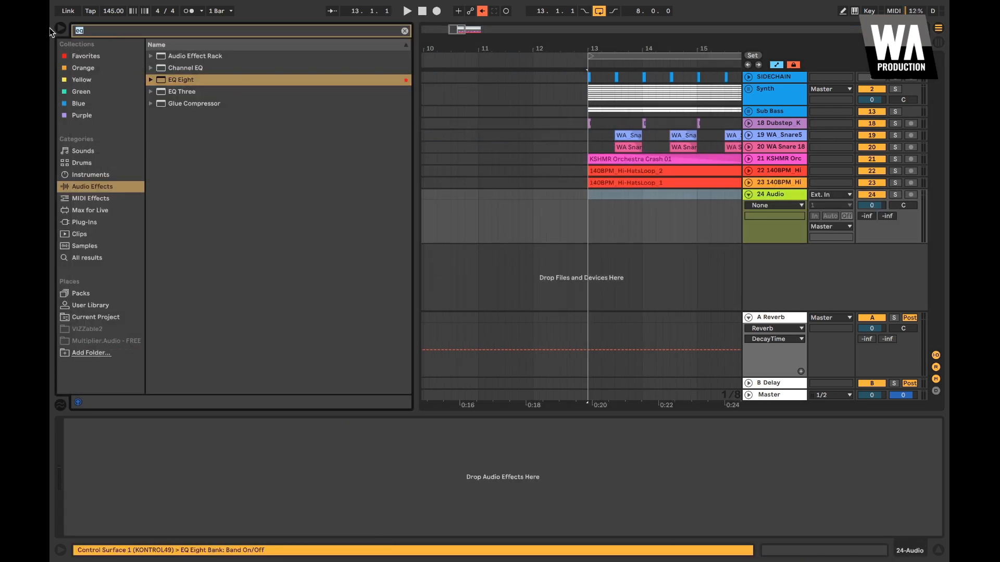
pyautogui.press('super+f')
pyautogui.write('ride')
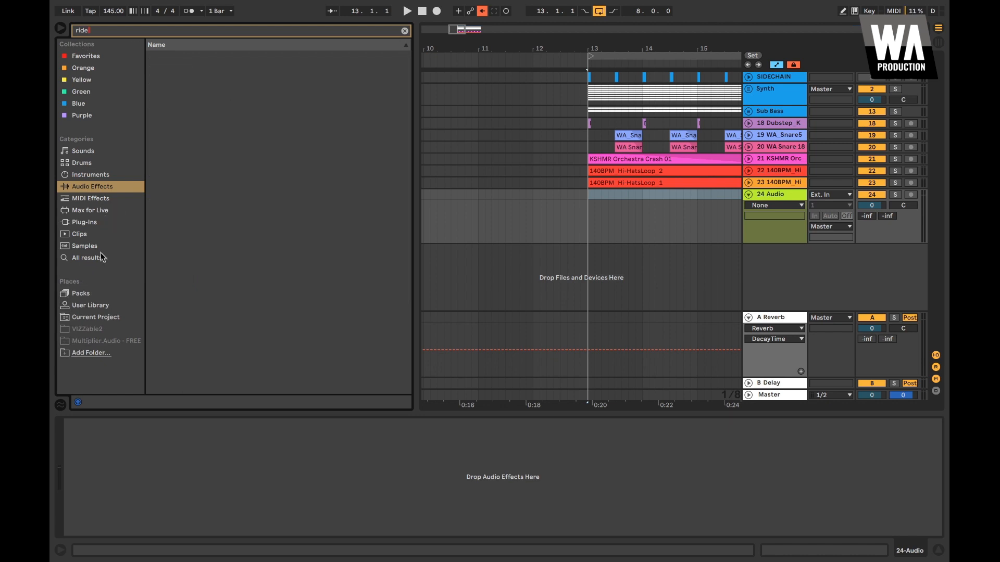
pyautogui.click(101, 246)
# Audition the ride cymbal samples, including WA_Ride1.wav, Ride_2.wav, Ride-707.aif and Ride-909.aif
pyautogui.click(183, 56)
pyautogui.click(197, 68)
pyautogui.click(216, 163)
pyautogui.scroll(-15, 217, 168)
pyautogui.scroll(-6, 218, 168)
pyautogui.click(219, 186)
pyautogui.click(213, 316)
pyautogui.click(208, 340)
pyautogui.click(201, 351)
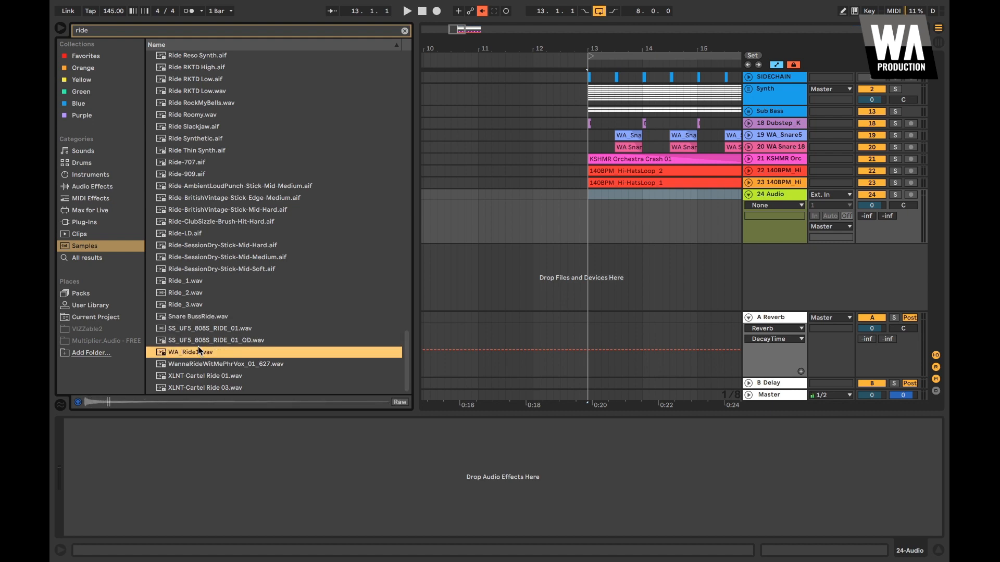
pyautogui.click(199, 328)
pyautogui.click(199, 284)
pyautogui.click(198, 293)
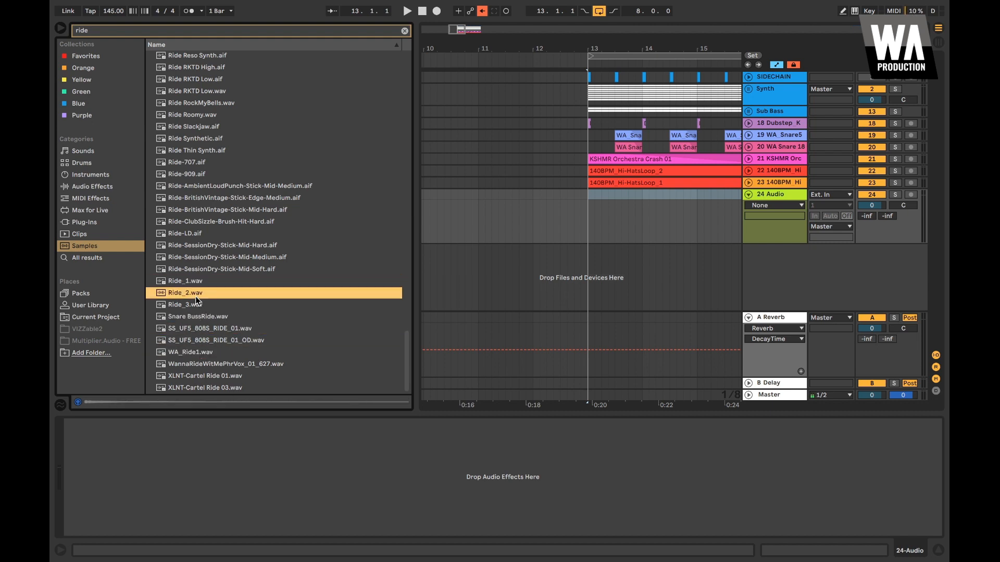
pyautogui.click(205, 176)
pyautogui.click(199, 162)
pyautogui.keyDown('shift'); pyautogui.click(194, 174); pyautogui.keyUp('shift')
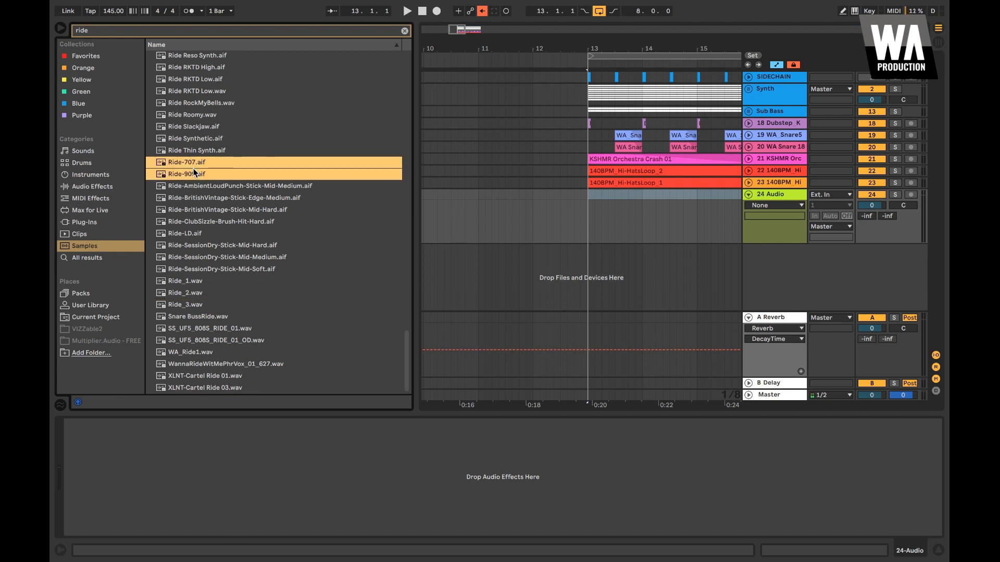
pyautogui.click(192, 175)
# Place Ride-909.aif at bar 13 on the new audio track as a one-beat clip and duplicate it on every beat up to bar 16
pyautogui.moveTo(186, 177); pyautogui.dragTo(591, 197)
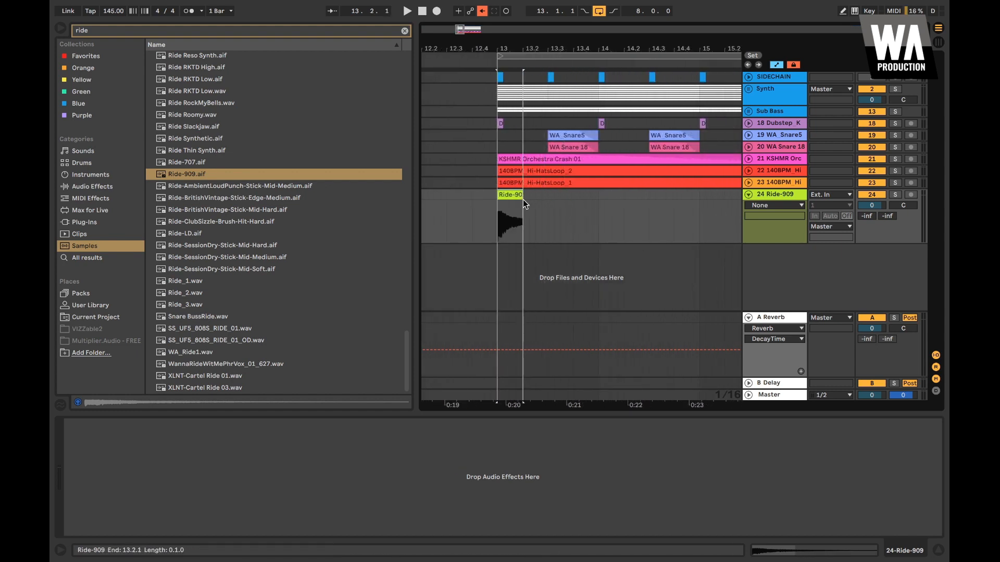
pyautogui.hotkey('ctrl', 'd')
pyautogui.hotkey('ctrl', 'd')
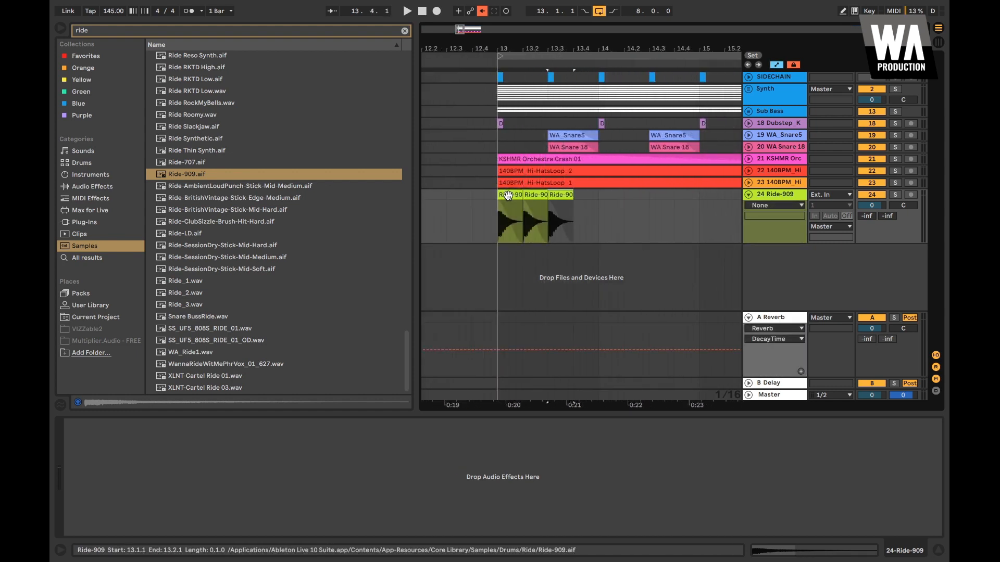
pyautogui.hotkey('ctrl', 'd')
pyautogui.hotkey('ctrl', 'd')
pyautogui.hotkey('ctrl', 'd')
pyautogui.hotkey('ctrl', 'd')
pyautogui.hotkey('ctrl', 'd')
pyautogui.hotkey('ctrl', 'd')
pyautogui.hotkey('ctrl', 'd')
pyautogui.hotkey('ctrl', 'd')
pyautogui.hotkey('ctrl', 'd')
# Set the Ride-909 track's volume to -15.0 dB and play the drop to hear the ride pattern
pyautogui.press('-')
pyautogui.press('-')
pyautogui.moveTo(872, 205)
pyautogui.mouseDown()
pyautogui.moveTo(872, 224)
pyautogui.moveTo(871, 203)
pyautogui.mouseUp()
pyautogui.press('space')
pyautogui.click(505, 206)
pyautogui.press('space')
pyautogui.press('space')
pyautogui.keyDown('super'); pyautogui.scroll(3, 498, 194); pyautogui.keyUp('super')
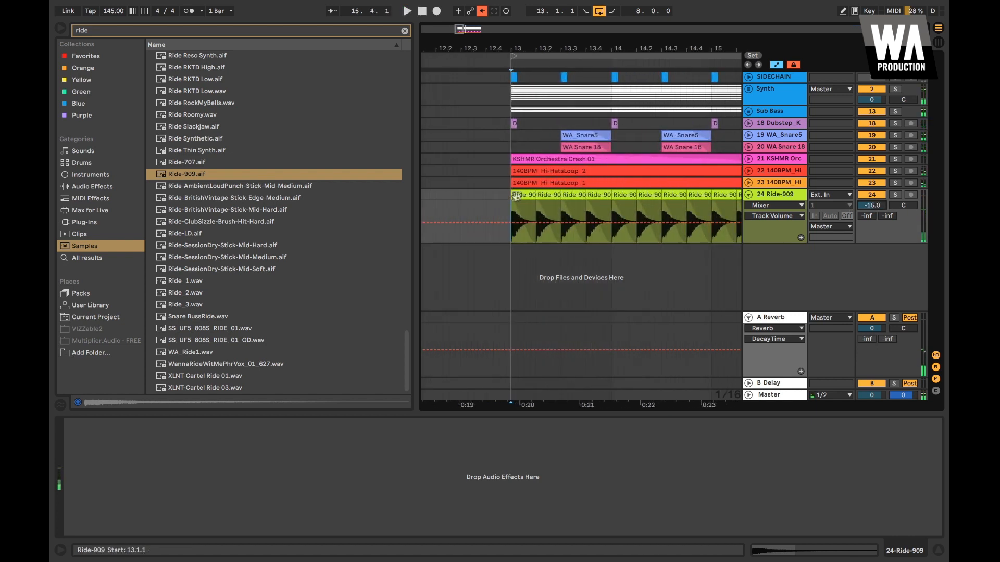
pyautogui.press('space')
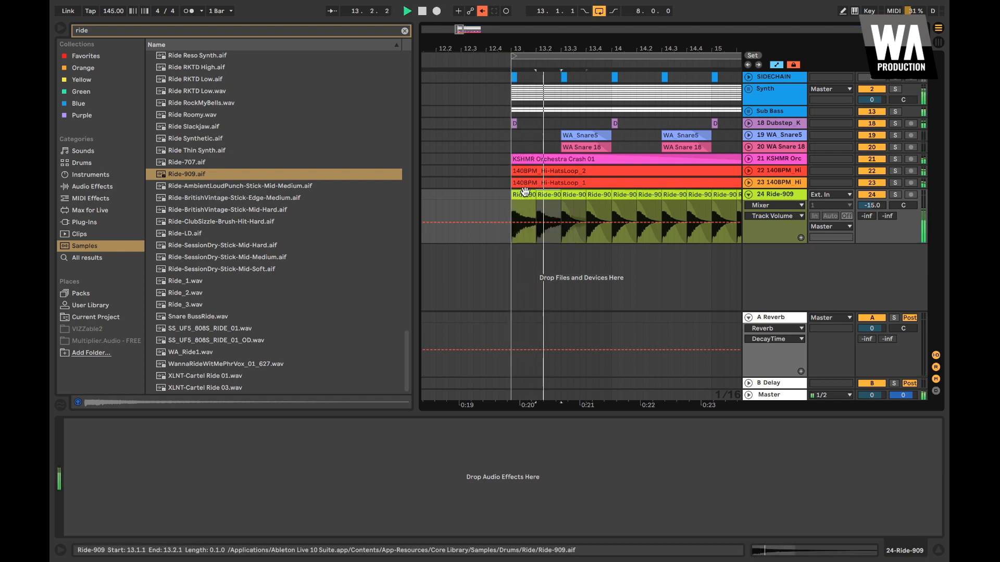
pyautogui.keyDown('super'); pyautogui.scroll(-2, 521, 195); pyautogui.keyUp('super')
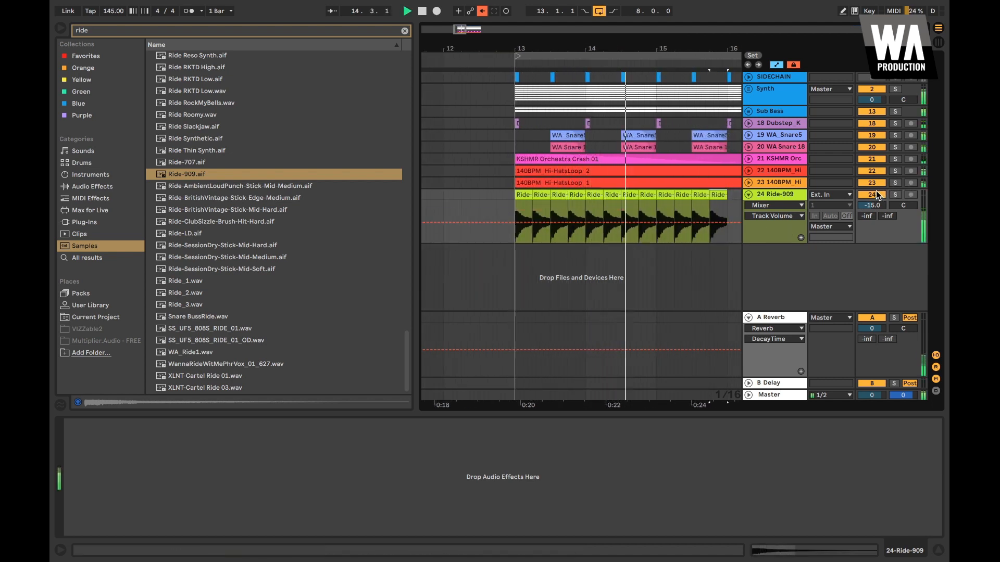
pyautogui.click(492, 236)
pyautogui.hscroll(3, 492, 235)
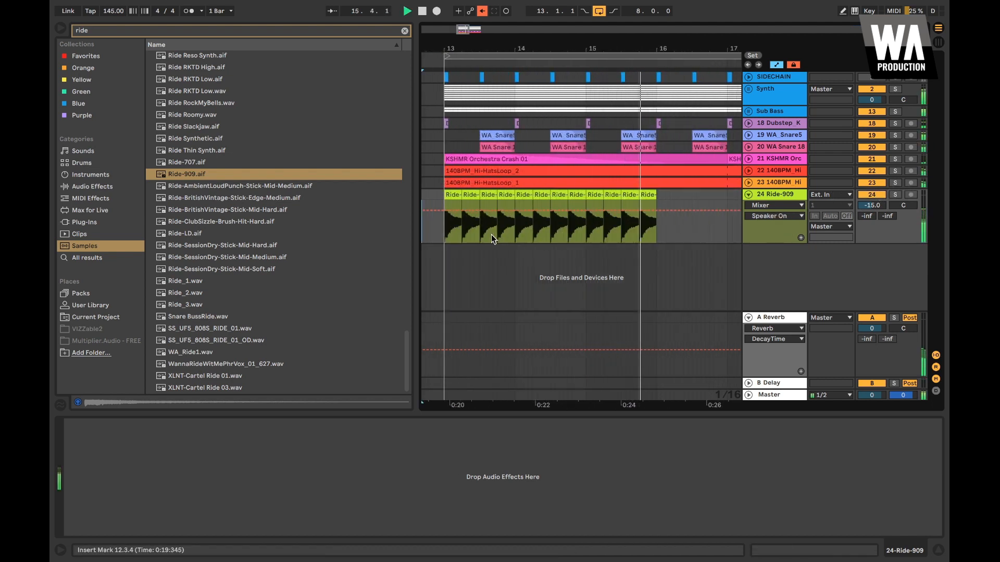
pyautogui.press('space')
# Move the ride clips to start at bar 17 and duplicate them so the pattern runs to bar 21
pyautogui.keyDown('super'); pyautogui.scroll(-3, 492, 234); pyautogui.keyUp('super')
pyautogui.moveTo(587, 229); pyautogui.dragTo(585, 195)
pyautogui.keyDown('super'); pyautogui.scroll(-2, 462, 195); pyautogui.keyUp('super')
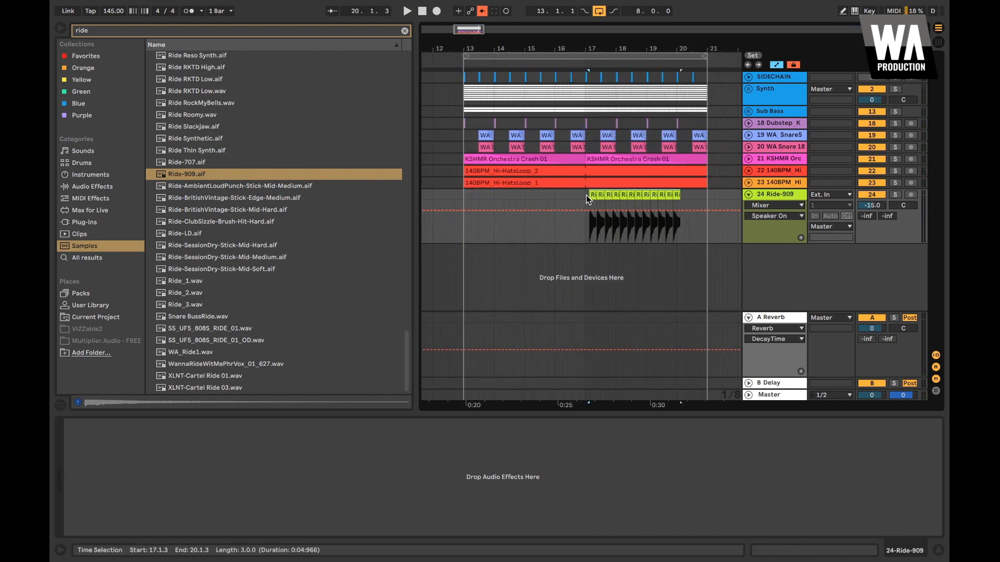
pyautogui.press('super+d')
pyautogui.press('super+d')
pyautogui.press('super+z')
pyautogui.press('super+z')
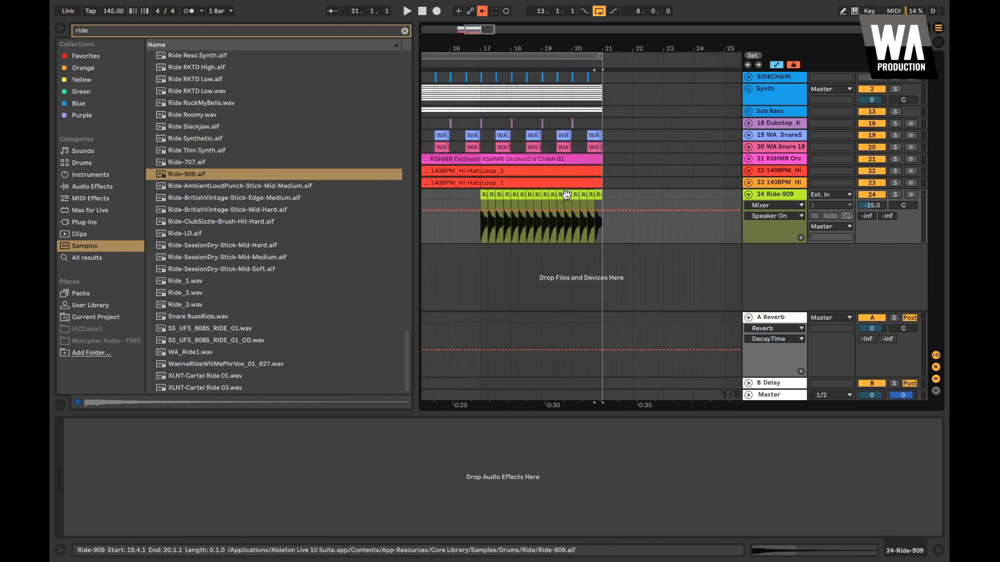
# Set the Ride-909 track's volume to -17.0 dB while playing the drop from just before bar 13, and fold the track
pyautogui.hscroll(-5, 471, 201)
pyautogui.click(481, 183)
pyautogui.press('space')
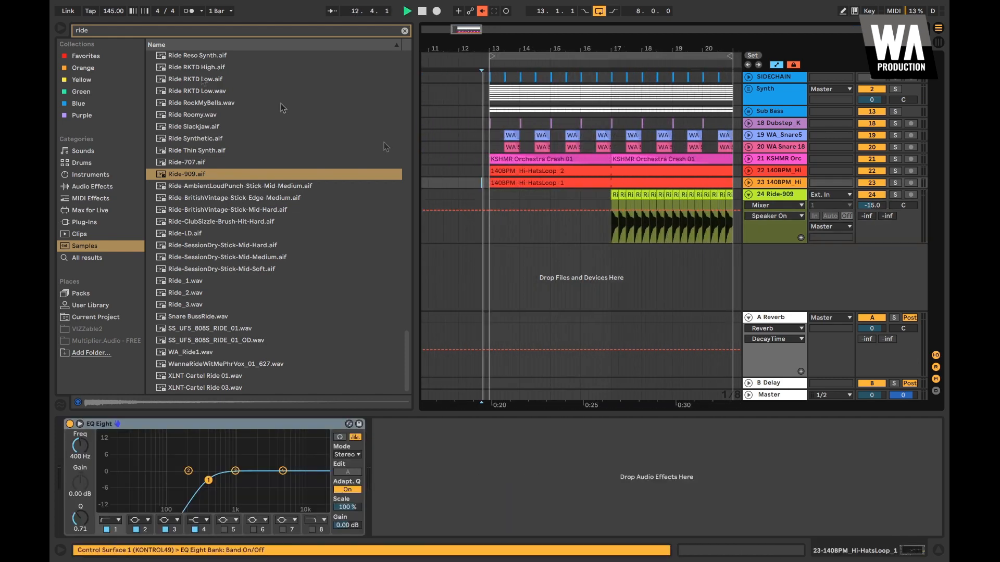
pyautogui.click(59, 29)
pyautogui.click(871, 205)
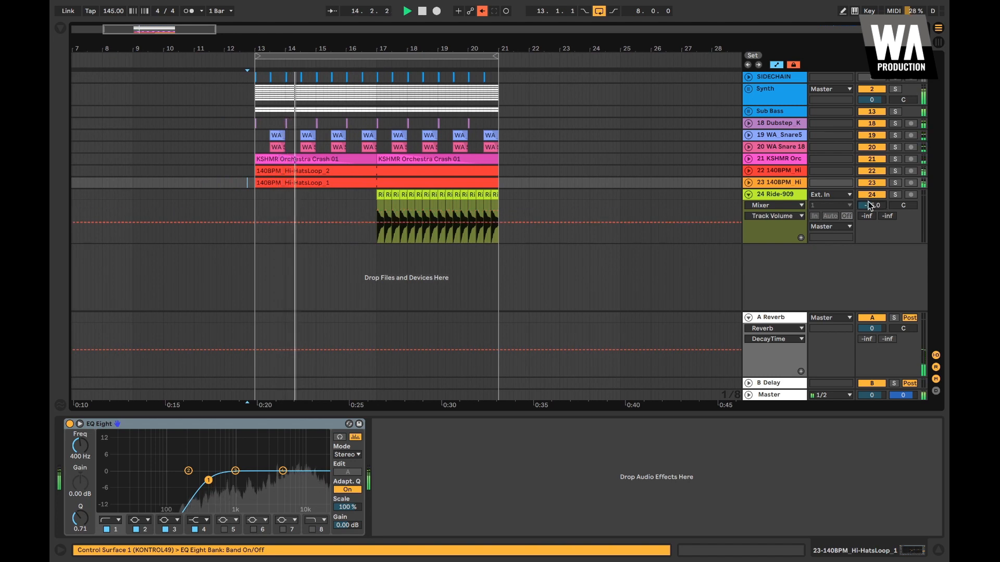
pyautogui.press('Down')
pyautogui.press('Down')
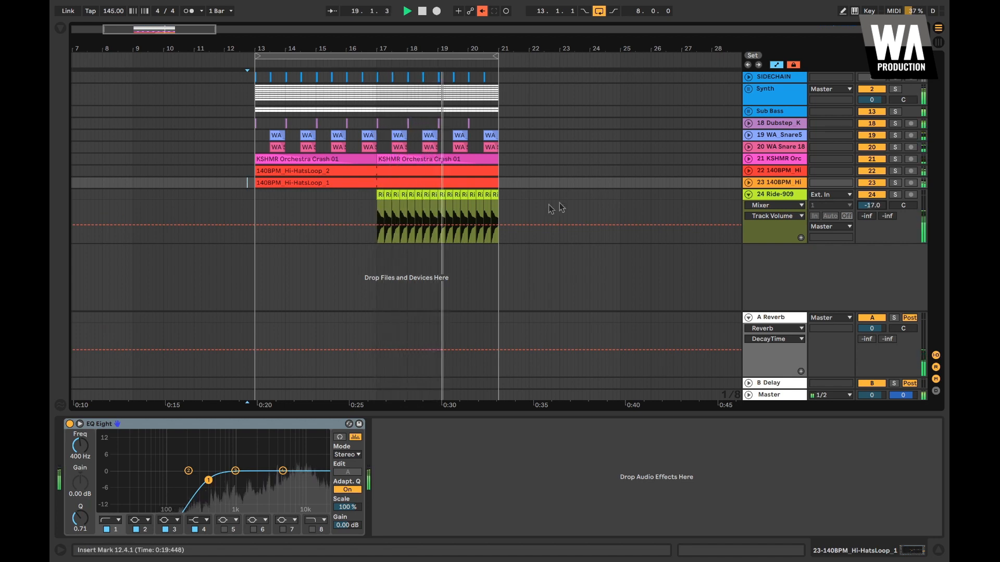
pyautogui.click(749, 194)
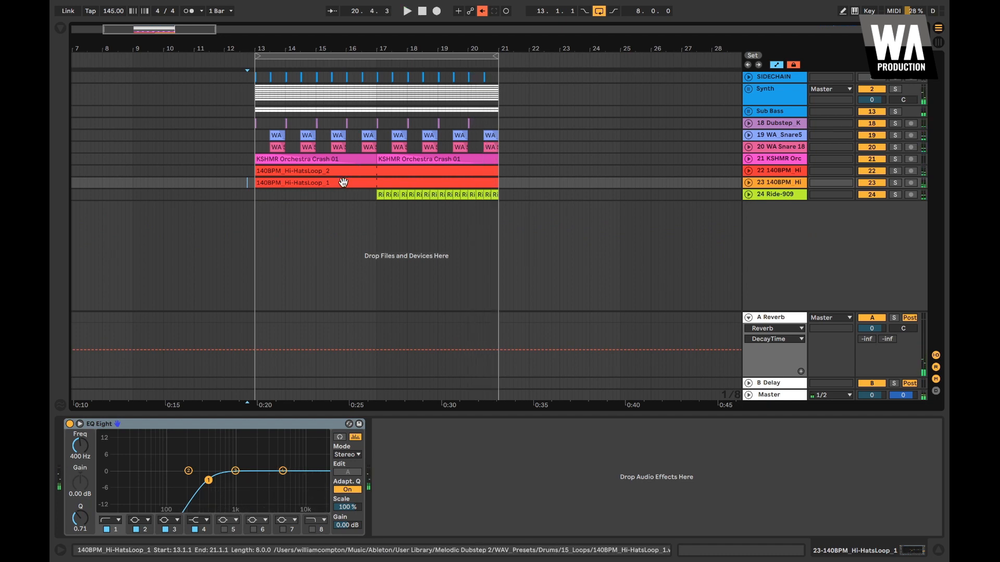
# Group all tracks from the Dubstep kick to Ride-909 under the name DRUMS and fold the group
pyautogui.scroll(3, 343, 182)
pyautogui.scroll(5, 149, 126)
pyautogui.scroll(-5, 278, 130)
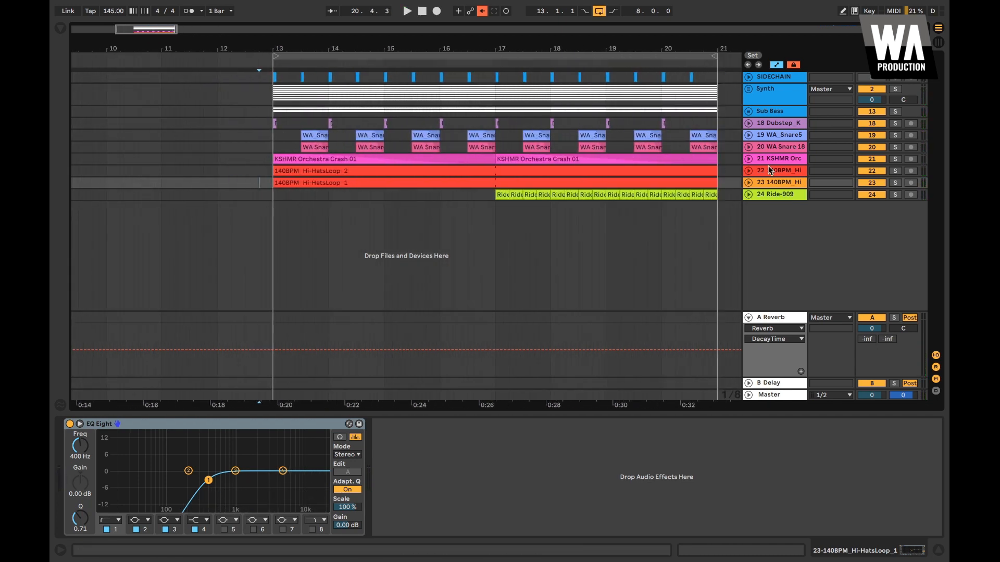
pyautogui.click(773, 123)
pyautogui.hotkey('shift', 'Down')
pyautogui.hotkey('shift', 'Down')
pyautogui.hotkey('shift', 'Down')
pyautogui.hotkey('shift', 'Down')
pyautogui.hotkey('shift', 'Down')
pyautogui.hotkey('shift', 'Down')
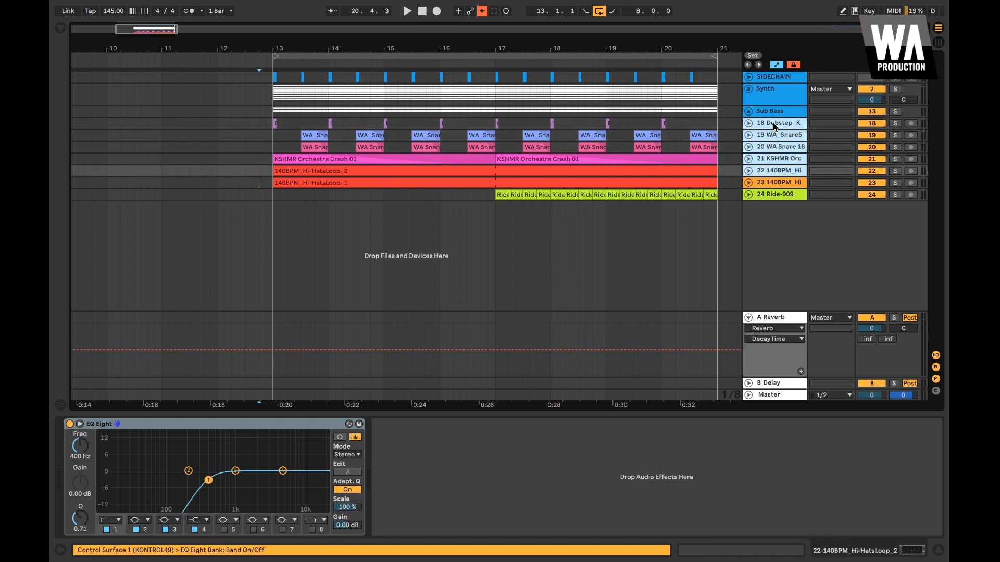
pyautogui.hotkey('ctrl', 'g')
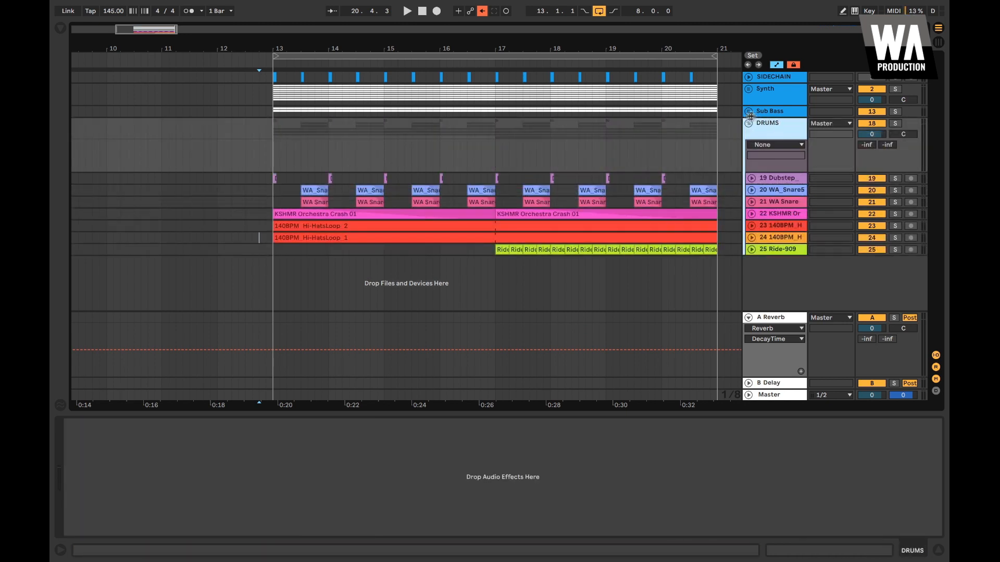
pyautogui.click(748, 124)
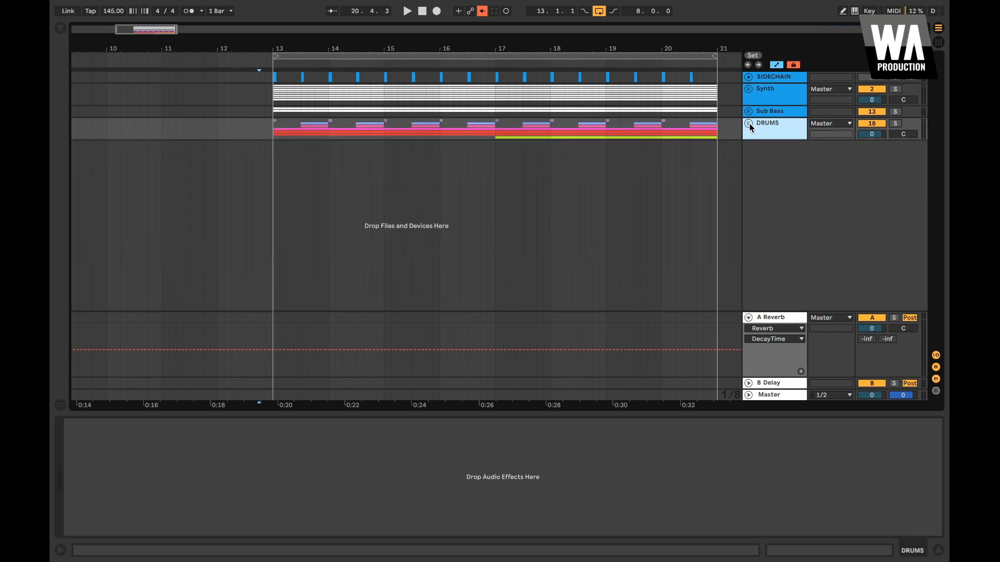
# Find EQ Eight in the audio effects and load it onto the DRUMS group
pyautogui.click(61, 28)
pyautogui.click(92, 187)
pyautogui.doubleClick(117, 32)
pyautogui.write('eq')
pyautogui.click(181, 79)
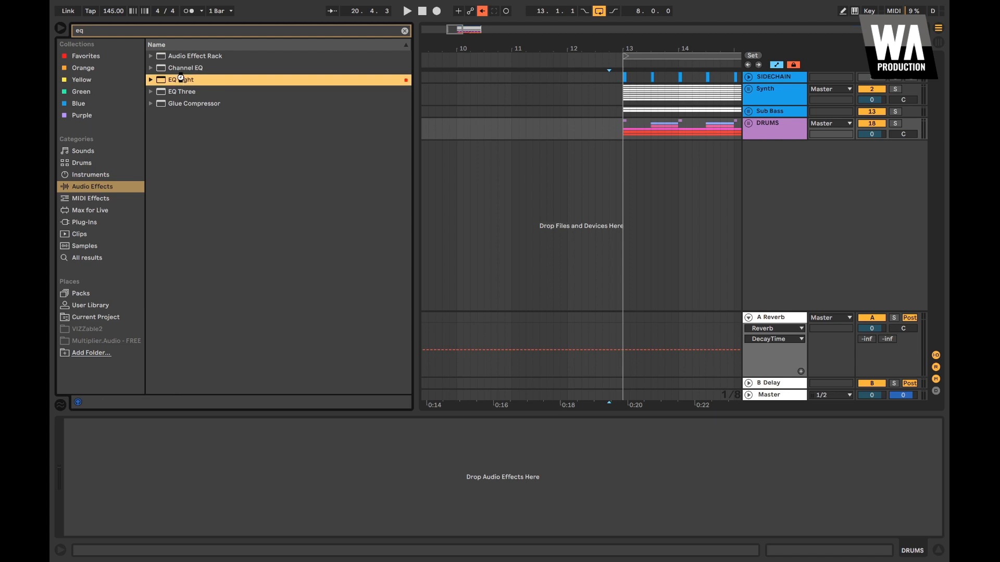
pyautogui.doubleClick(180, 79)
# Search for "glue" and insert a Glue Compressor before the EQ Eight on the DRUMS group
pyautogui.hotkey('ctrl', 'f')
pyautogui.write('glu')
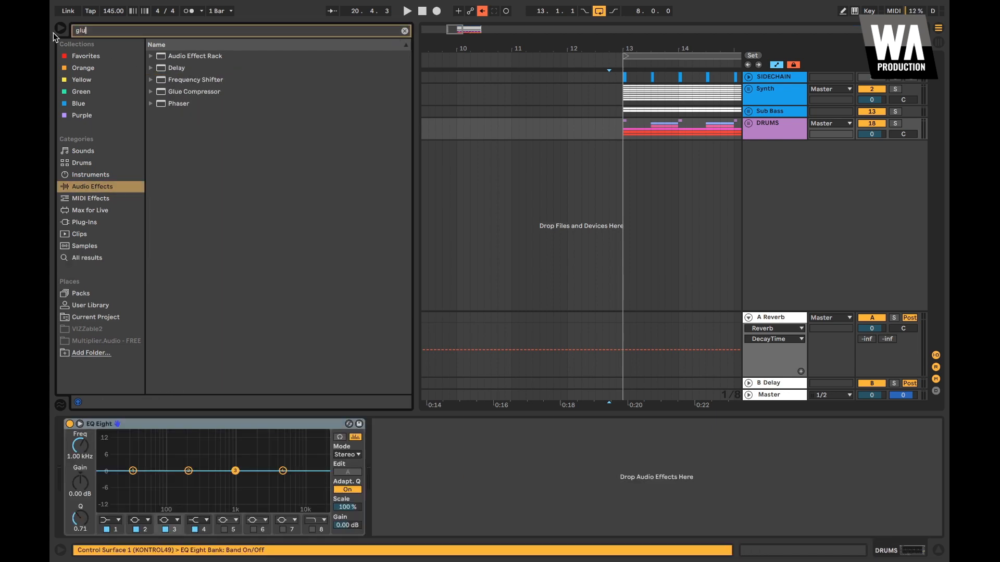
pyautogui.moveTo(197, 67)
pyautogui.mouseDown()
pyautogui.moveTo(67, 389)
pyautogui.moveTo(83, 472)
pyautogui.mouseUp()
pyautogui.click(293, 425)
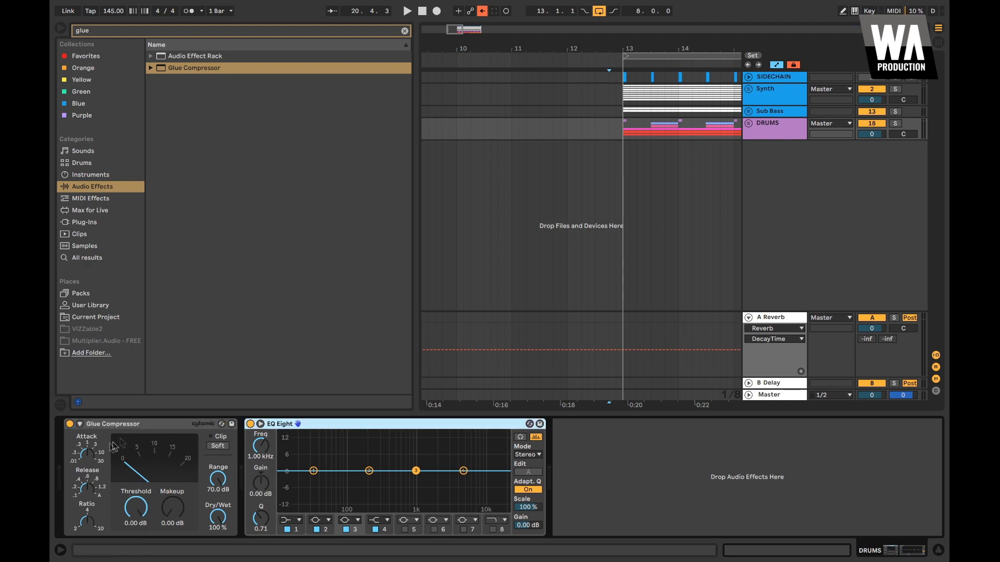
# Solo the DRUMS group, set the start position to bar 13 and hide the browser
pyautogui.click(135, 424)
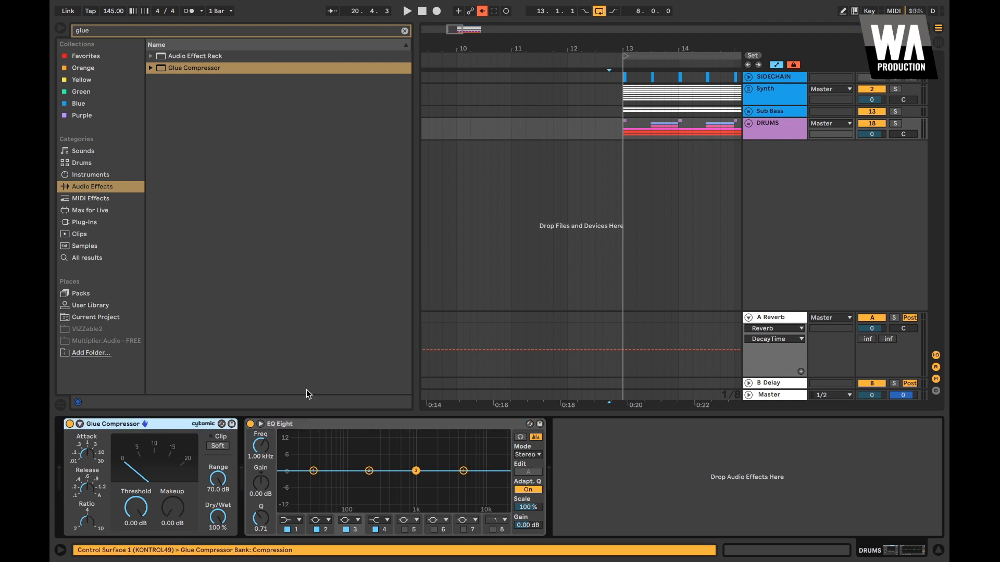
pyautogui.hscroll(5, 642, 147)
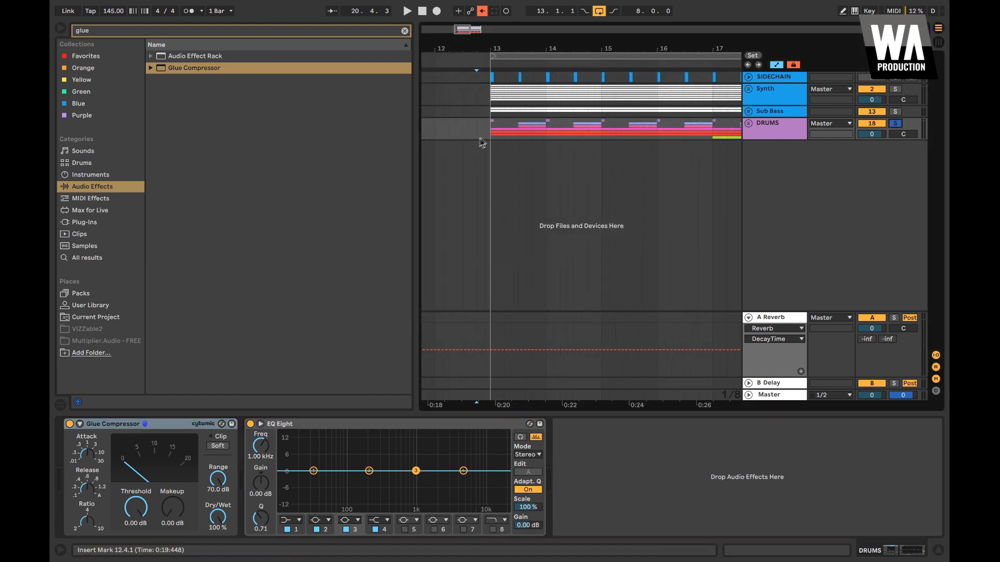
pyautogui.hscroll(3, 488, 145)
pyautogui.scroll(-3, 487, 145)
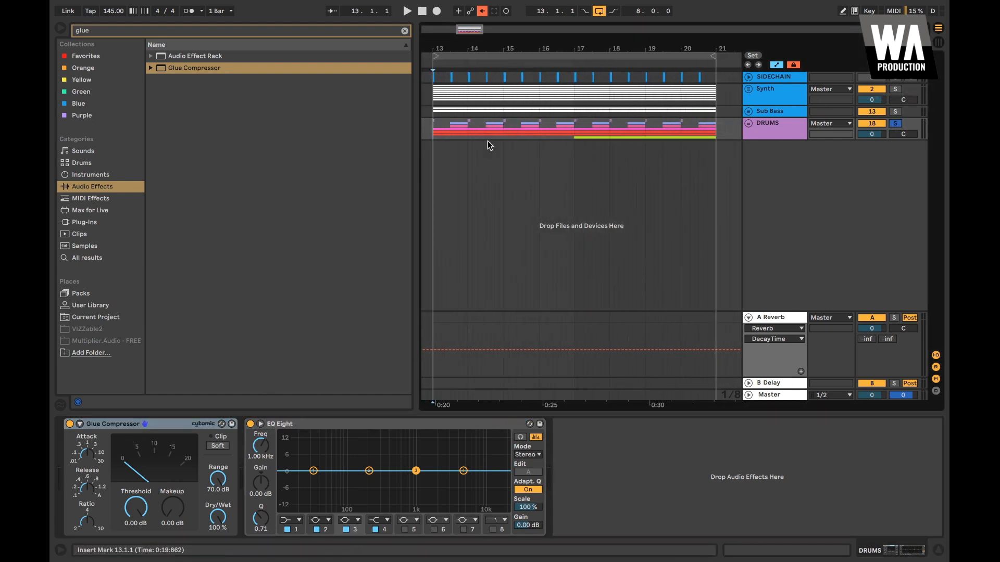
pyautogui.click(61, 27)
pyautogui.hscroll(-5, 254, 167)
pyautogui.scroll(3, 254, 166)
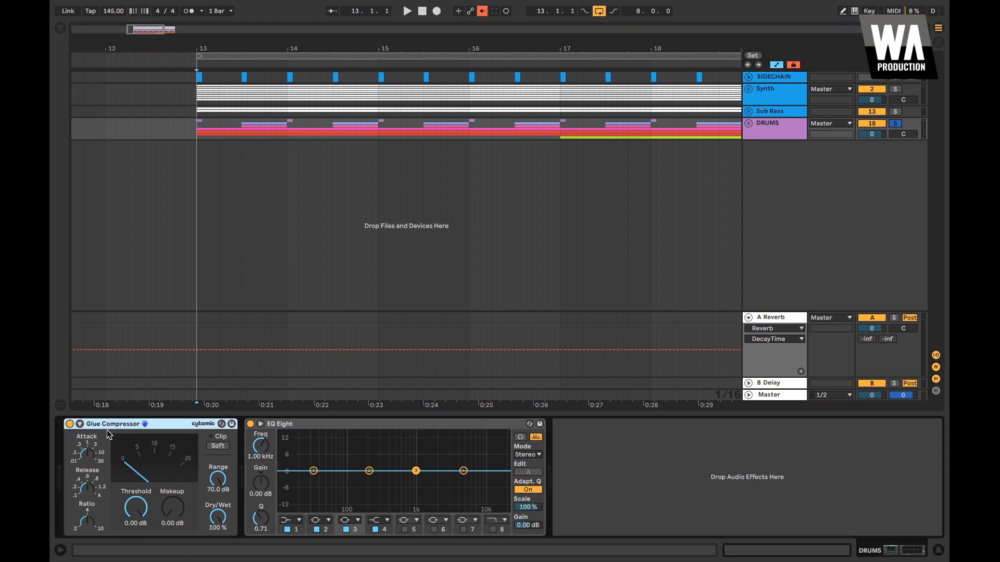
pyautogui.moveTo(87, 451); pyautogui.dragTo(87, 452)
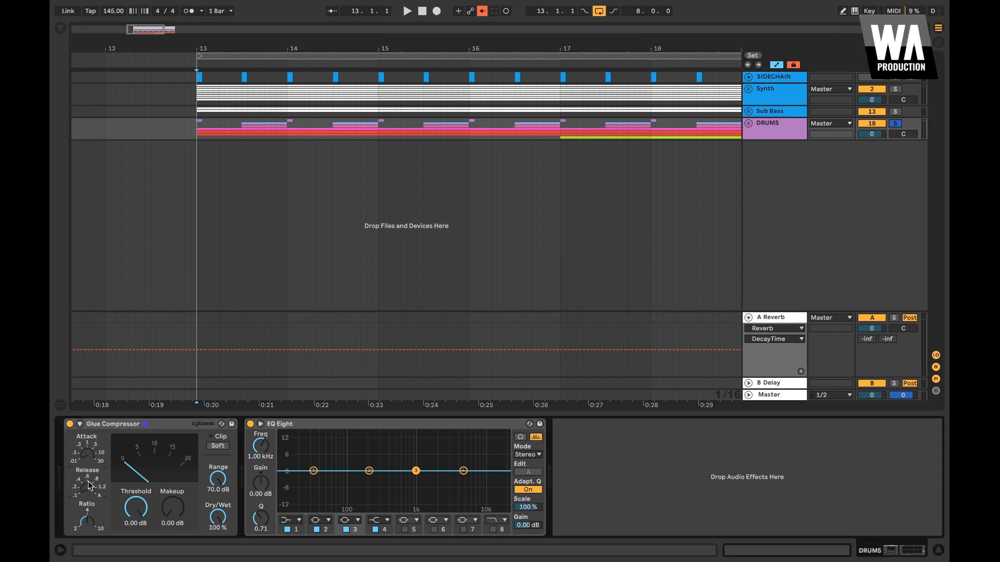
# Unfold the DRUMS group to examine the transients of the Hi-HatsLoop_2 waveform around bar 13, and fold the group again
pyautogui.click(748, 123)
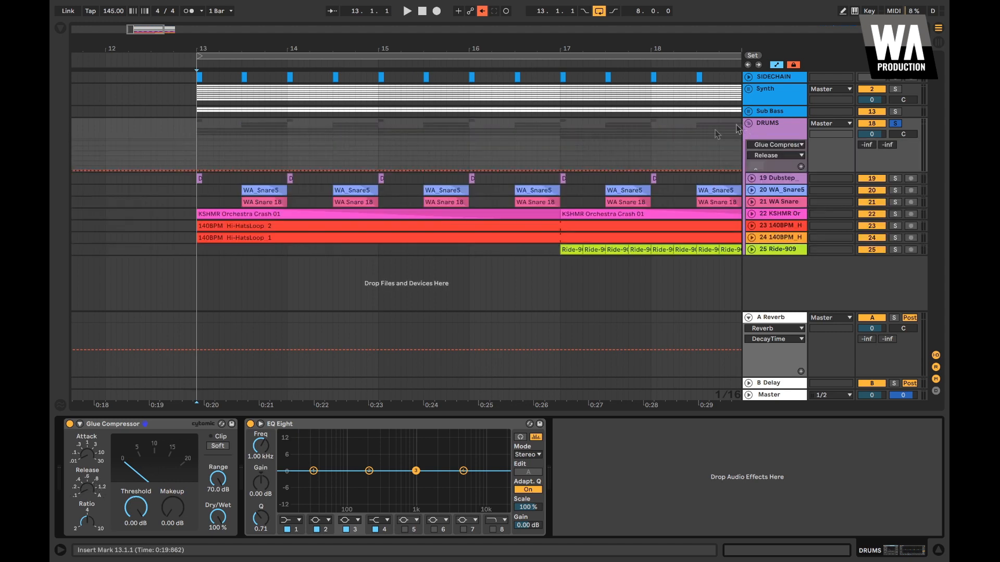
pyautogui.click(748, 228)
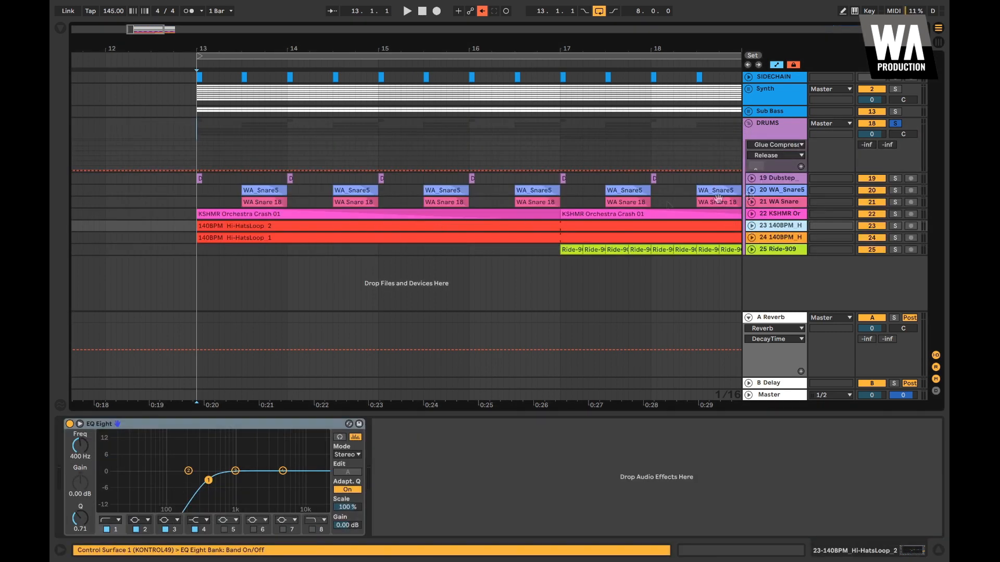
pyautogui.click(751, 226)
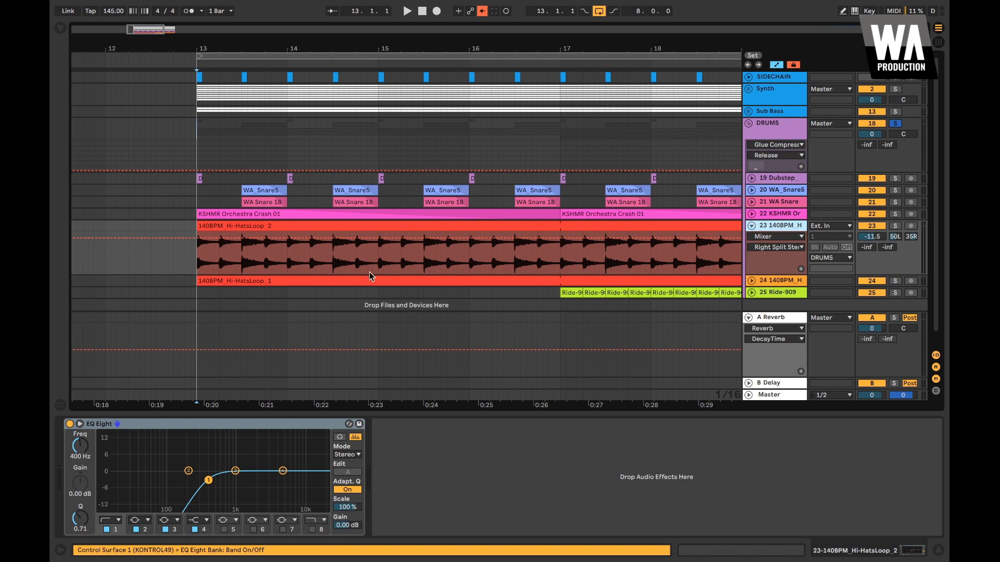
pyautogui.scroll(3, 371, 276)
pyautogui.hscroll(-2, 371, 276)
pyautogui.moveTo(278, 258); pyautogui.dragTo(227, 223)
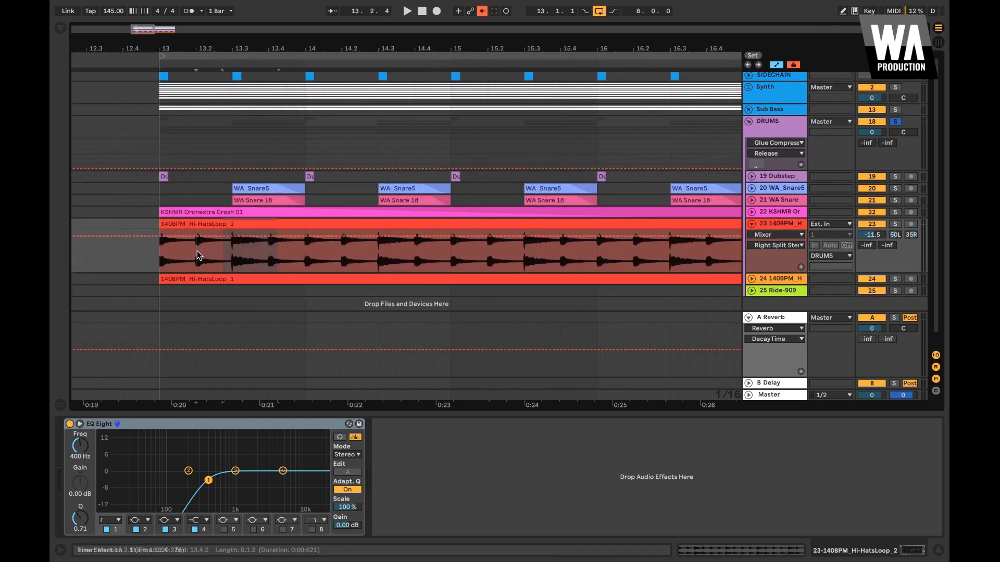
pyautogui.scroll(-4, 243, 236)
pyautogui.click(748, 123)
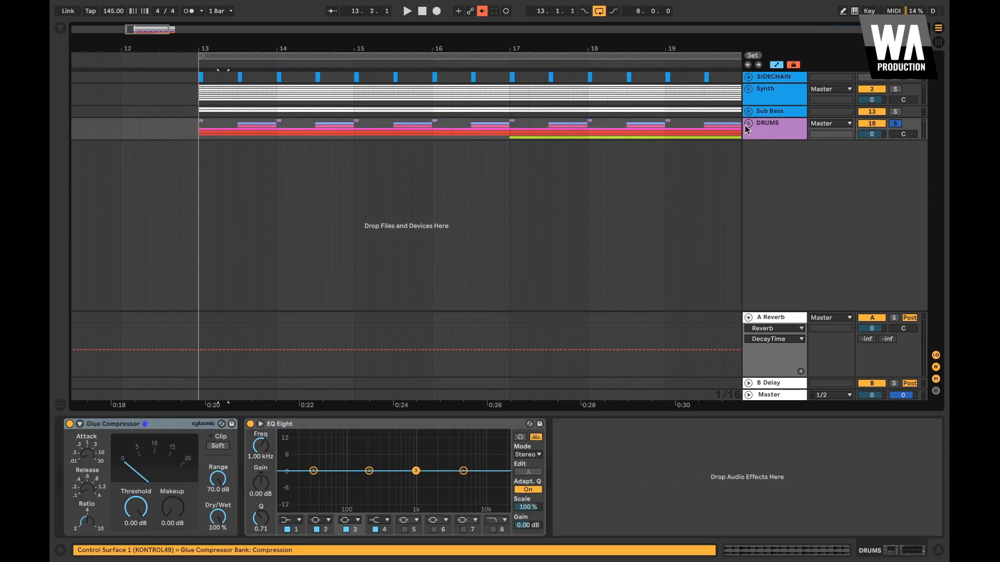
# Lower the Glue Compressor's threshold on the DRUMS group to -8.89 dB while playing the soloed drums from bar 13
pyautogui.doubleClick(761, 129)
pyautogui.click(87, 459)
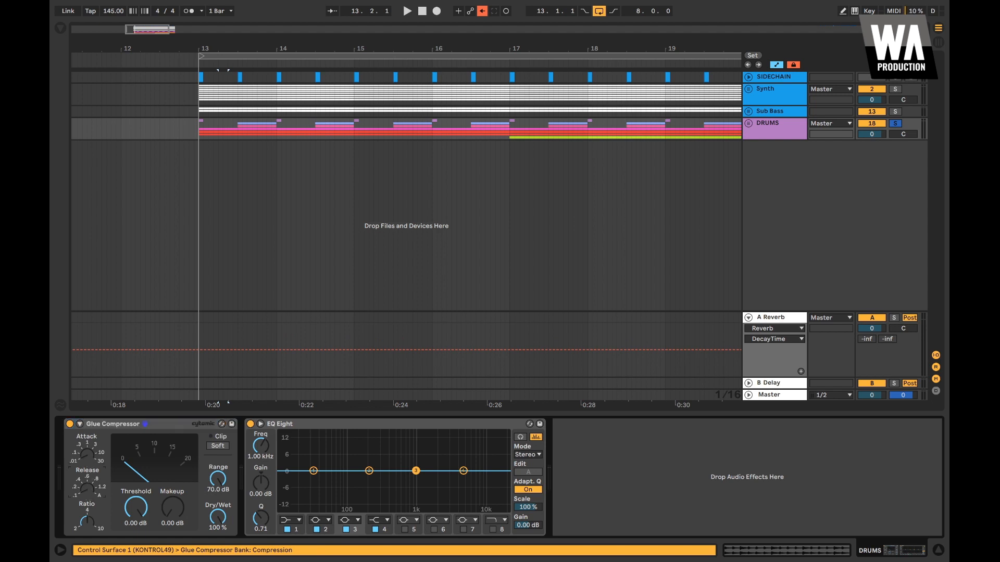
pyautogui.moveTo(120, 508); pyautogui.dragTo(121, 511)
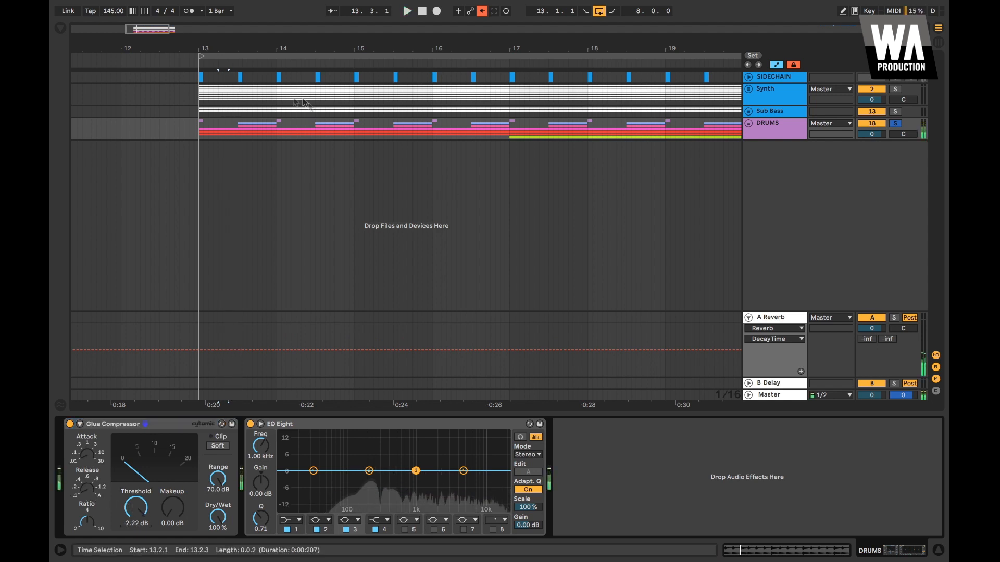
pyautogui.press('space')
pyautogui.moveTo(135, 507); pyautogui.dragTo(135, 518)
pyautogui.press('space')
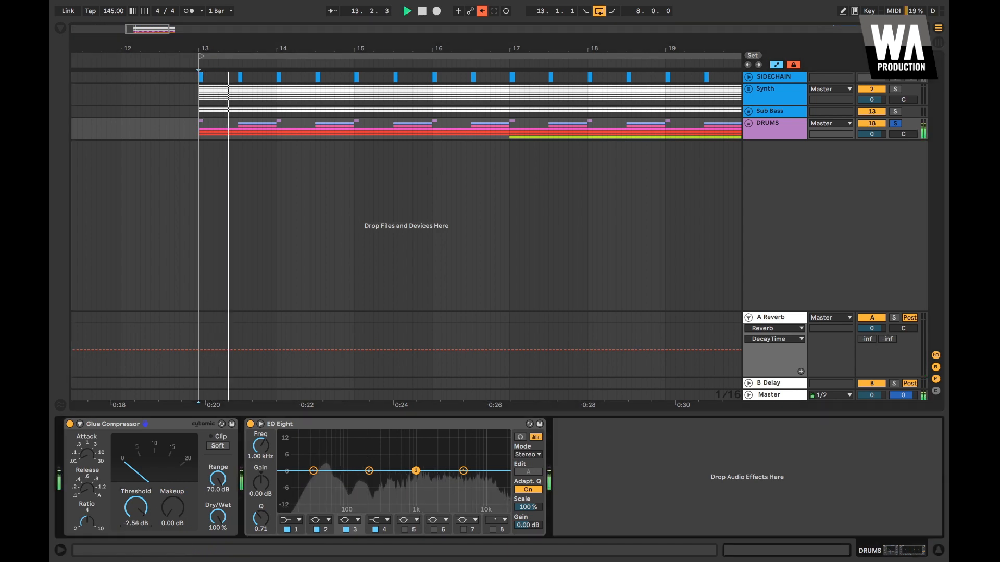
pyautogui.moveTo(135, 507); pyautogui.dragTo(135, 513)
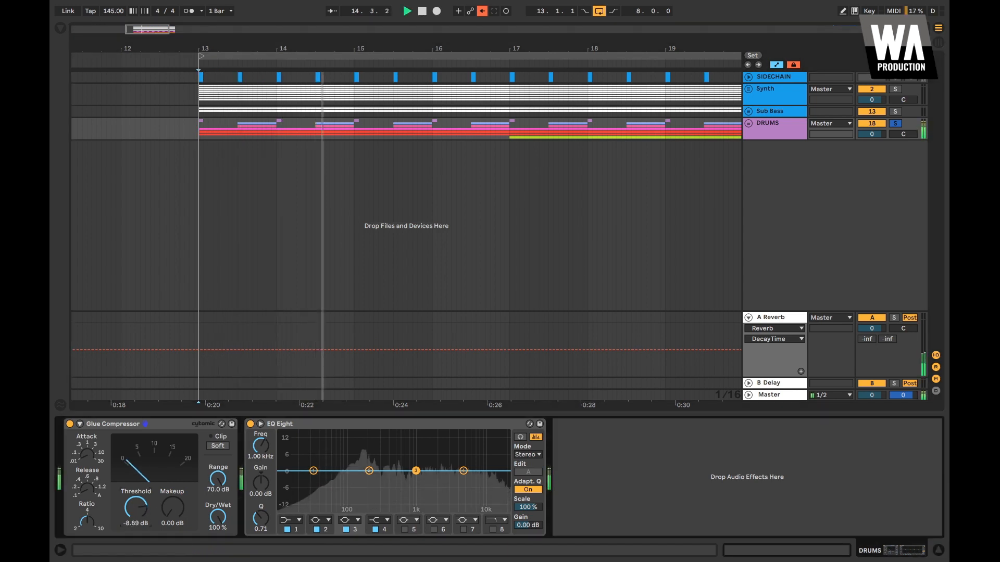
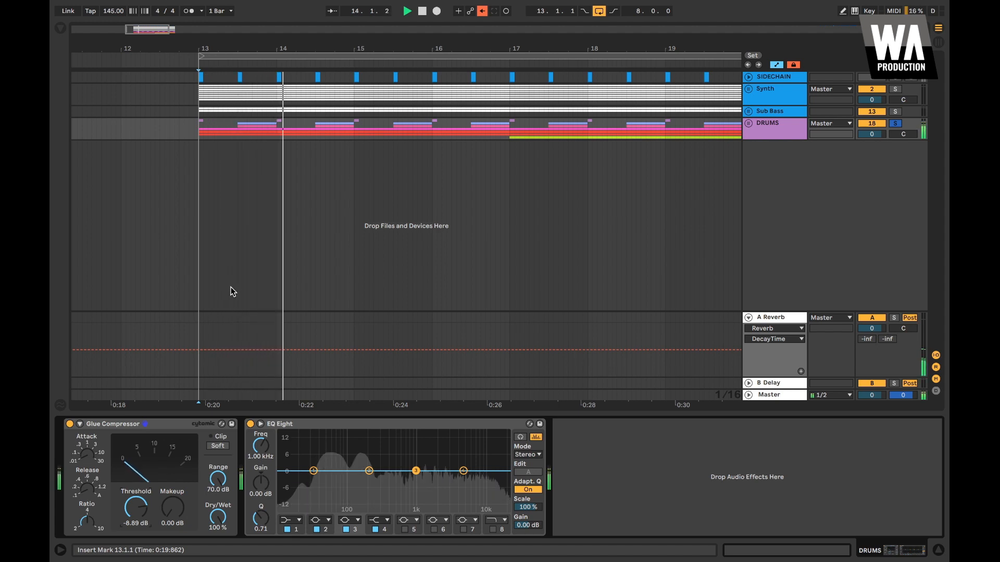
pyautogui.press('space')
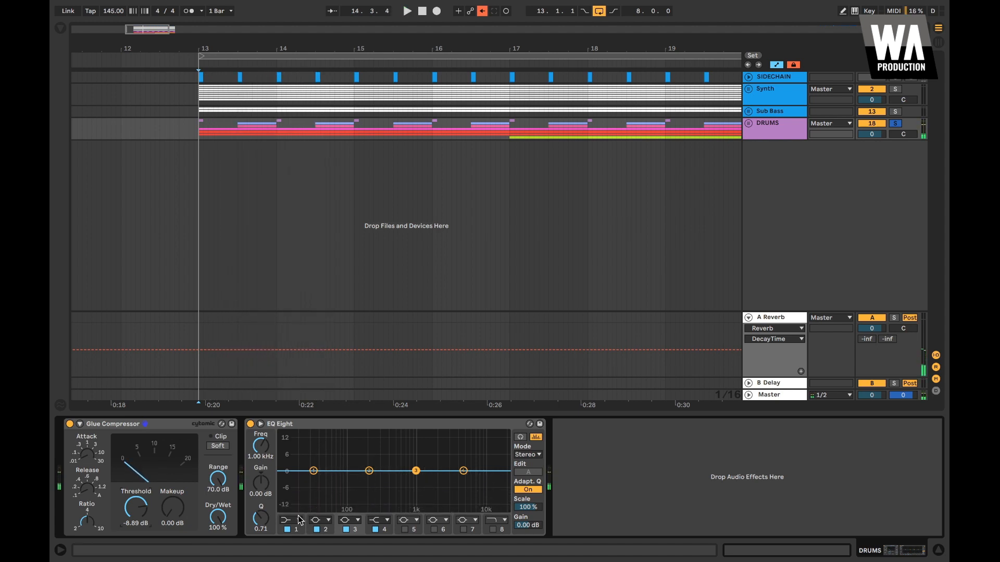
# In the DRUMS group's EQ Eight, make band 1 a 30 Hz low cut and raise the 5 kHz high shelf by 1 dB during playback
pyautogui.press('space')
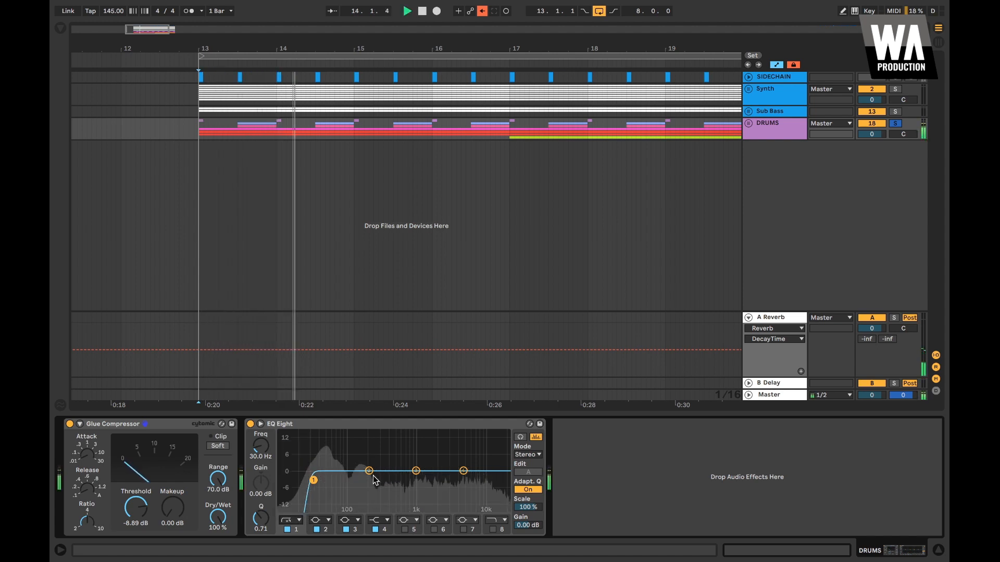
pyautogui.click(463, 471)
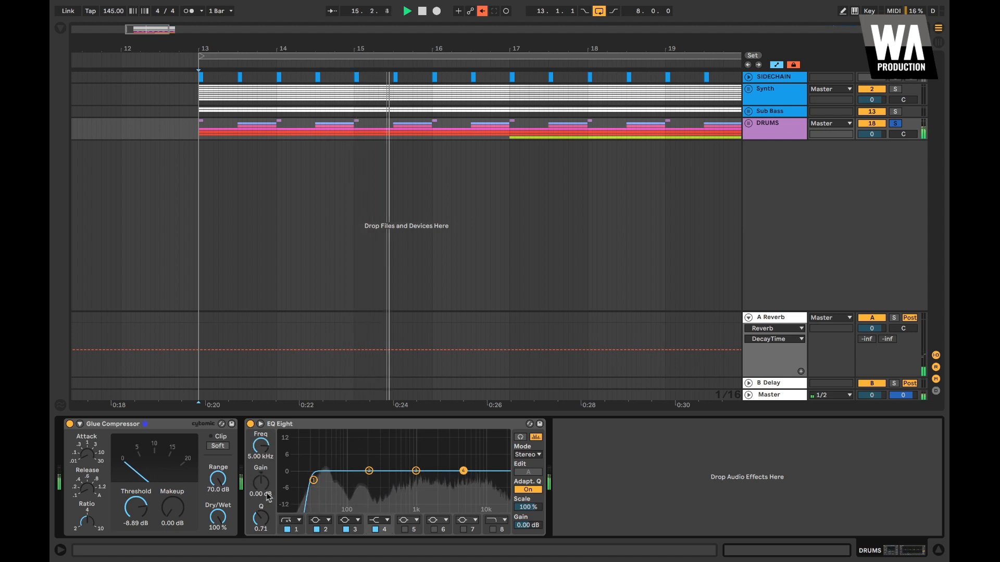
pyautogui.moveTo(263, 485); pyautogui.dragTo(263, 478)
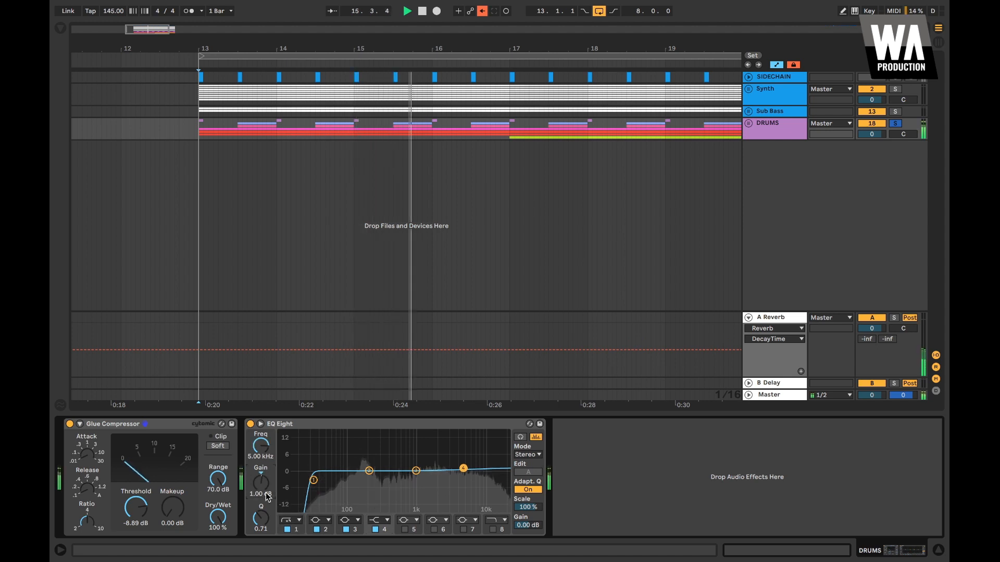
pyautogui.doubleClick(361, 415)
pyautogui.press('space')
# Unsolo the DRUMS group and play the full drop from just before bar 13
pyautogui.click(895, 123)
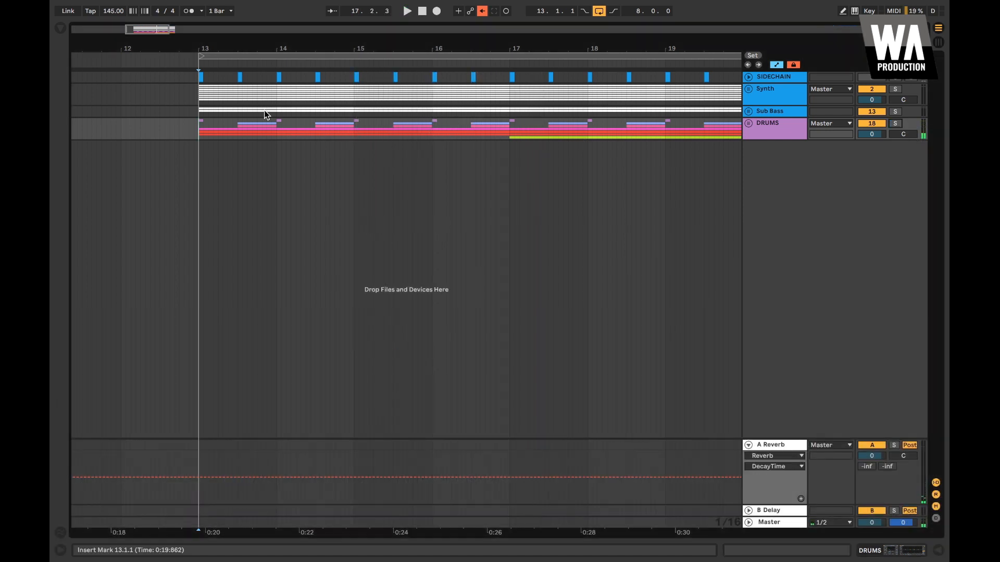
pyautogui.click(176, 112)
pyautogui.scroll(-2, 226, 107)
pyautogui.press('space')
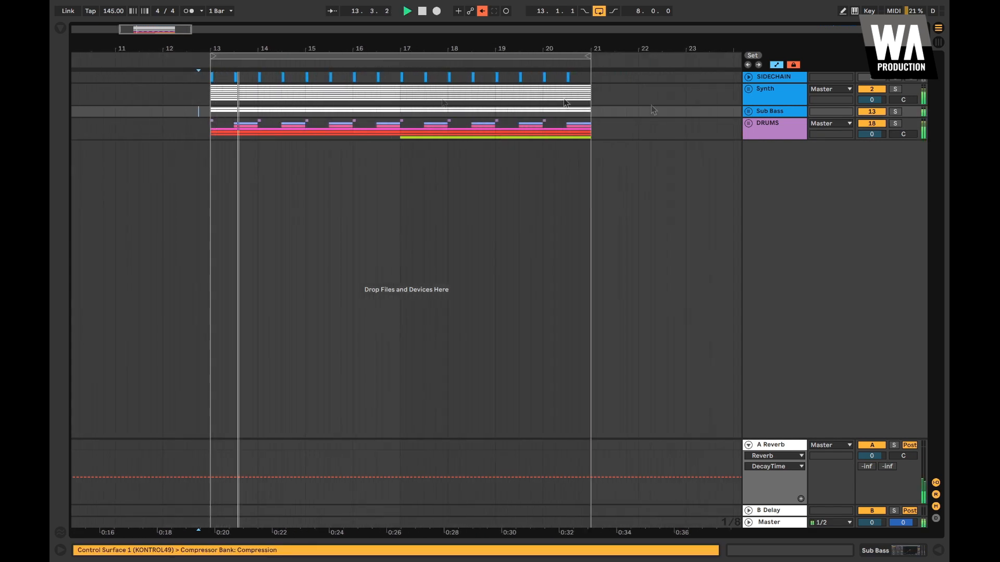
pyautogui.click(771, 123)
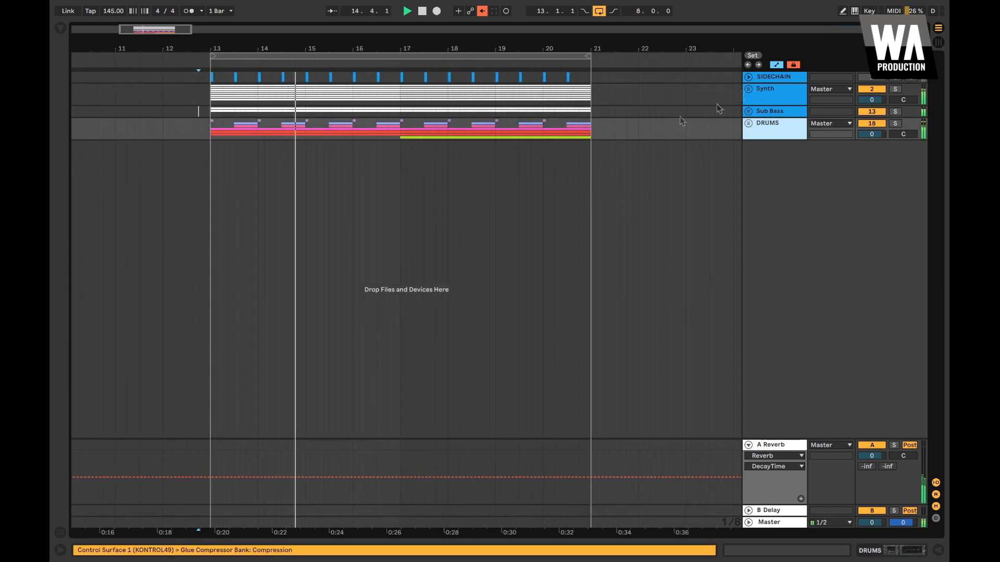
pyautogui.click(550, 147)
pyautogui.hscroll(-1, 551, 147)
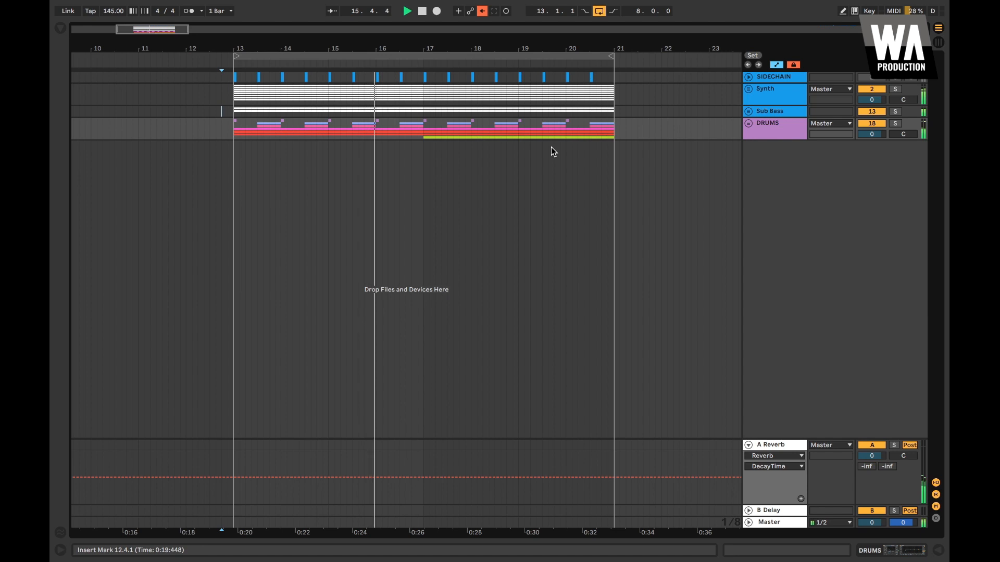
# Switch off band 4 of the DRUMS group's EQ Eight during playback to compare the sound, and hide the device view
pyautogui.doubleClick(760, 127)
pyautogui.click(375, 529)
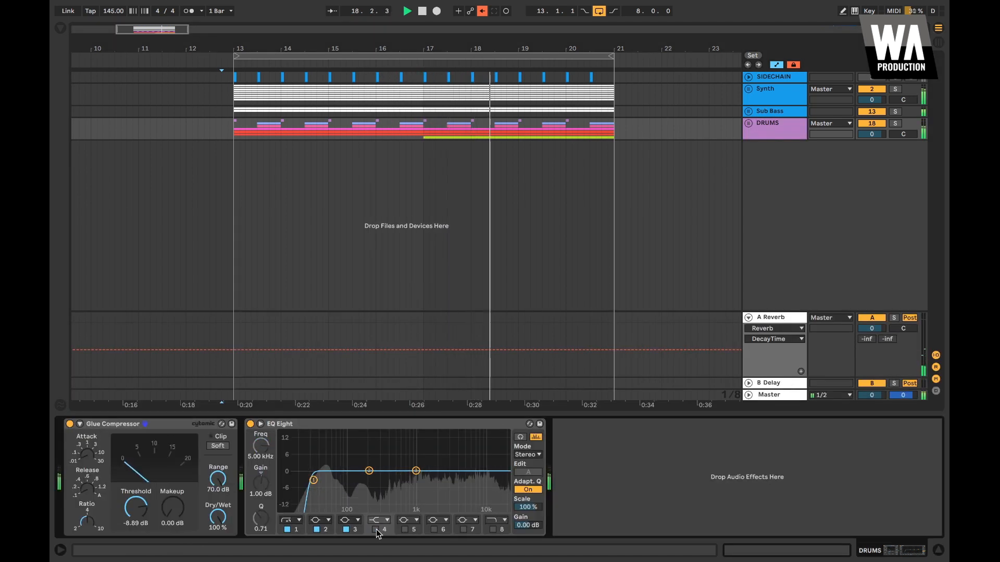
pyautogui.press('super+alt+l')
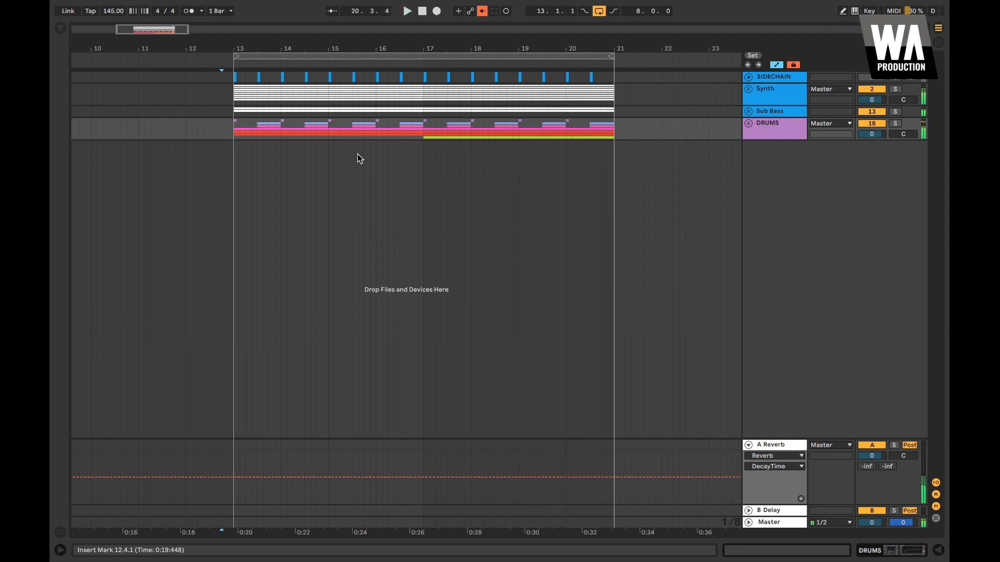
# Unfold the DRUMS group and paste a copy of the first SIDECHAIN clip at 13.1.3
pyautogui.scroll(8, 256, 150)
pyautogui.click(159, 77)
pyautogui.scroll(-8, 323, 98)
pyautogui.scroll(2, 323, 99)
pyautogui.scroll(3, 323, 102)
pyautogui.scroll(2, 208, 77)
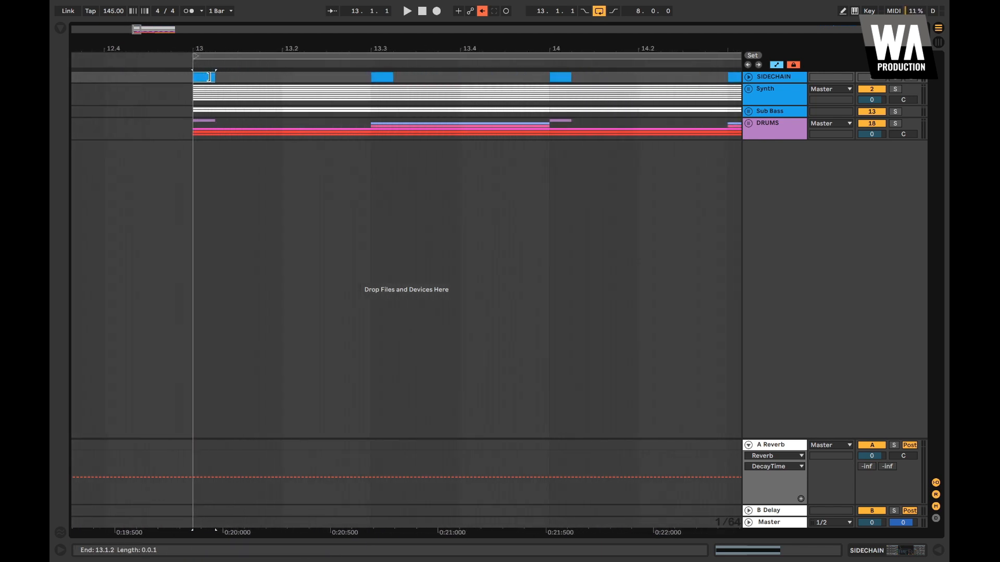
pyautogui.click(748, 124)
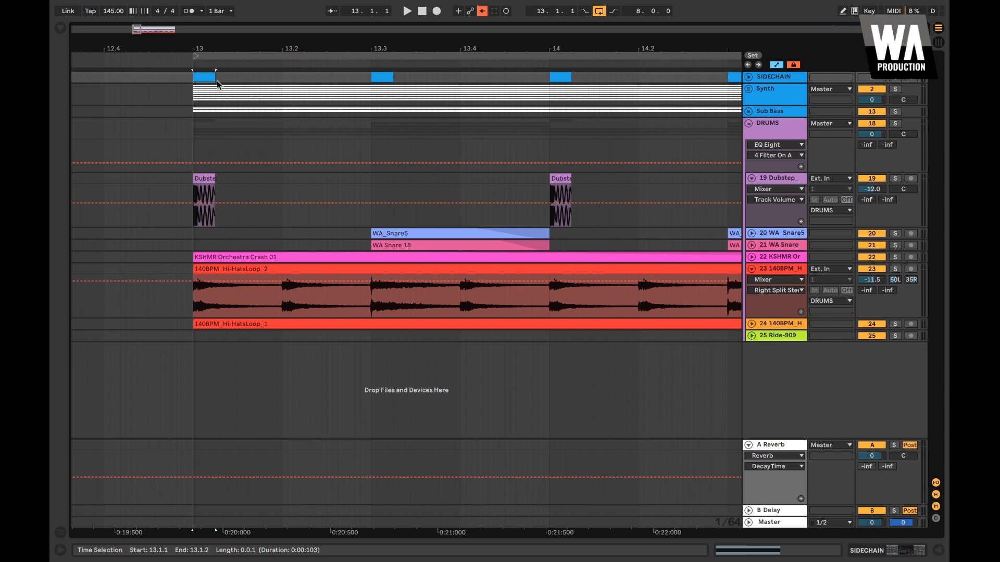
pyautogui.click(239, 77)
pyautogui.press('super+v')
pyautogui.click(280, 78)
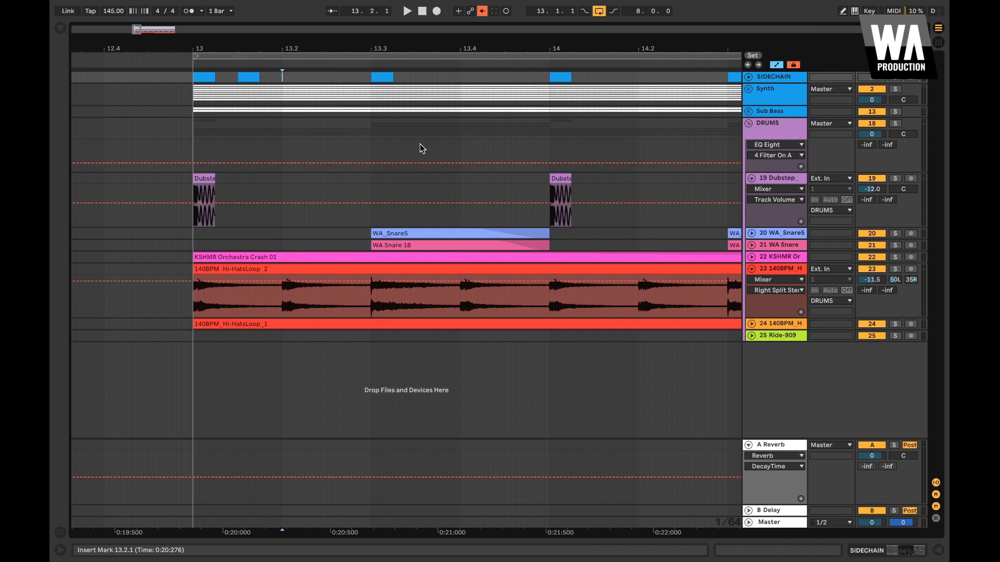
# Move the added SIDECHAIN clip to 13.2.1 and audition the drop from just before bar 13
pyautogui.click(142, 100)
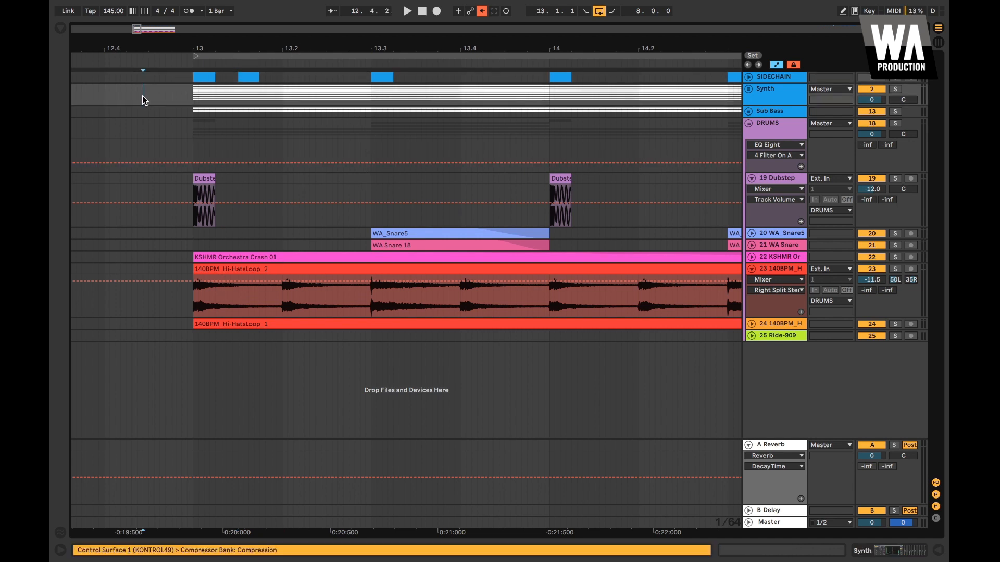
pyautogui.press('space')
pyautogui.click(254, 77)
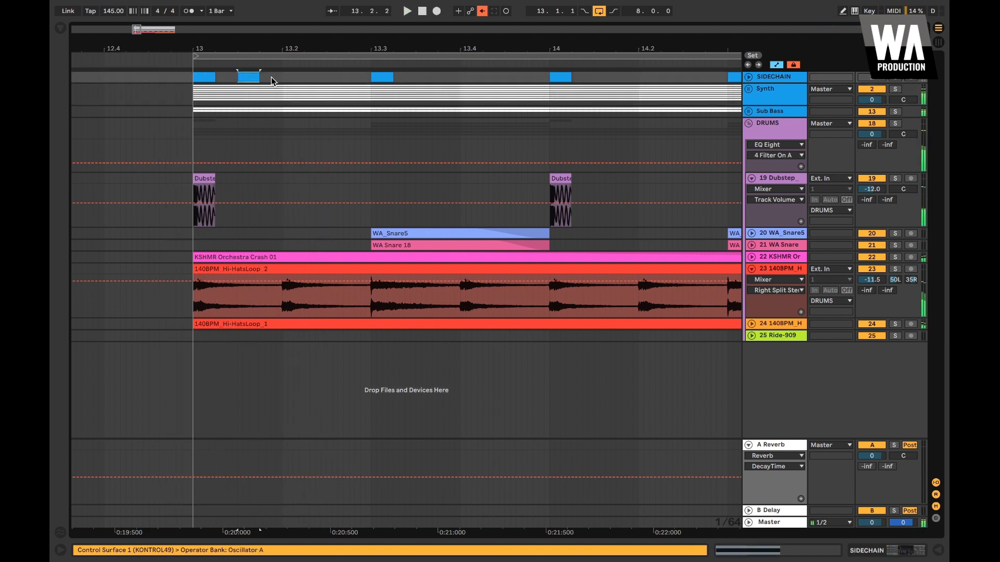
pyautogui.press('space')
pyautogui.click(149, 97)
pyautogui.press('space')
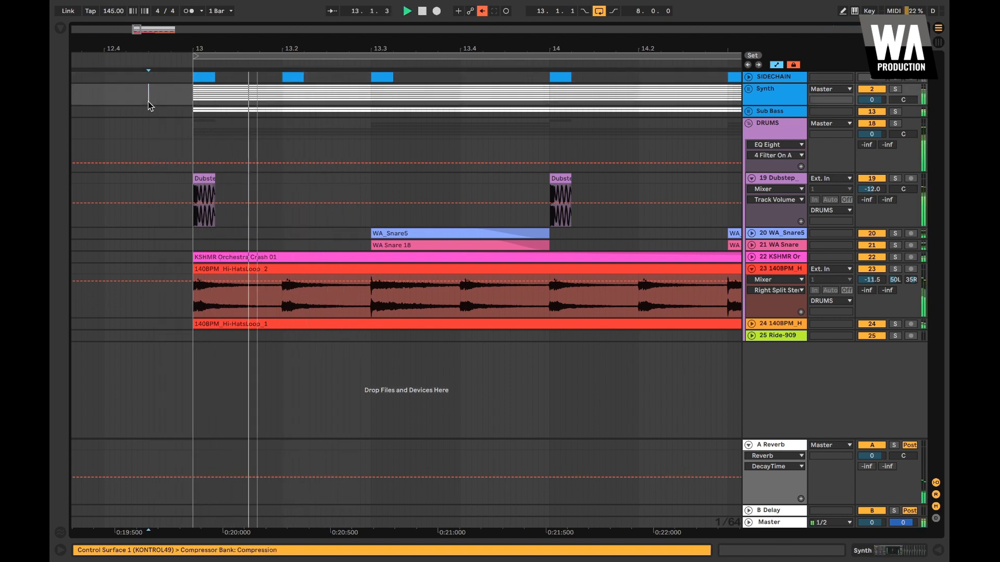
pyautogui.press('space')
# Place a SIDECHAIN clip at 13.3.3 and copy the Dubstep kick from bar 14 to the same position
pyautogui.click(391, 74)
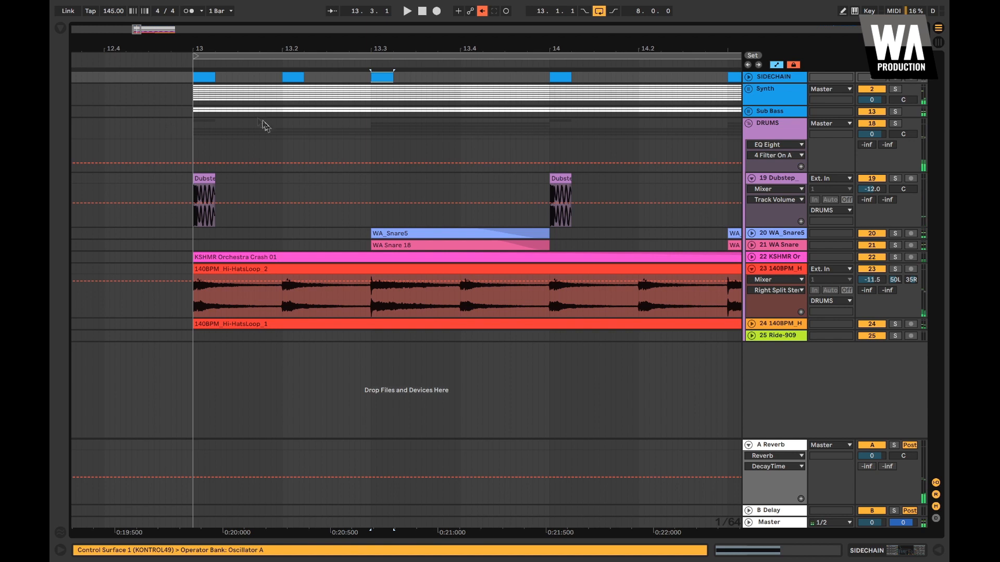
pyautogui.click(206, 185)
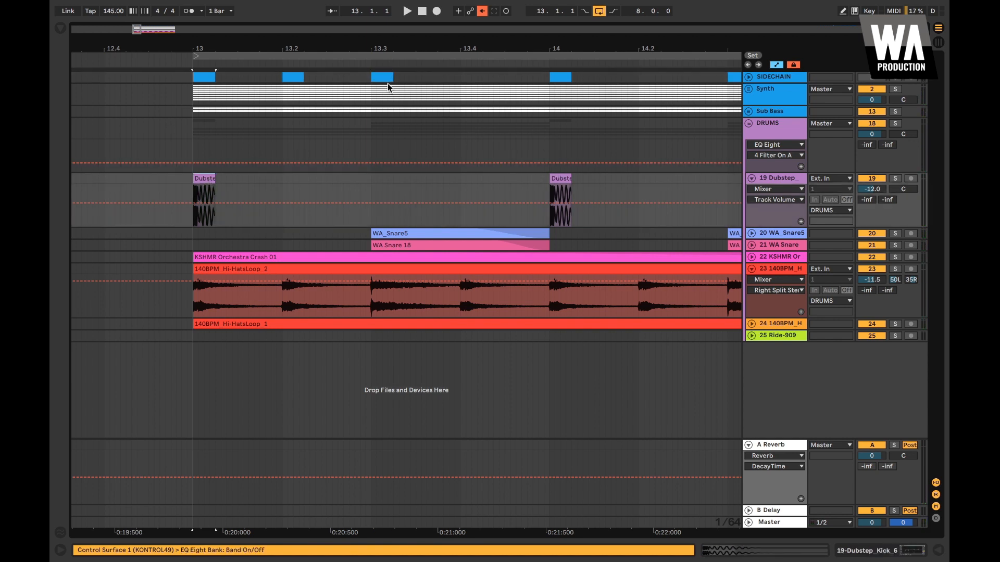
pyautogui.moveTo(385, 79); pyautogui.dragTo(432, 80)
pyautogui.moveTo(561, 180); pyautogui.dragTo(427, 187)
# Set the clip gain of the copied Dubstep kick at 13.3.3 to -4.00 dB
pyautogui.doubleClick(427, 185)
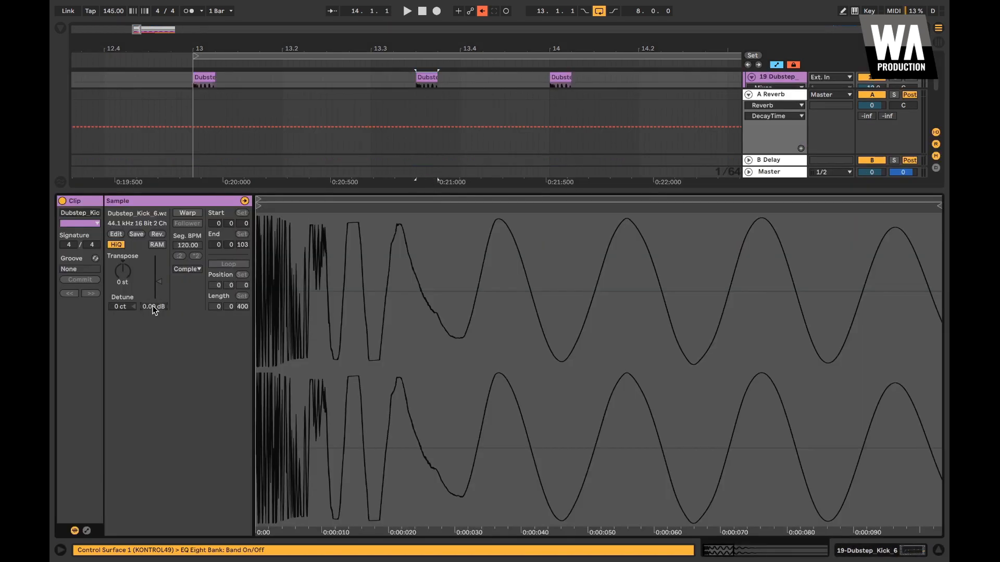
pyautogui.moveTo(155, 309); pyautogui.dragTo(161, 285)
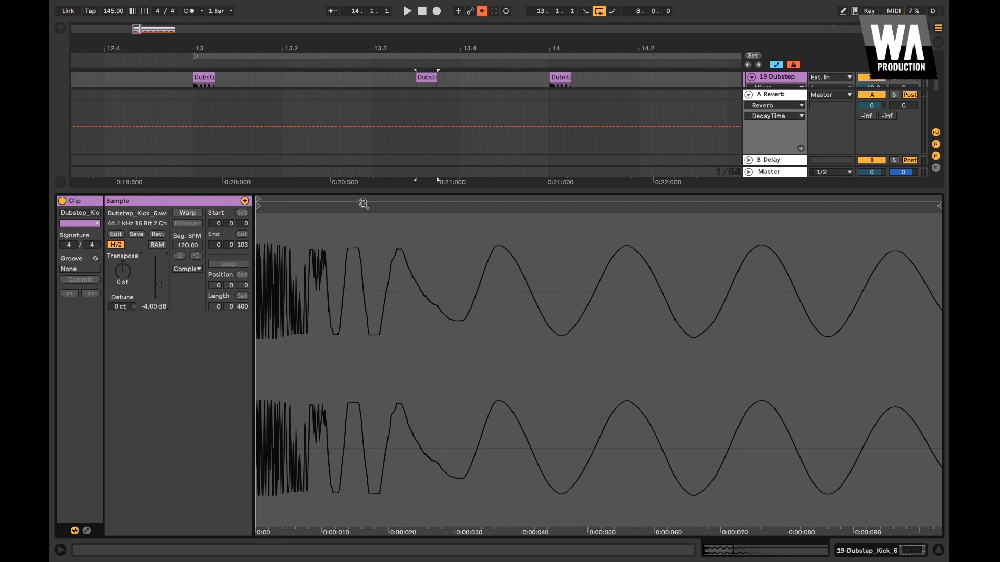
# Inspect the clip settings of the Dubstep kick copied to 13.3.3
pyautogui.press('super+alt+l')
pyautogui.scroll(-4, 356, 191)
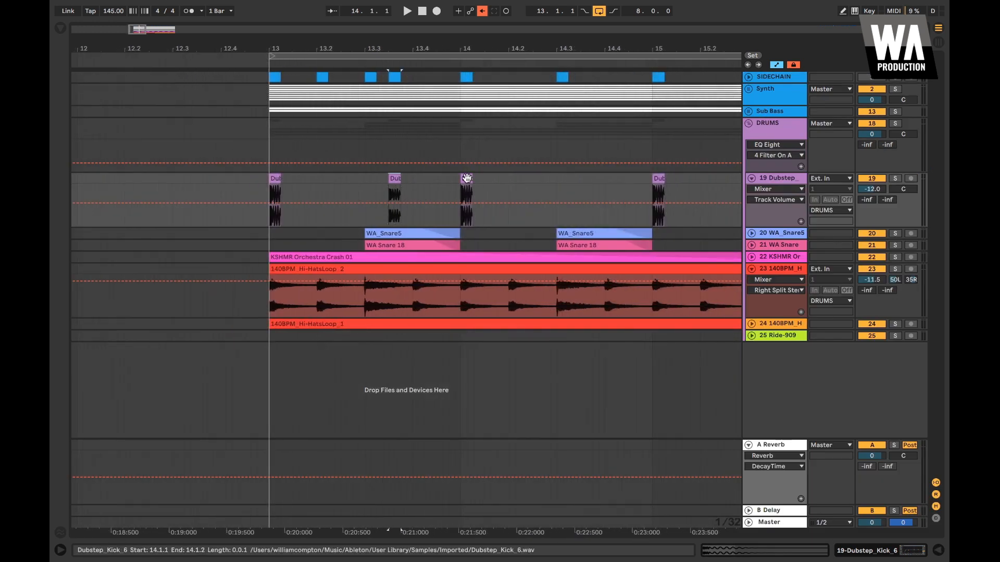
pyautogui.click(467, 178)
pyautogui.scroll(3, 334, 189)
pyautogui.hscroll(3, 313, 183)
pyautogui.doubleClick(341, 178)
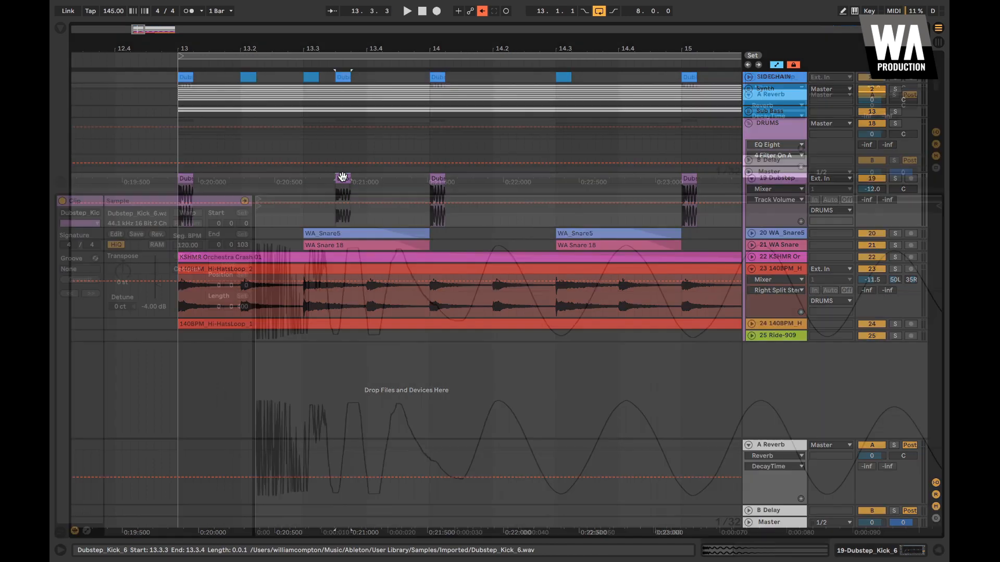
pyautogui.press('super+alt+l')
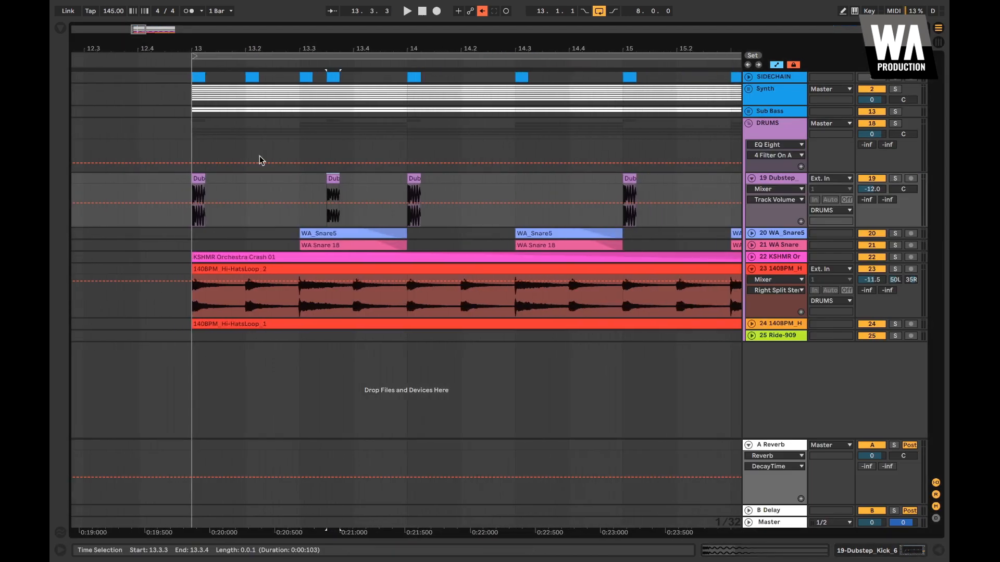
# Audition the drop from 12.4.3 to hear the kick at 13.3.3
pyautogui.click(181, 192)
pyautogui.click(415, 177)
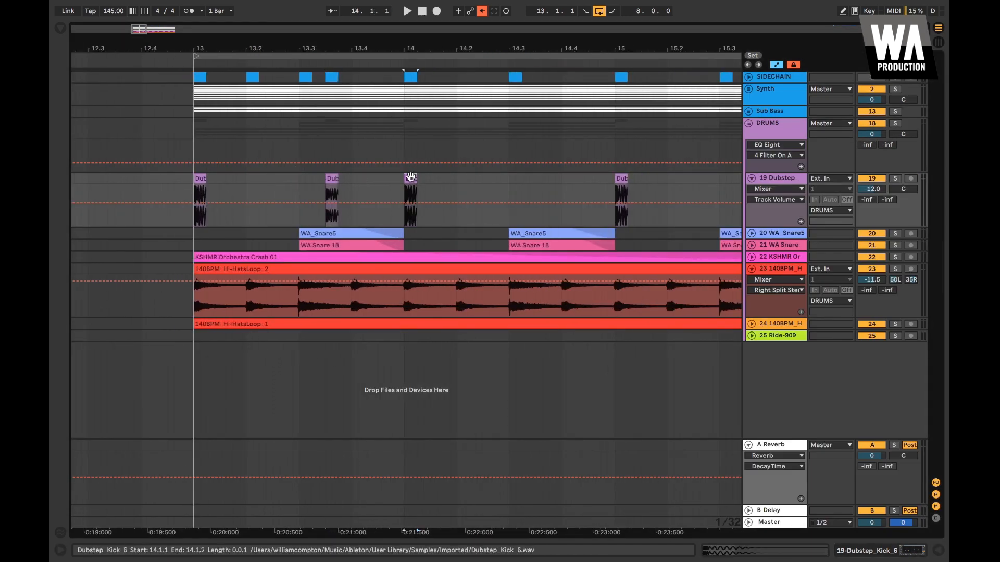
pyautogui.click(168, 179)
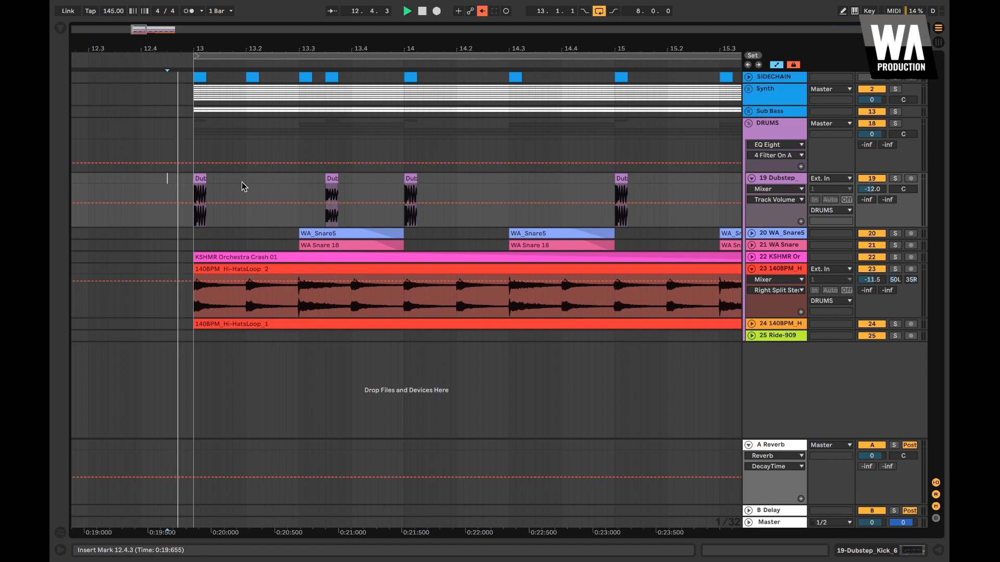
pyautogui.press('space')
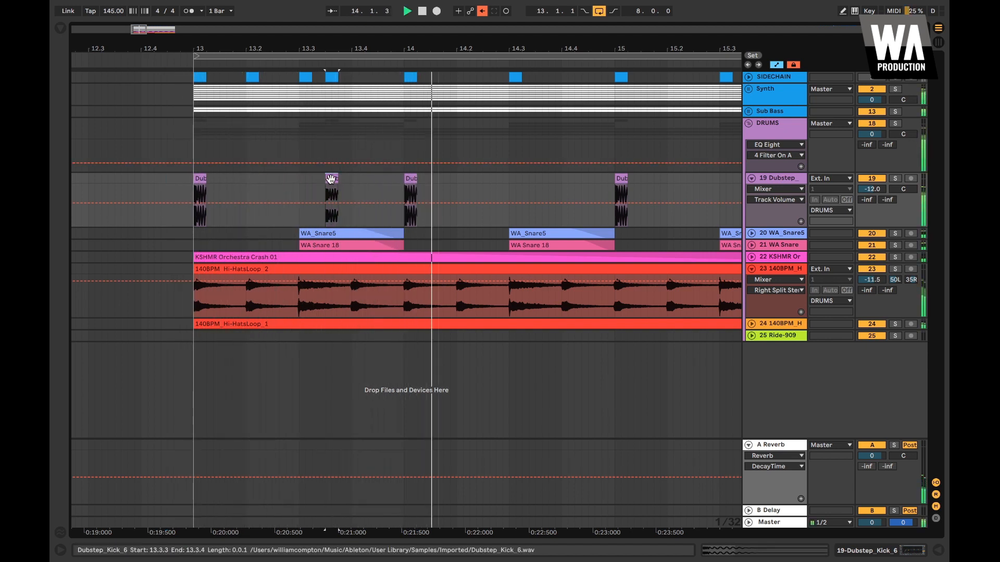
pyautogui.press('space')
# Copy the SIDECHAIN clip at 14.1.1 to 14.2.1 and audition the drop from just before bar 13
pyautogui.click(412, 76)
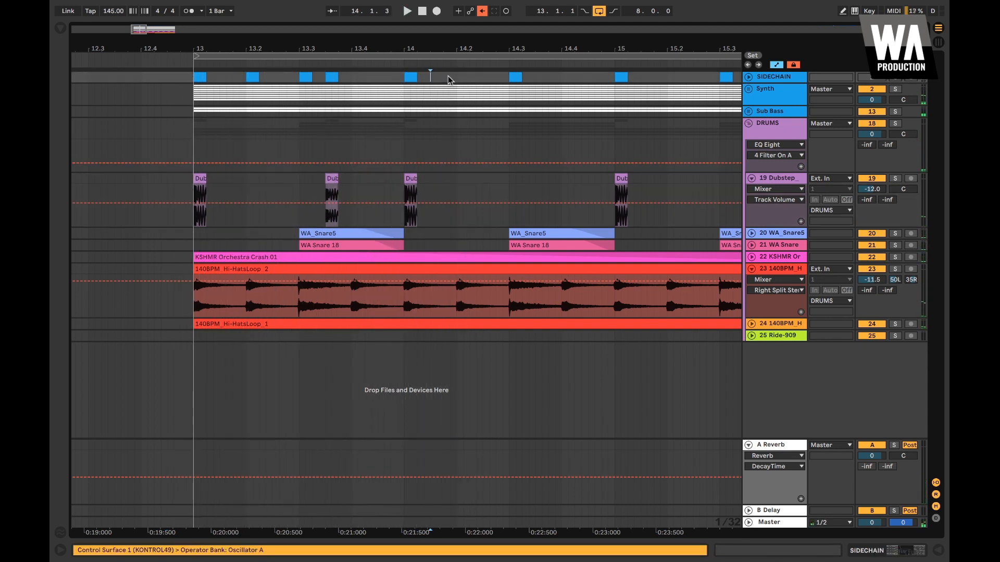
pyautogui.press('space')
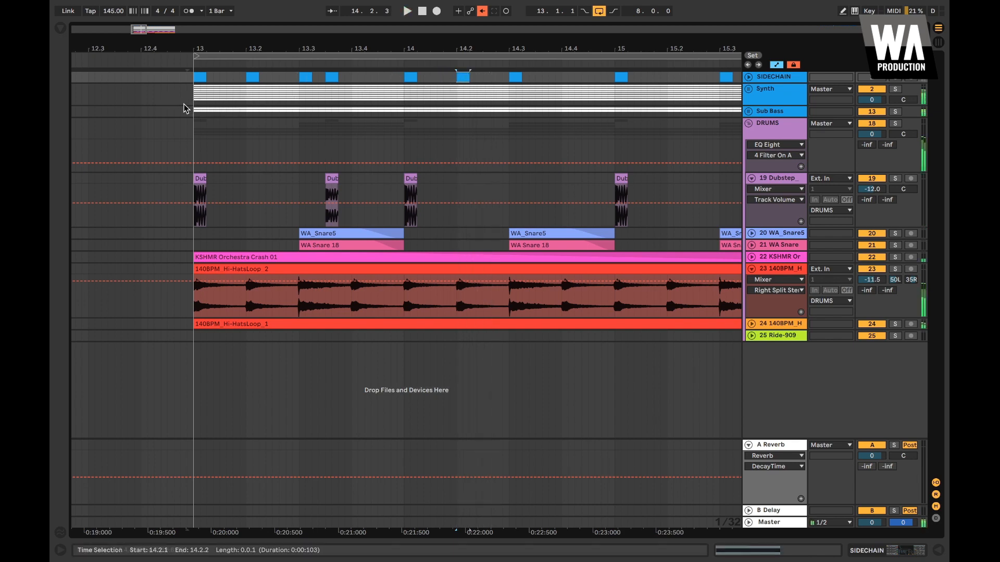
pyautogui.press('space')
pyautogui.click(187, 110)
pyautogui.press('space')
pyautogui.scroll(-2, 271, 105)
pyautogui.hscroll(3, 275, 108)
pyautogui.scroll(2, 288, 119)
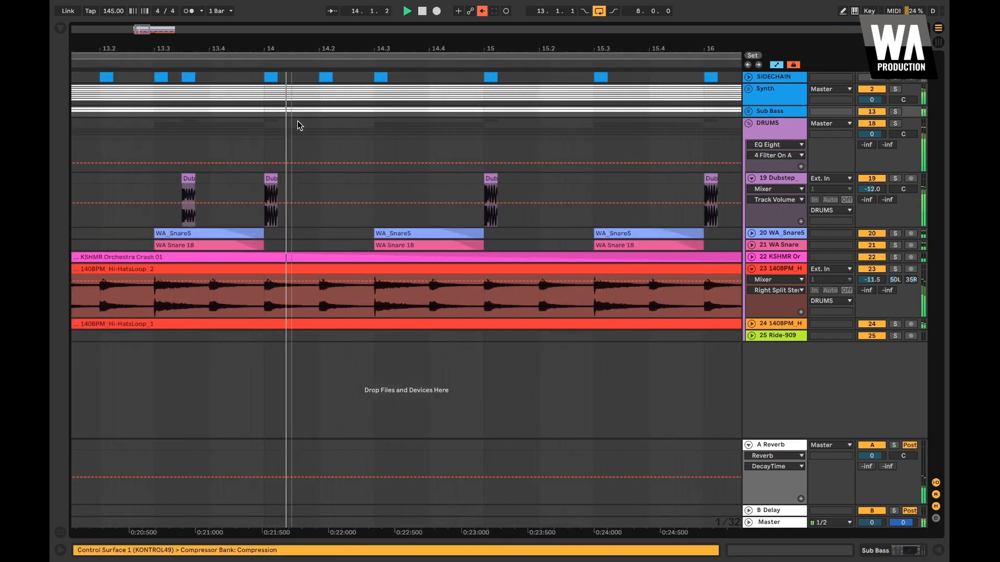
pyautogui.hscroll(2, 350, 120)
pyautogui.press('space')
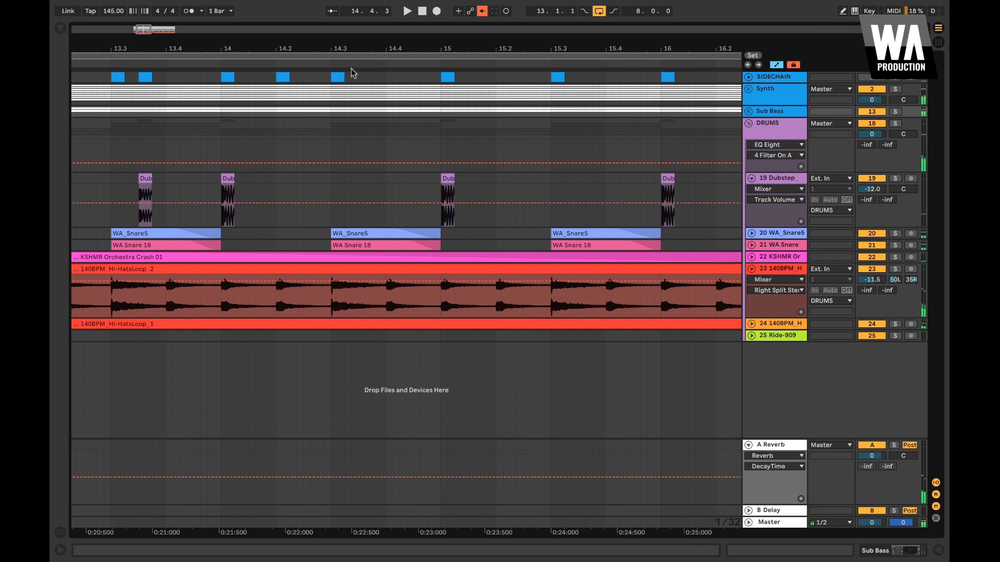
# Place a SIDECHAIN clip and a copy of the quieter Dubstep kick from 13.3.3 at 14.4.1
pyautogui.click(334, 78)
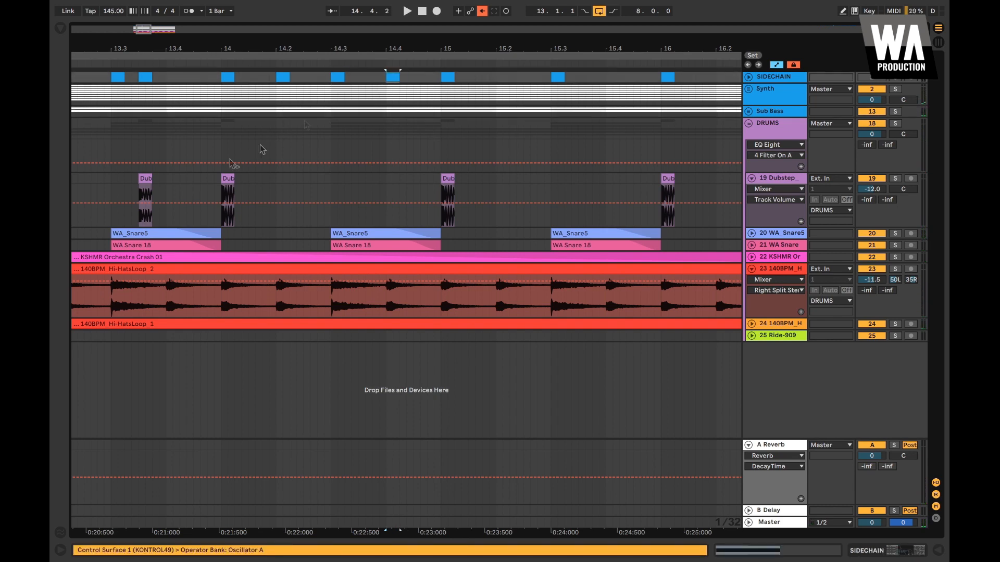
pyautogui.click(139, 180)
pyautogui.scroll(-2, 386, 183)
# Audition the drop from 12.4.1 through bar 16 and fold track 23 of the DRUMS group
pyautogui.click(186, 178)
pyautogui.press('space')
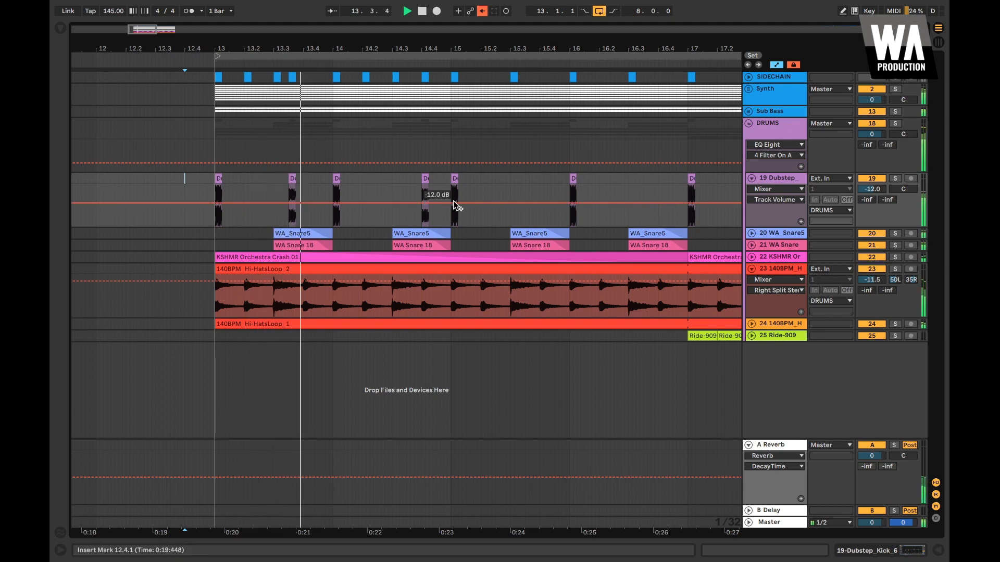
pyautogui.click(751, 270)
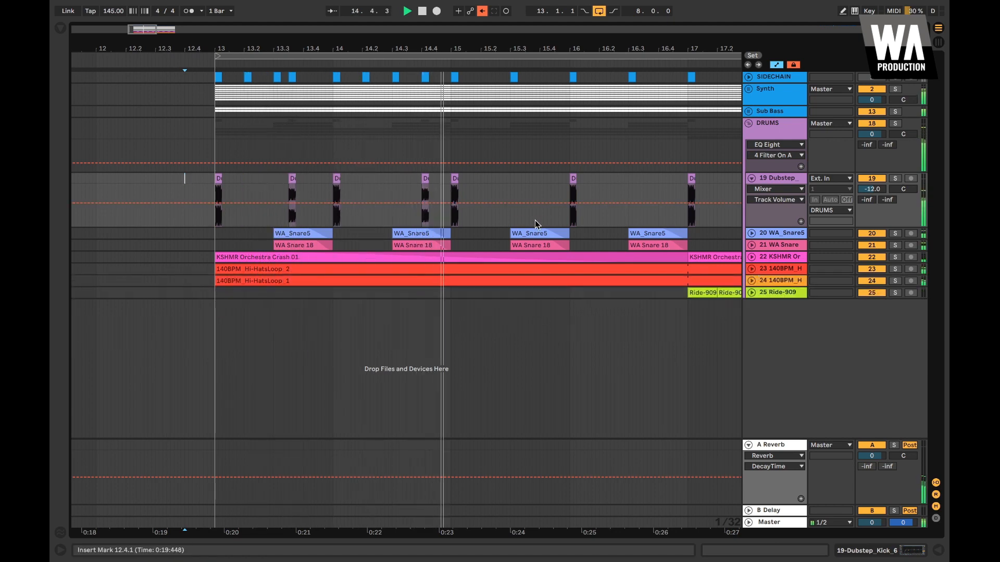
pyautogui.click(475, 178)
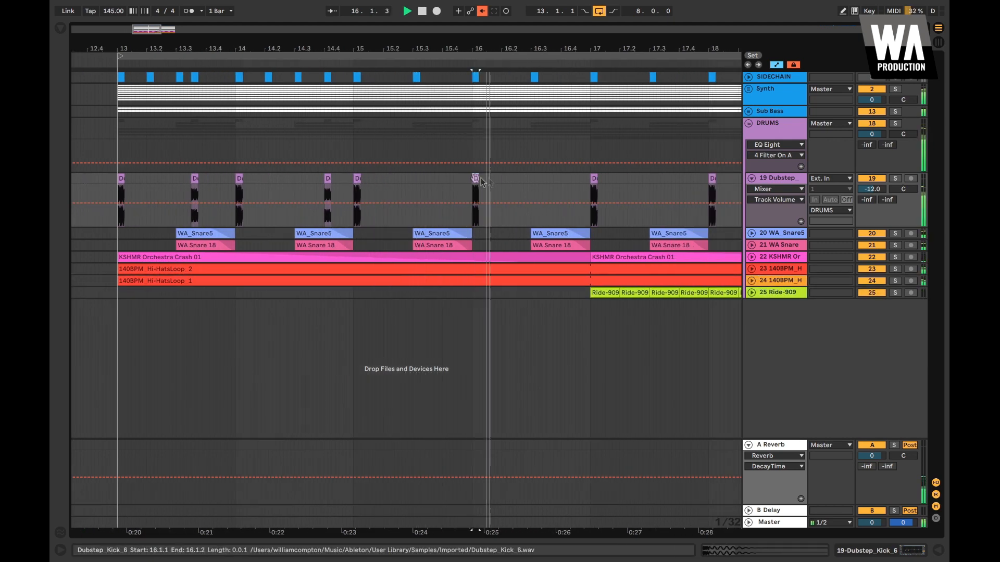
pyautogui.scroll(3, 519, 176)
pyautogui.hscroll(3, 519, 176)
pyautogui.press('space')
pyautogui.scroll(1, 521, 178)
pyautogui.hscroll(-2, 521, 178)
# Copy the quieter kick from 14.4.1 and the SIDECHAIN clip from 16.3.1 to 16.3.3, and audition the result
pyautogui.click(150, 183)
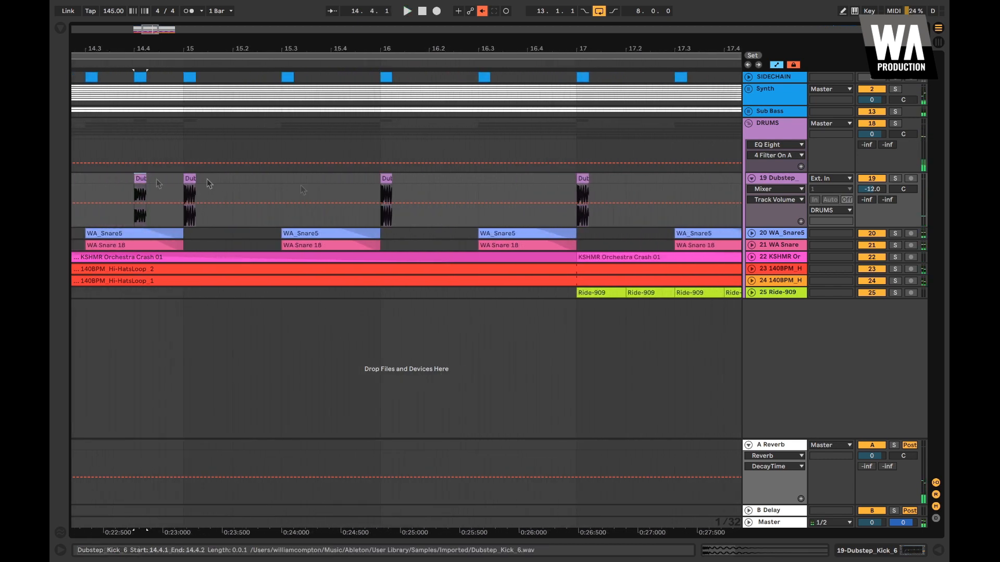
pyautogui.scroll(1, 465, 192)
pyautogui.hscroll(1, 483, 181)
pyautogui.click(462, 182)
pyautogui.hotkey('ctrl', 'v')
pyautogui.moveTo(447, 77); pyautogui.dragTo(474, 79)
pyautogui.click(390, 131)
pyautogui.press('space')
pyautogui.press('space')
pyautogui.scroll(1, 606, 247)
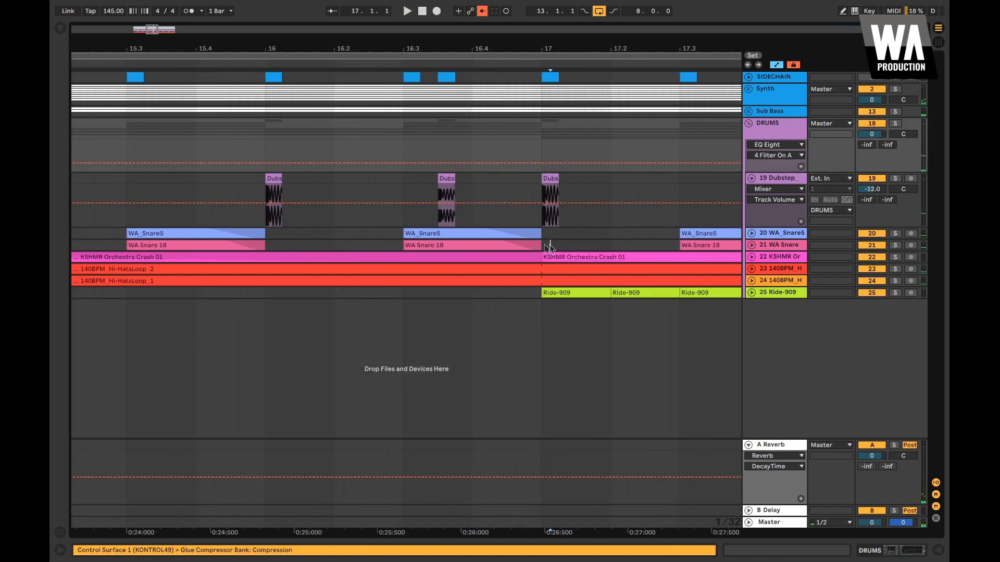
# Replace the tails of both snare layers in beat 16.4 with repeated snare hits at 16.4.1 and 16.4.3
pyautogui.keyDown('shift'); pyautogui.click(474, 235); pyautogui.keyUp('shift')
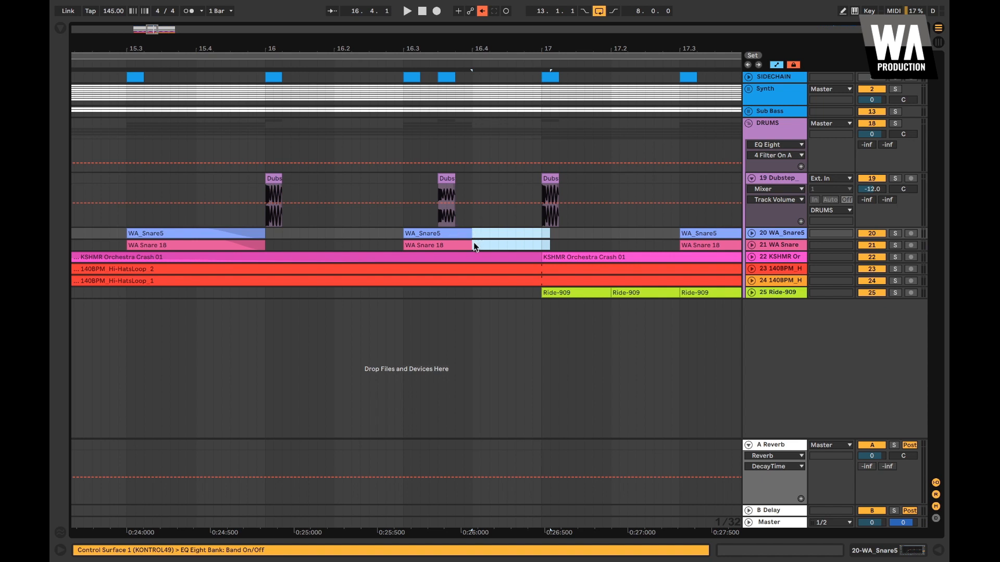
pyautogui.press('Delete')
pyautogui.click(401, 239)
pyautogui.hotkey('ctrl', 'd')
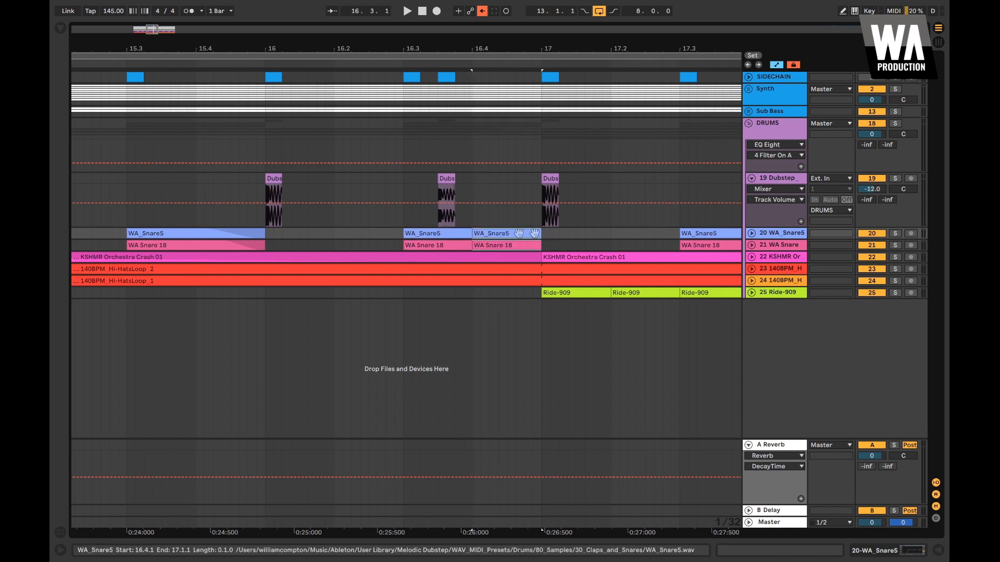
pyautogui.moveTo(541, 235); pyautogui.dragTo(501, 233)
pyautogui.hotkey('ctrl', 'd')
pyautogui.hscroll(-2, 369, 219)
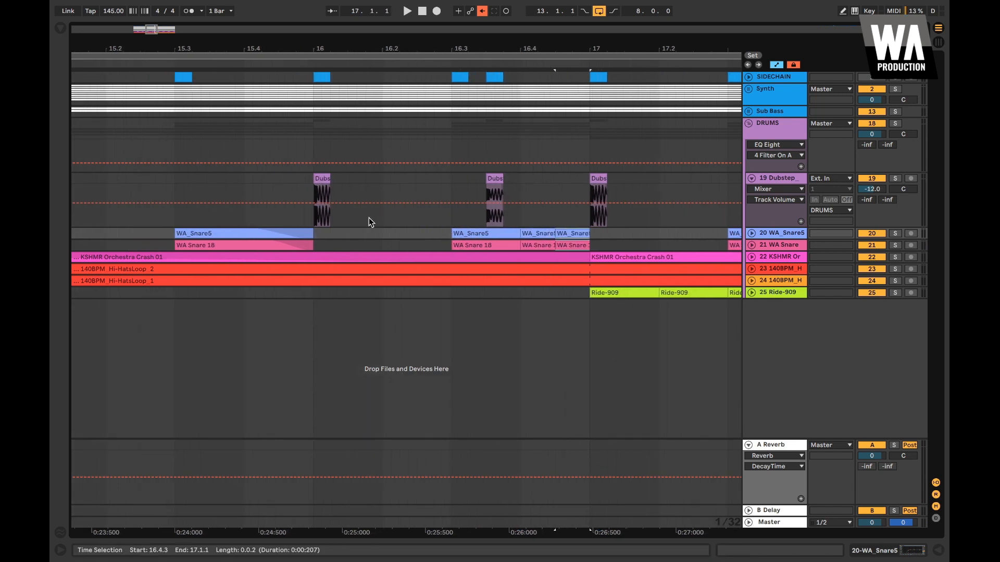
# Audition the drop from 12.4.1 through the snare fill at the end of bar 16
pyautogui.scroll(-10, 369, 218)
pyautogui.hscroll(-1, 368, 218)
pyautogui.click(275, 190)
pyautogui.press('space')
pyautogui.scroll(4, 321, 199)
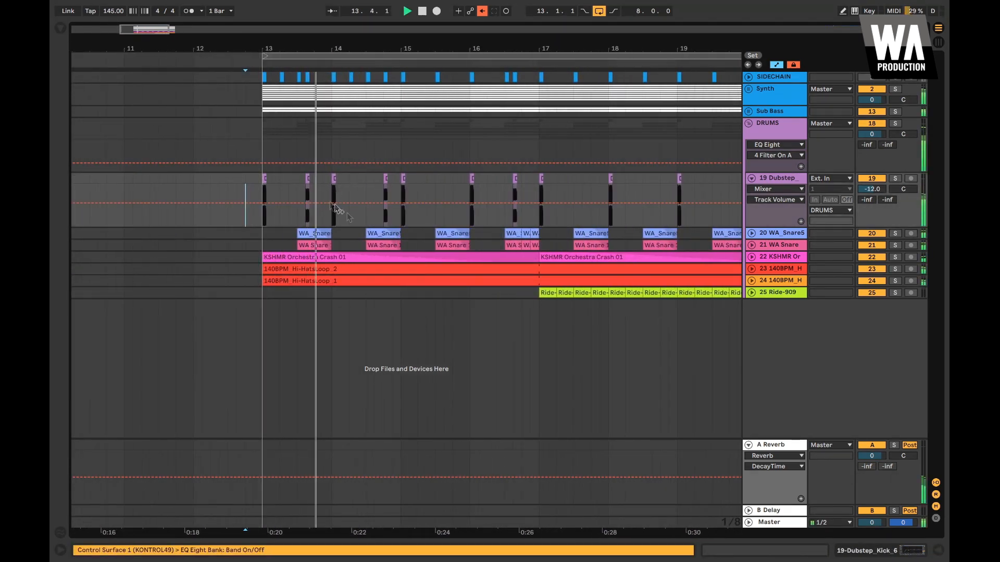
pyautogui.scroll(2, 323, 198)
pyautogui.scroll(-1, 383, 200)
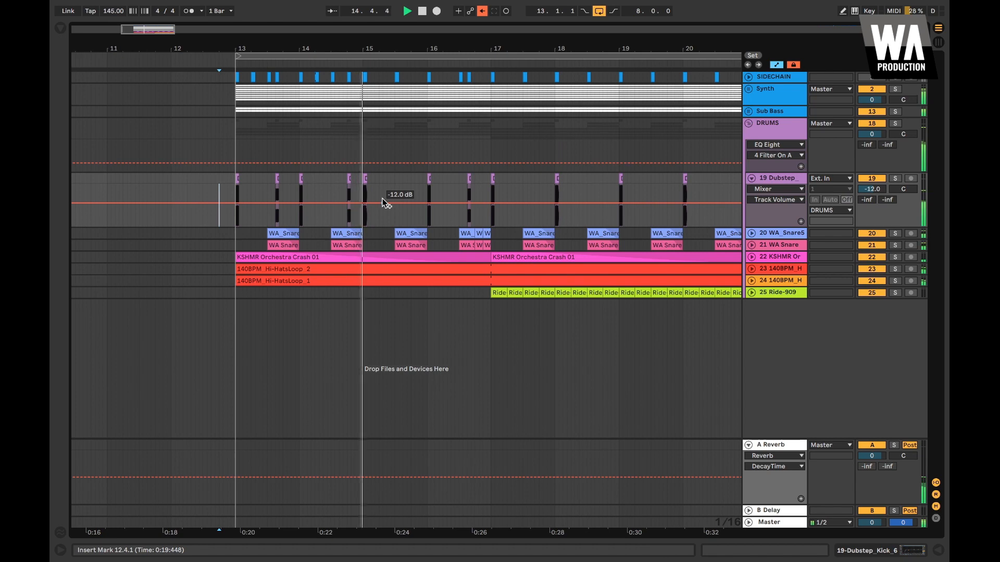
pyautogui.scroll(-2, 383, 199)
pyautogui.scroll(-1, 382, 198)
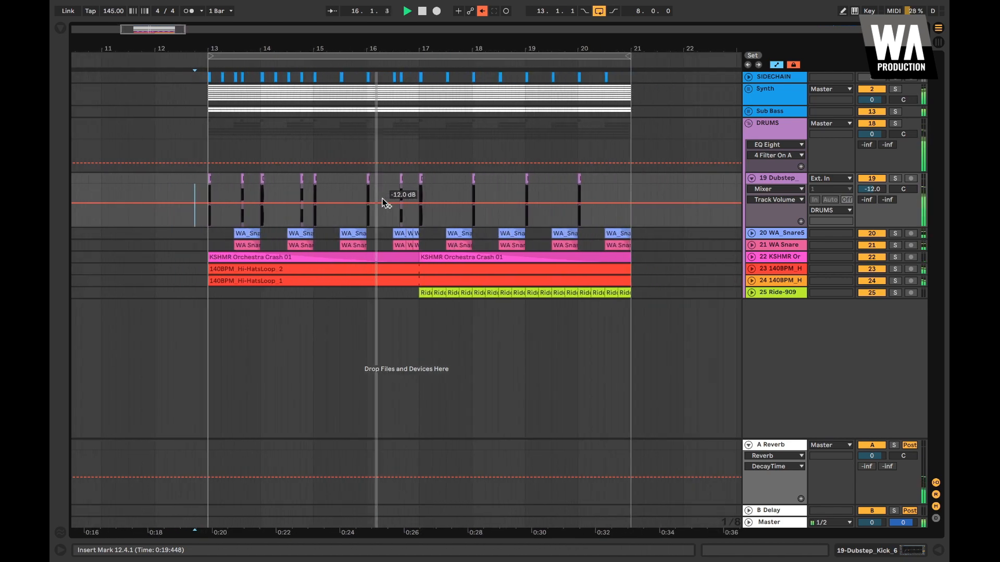
pyautogui.press('space')
# Lower hi-hat tracks 23 and 24 and the Ride-909 track to -13.0, -14.5 and -18.5 dB, auditioning the result
pyautogui.click(769, 271)
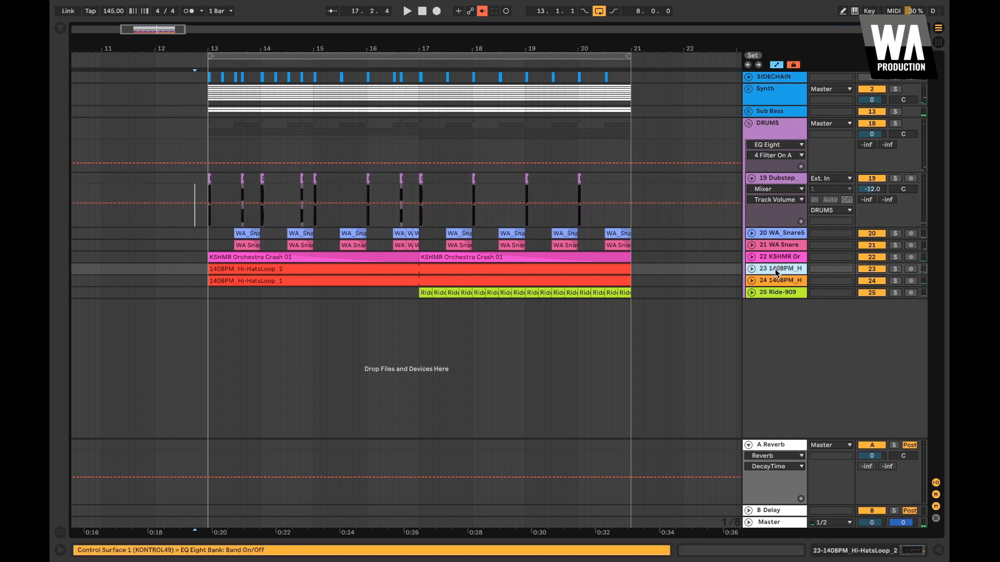
pyautogui.hotkey('shift', 'Down')
pyautogui.hotkey('shift', 'Down')
pyautogui.click(752, 270)
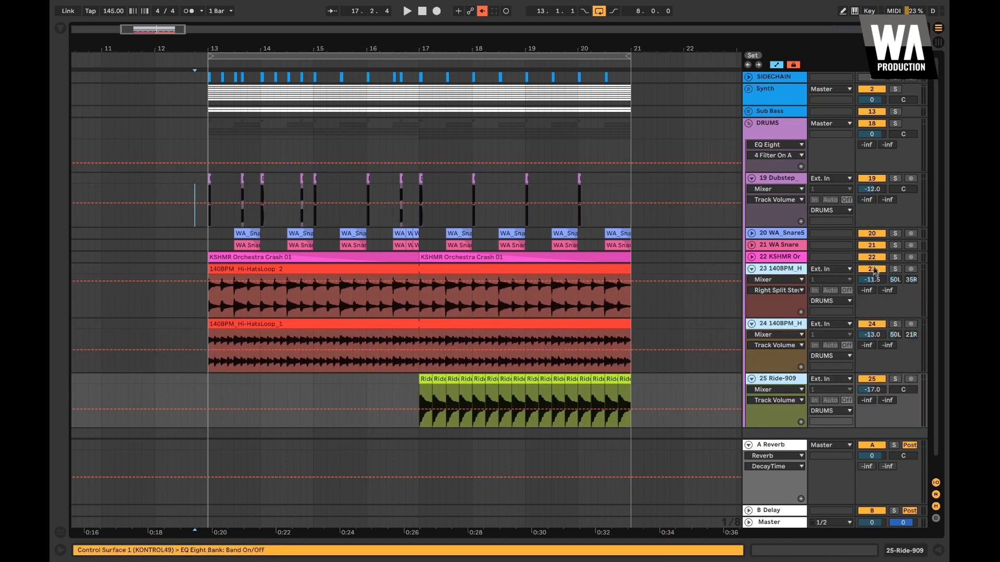
pyautogui.click(872, 279)
pyautogui.press('space')
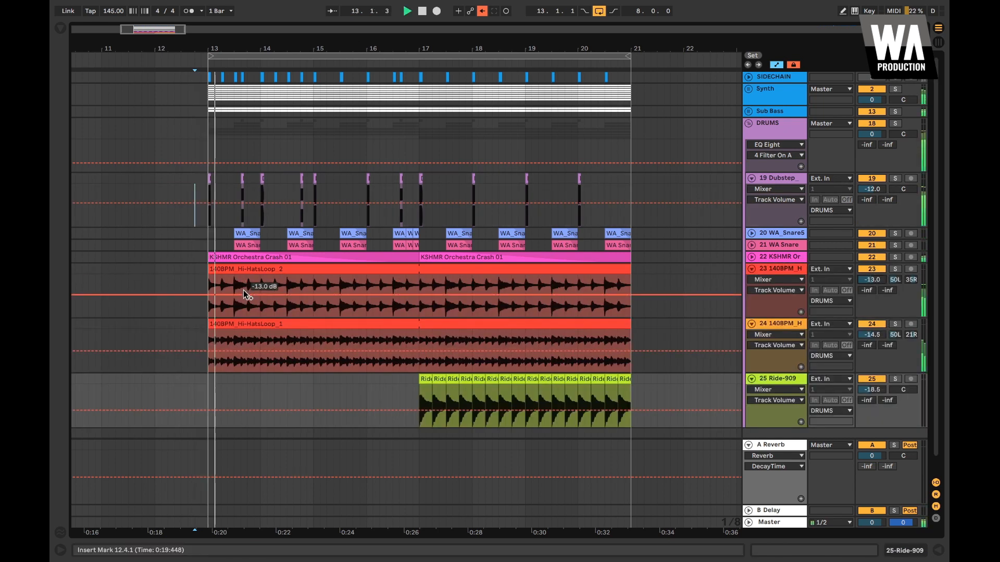
pyautogui.click(751, 269)
pyautogui.click(751, 269)
pyautogui.click(752, 269)
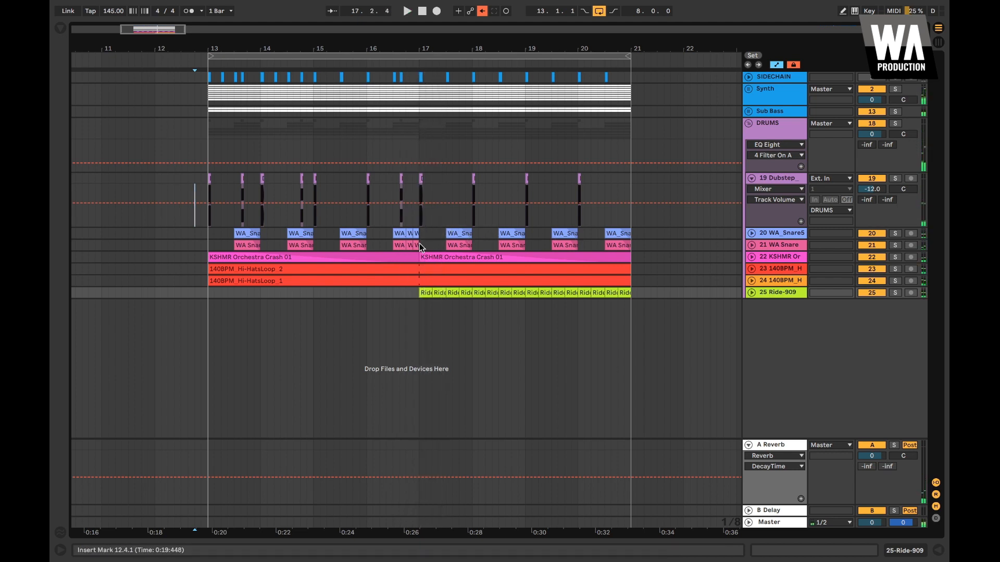
# Duplicate the kick, snare and SIDECHAIN clips of bars 13–16 over bars 17–20
pyautogui.moveTo(421, 247); pyautogui.dragTo(208, 182)
pyautogui.hotkey('ctrl', 'd')
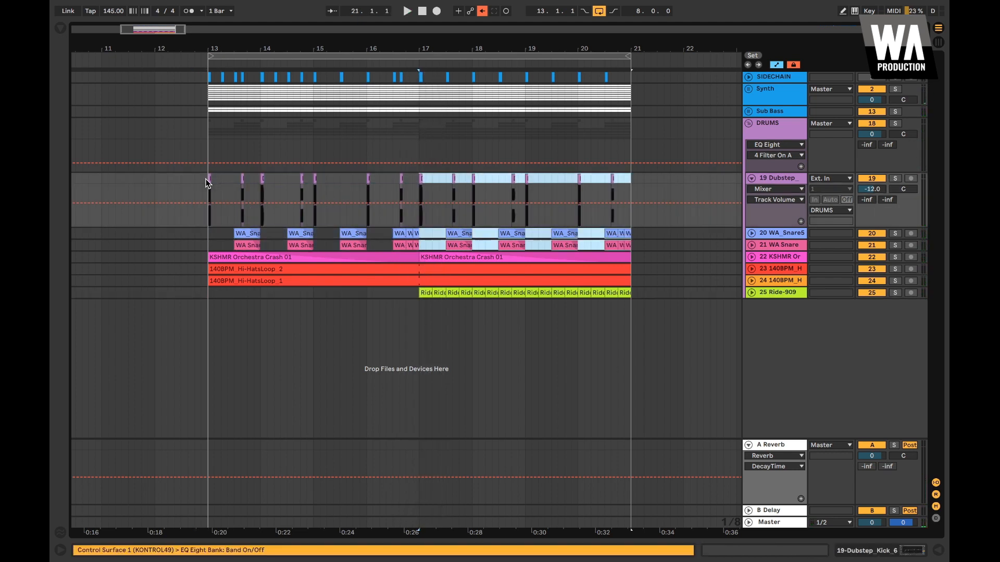
pyautogui.moveTo(419, 81); pyautogui.dragTo(209, 79)
pyautogui.hotkey('ctrl', 'd')
pyautogui.hscroll(3, 457, 115)
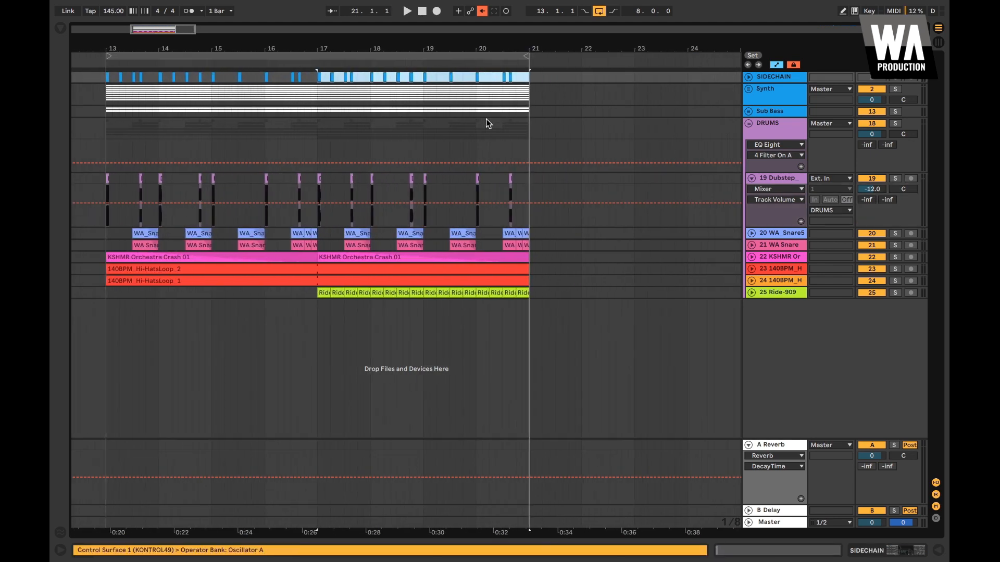
# Add SIDECHAIN clips at 20.4.1 and 20.4.3 to match the snare fill
pyautogui.scroll(3, 470, 124)
pyautogui.hscroll(3, 470, 124)
pyautogui.scroll(4, 470, 124)
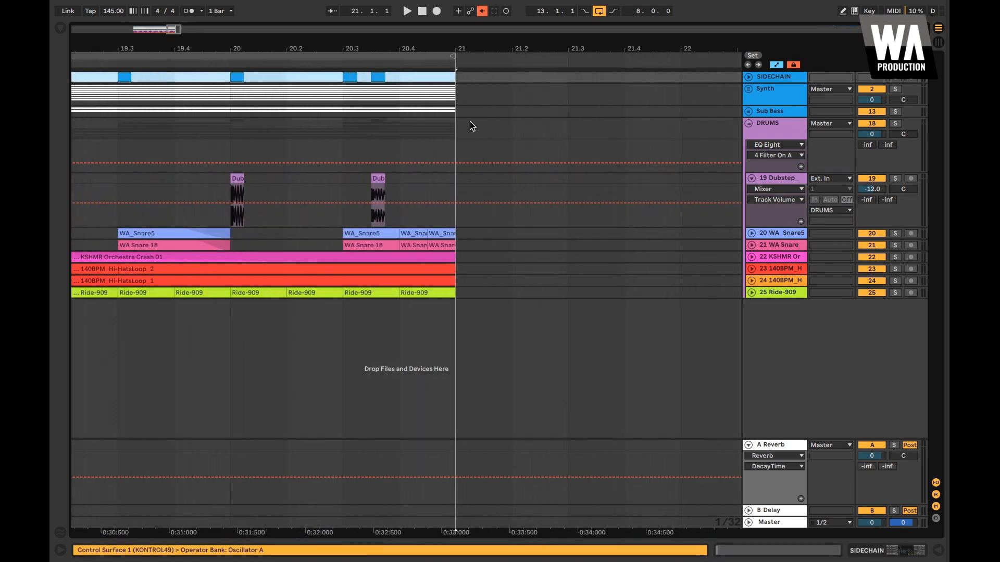
pyautogui.click(364, 77)
pyautogui.click(406, 77)
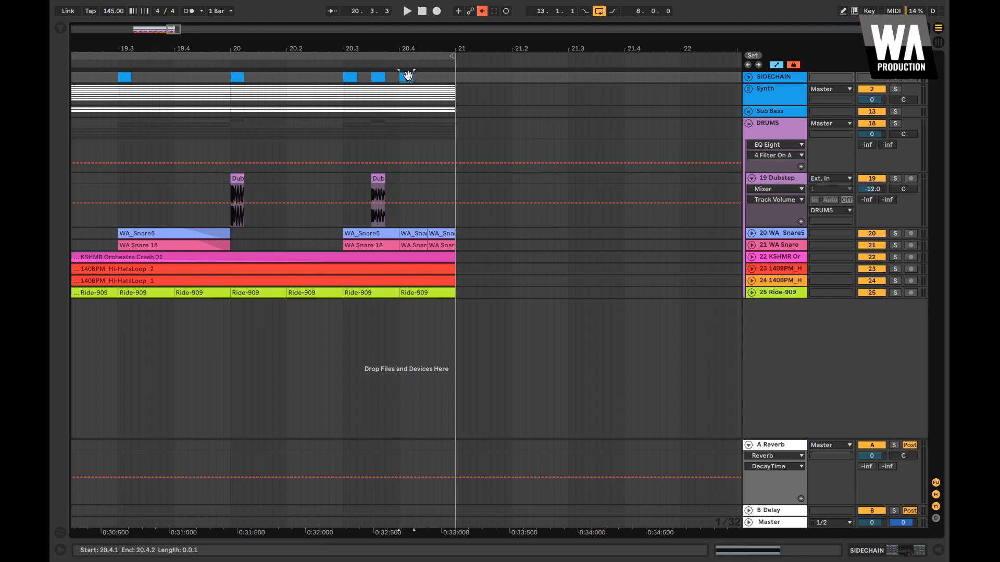
pyautogui.click(434, 77)
pyautogui.scroll(-5, 434, 77)
pyautogui.hscroll(-5, 437, 80)
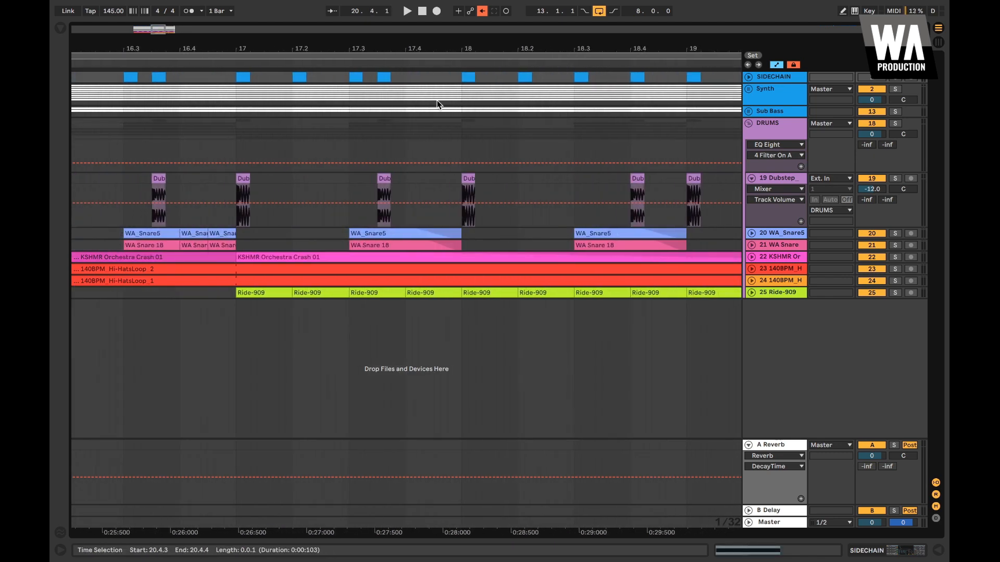
# Add SIDECHAIN clips at 16.4.1 and 16.4.3 under the first snare fill
pyautogui.scroll(-2, 425, 109)
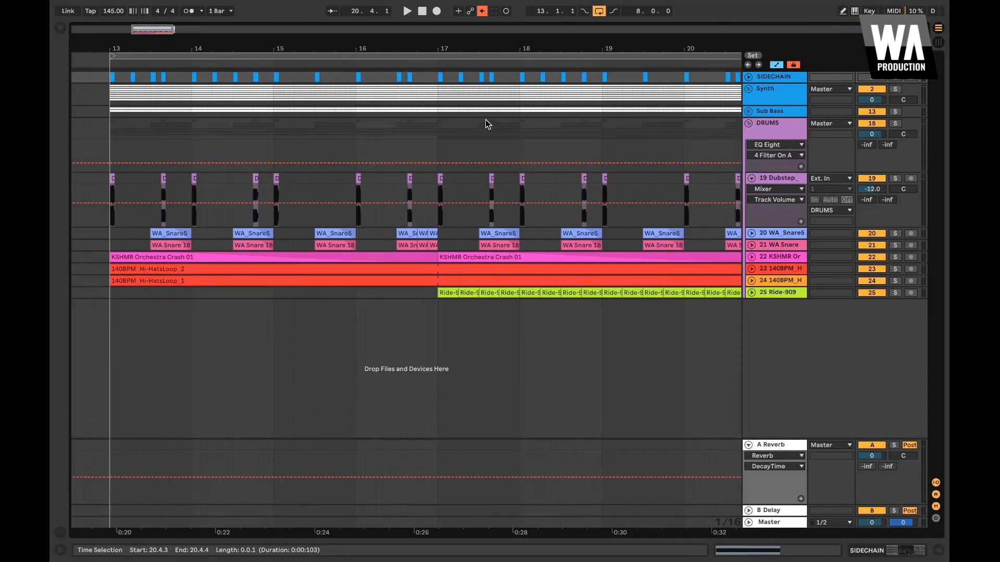
pyautogui.scroll(5, 485, 123)
pyautogui.moveTo(349, 78); pyautogui.dragTo(411, 78)
pyautogui.scroll(-2, 410, 77)
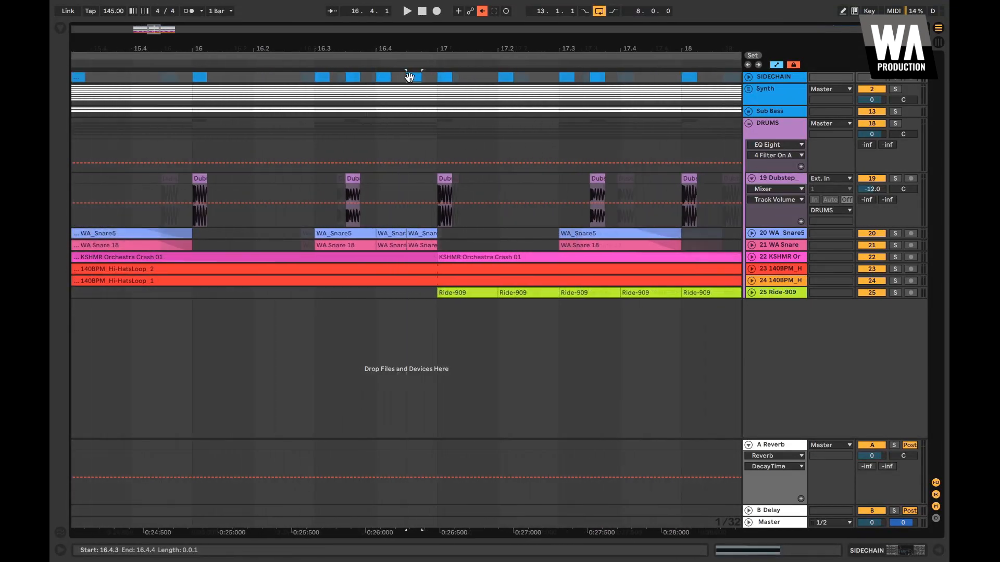
# Audition the arrangement from 15.4.2 and place the insert marker at 20.1.1
pyautogui.scroll(-3, 409, 77)
pyautogui.click(320, 128)
pyautogui.press('space')
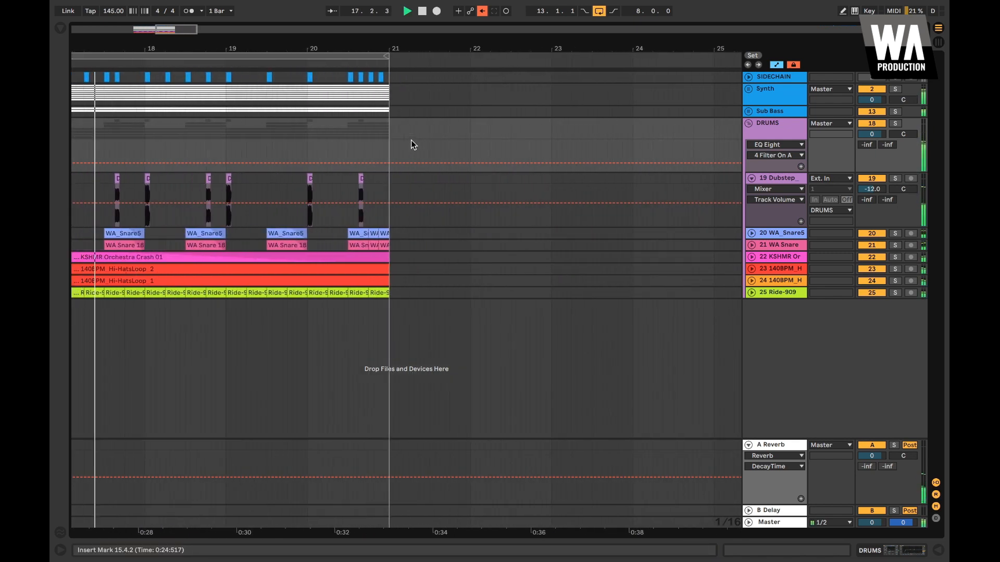
pyautogui.press('space')
pyautogui.click(345, 130)
pyautogui.scroll(5, 408, 131)
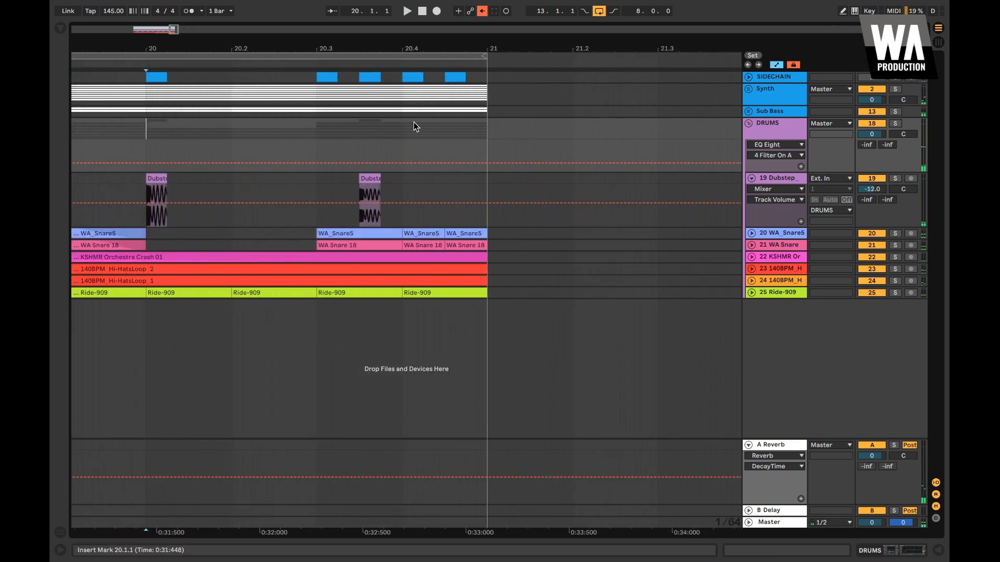
# Shorten the last snare hits in bar 20 on both snare tracks by deleting their tails from 20.4.4 to 21.1.1
pyautogui.click(483, 245)
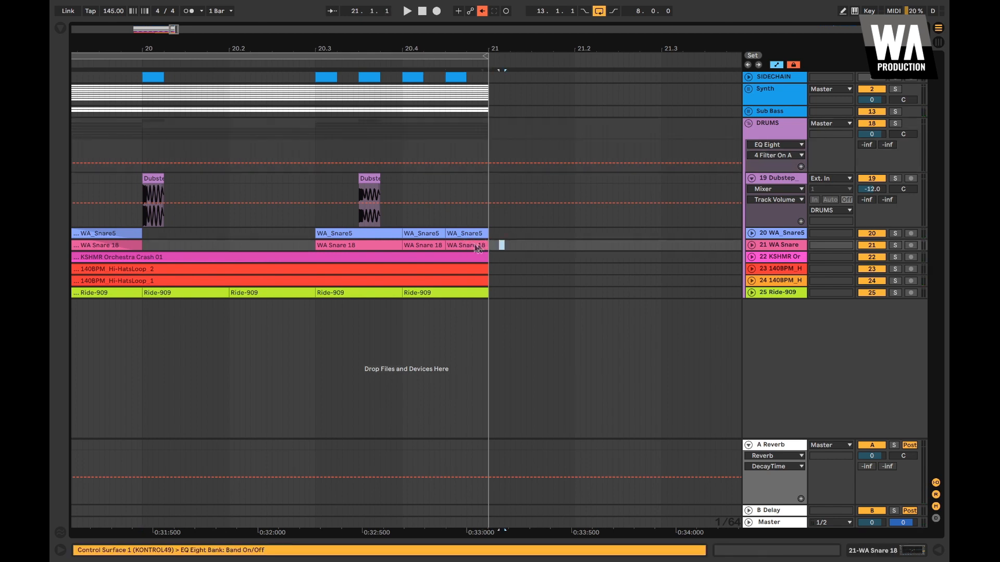
pyautogui.moveTo(462, 231); pyautogui.dragTo(463, 229)
pyautogui.press('Delete')
pyautogui.click(431, 232)
pyautogui.press('super+d')
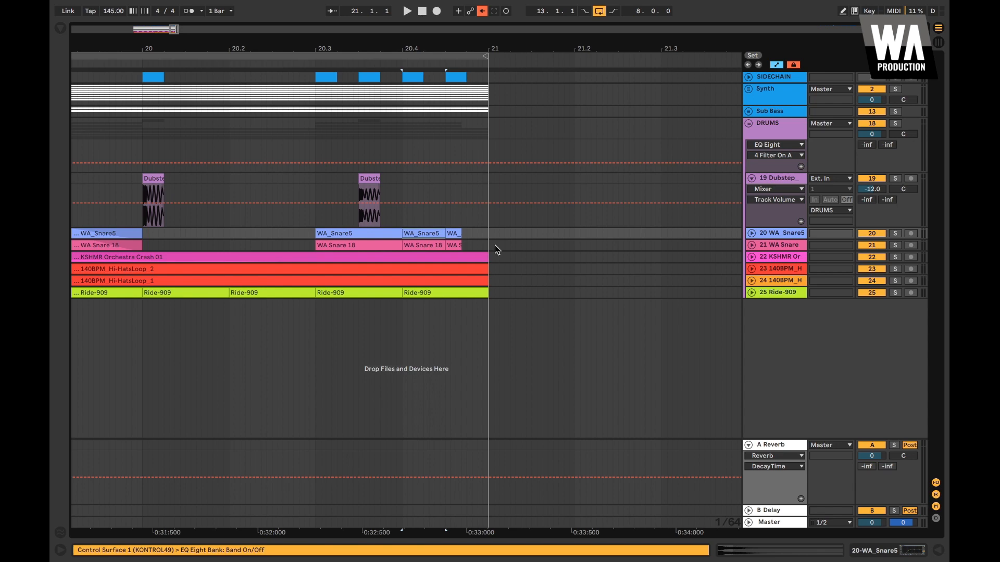
pyautogui.moveTo(504, 246); pyautogui.dragTo(445, 228)
pyautogui.press('Delete')
pyautogui.press('super+d')
# Audition the full drop from the start of bar 13 with the DRUMS group folded
pyautogui.press('-')
pyautogui.press('-')
pyautogui.press('-')
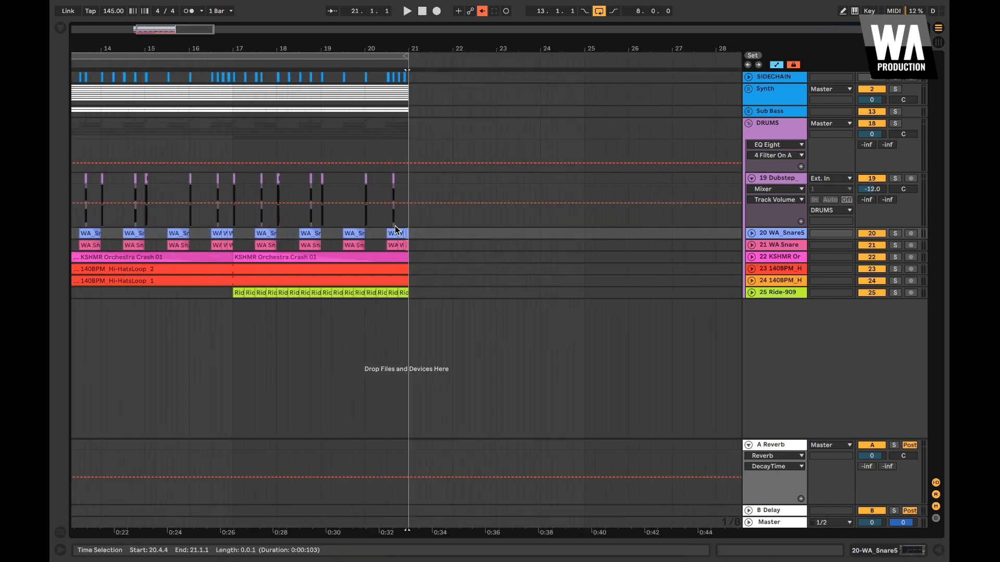
pyautogui.press('-')
pyautogui.click(350, 116)
pyautogui.press('space')
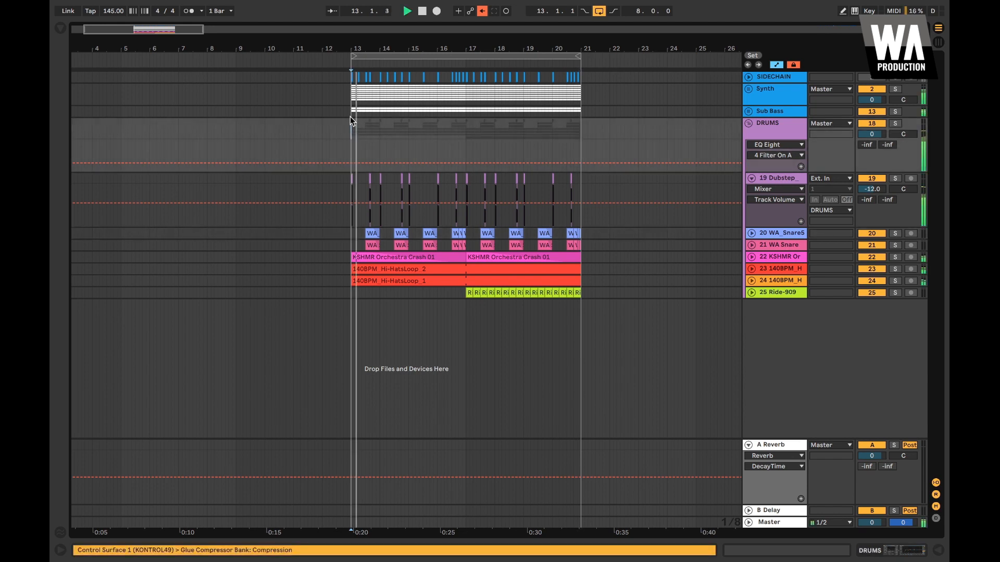
pyautogui.click(748, 123)
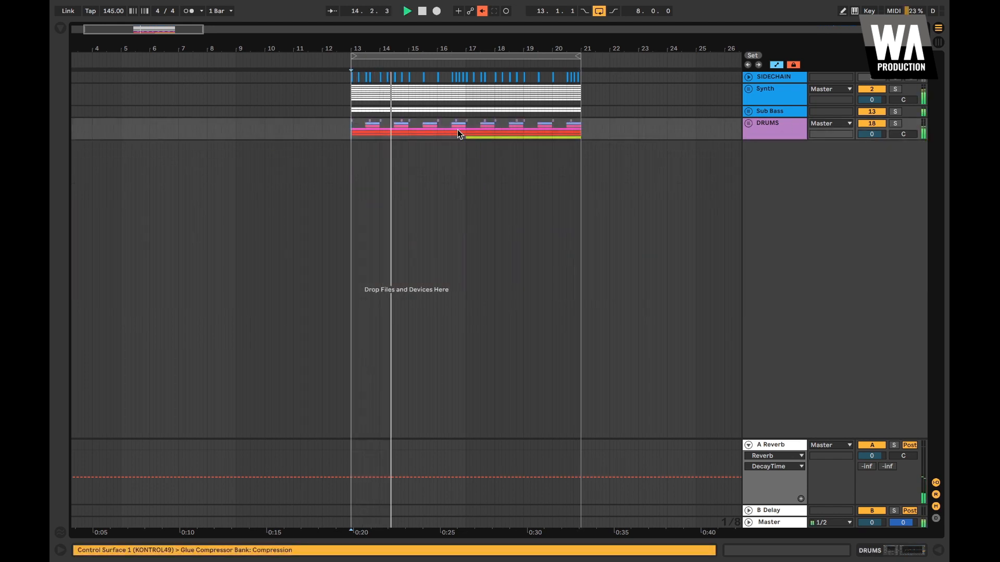
pyautogui.press('+')
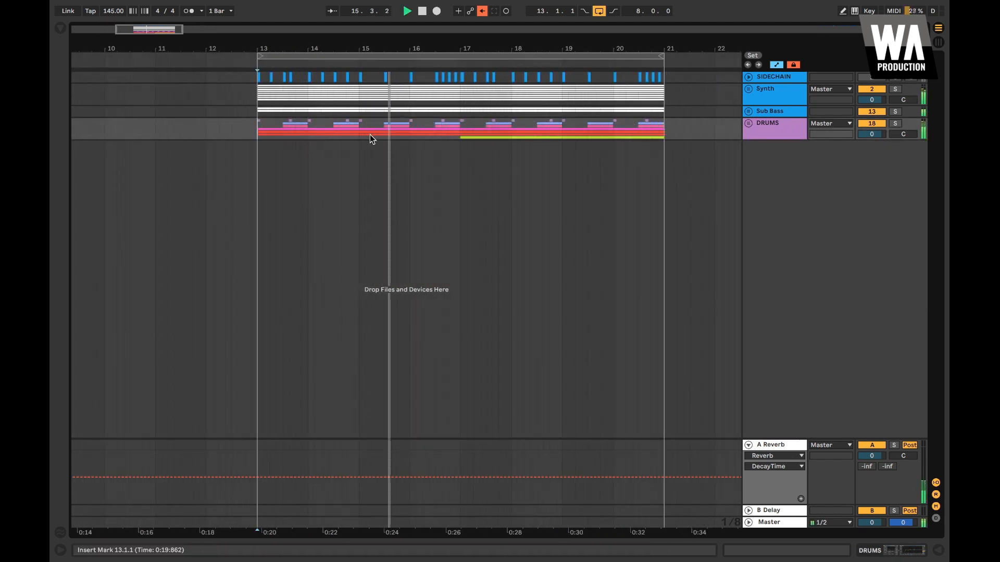
pyautogui.press('-')
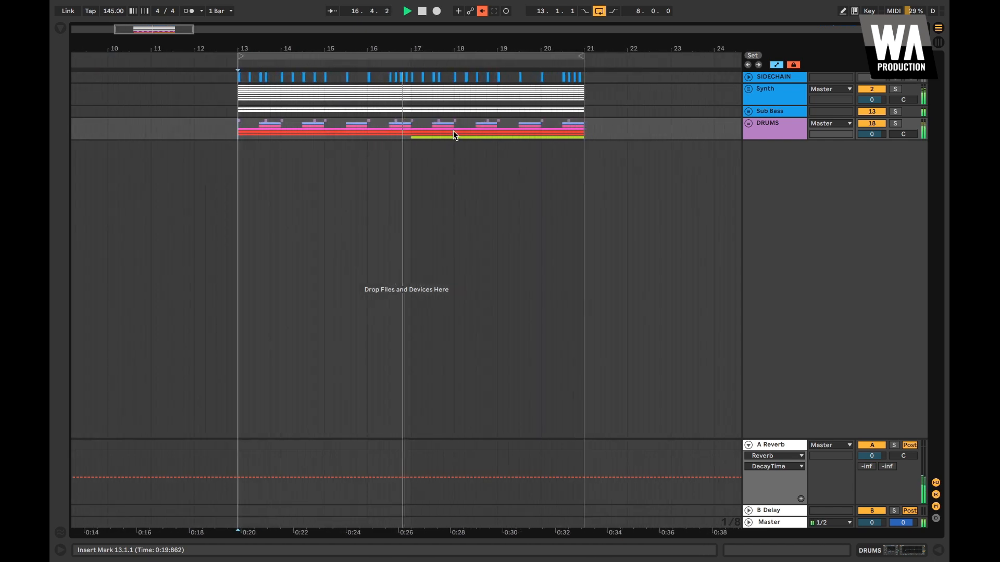
pyautogui.press('-')
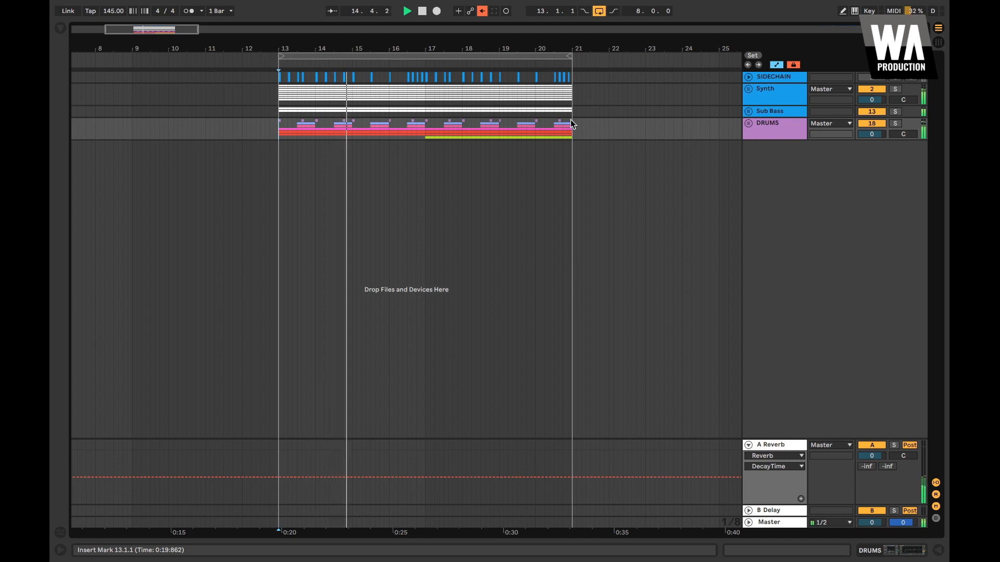
pyautogui.scroll(5, 298, 93)
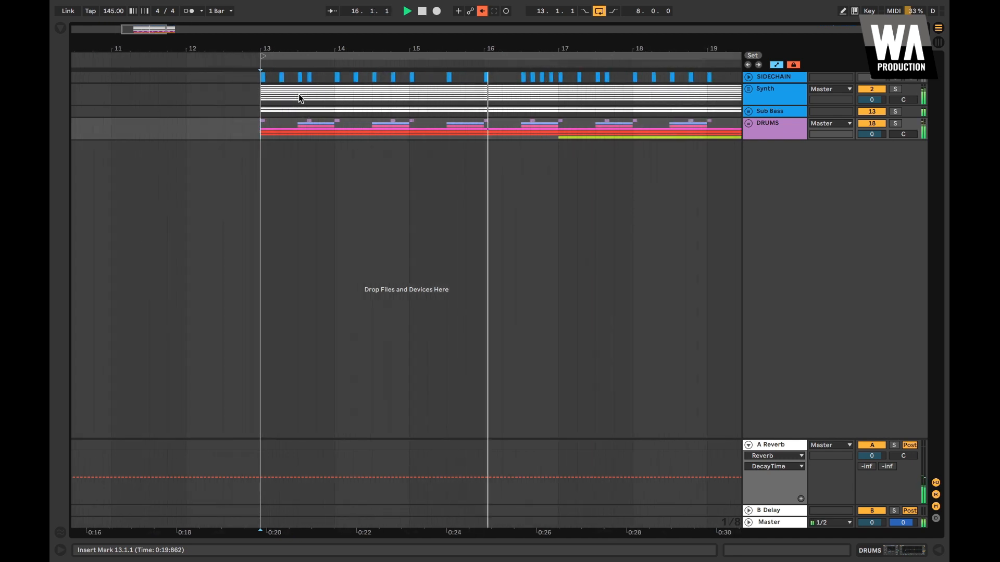
pyautogui.hscroll(2, 298, 94)
pyautogui.scroll(-5, 298, 94)
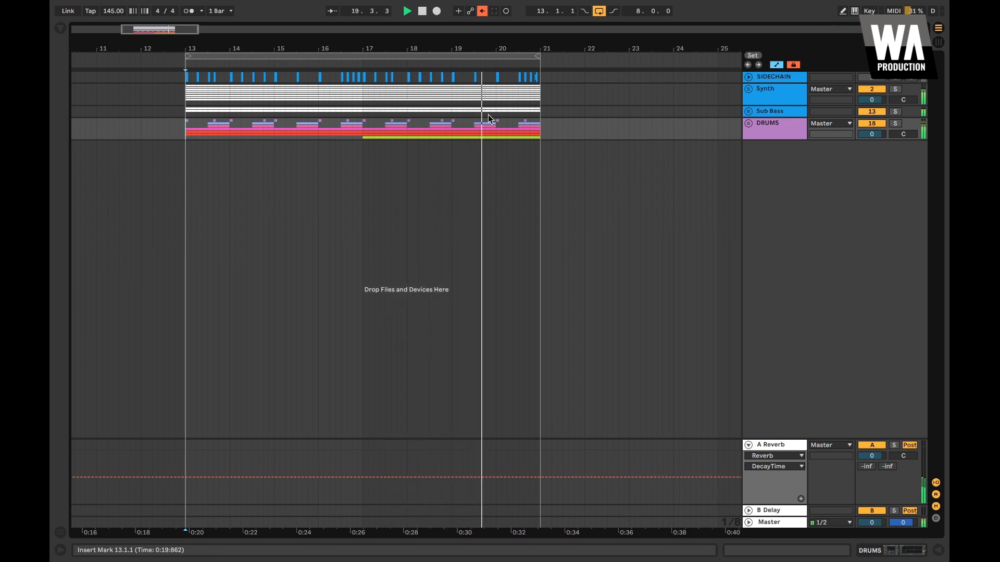
pyautogui.press('space')
# Unfold the DRUMS group and display the Dubstep Kick track's devices, focusing on its first hits in bar 13
pyautogui.press('+')
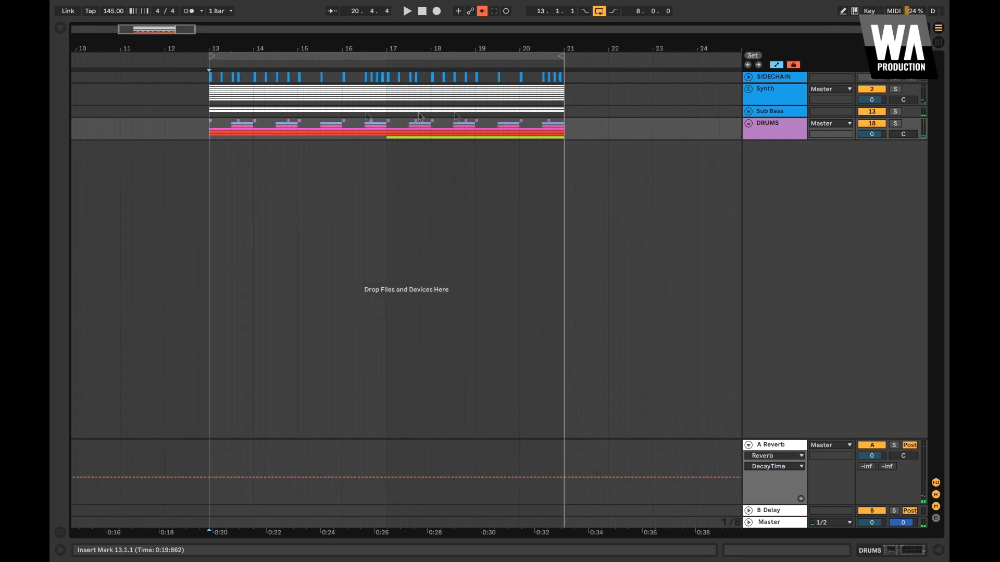
pyautogui.click(750, 124)
pyautogui.press('+')
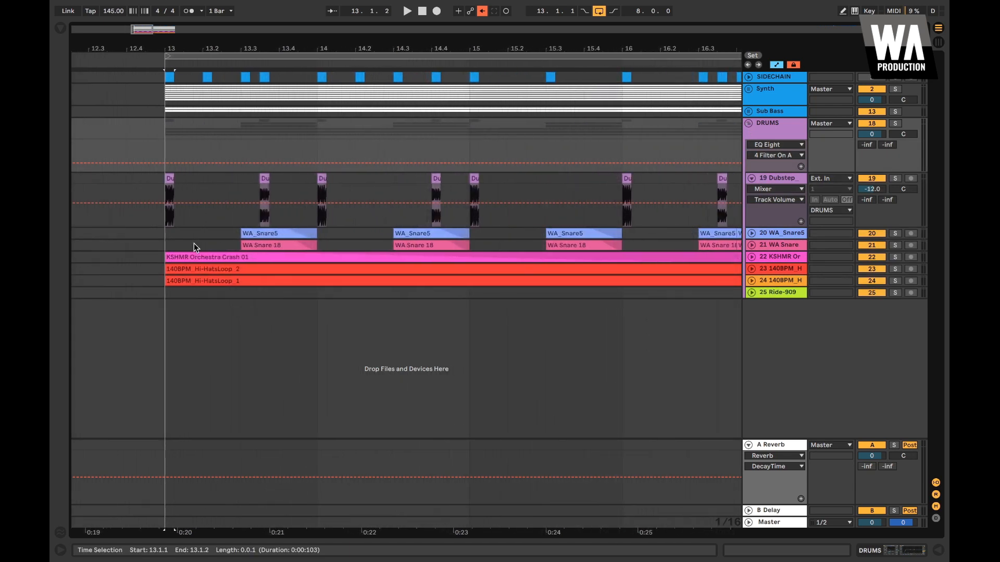
pyautogui.doubleClick(784, 178)
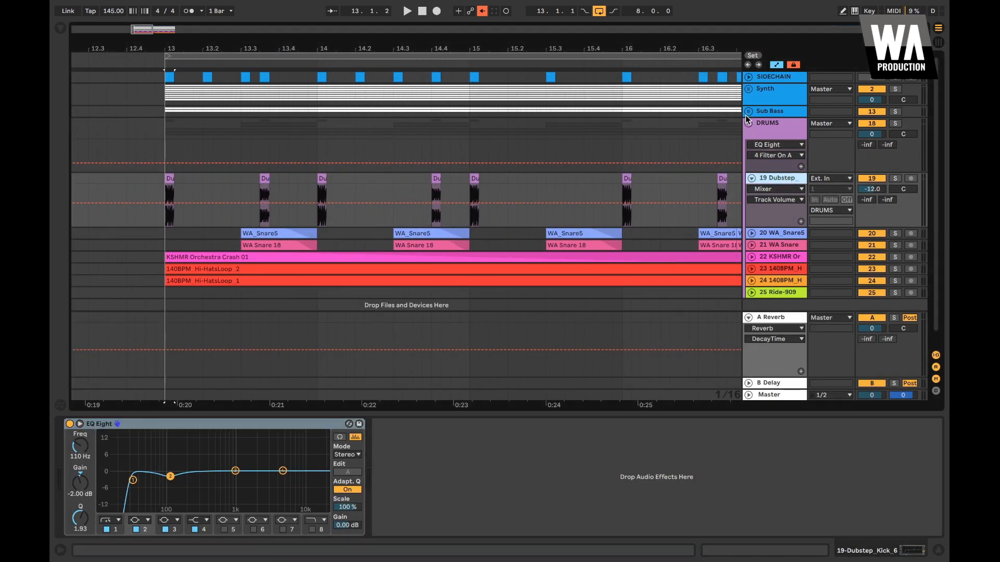
pyautogui.press('+')
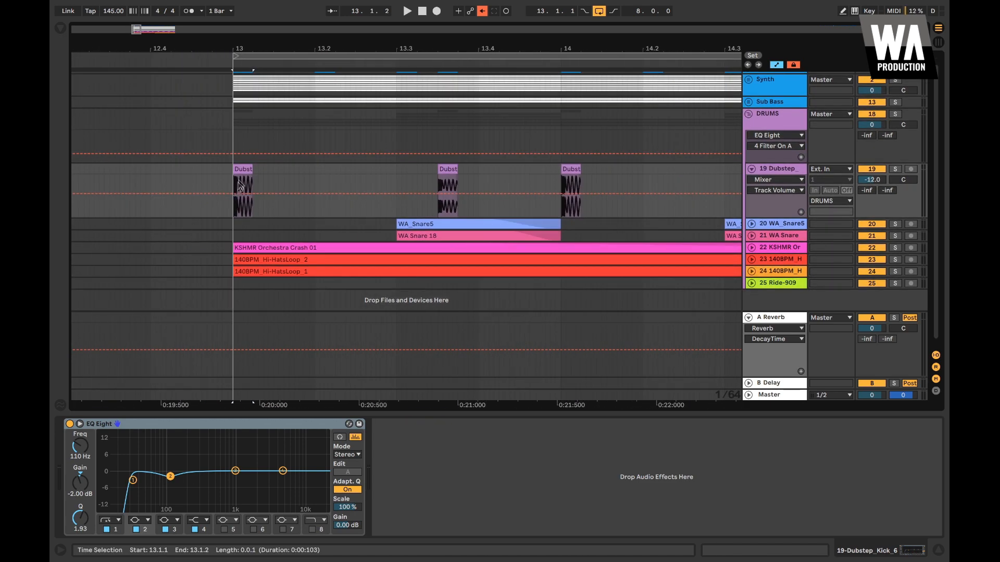
# Solo the Sub Bass group, listen to it from 13.1.1 and turn the solo off again
pyautogui.moveTo(233, 101); pyautogui.dragTo(336, 101)
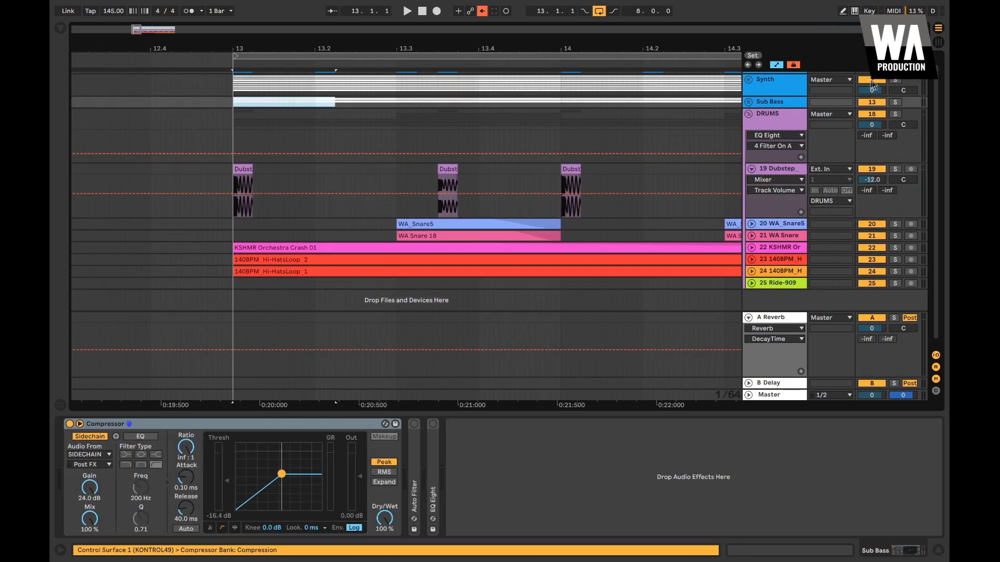
pyautogui.click(894, 103)
pyautogui.press('space')
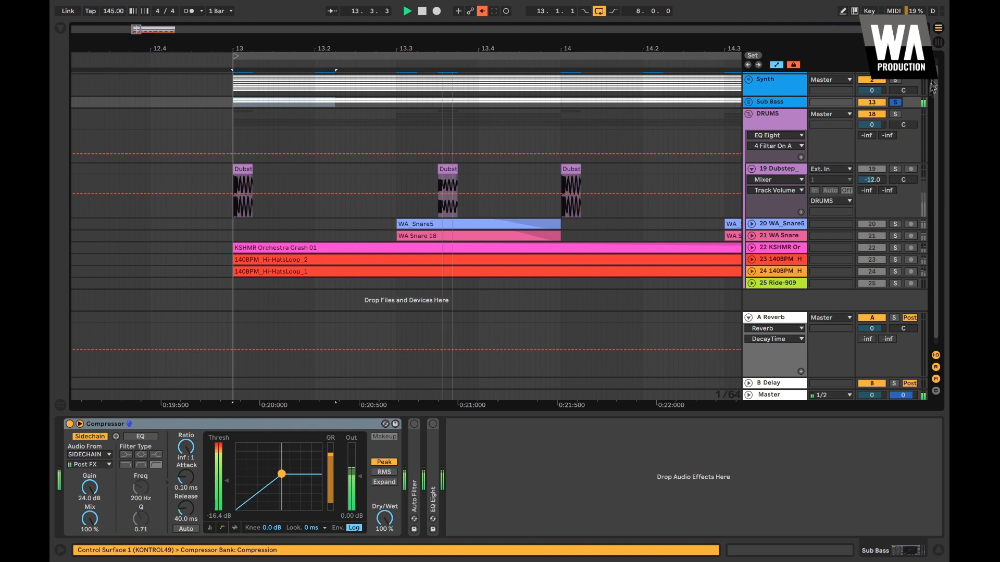
pyautogui.click(896, 103)
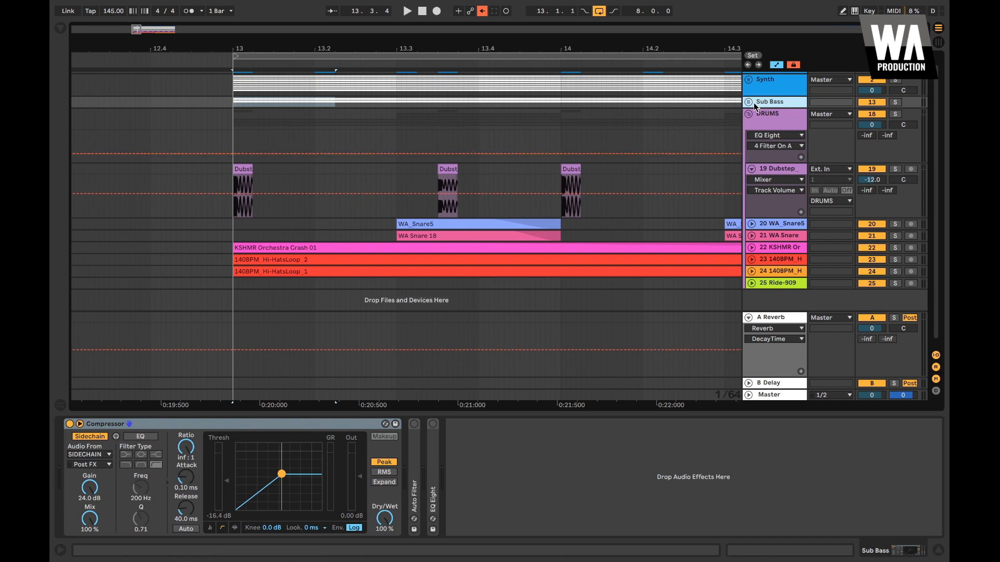
# Find FabFilter Pro-MB in the browser and insert it on the Sub Bass group after the Compressor
pyautogui.click(61, 28)
pyautogui.moveTo(92, 31); pyautogui.dragTo(50, 31)
pyautogui.press('BackSpace')
pyautogui.write('pro mb')
pyautogui.click(88, 57)
pyautogui.moveTo(169, 57); pyautogui.dragTo(410, 453)
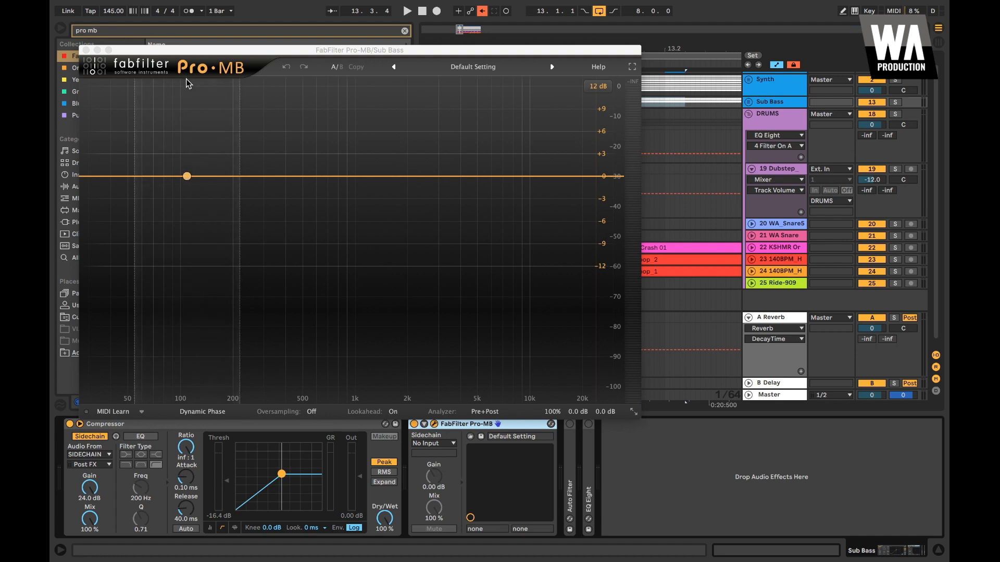
# Create a compression band in Pro-MB and set its frequency to 60 Hz
pyautogui.click(179, 176)
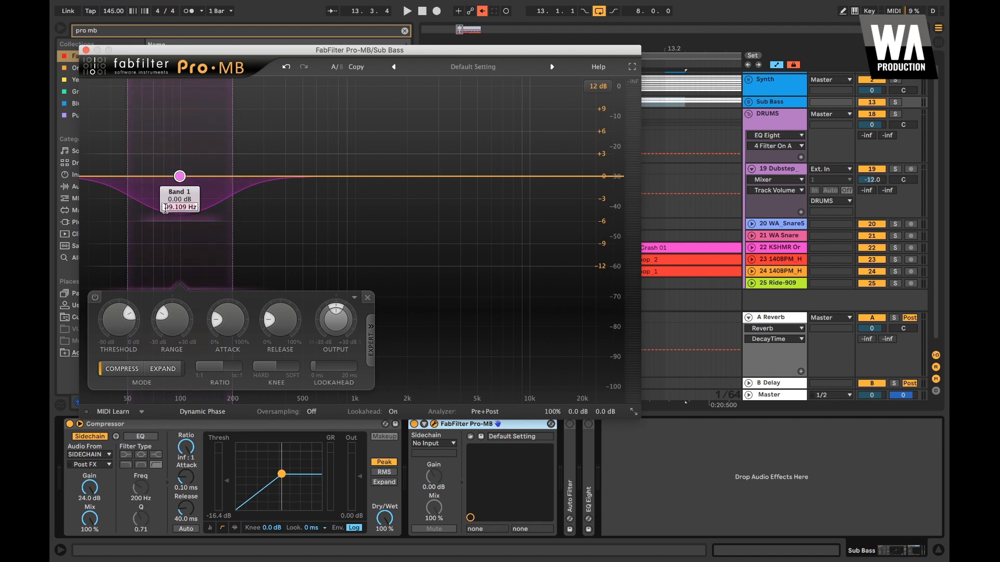
pyautogui.moveTo(165, 208); pyautogui.dragTo(159, 177)
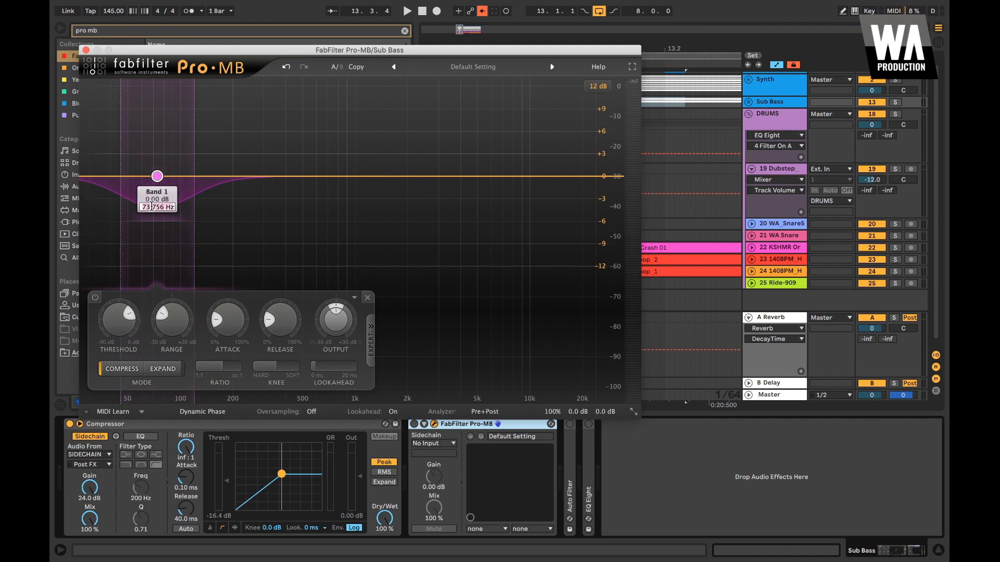
pyautogui.write('60')
pyautogui.press('Return')
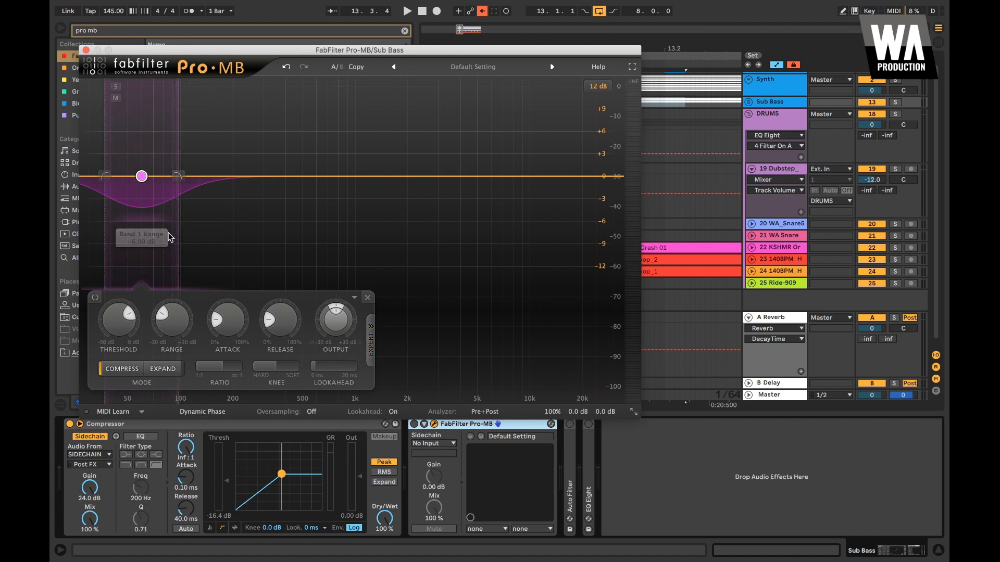
# Show Band 1's expert options with the Ext side chain and route 19-Dubstep Kick 6 into Pro-MB's sidechain input
pyautogui.click(371, 339)
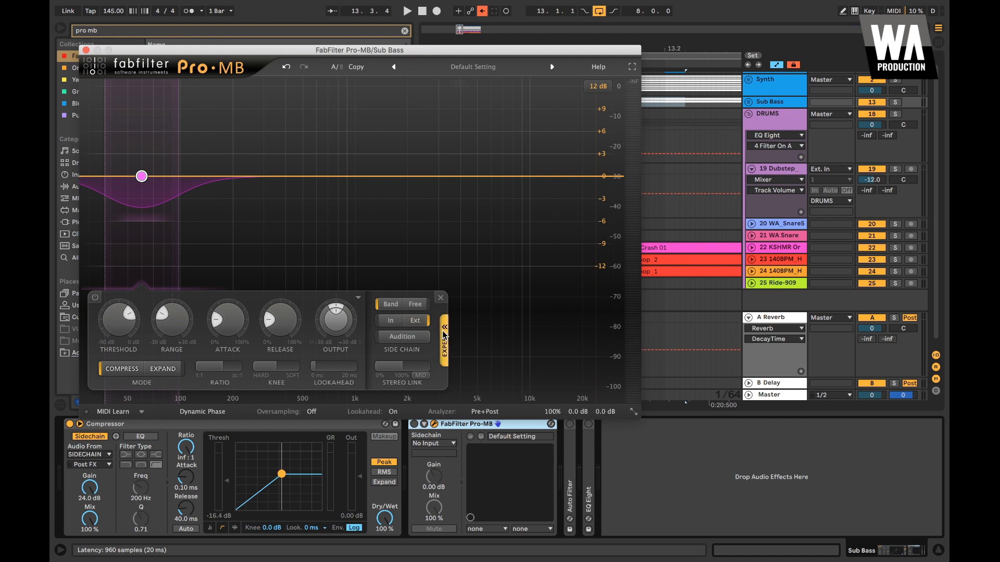
pyautogui.click(423, 444)
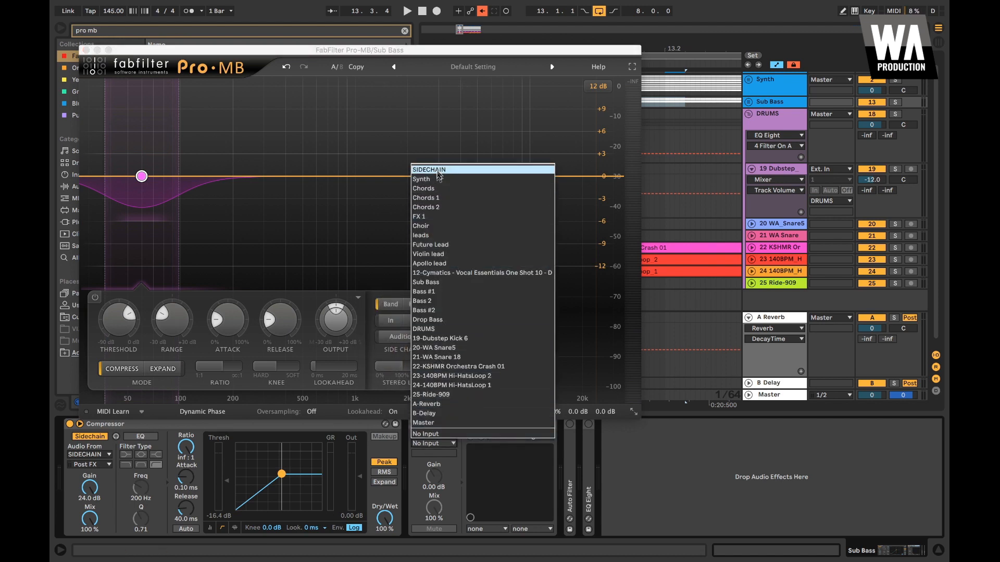
pyautogui.click(438, 339)
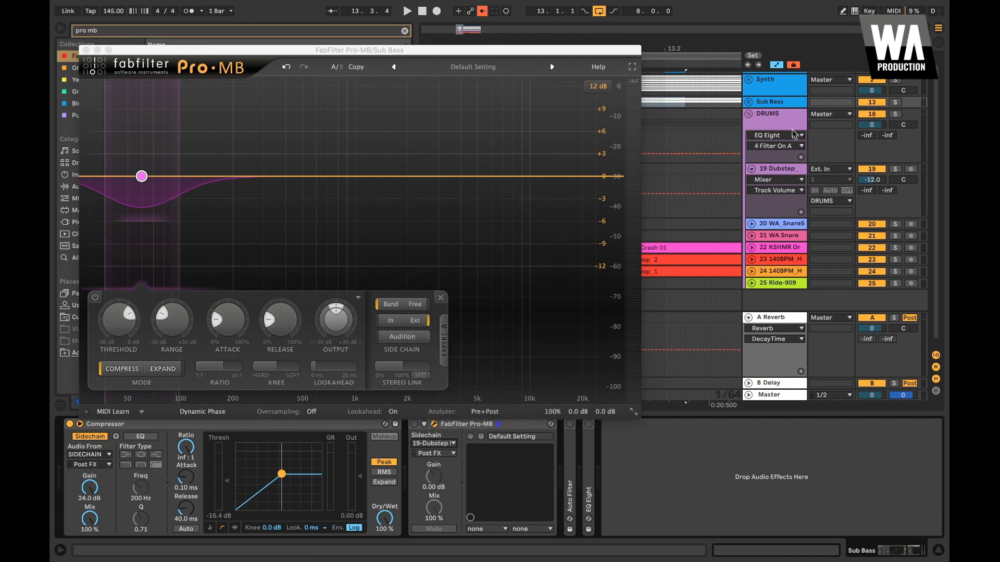
# Fold the DRUMS group and unfold the Sub Bass group to show its bass tracks
pyautogui.click(751, 119)
pyautogui.click(747, 113)
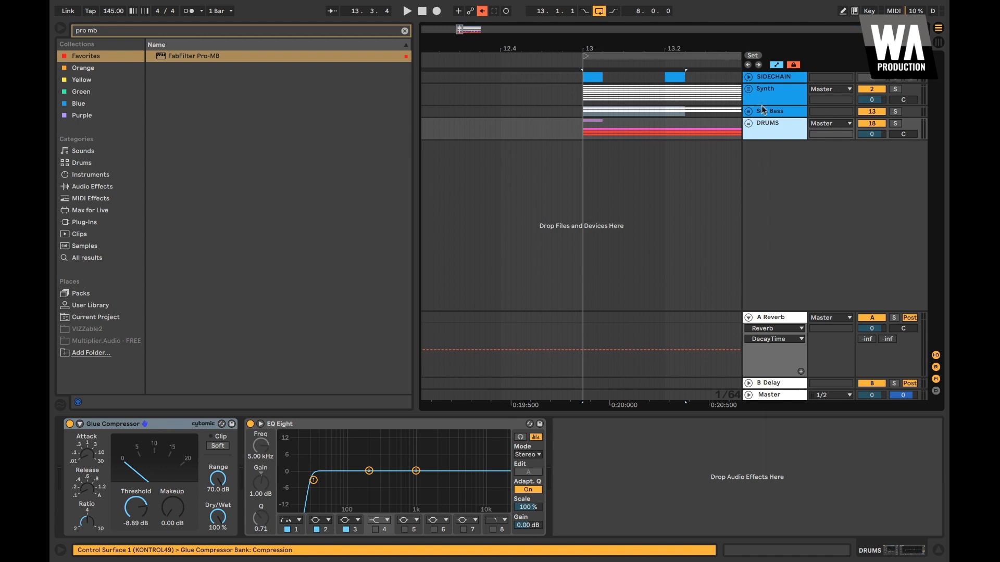
pyautogui.click(748, 113)
pyautogui.click(763, 111)
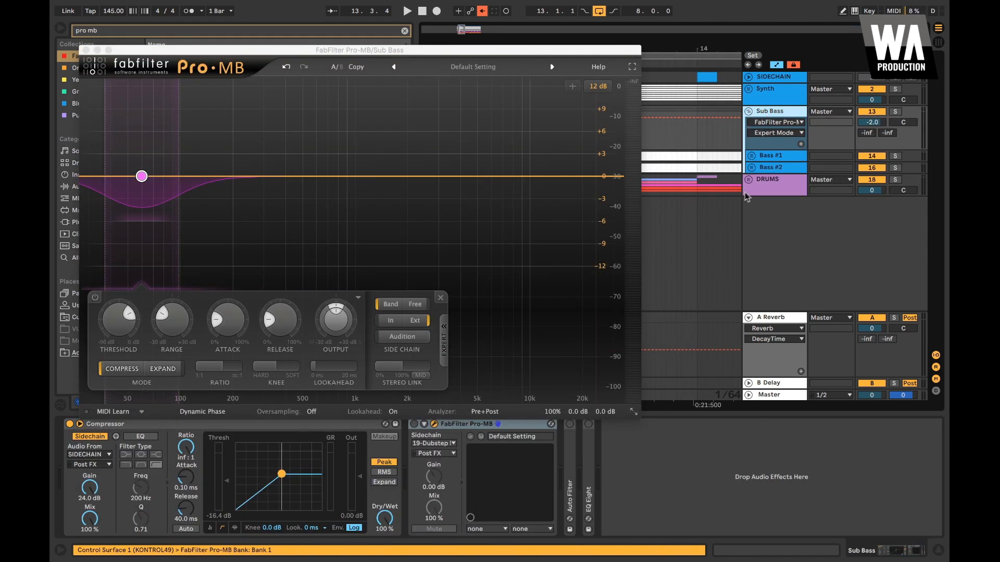
pyautogui.click(735, 187)
pyautogui.hscroll(-2, 735, 188)
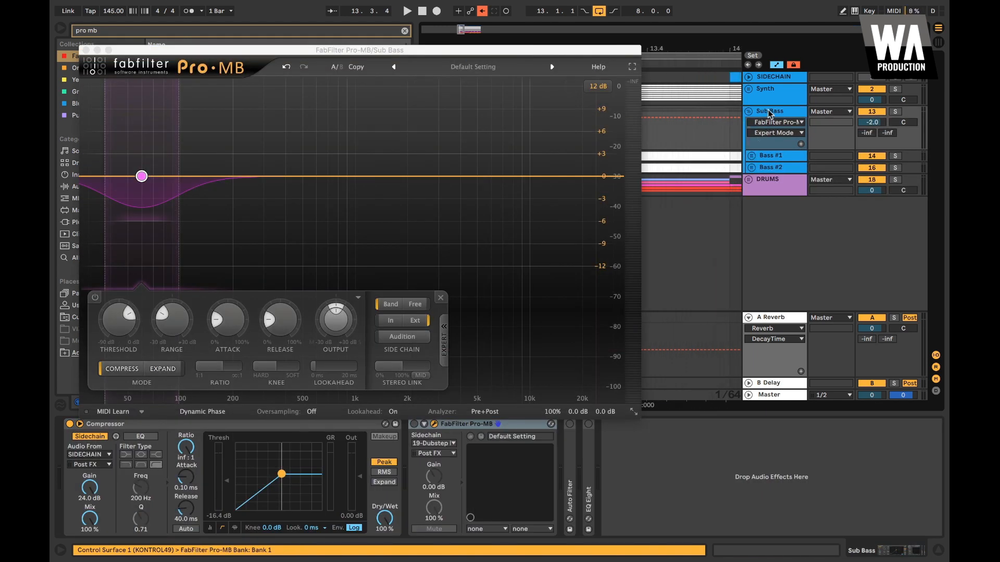
# Play the drop and raise Pro-MB's Band 1 threshold to about -16.3 dB
pyautogui.press('space')
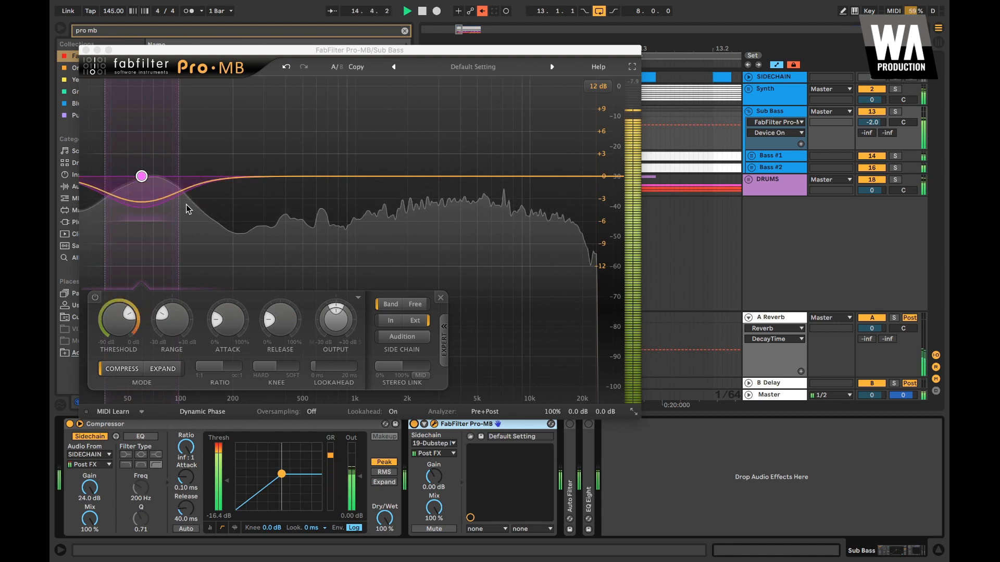
pyautogui.moveTo(128, 317)
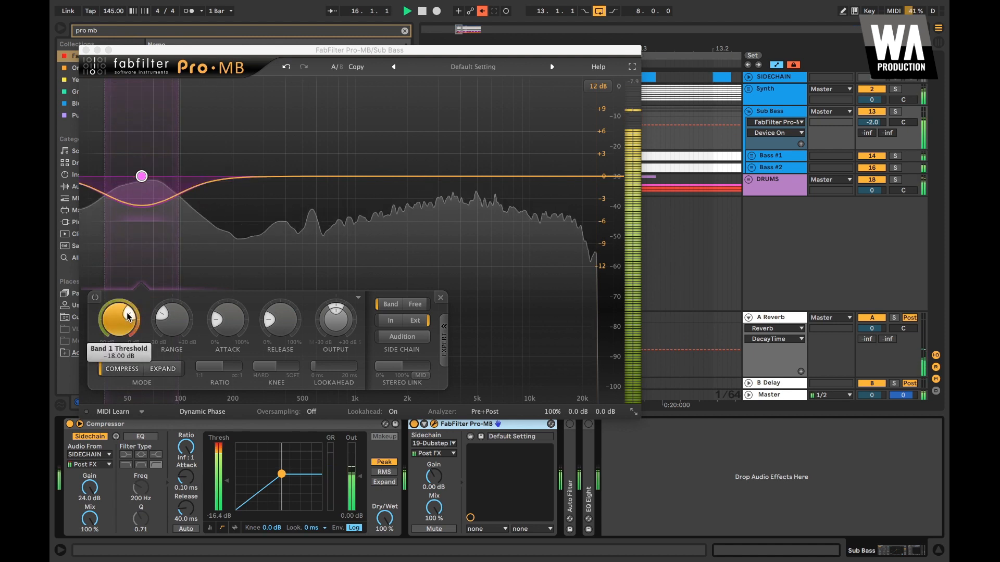
pyautogui.moveTo(128, 316); pyautogui.dragTo(129, 318)
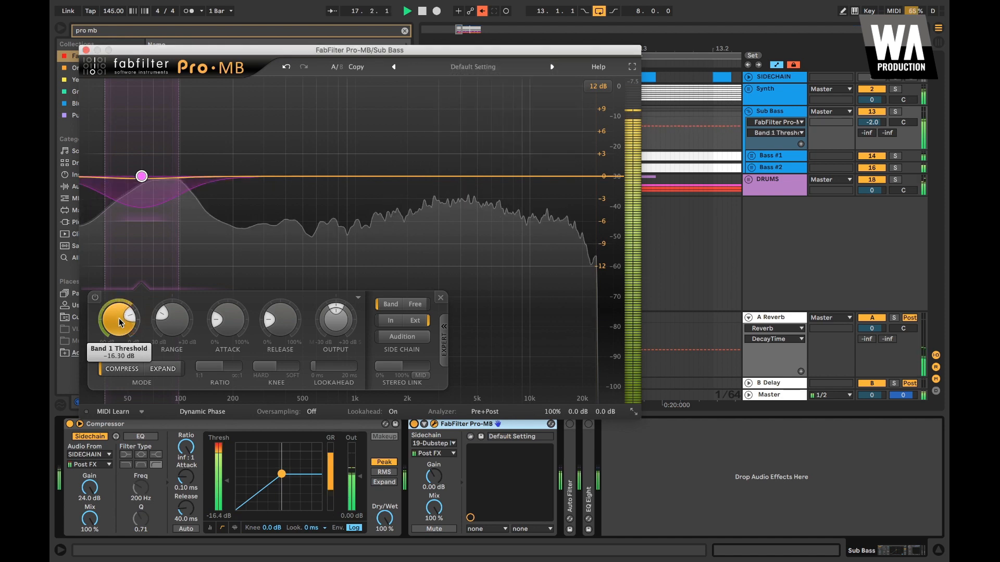
# Stop playback and set Band 1's attack and release to minimum, with maximum ratio and no lookahead
pyautogui.press('space')
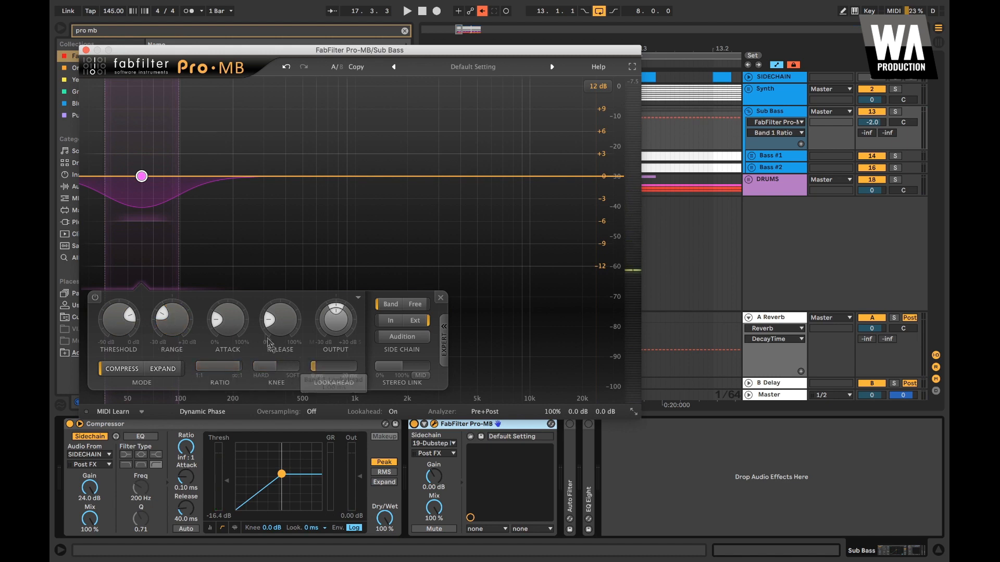
pyautogui.moveTo(225, 320); pyautogui.dragTo(224, 365)
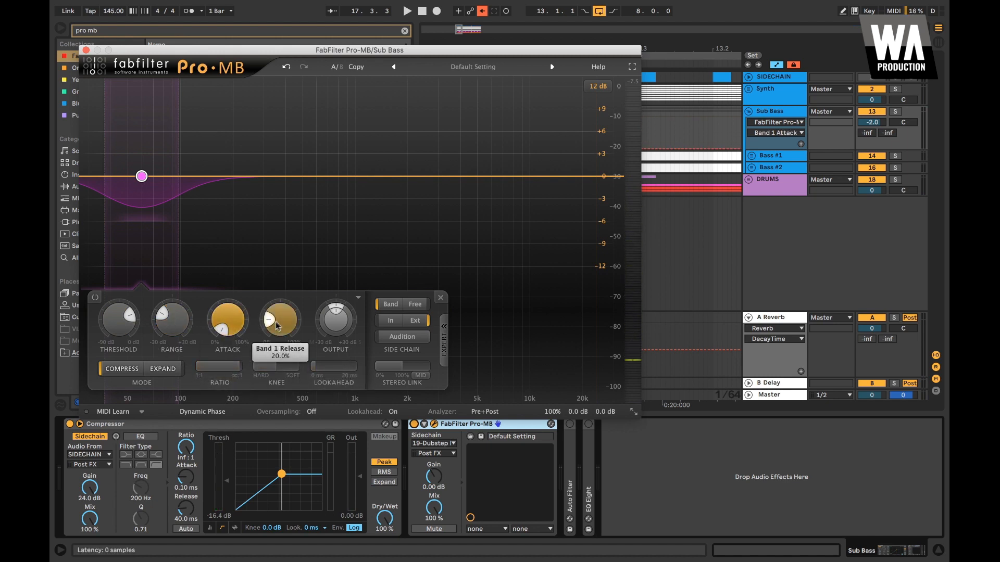
pyautogui.moveTo(280, 319); pyautogui.dragTo(281, 537)
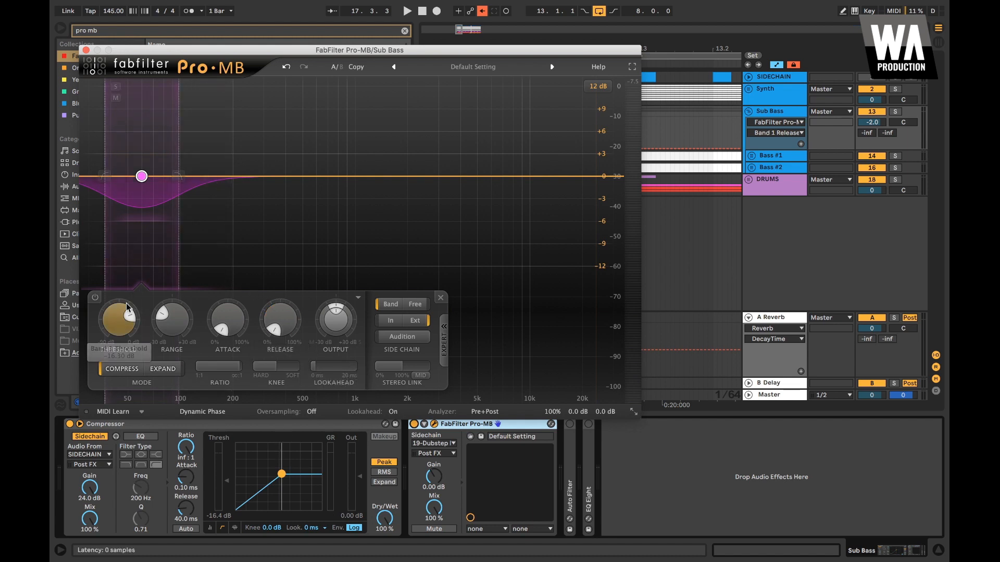
# Fine-tune Band 1's threshold slightly while the drop plays and close the Pro-MB window
pyautogui.press('space')
pyautogui.moveTo(117, 325); pyautogui.dragTo(120, 313)
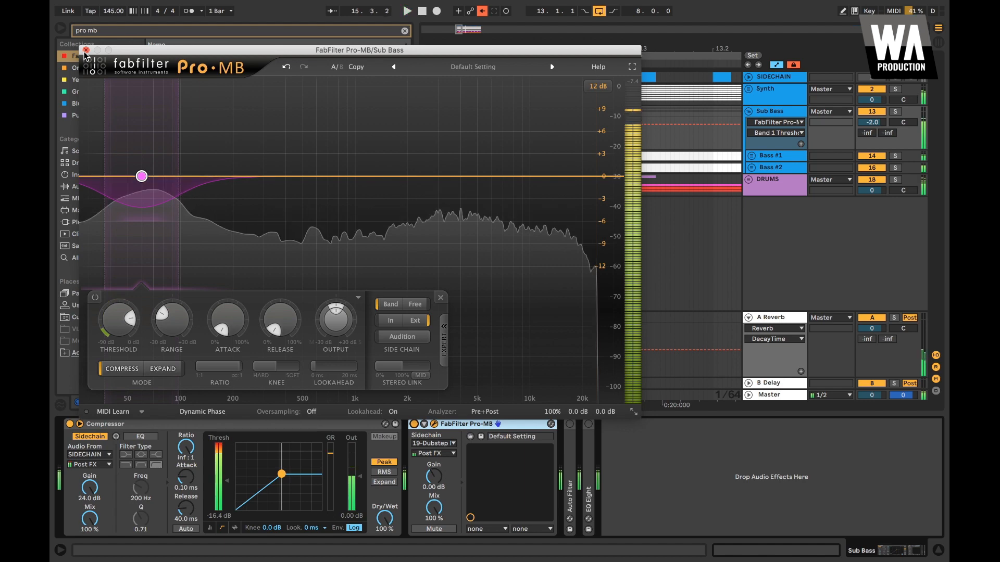
pyautogui.click(86, 50)
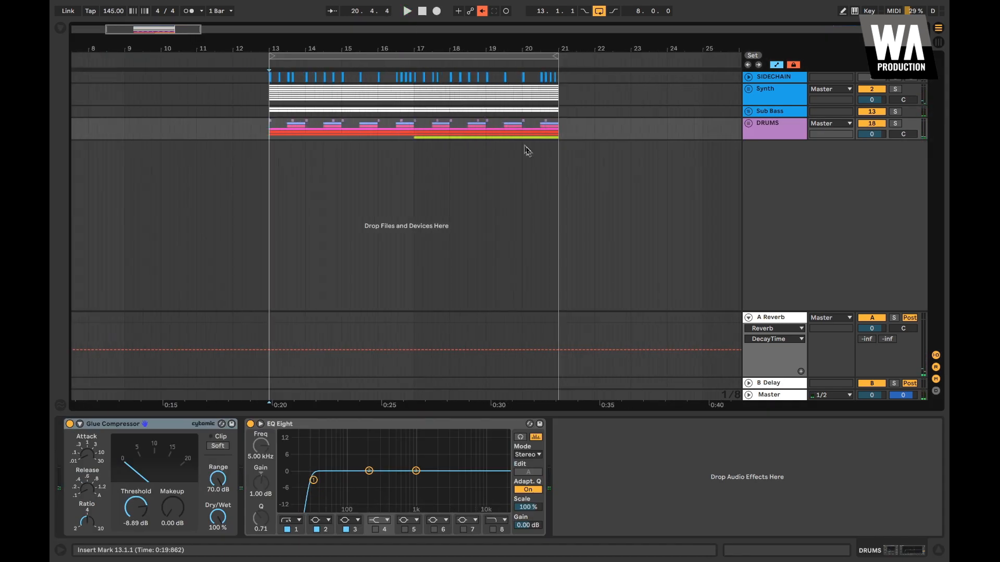
# Place the insert marker at 13.1.1 on the Sub Bass group
pyautogui.moveTo(558, 138); pyautogui.dragTo(281, 130)
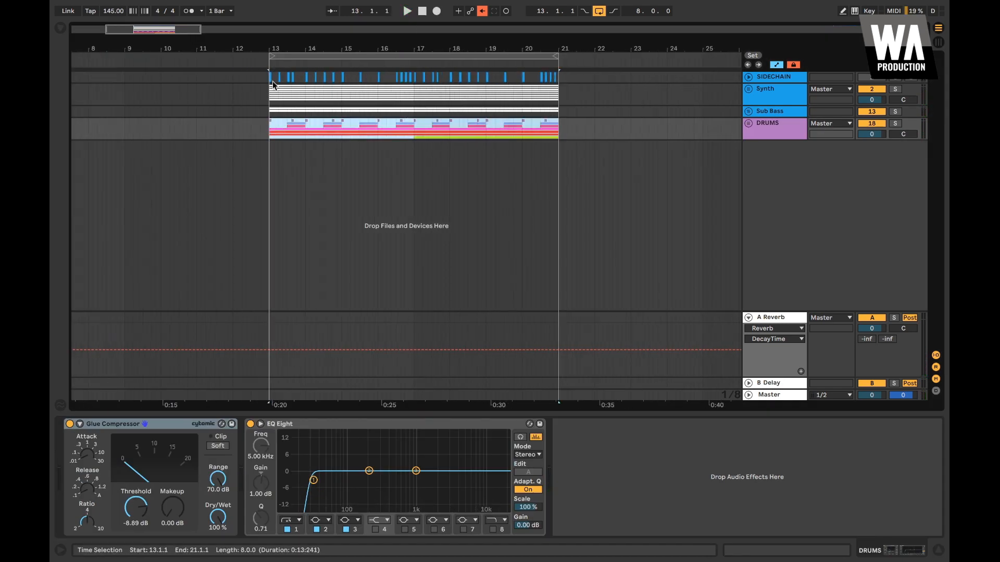
pyautogui.click(273, 86)
pyautogui.click(269, 115)
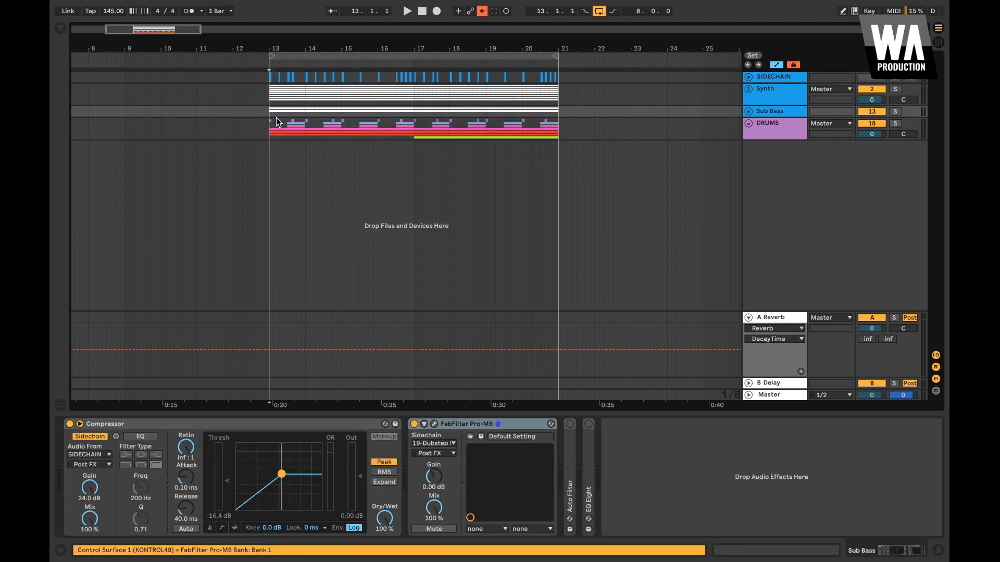
pyautogui.scroll(3, 277, 122)
pyautogui.scroll(-2, 260, 99)
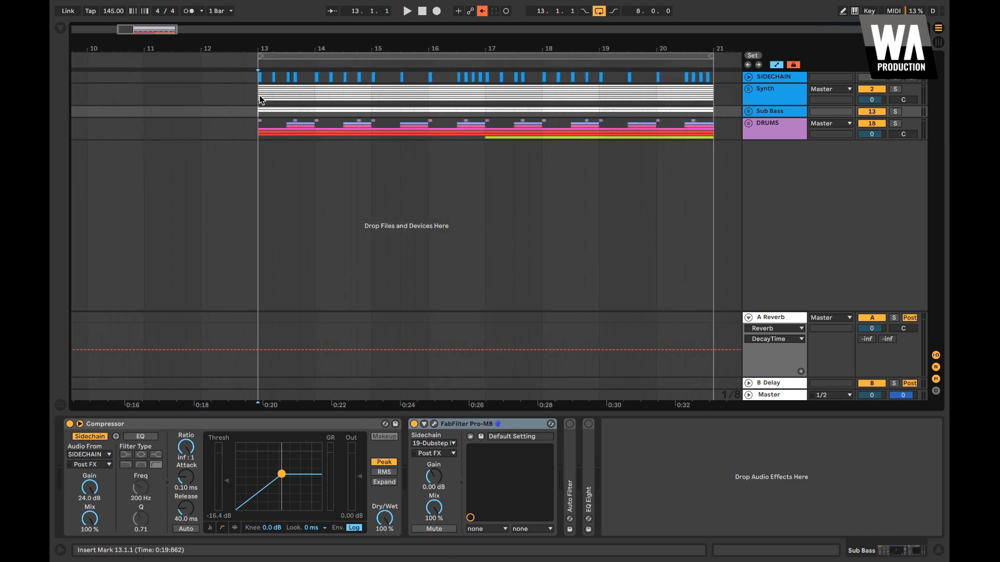